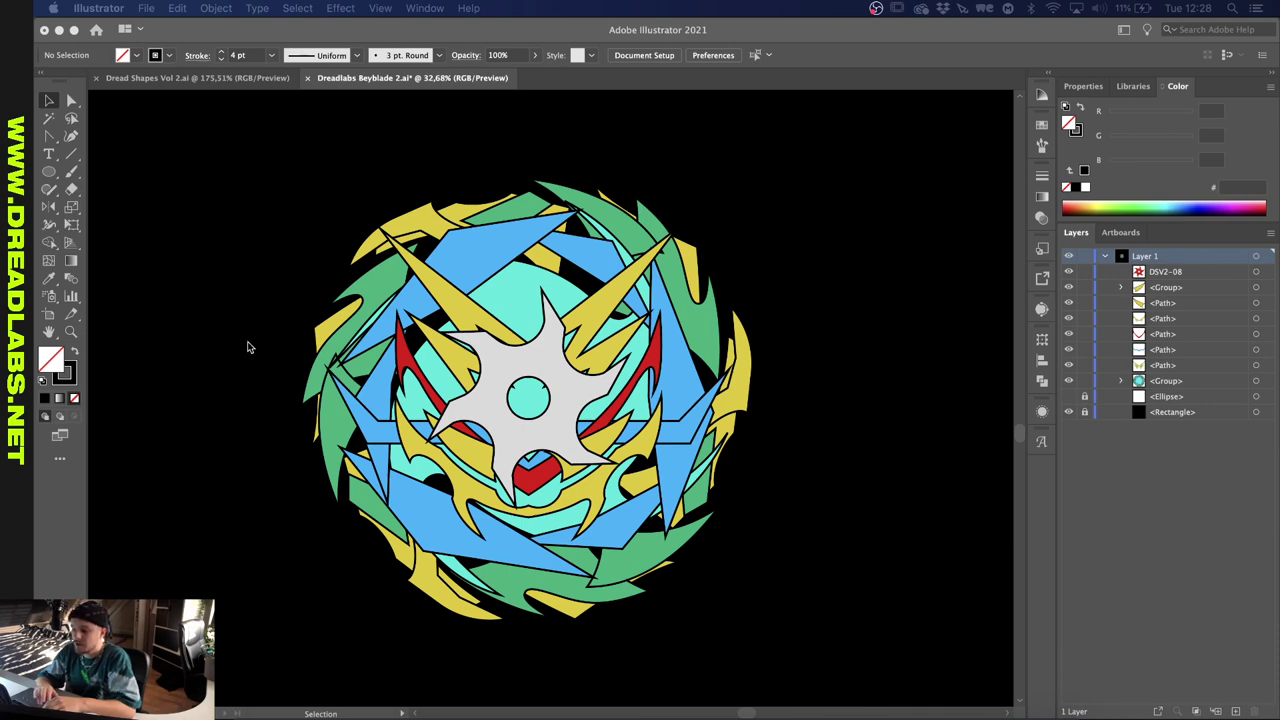
- Select all the emblem artwork and scale it up to fill most of the black artboard
scroll(249, 346, "down", 5)
scroll(277, 283, "left", 2)
left_click_drag(280, 236, 650, 548)
scroll(650, 555, "down", 2)
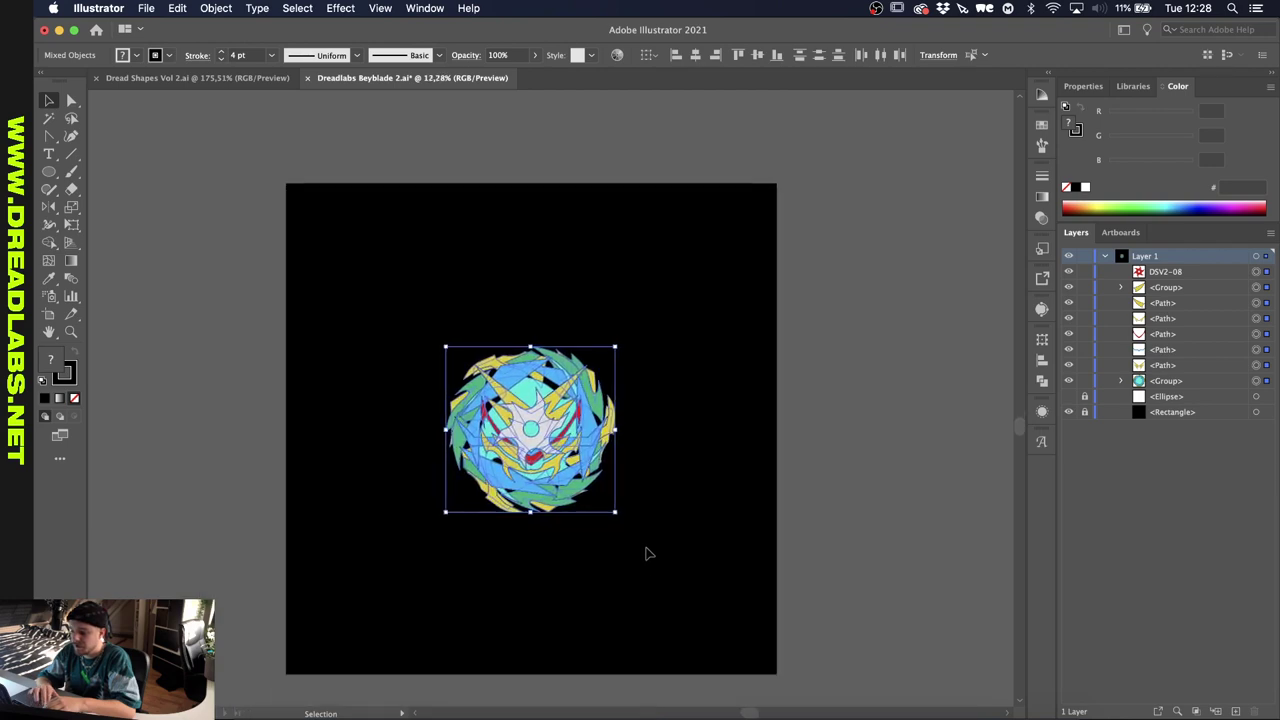
left_click_drag(615, 430, 740, 432)
left_click(760, 424)
scroll(797, 389, "up", 1)
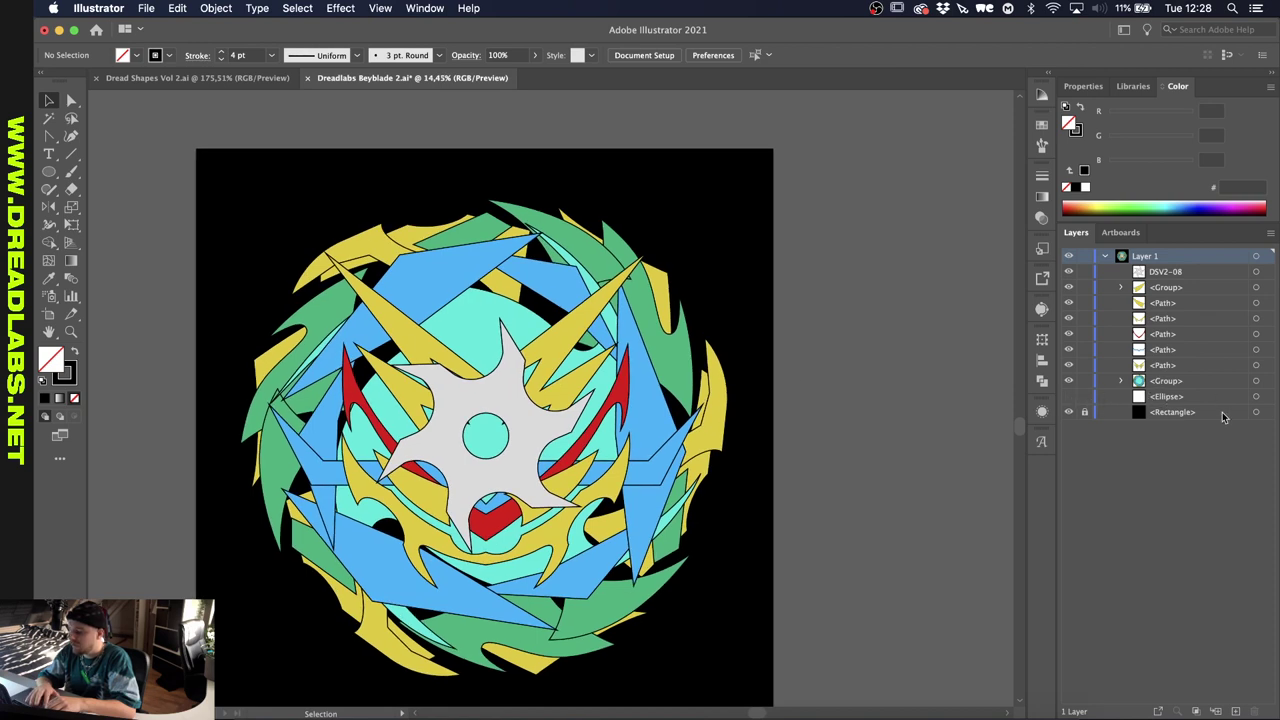
- Delete the Ellipse object, then expand the emblem group and select its sub-groups
left_click(1173, 398)
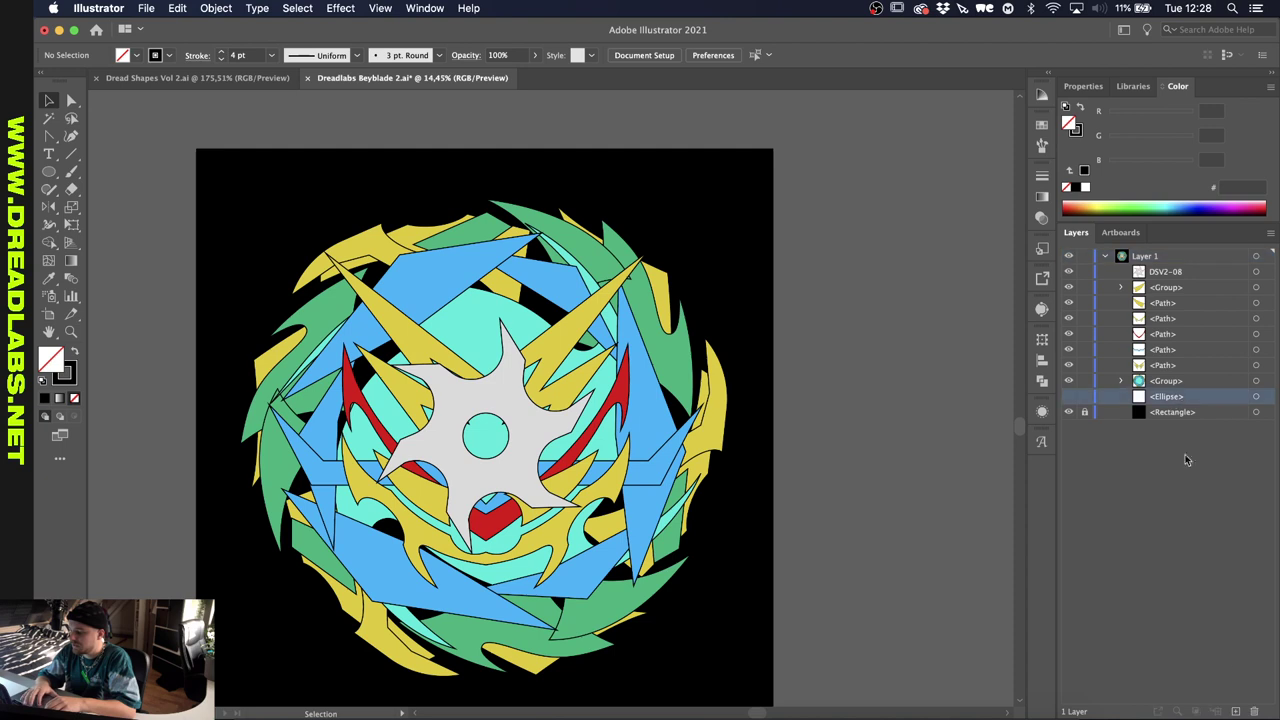
left_click(1254, 712)
left_click(1112, 381)
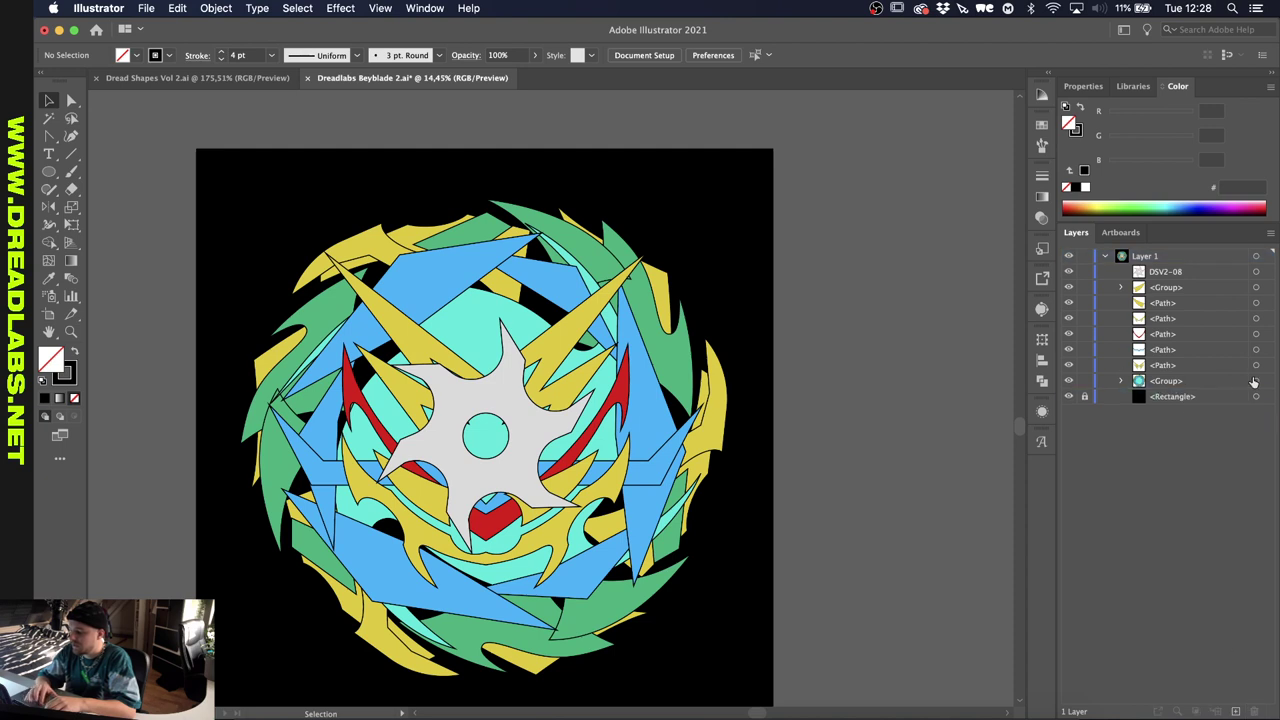
left_click(1265, 382)
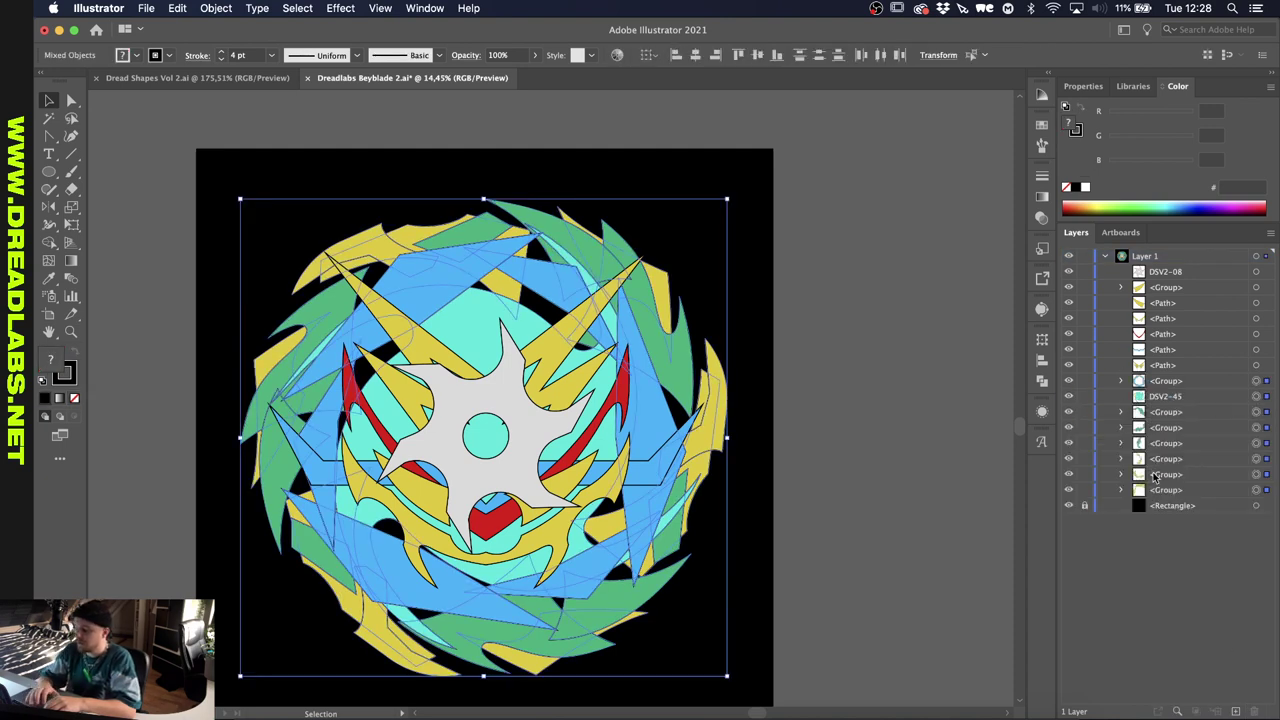
left_click(1258, 474)
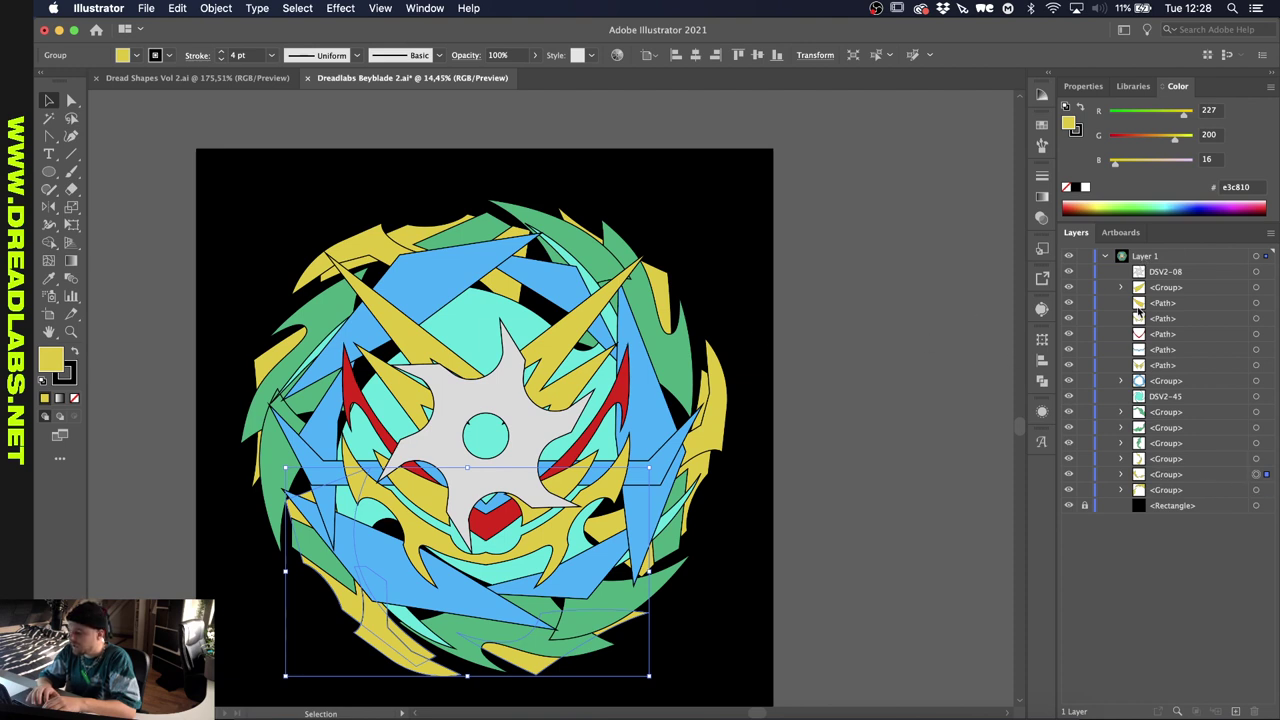
- Add new empty layers above Layer 1
left_click(1236, 711)
left_click(1236, 711)
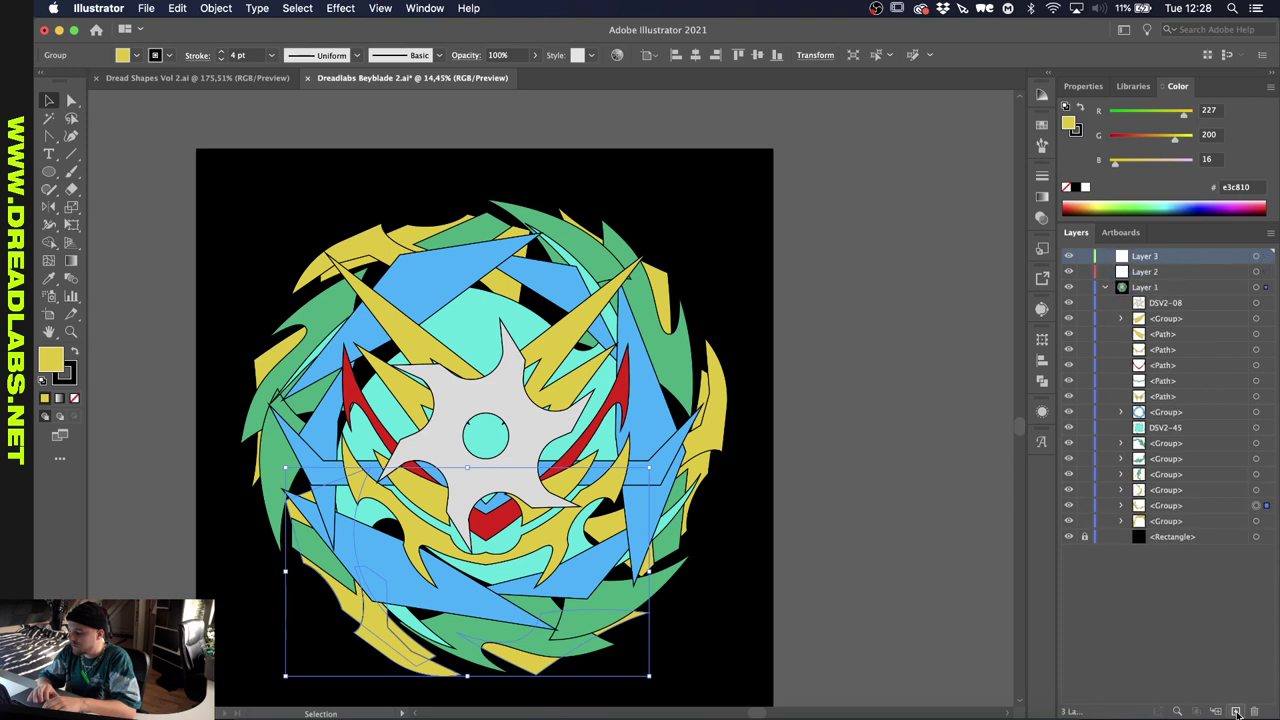
left_click(1236, 711)
left_click(1236, 711)
left_click(1236, 711)
left_click(1236, 711)
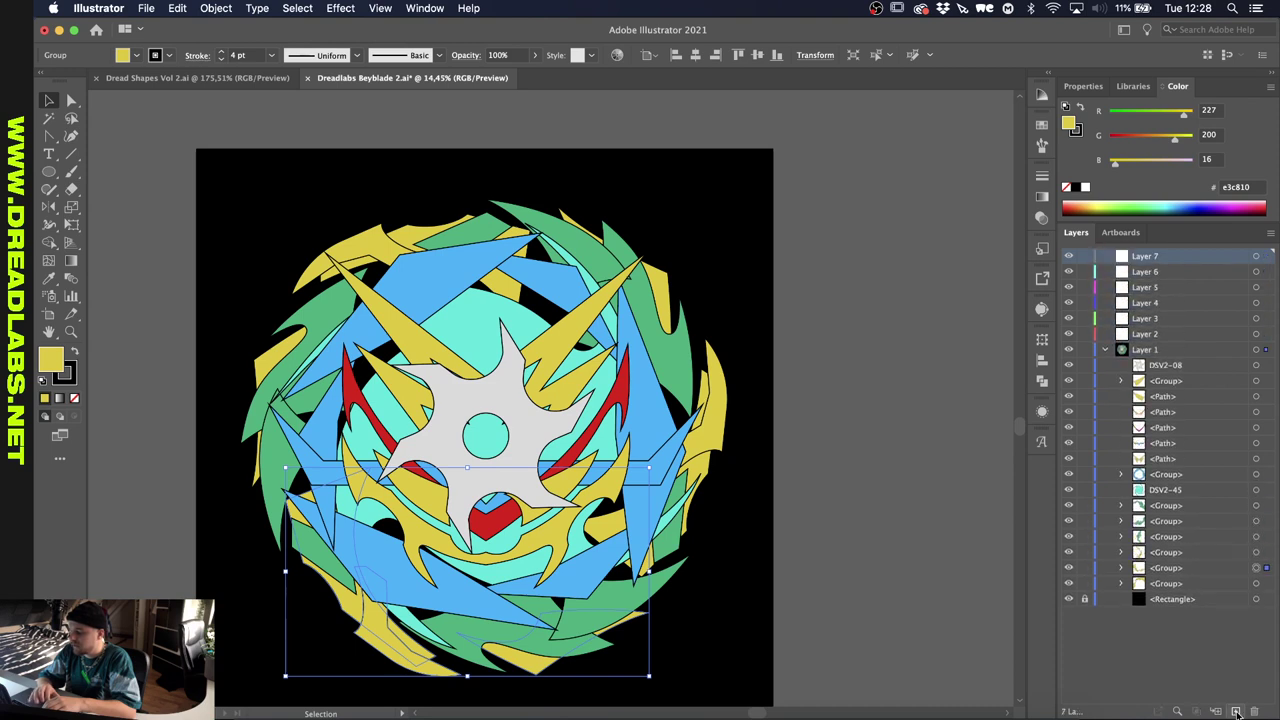
left_click(1266, 585)
- Select and lock the three yellow outer-ring groups
left_click(1266, 568, "shift")
left_click(1266, 553, "shift")
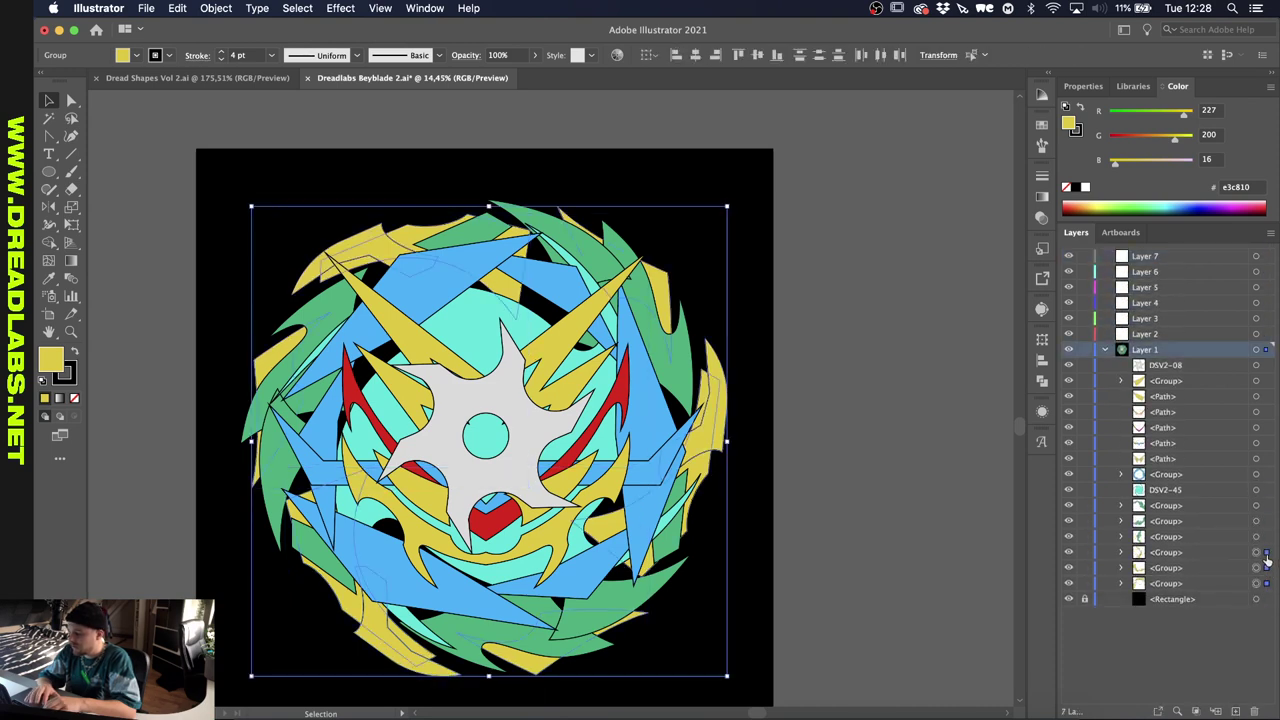
left_click(1266, 537)
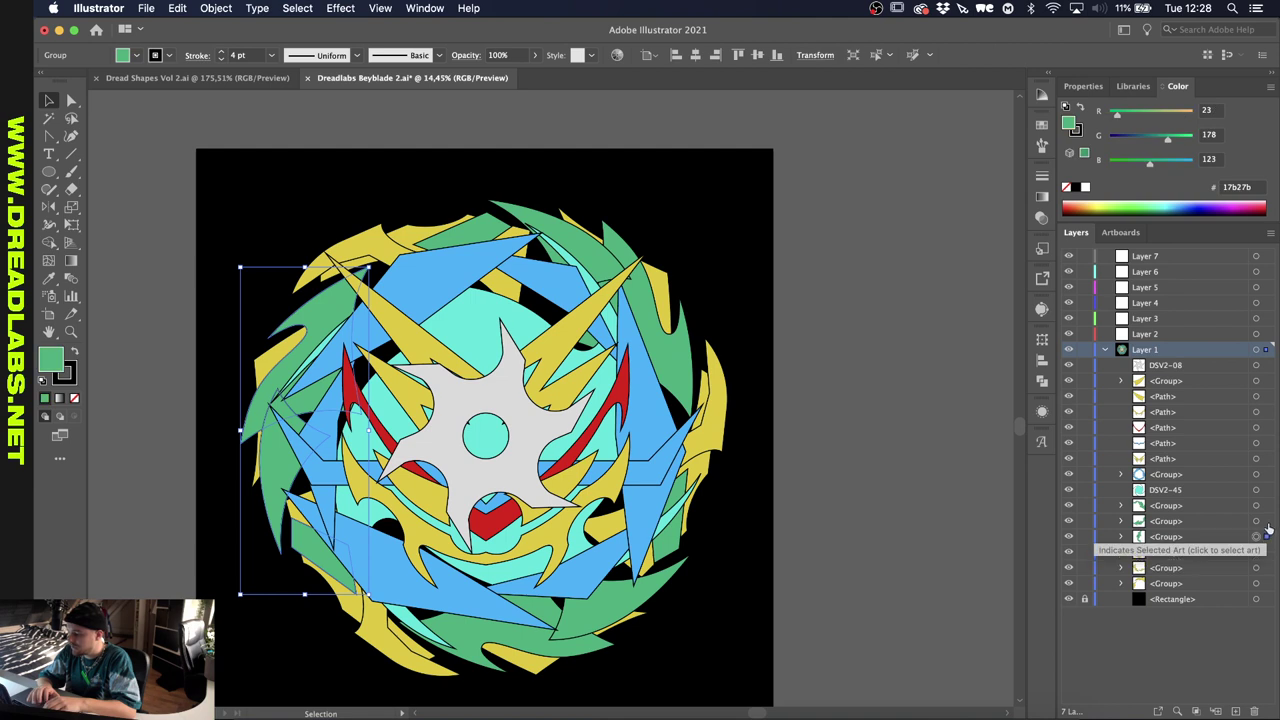
left_click_drag(1083, 556, 1085, 594)
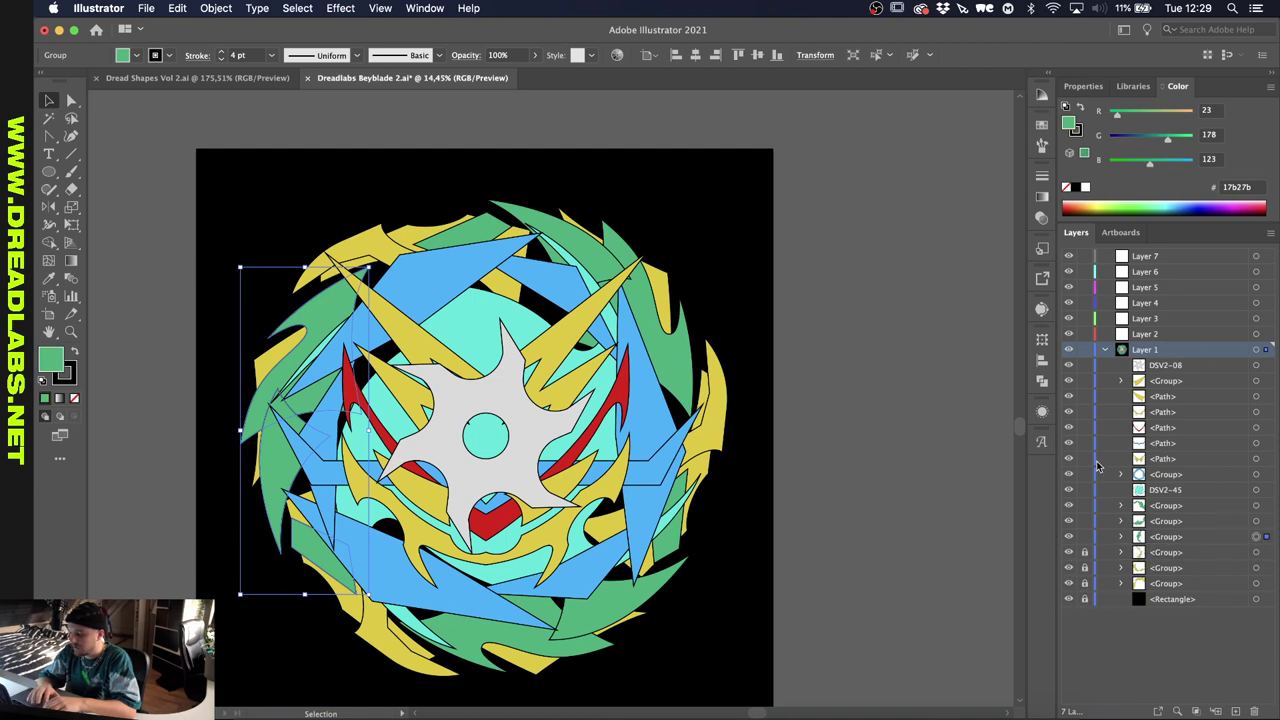
- Move the unlocked artwork from Layer 1 onto Layer 2 in place
key("super+a")
key("BackSpace")
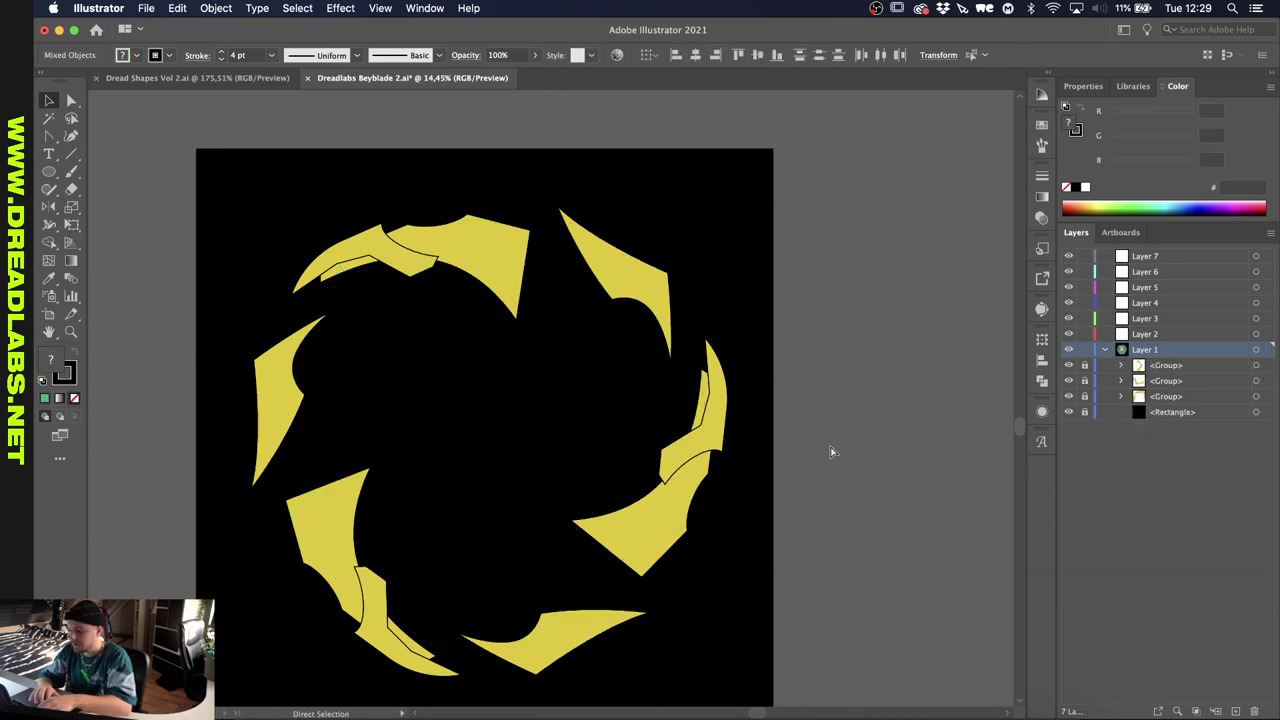
left_click(1155, 338)
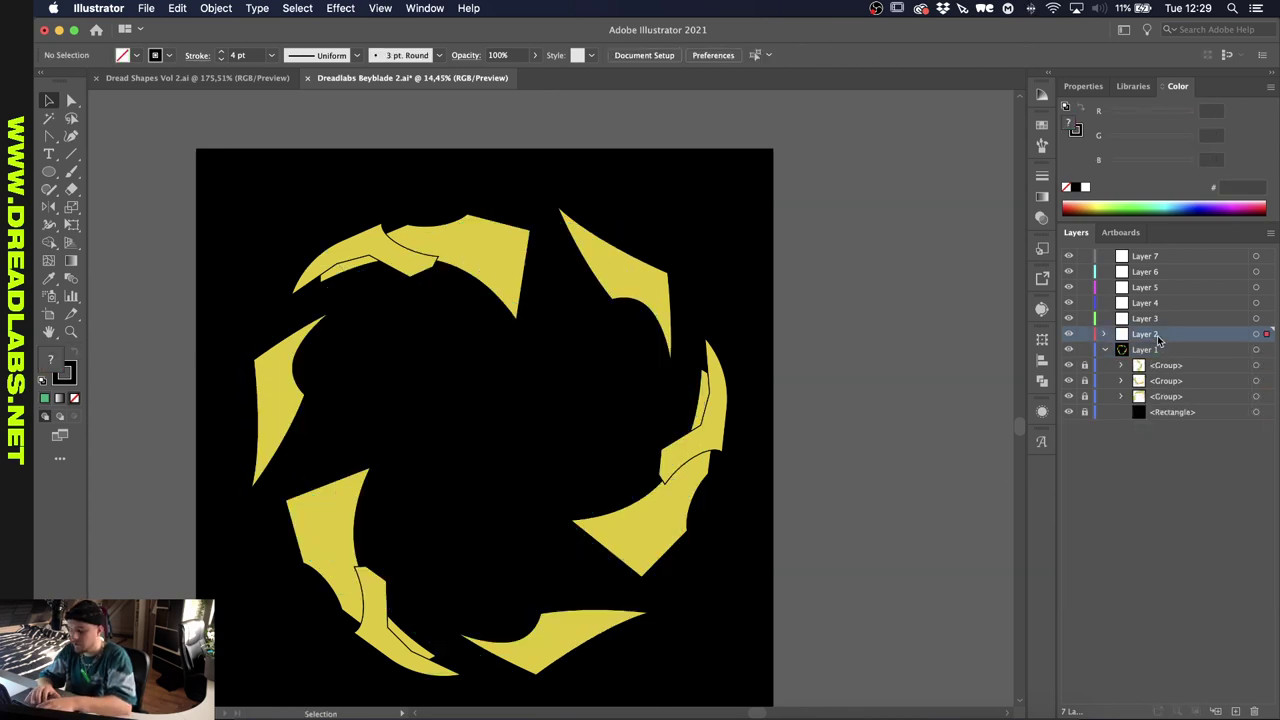
key("super+f")
- Lock the three green ring groups and move the remaining artwork onto Layer 3
left_click(1106, 334)
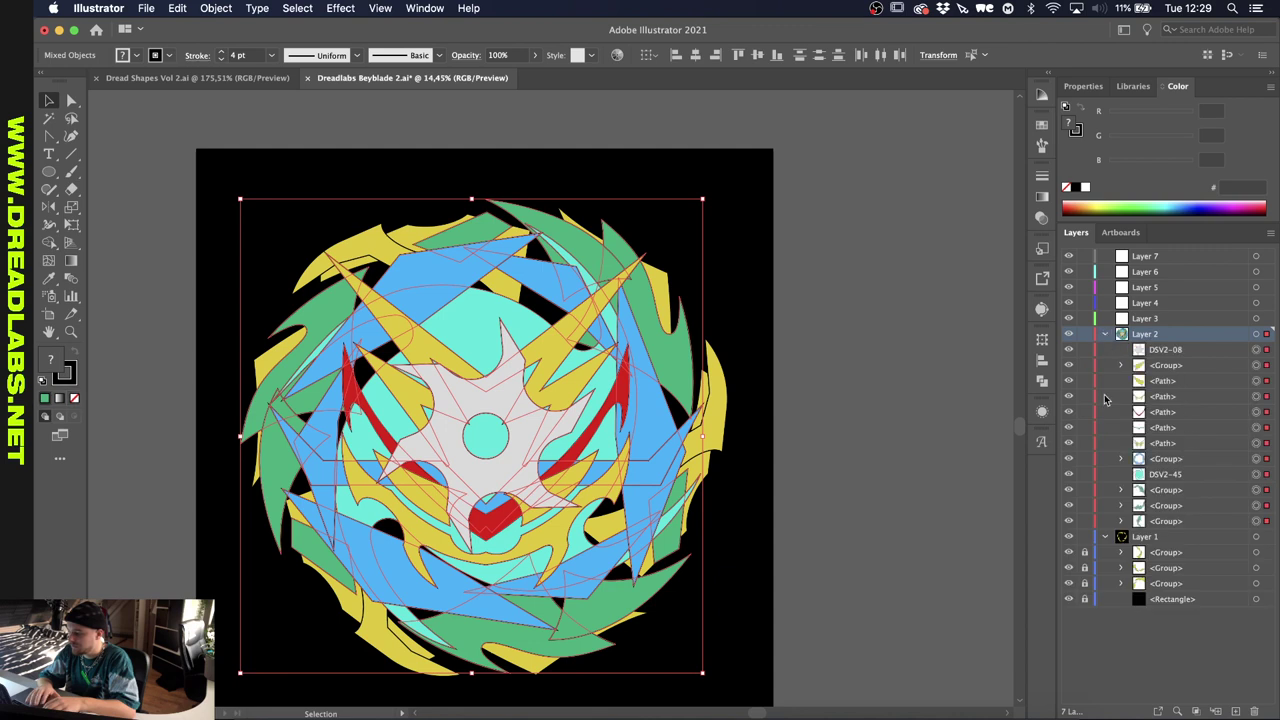
left_click_drag(1085, 521, 1084, 490)
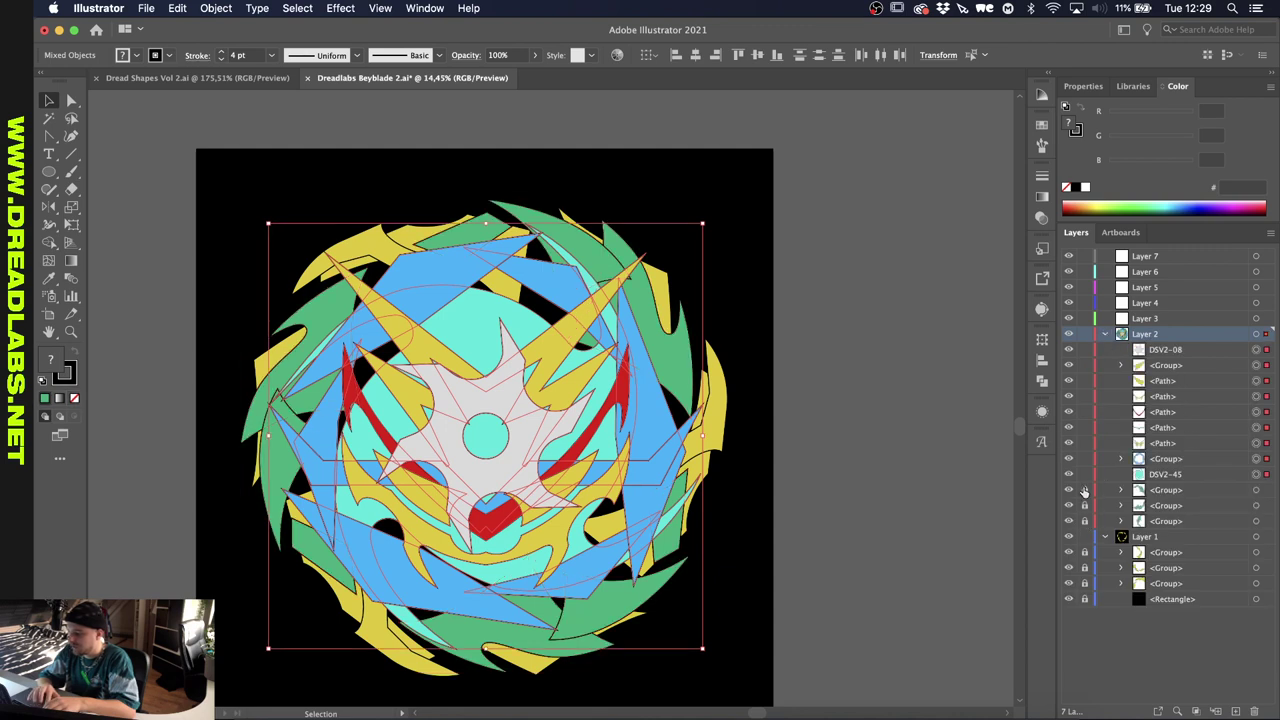
key("Delete")
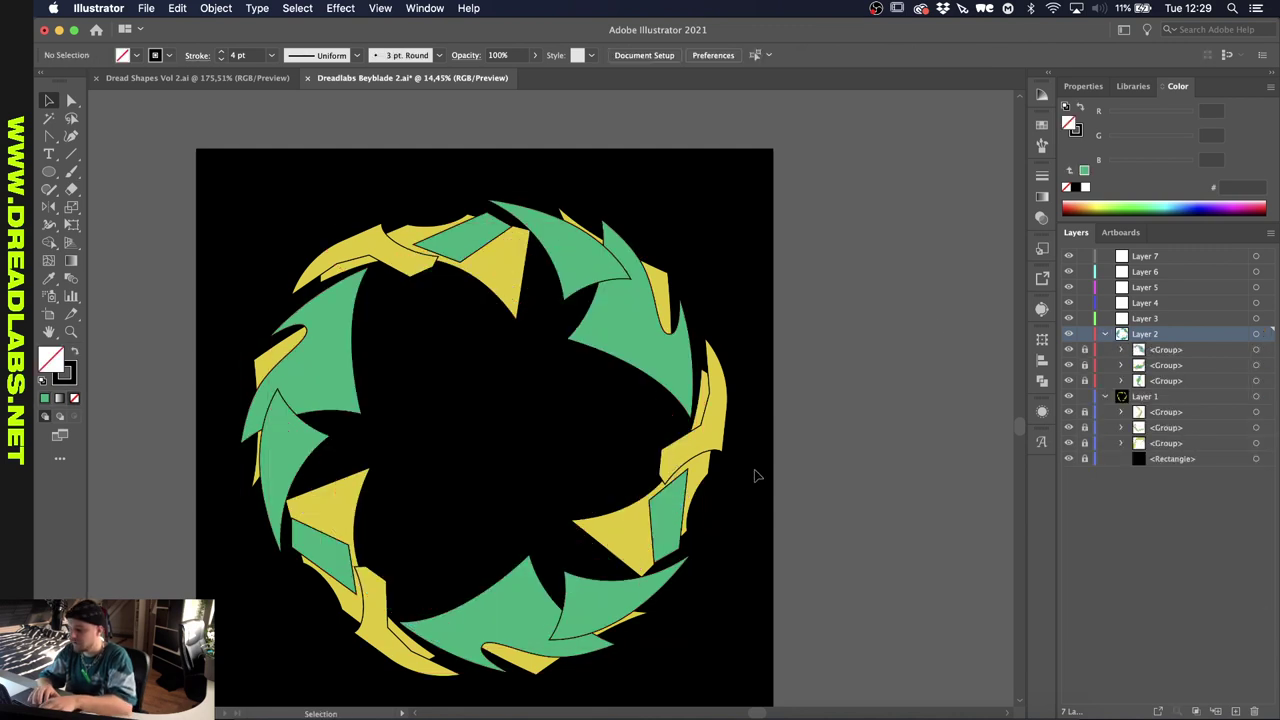
left_click(1145, 320)
key("super+f")
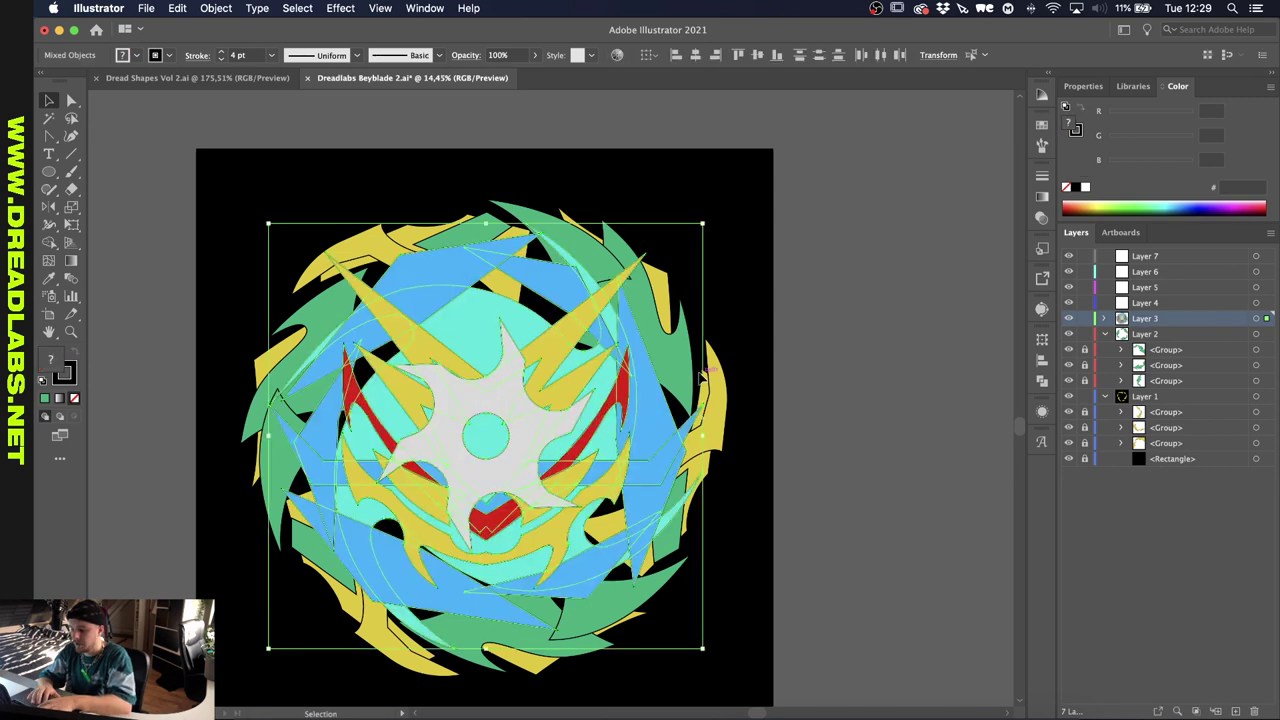
- Spread the centre pieces onto their own layers, moving DSV2-08 into Layer 10
left_click(1105, 318)
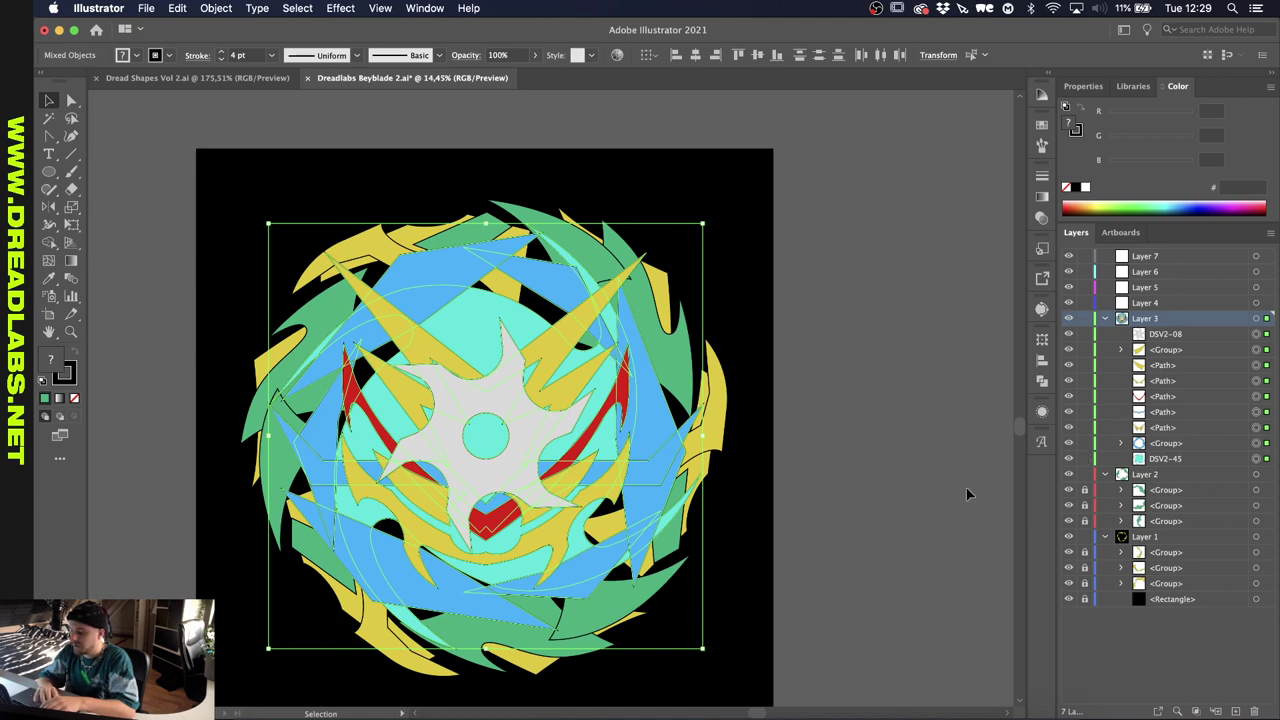
key("ctrl+z")
key("ctrl+z")
key("ctrl+z")
key("ctrl+z")
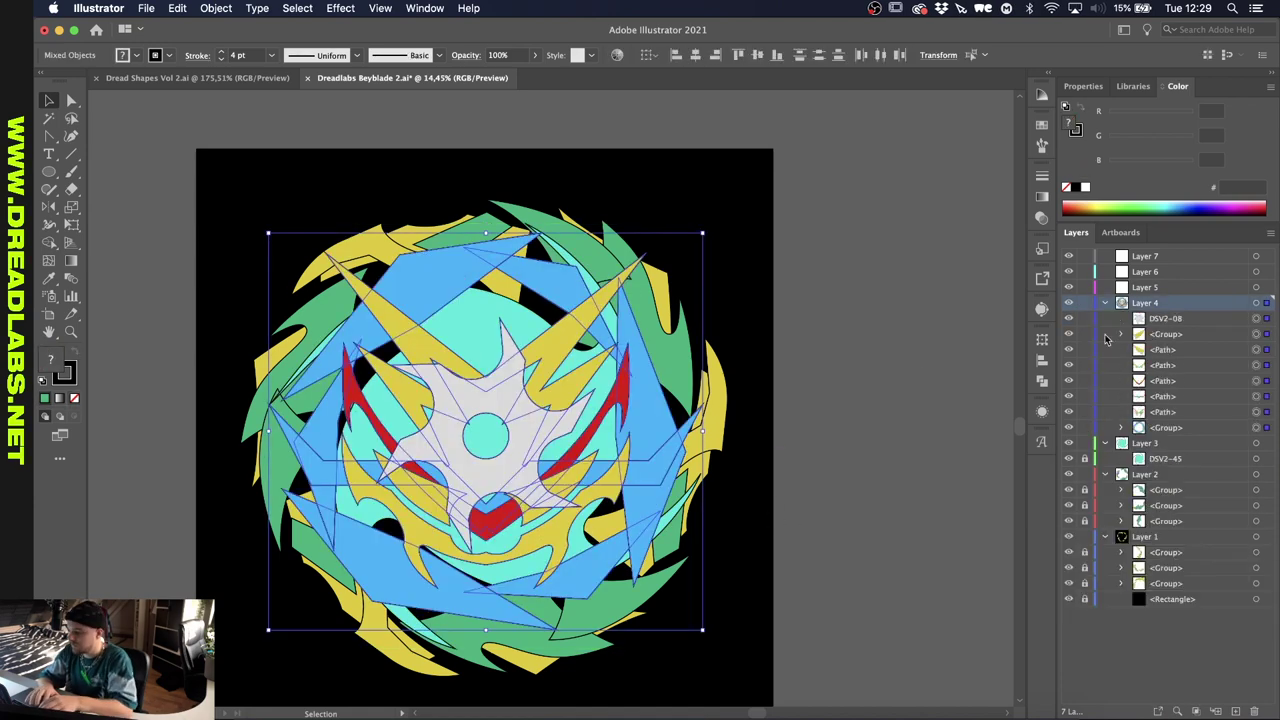
key("ctrl+shift+z")
key("ctrl+shift+z")
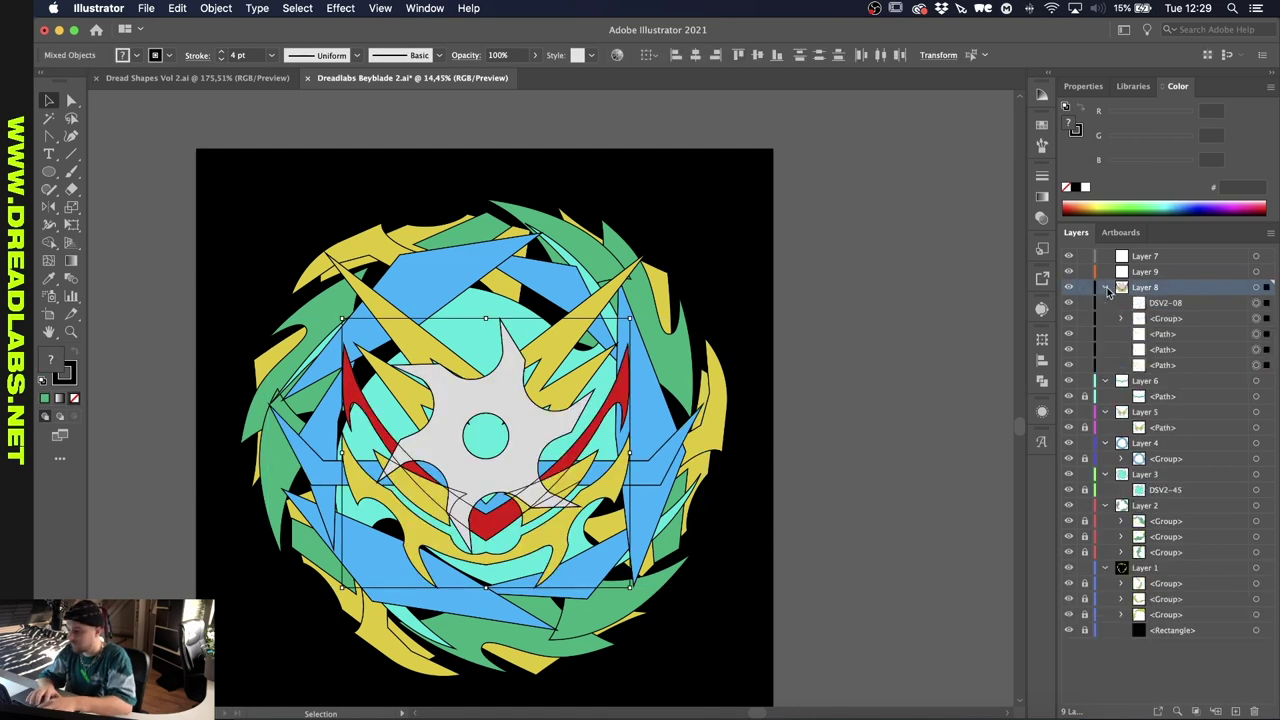
key("ctrl+z")
key("ctrl+shift+z")
key("ctrl+z")
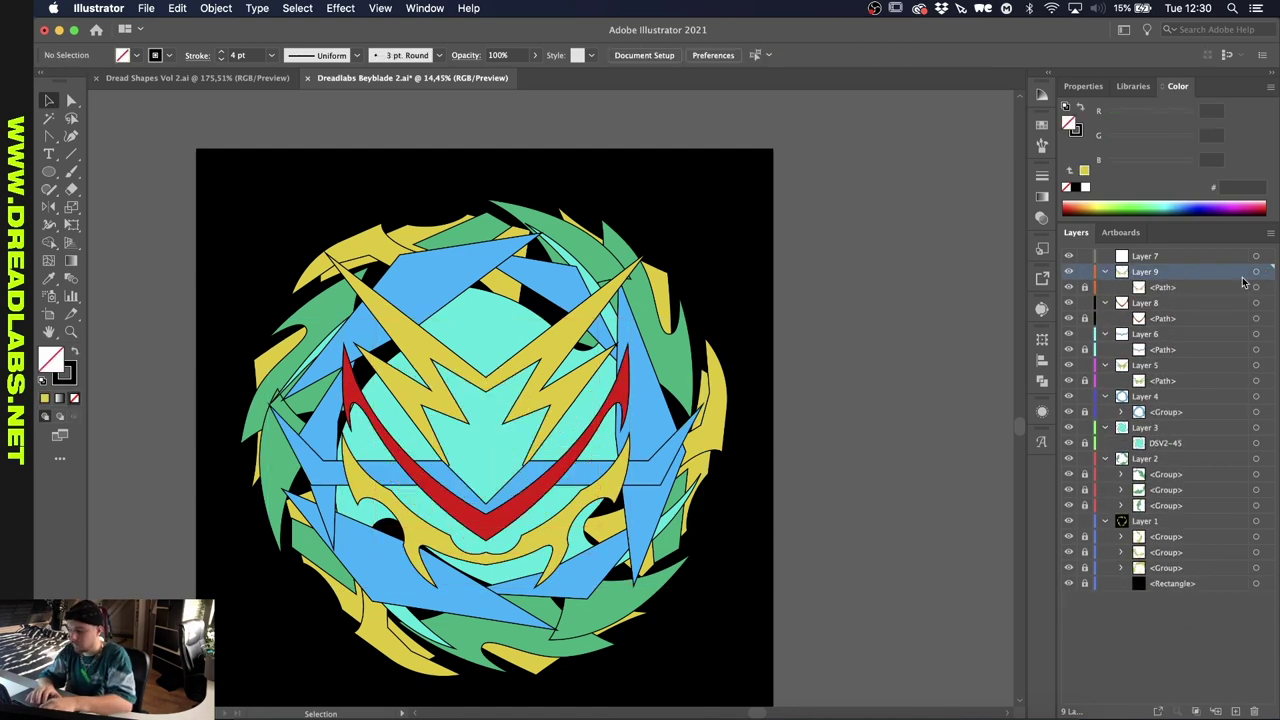
key("ctrl+shift+z")
left_click_drag(1267, 288, 1266, 257)
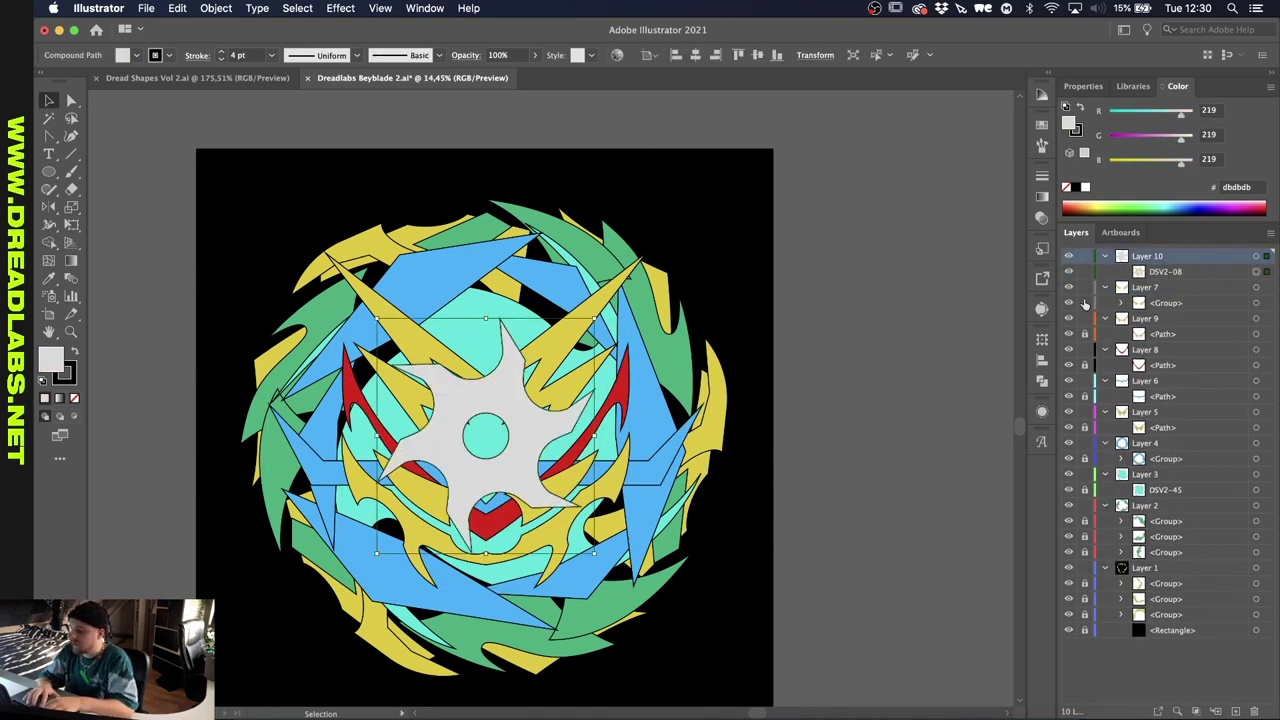
- Unlock all pieces, deselect the white star, and collapse Layers 1 through 5
left_click_drag(1086, 304, 1087, 612)
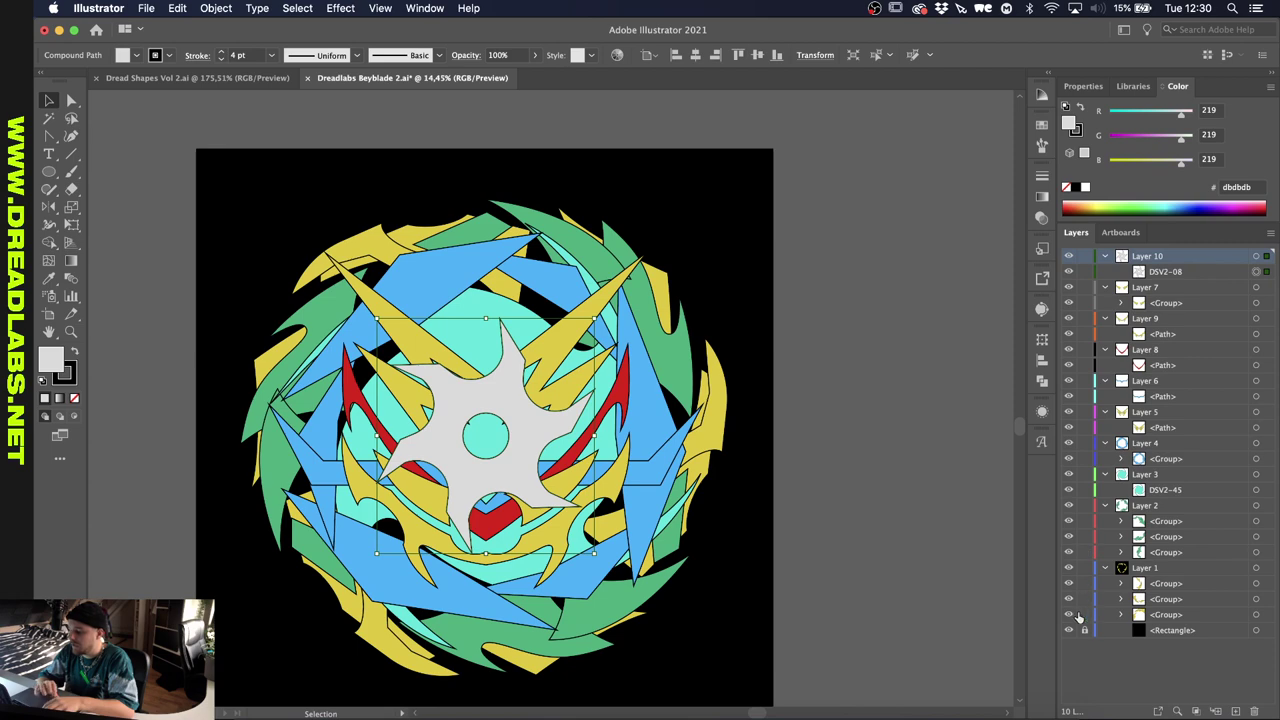
left_click(781, 434)
scroll(790, 437, "down", 2)
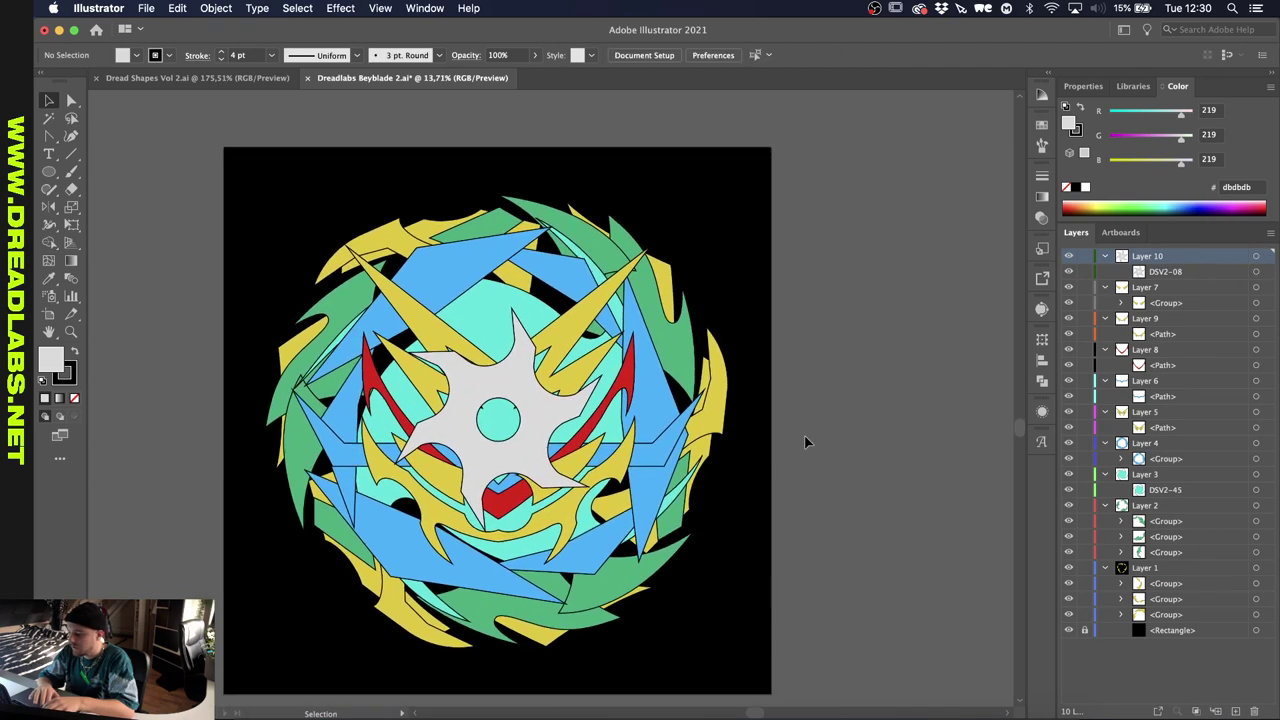
left_click(1105, 568)
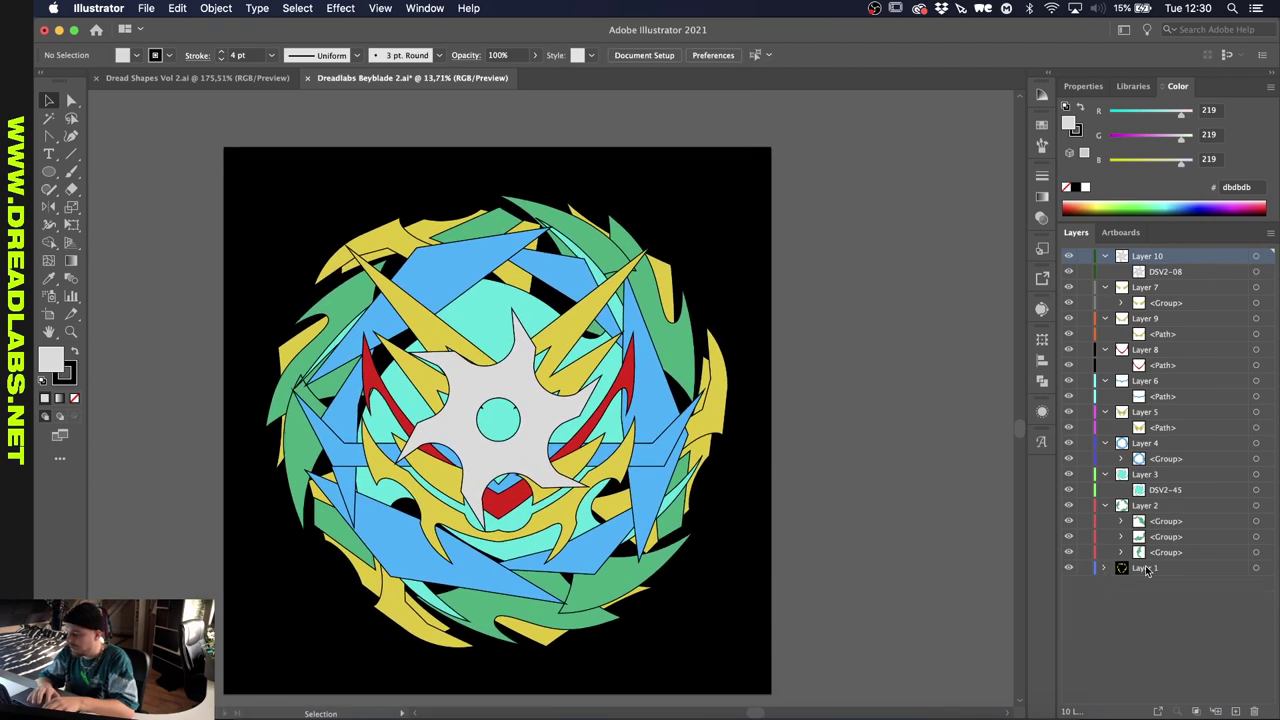
left_click(1110, 569)
left_click(1106, 507)
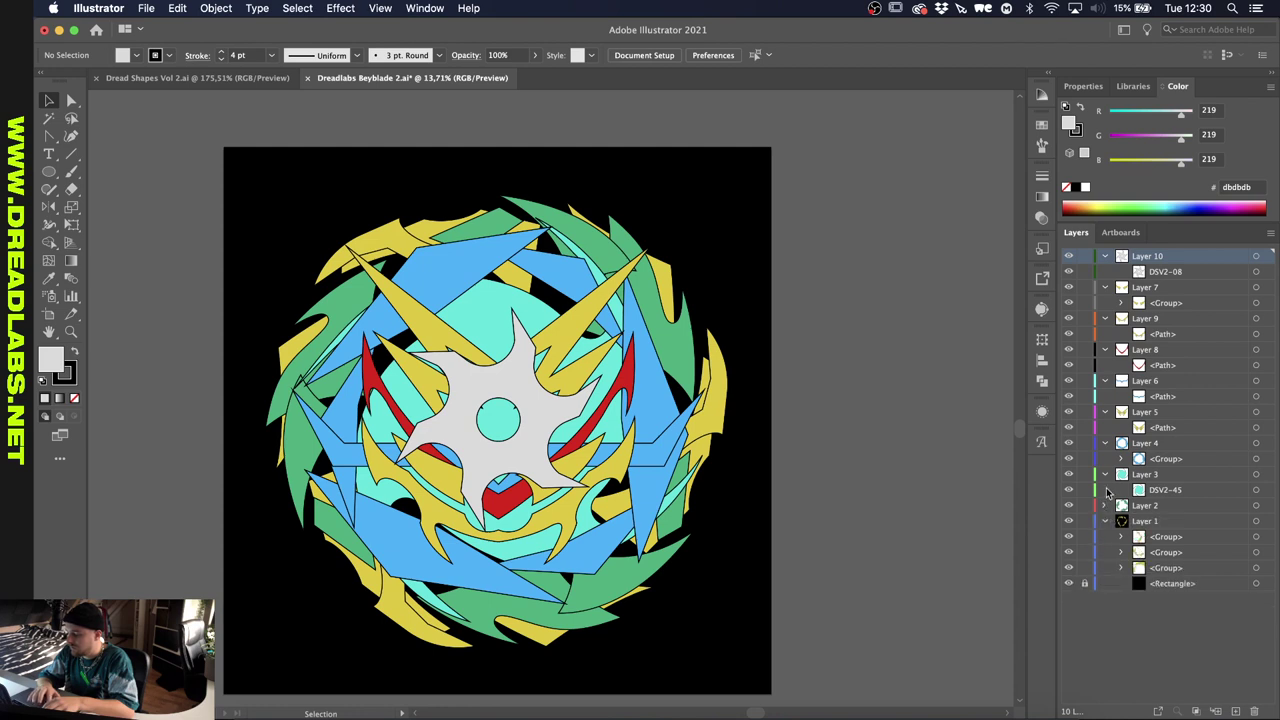
left_click(1105, 475)
left_click(1105, 444)
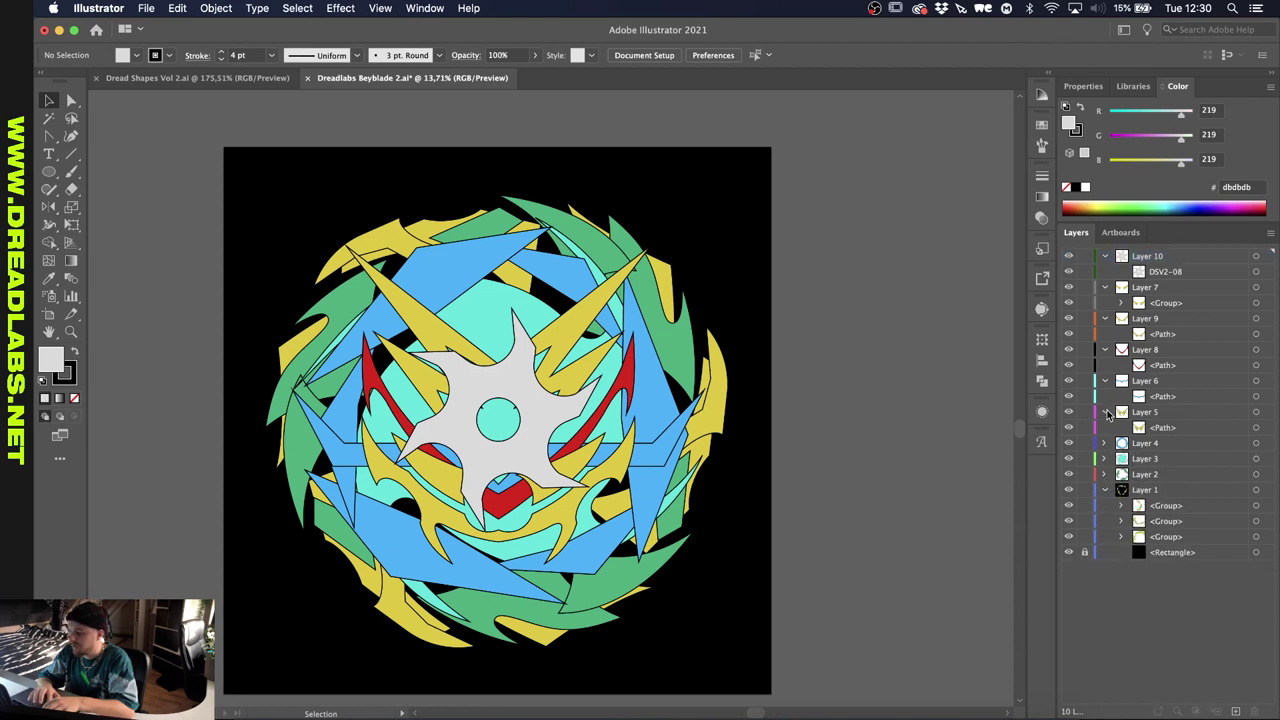
left_click(1105, 412)
- Collapse the remaining Layers 6 through 10
left_click(1105, 381)
left_click(1105, 349)
left_click(1105, 318)
left_click(1105, 287)
left_click(1105, 256)
- Rename layers to Bottom 1, Outer Ring 2, Outer Ring 3, Outer Ring 4 and Center Figure 1
double_click(1146, 396)
type("Bottom 1")
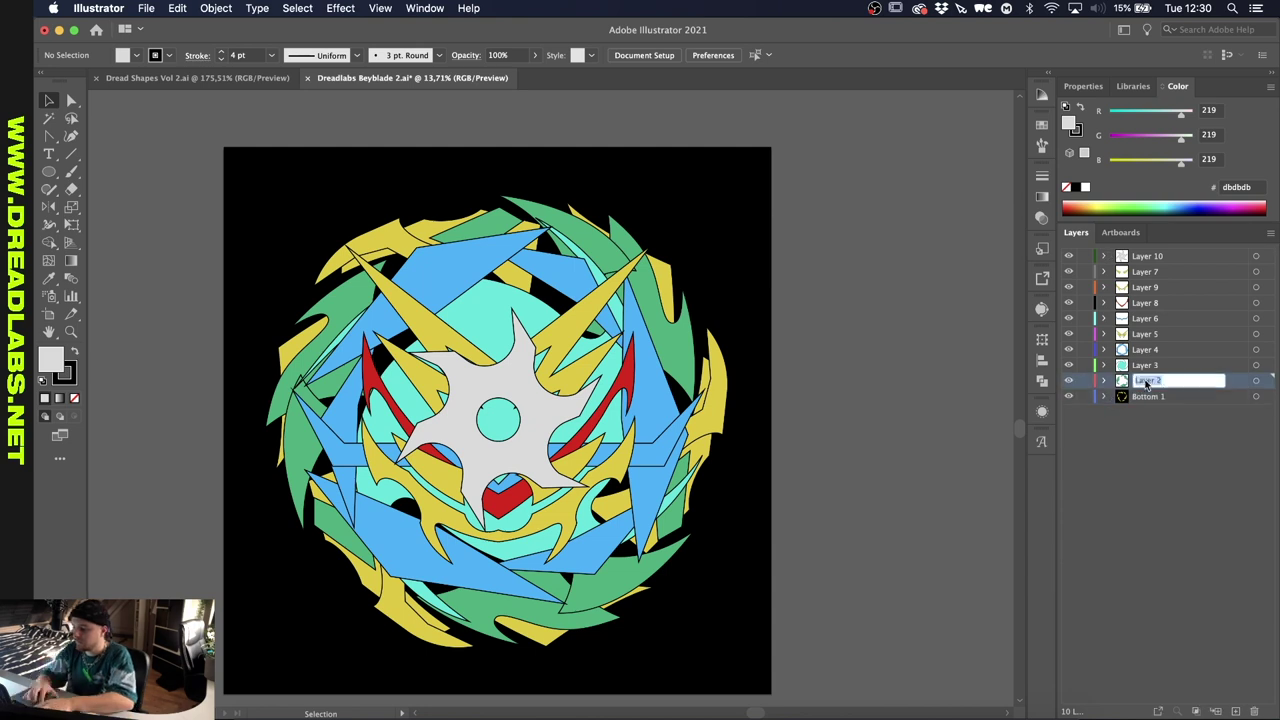
double_click(1146, 380)
type("Outer Ring 2")
double_click(1146, 349)
type("Bottom 4")
double_click(1146, 333)
type("Centeruter Ring 3")
double_click(1146, 349)
type("Outer Ring 4")
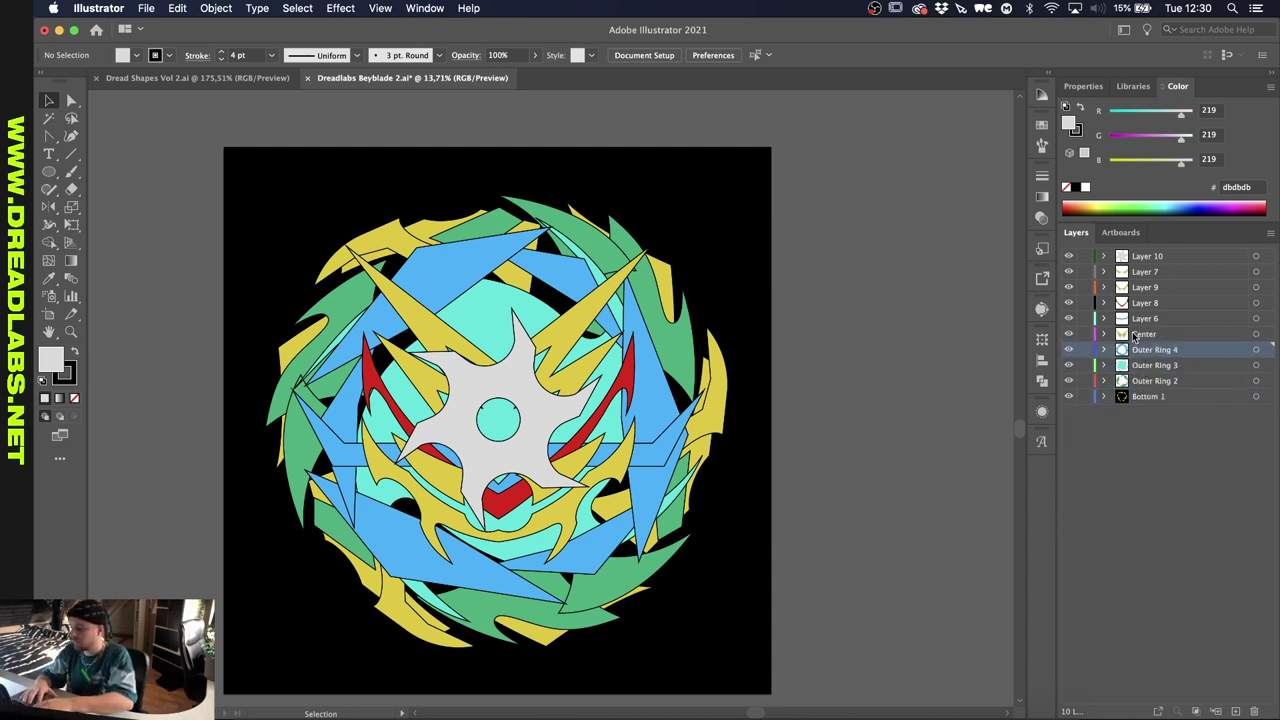
double_click(1121, 333)
type("Center Figure 1")
key("Return")
- Rename the upper layers Center Figure 2, Center Figure 4, Center Figure 5 and Center Figure 6
double_click(1146, 318)
type("Center Figure 2")
double_click(1146, 287)
type("Center Figure 4")
double_click(1146, 271)
type("Center Figure 5")
double_click(1146, 256)
type("Center Figure 6")
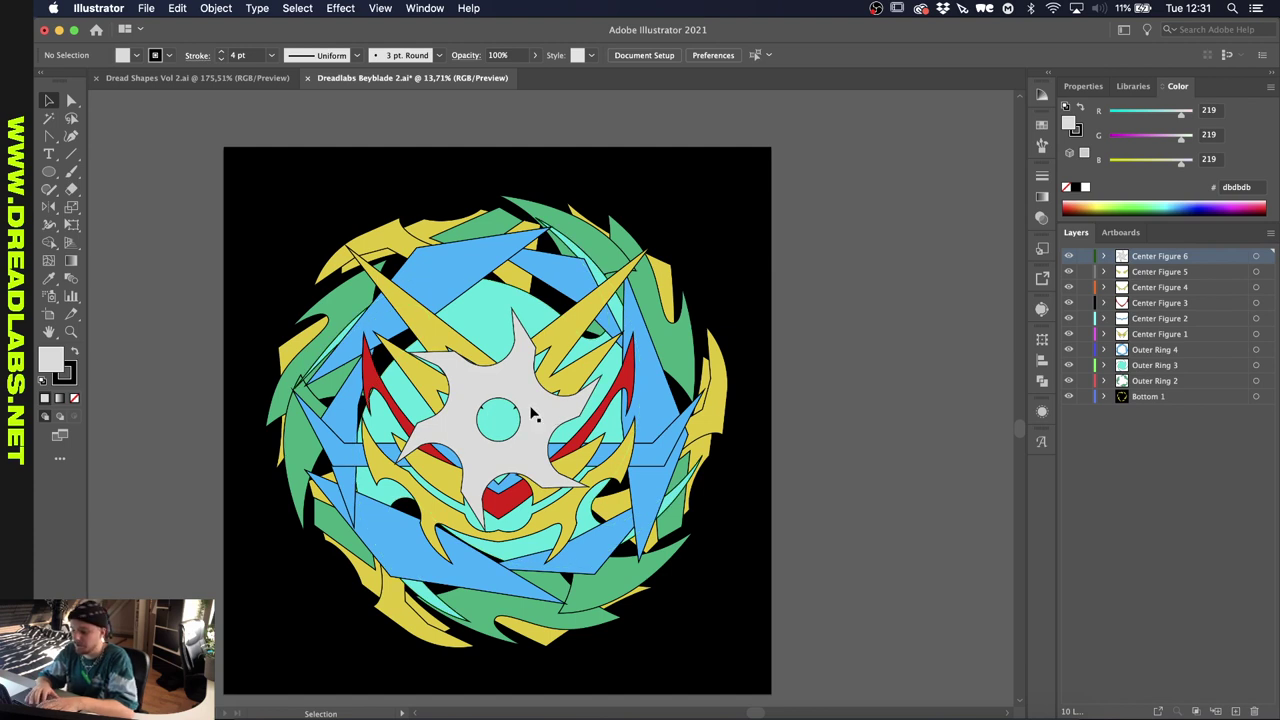
- Delete the grey star from the emblem's centre, then select everything and deselect
left_click(524, 407)
key("Delete")
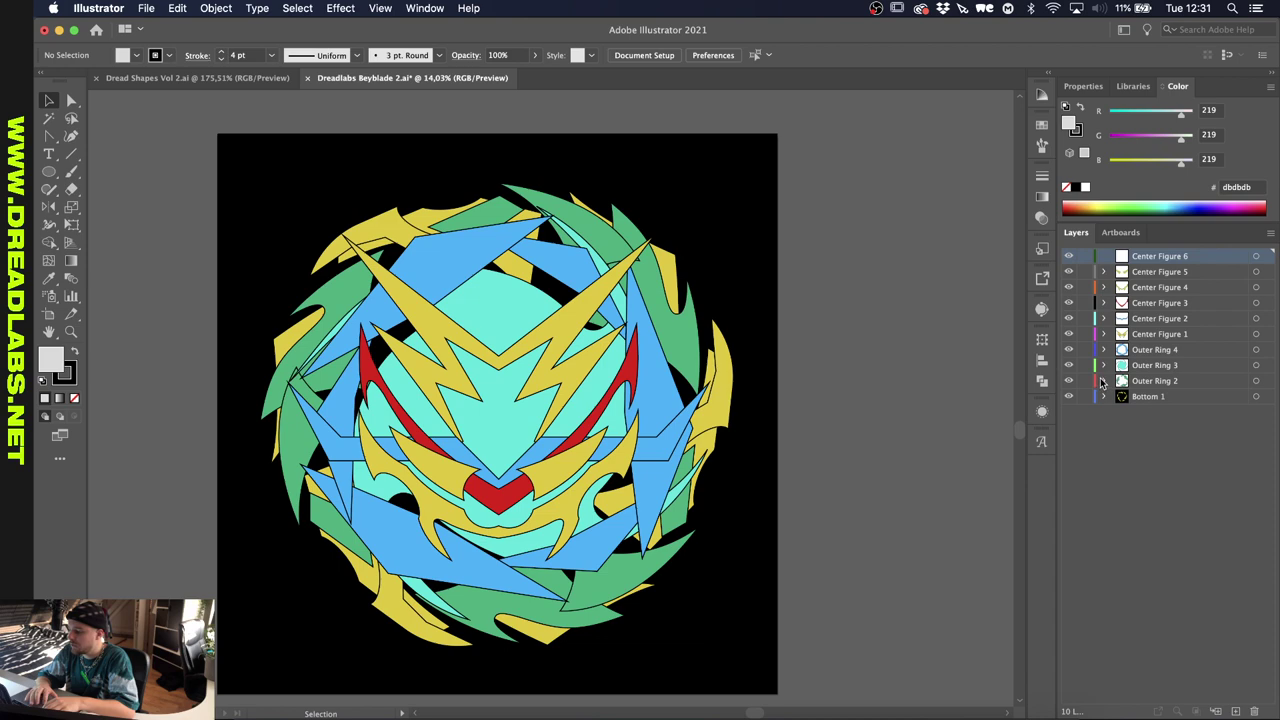
left_click_drag(745, 189, 241, 680)
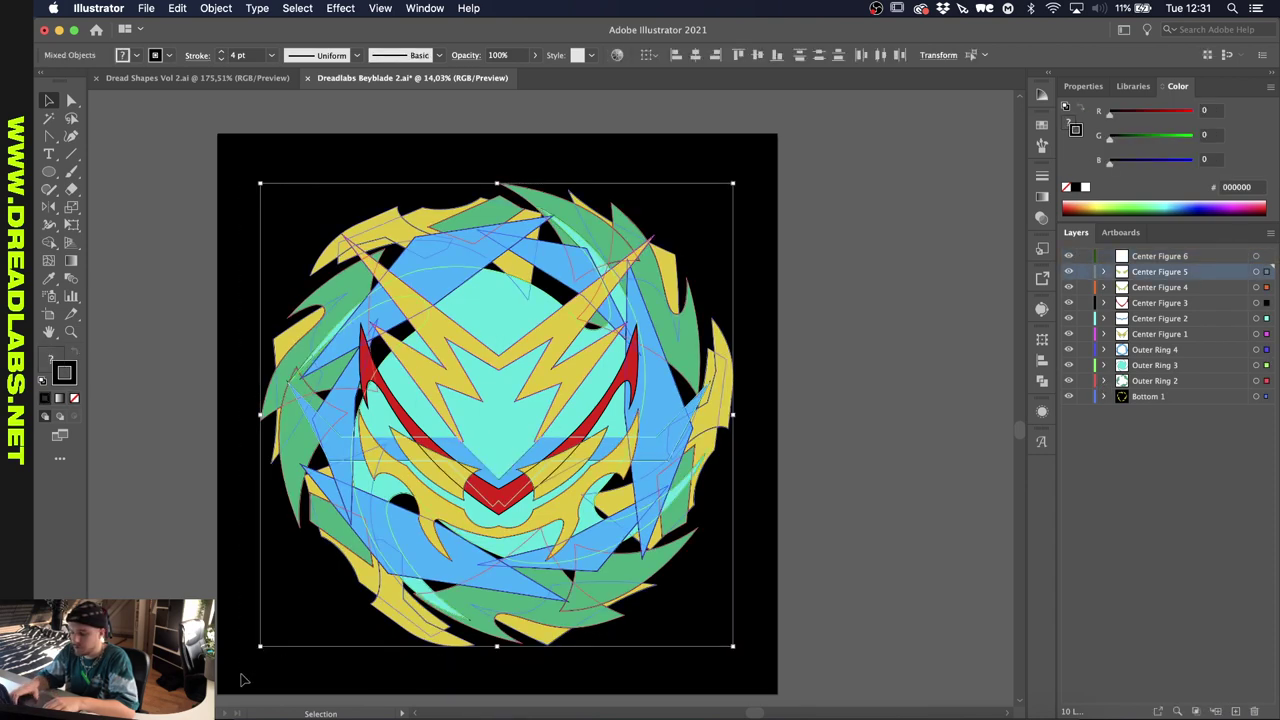
left_click(238, 608)
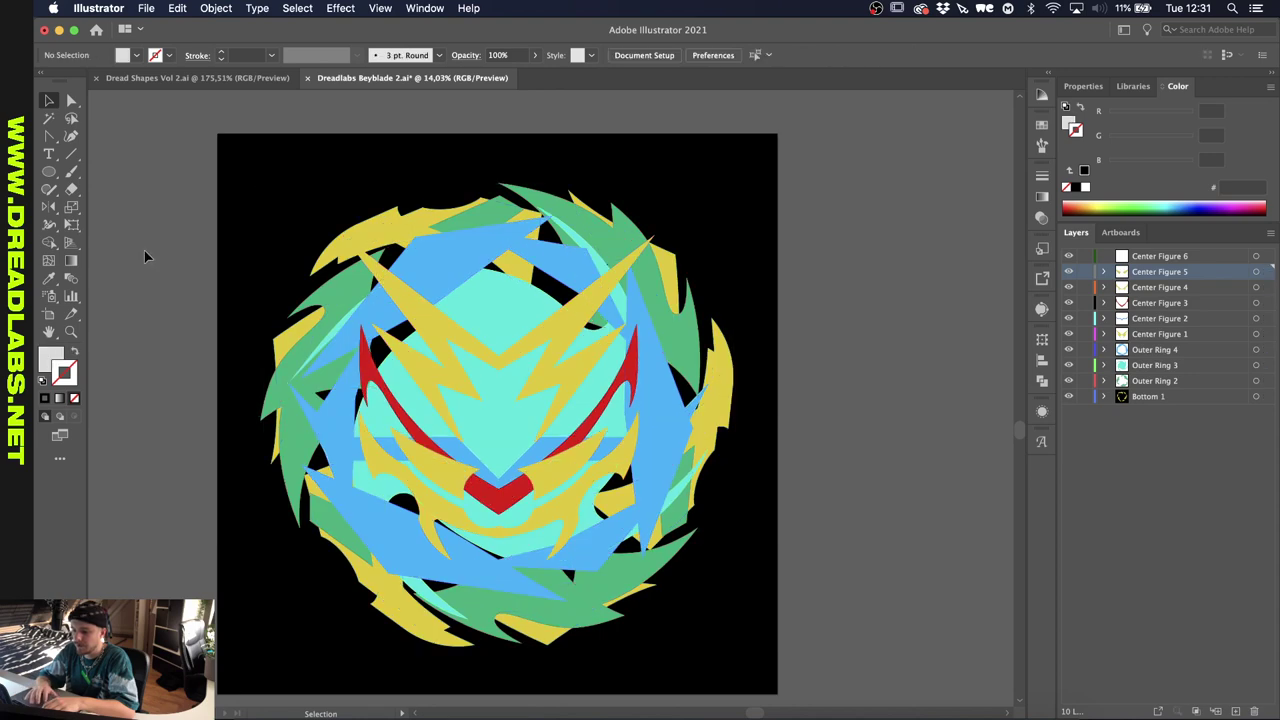
left_click(148, 8)
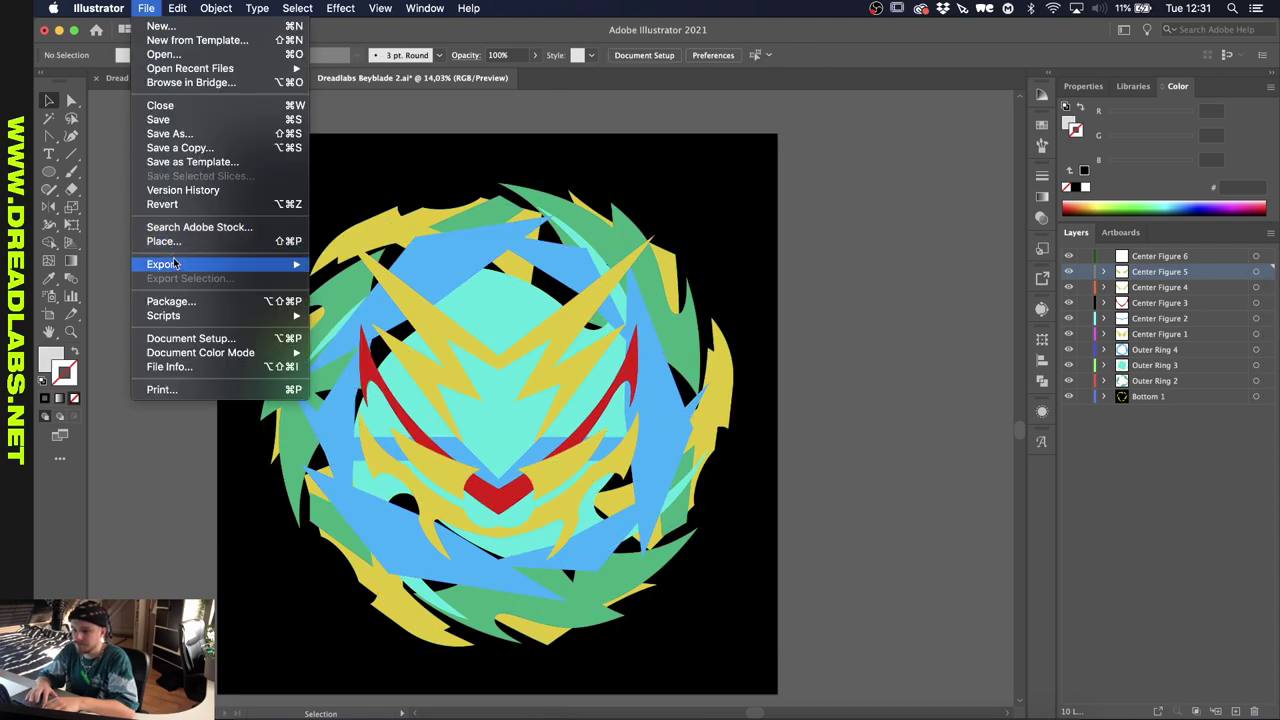
- Export as Photoshop (psd), replacing Dreadlabs Beyblade 2.psd, at Screen (72 ppi) resolution
mouse_move(178, 264)
left_click(368, 279)
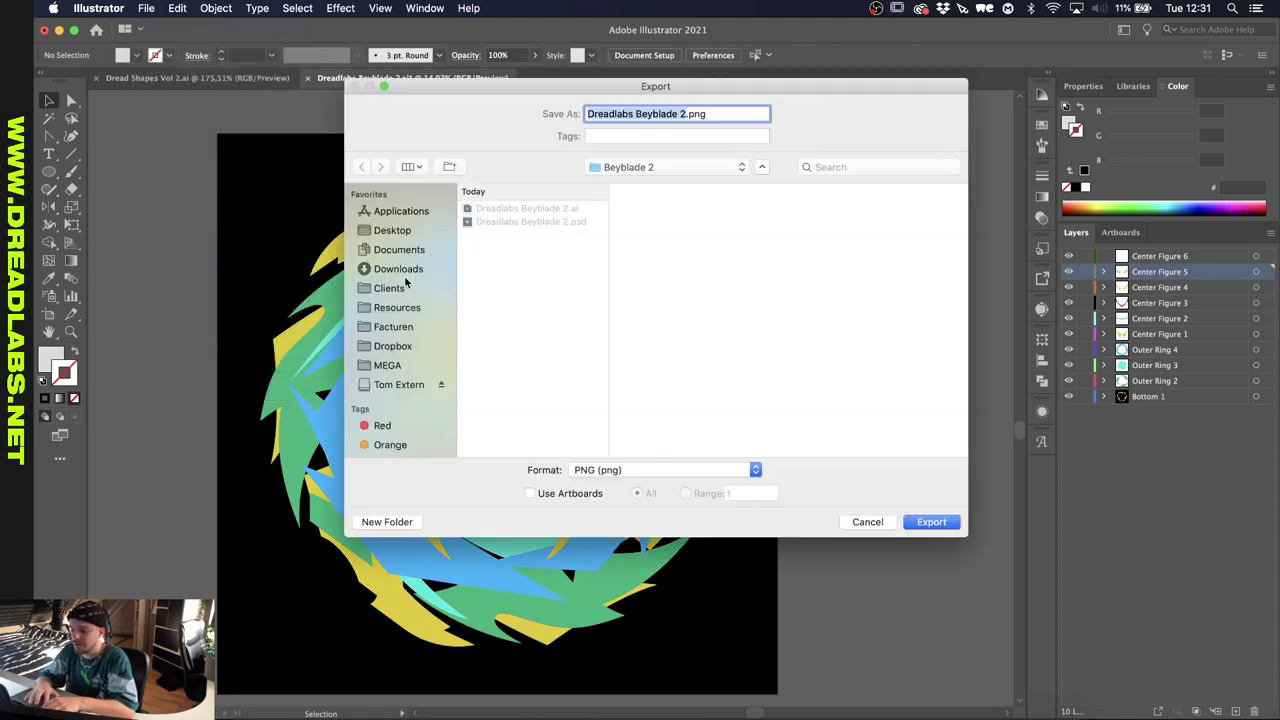
left_click(615, 474)
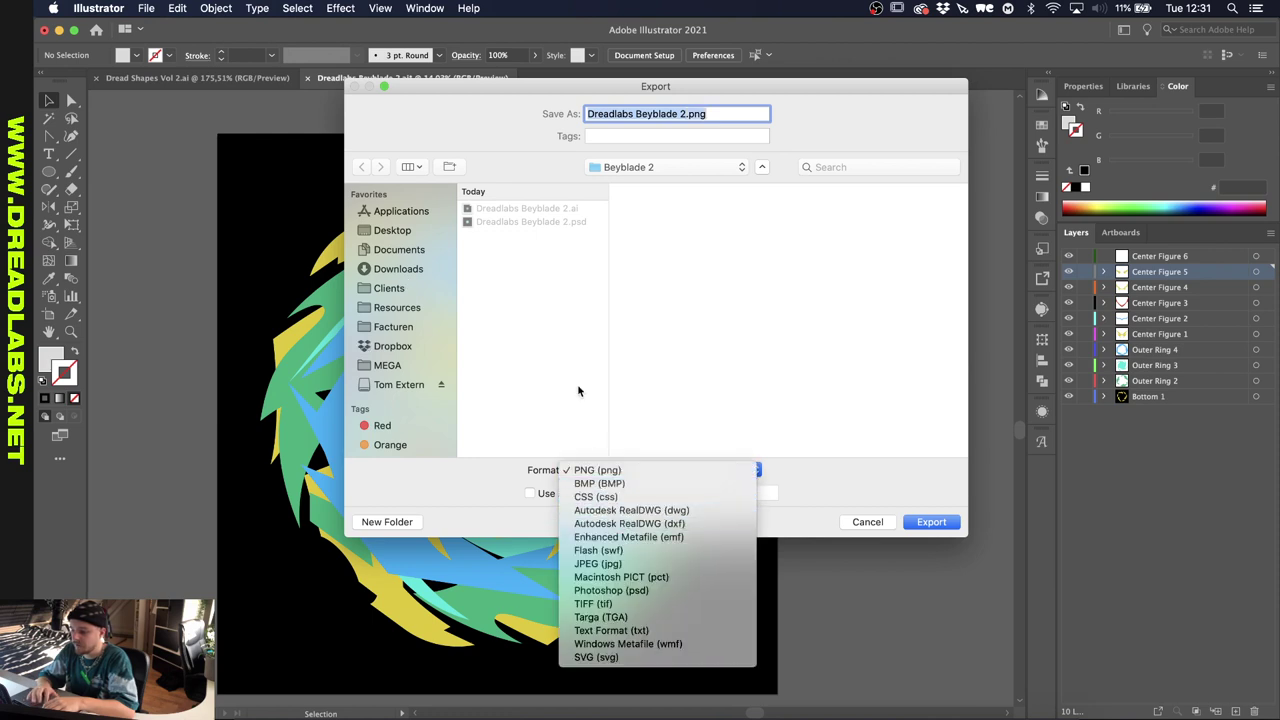
left_click(649, 595)
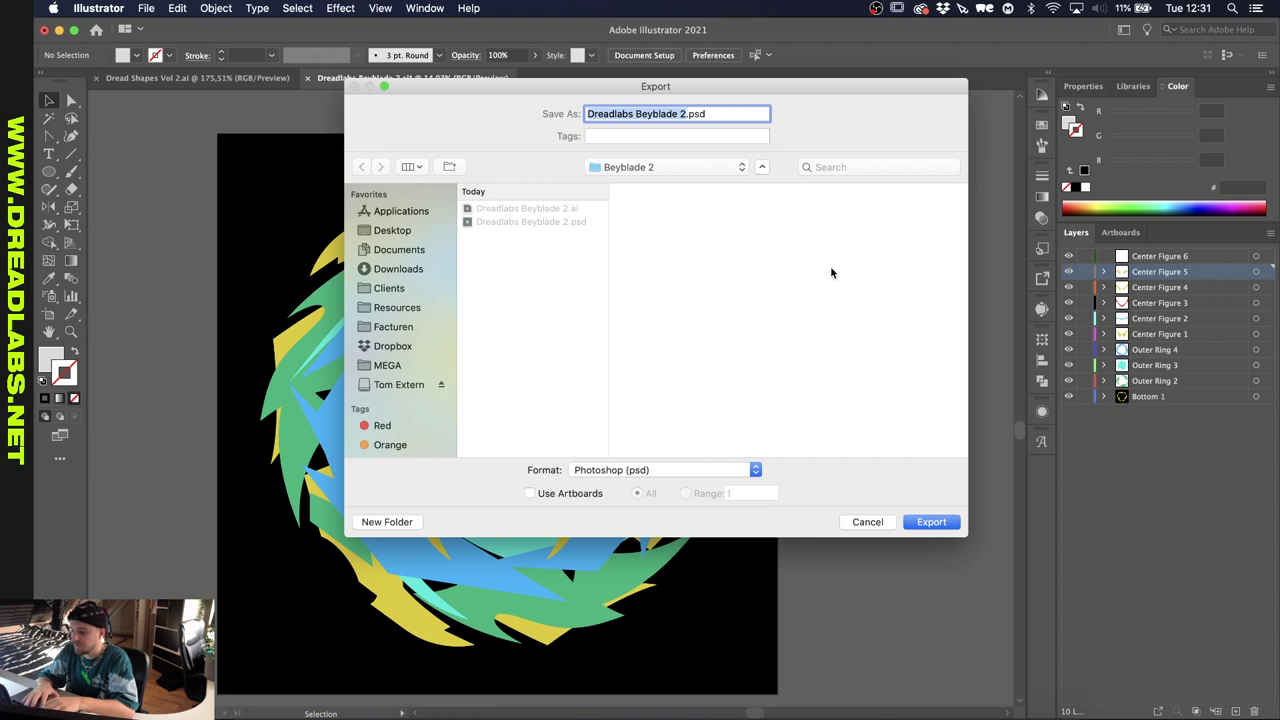
left_click(922, 526)
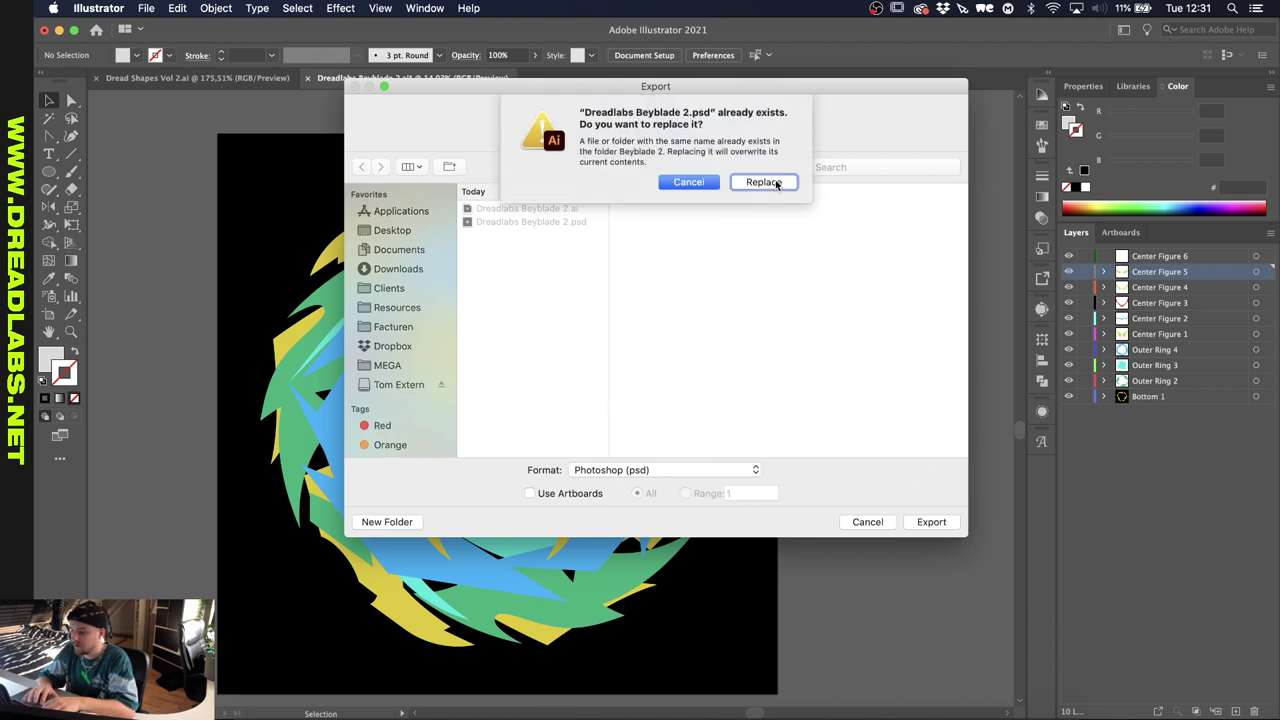
left_click(764, 182)
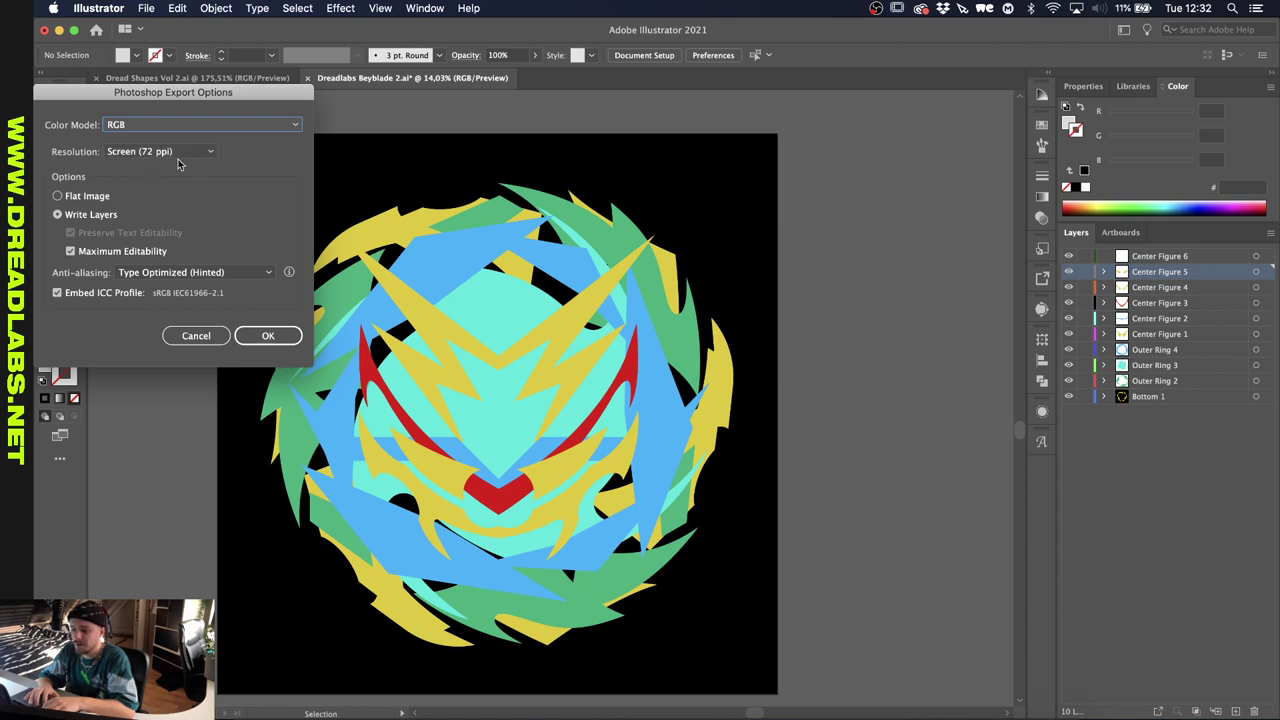
left_click(152, 157)
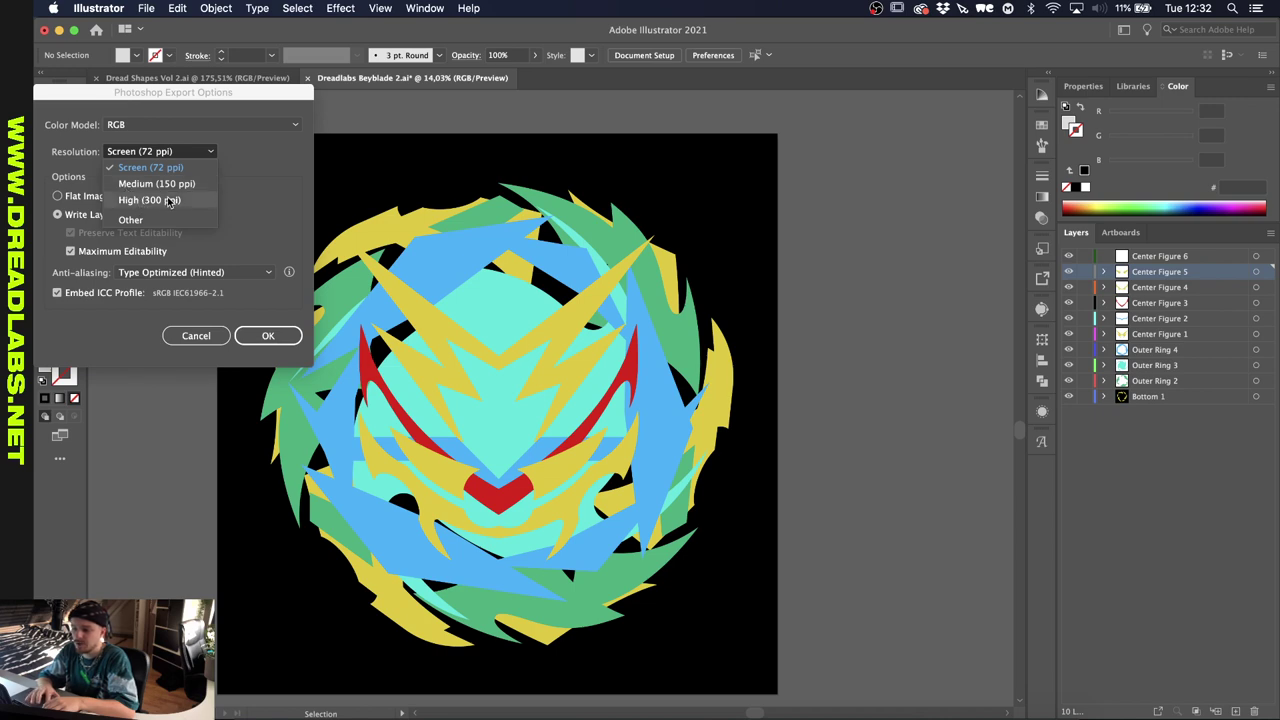
left_click(255, 182)
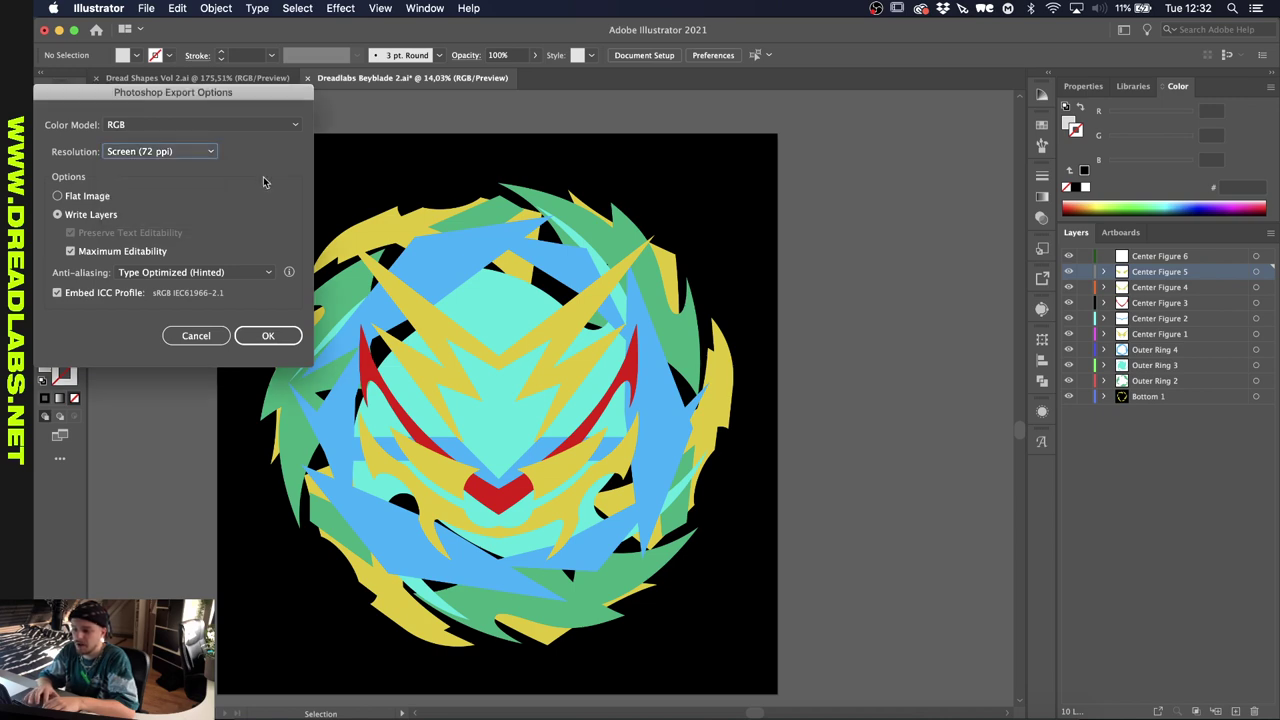
left_click(279, 342)
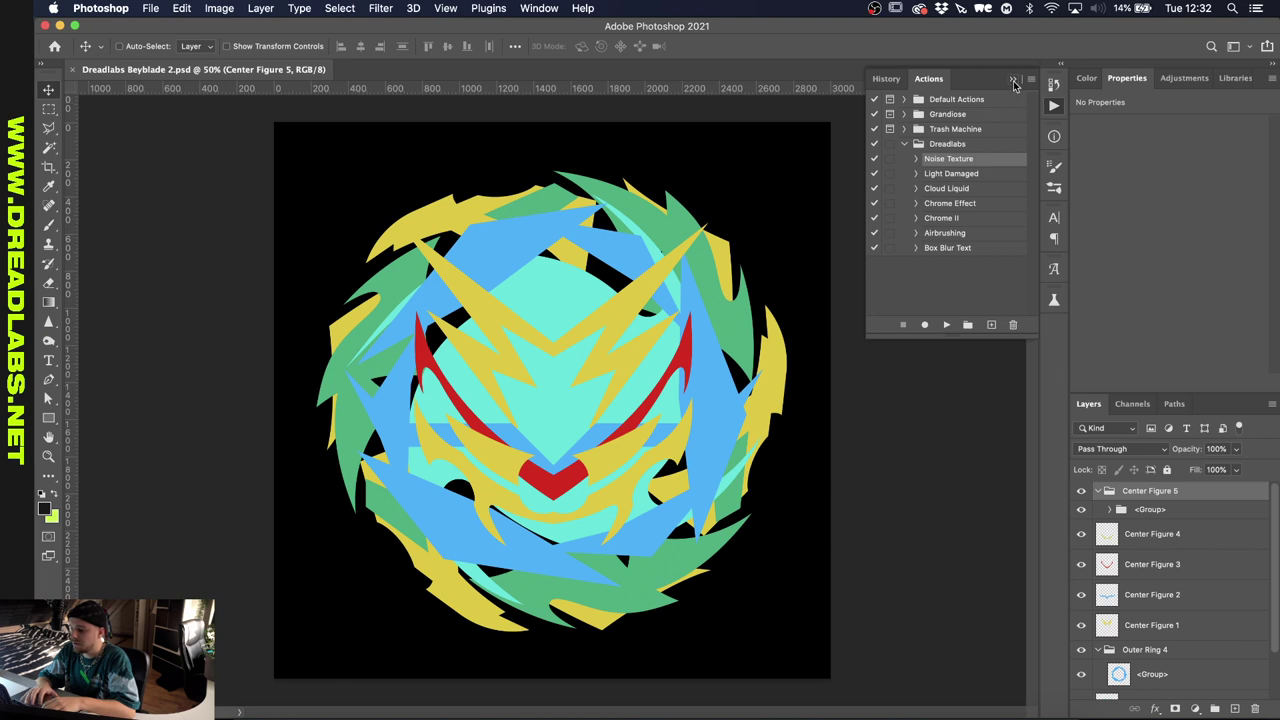
- Close the floating Actions panel, enlarge the Layers panel, and inspect the Bottom 1 group
left_click(1013, 81)
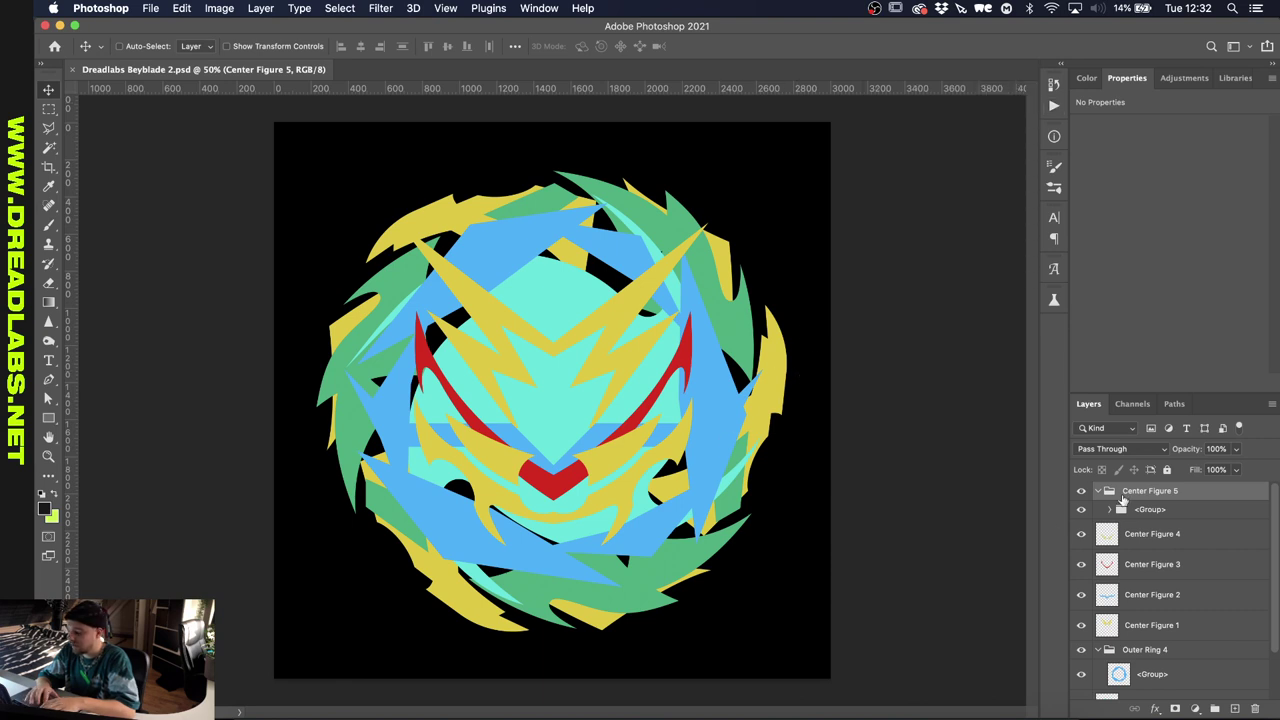
scroll(1123, 500, "down", 2)
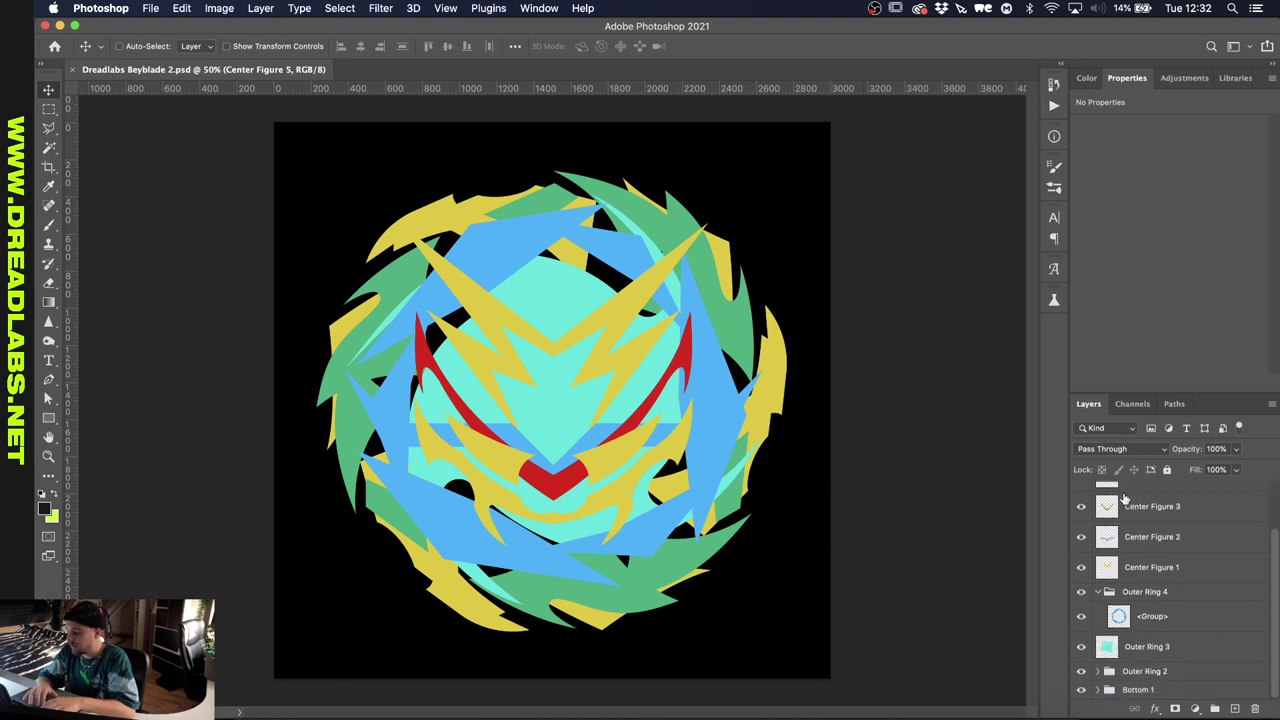
double_click(1133, 83)
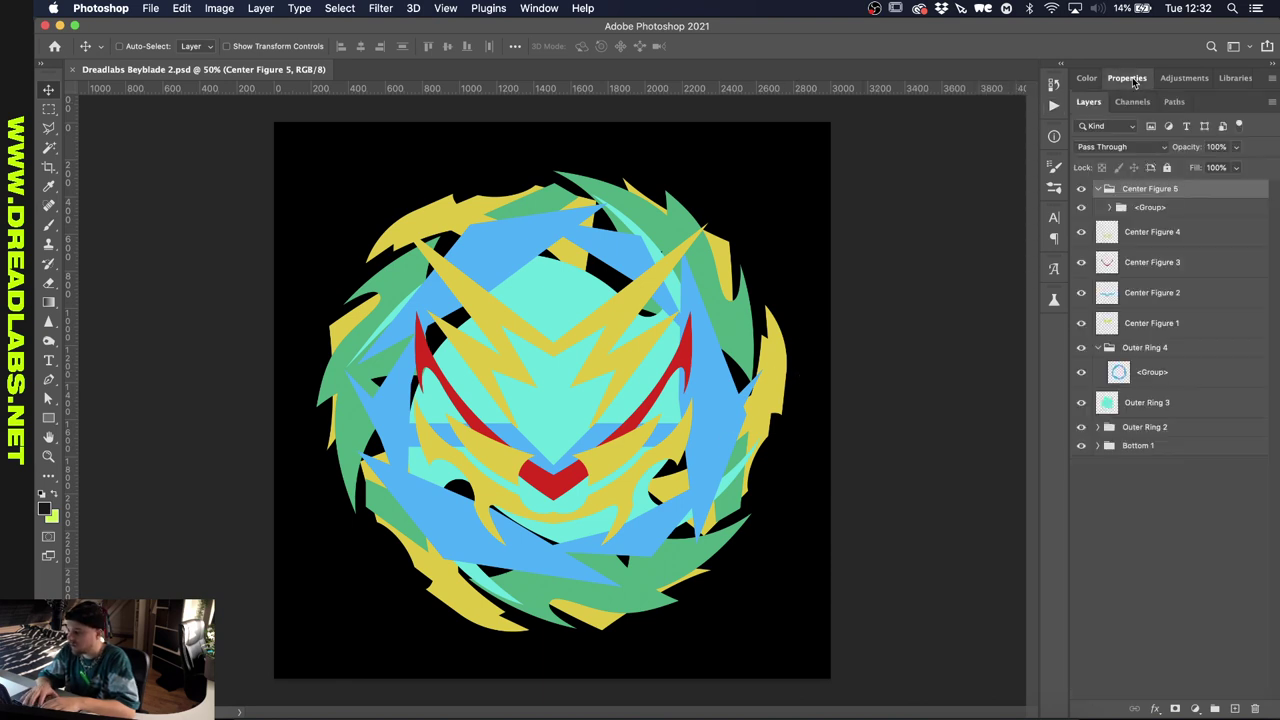
left_click(1151, 353)
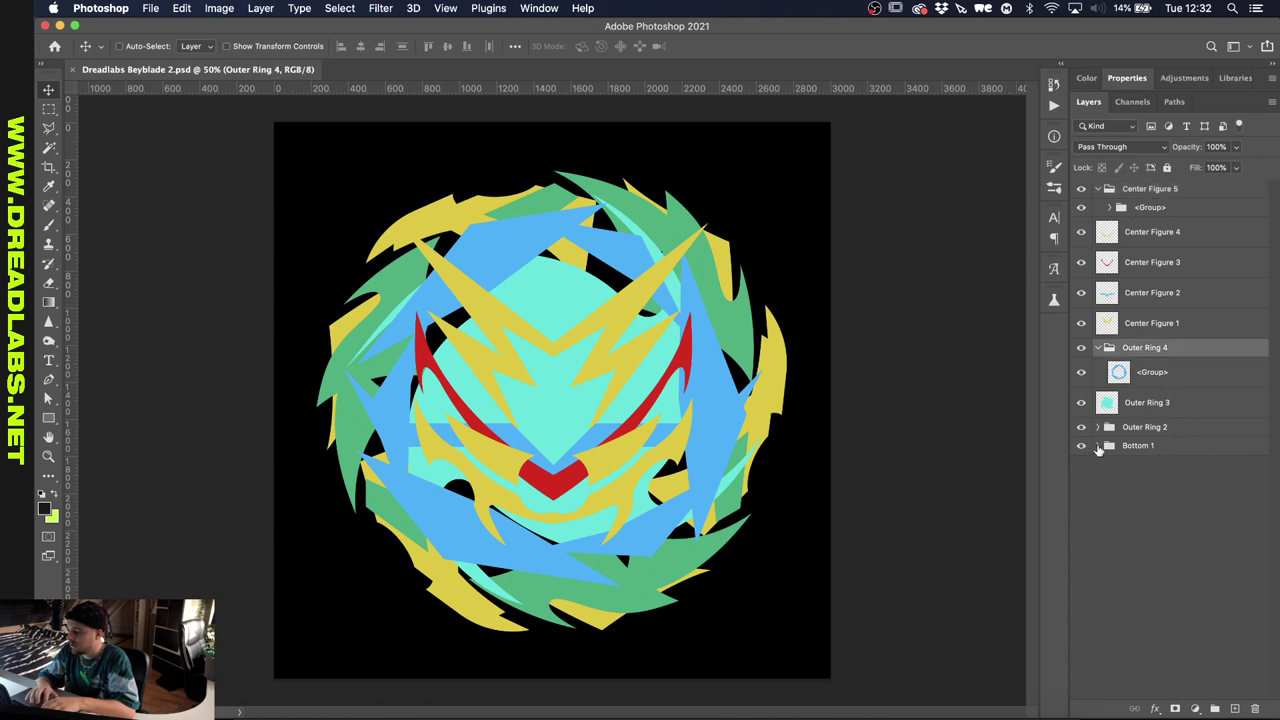
left_click(1097, 446)
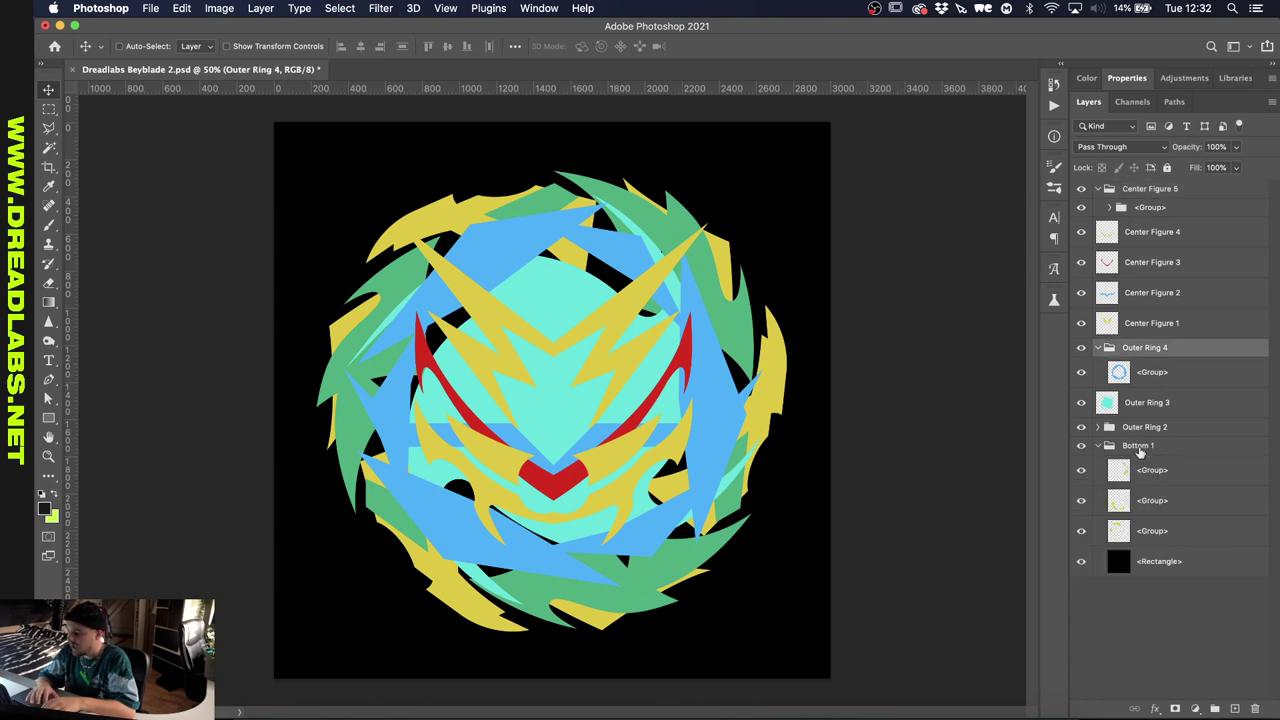
left_click(1110, 448)
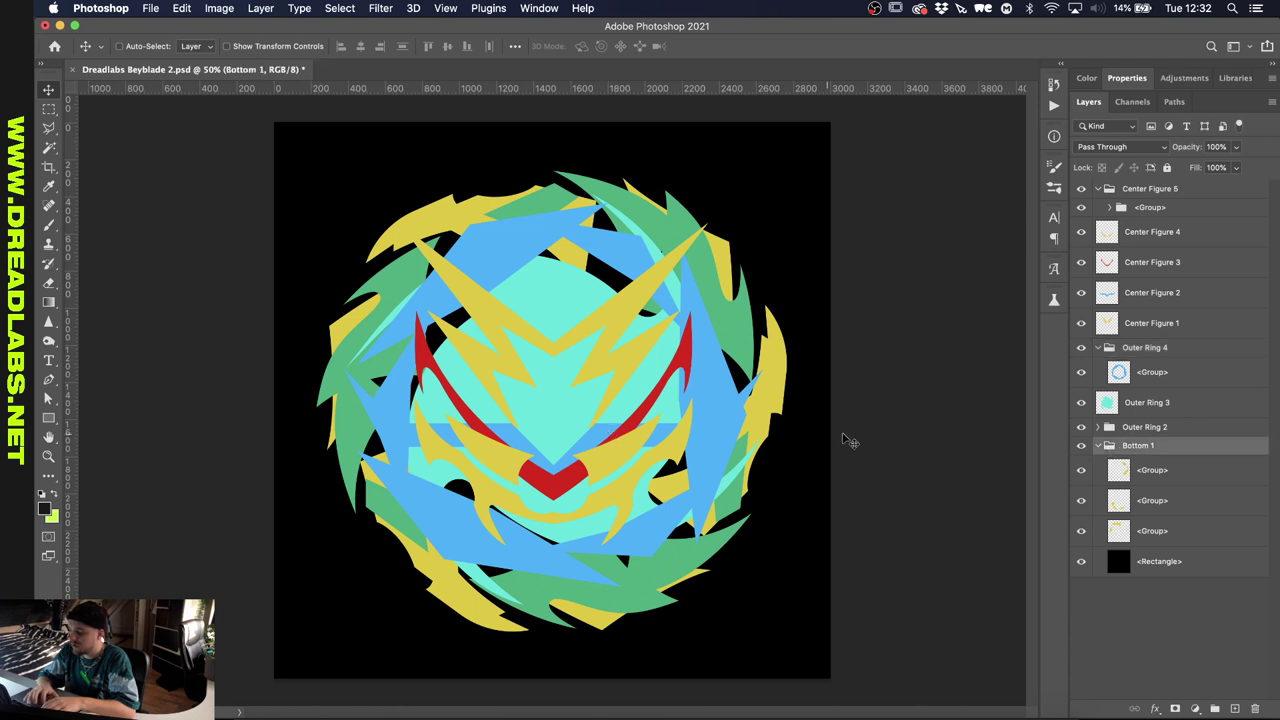
left_click(1096, 446)
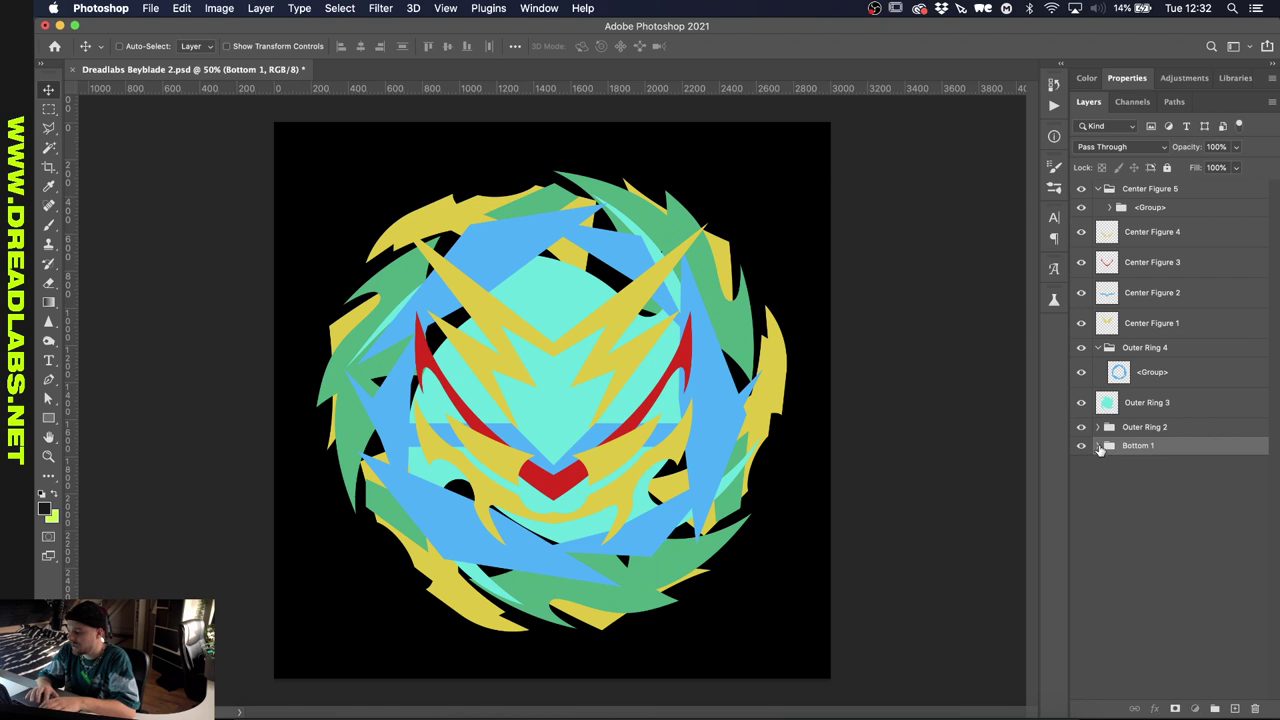
left_click(1097, 446)
- Rename the black <Rectangle> layer to Background and fully lock it
left_click(1160, 563)
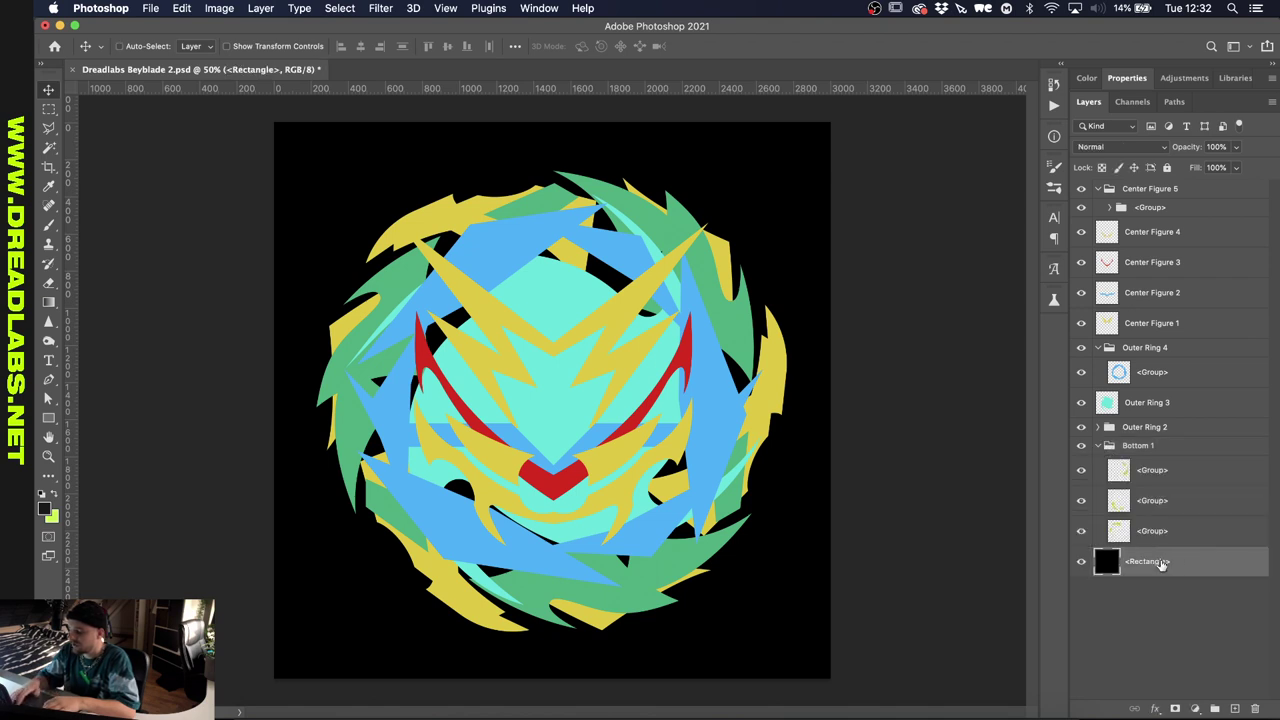
double_click(1160, 563)
type("Background")
key("Return")
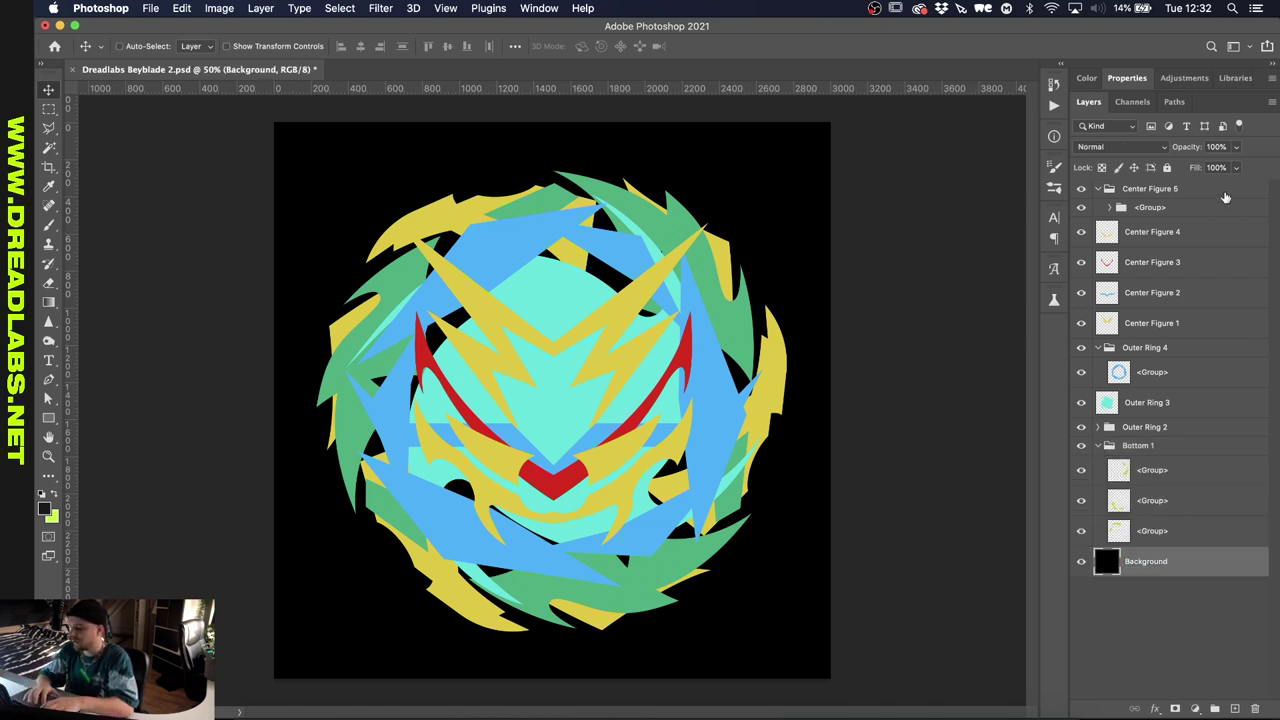
left_click(1166, 167)
- Rename the Bottom 1 group to Outer Ring 1
left_click(1145, 510)
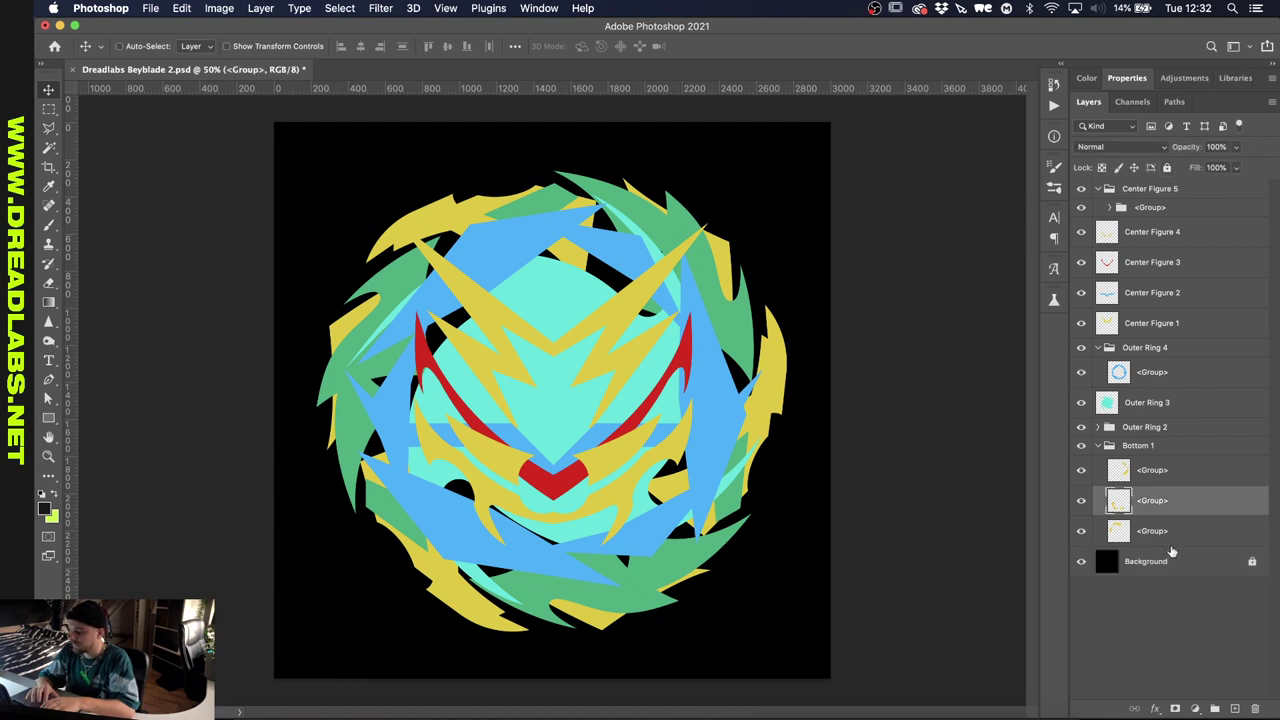
left_click(1170, 538)
left_click(1099, 446)
double_click(1134, 446)
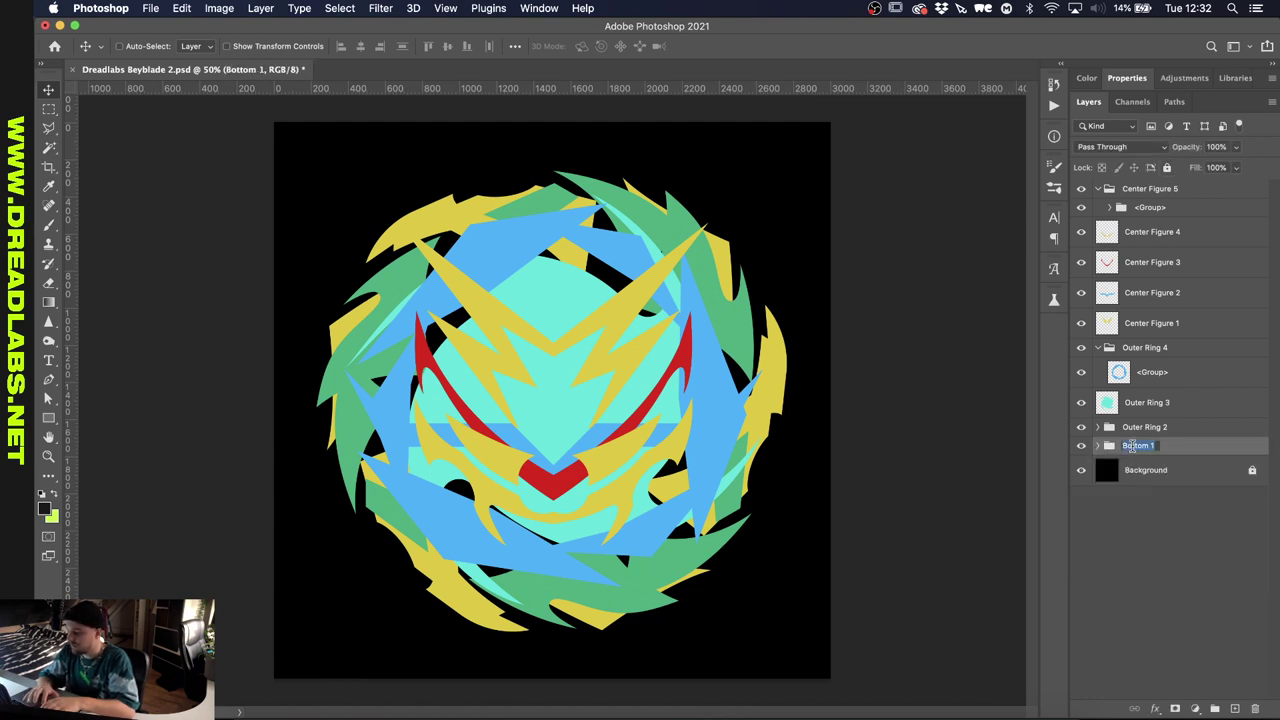
type("Outer Ring")
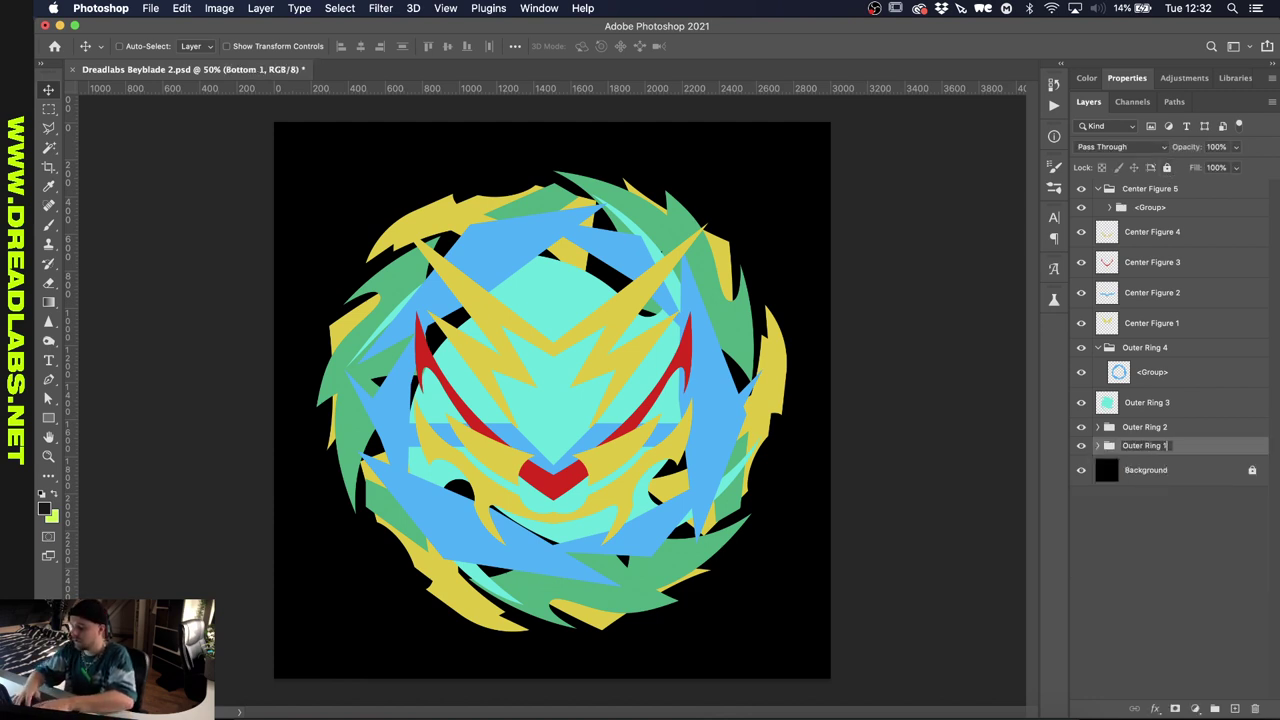
key("Return")
- Name the inner layer Outer Ring 4 and ungroup its folder
left_click(1138, 428)
left_click(1140, 403)
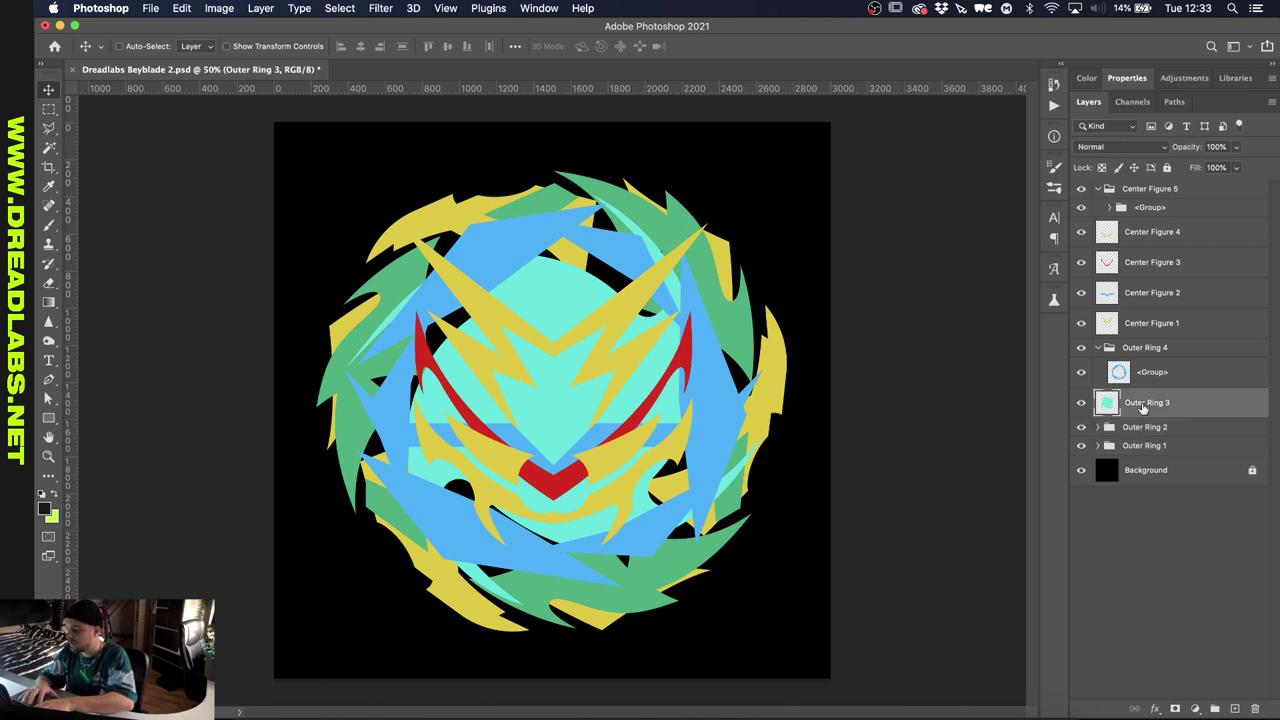
double_click(1152, 372)
type("Outer Ring 4")
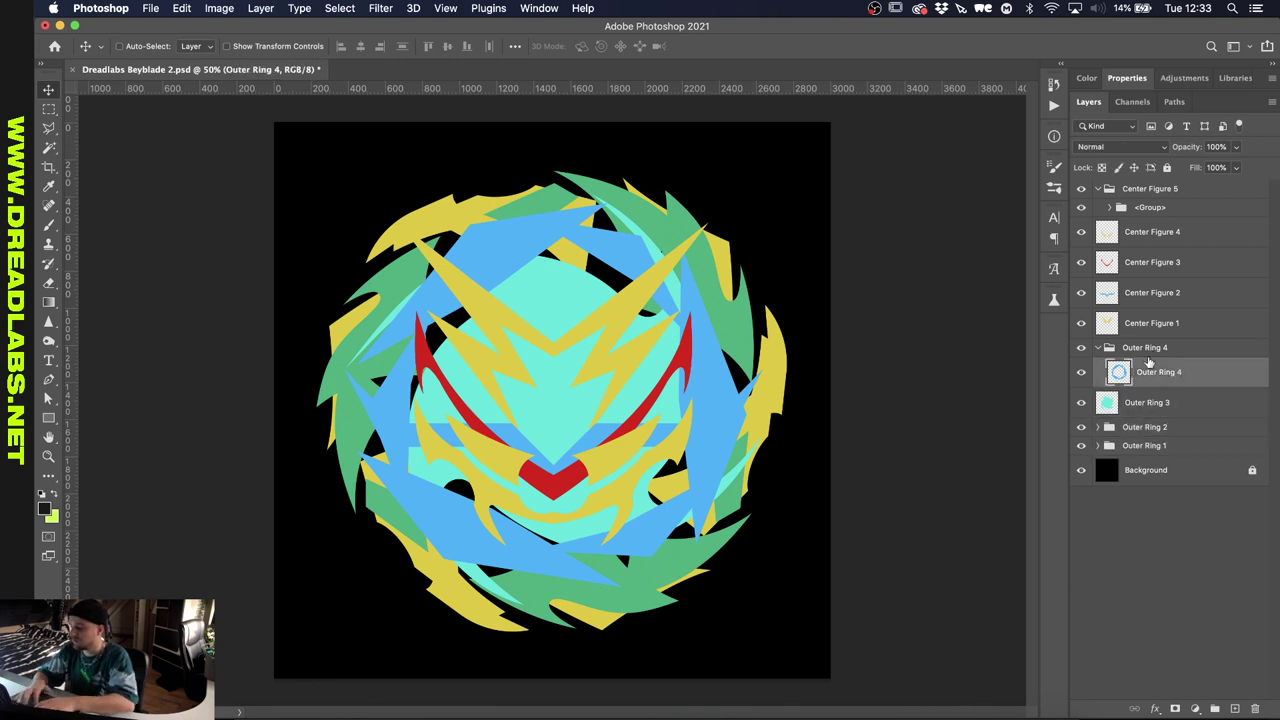
key("Return")
key("super+shift+g")
- Inspect and fold the Outer Ring 2 and Center Figure 5 groups
left_click(1097, 409)
left_click(1097, 410)
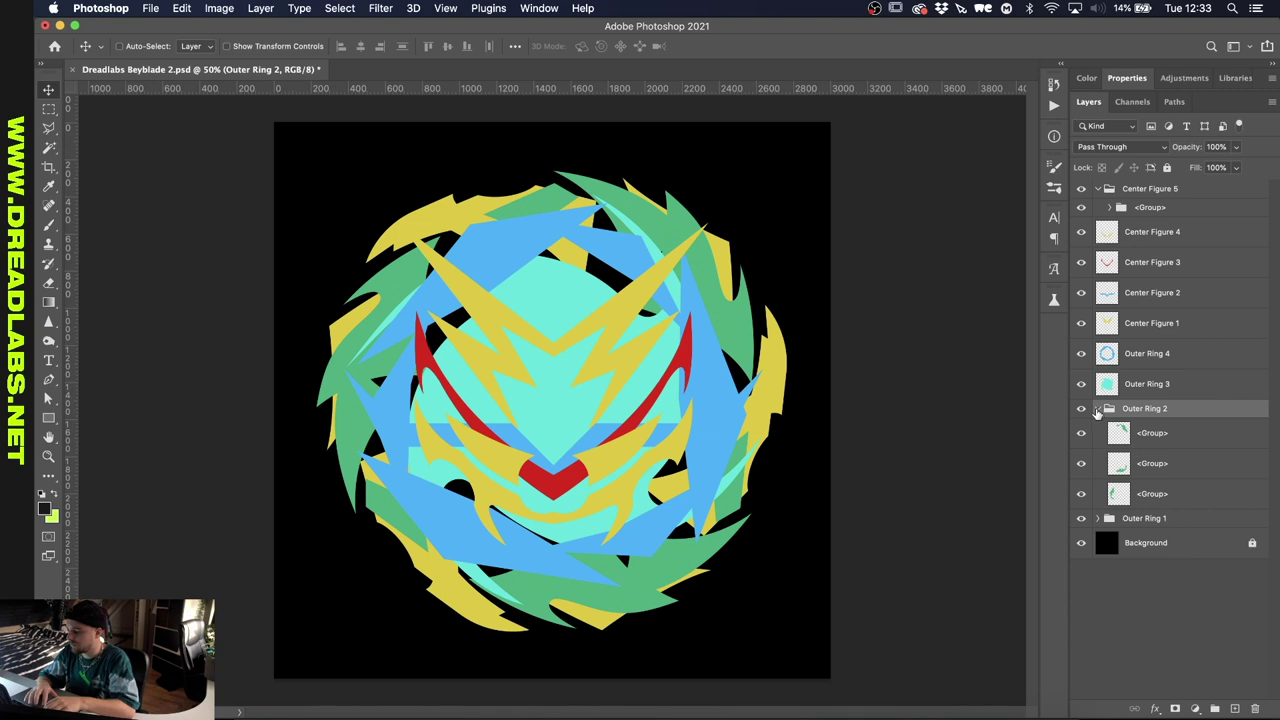
left_click(1097, 410)
left_click(1109, 207)
left_click(1148, 190)
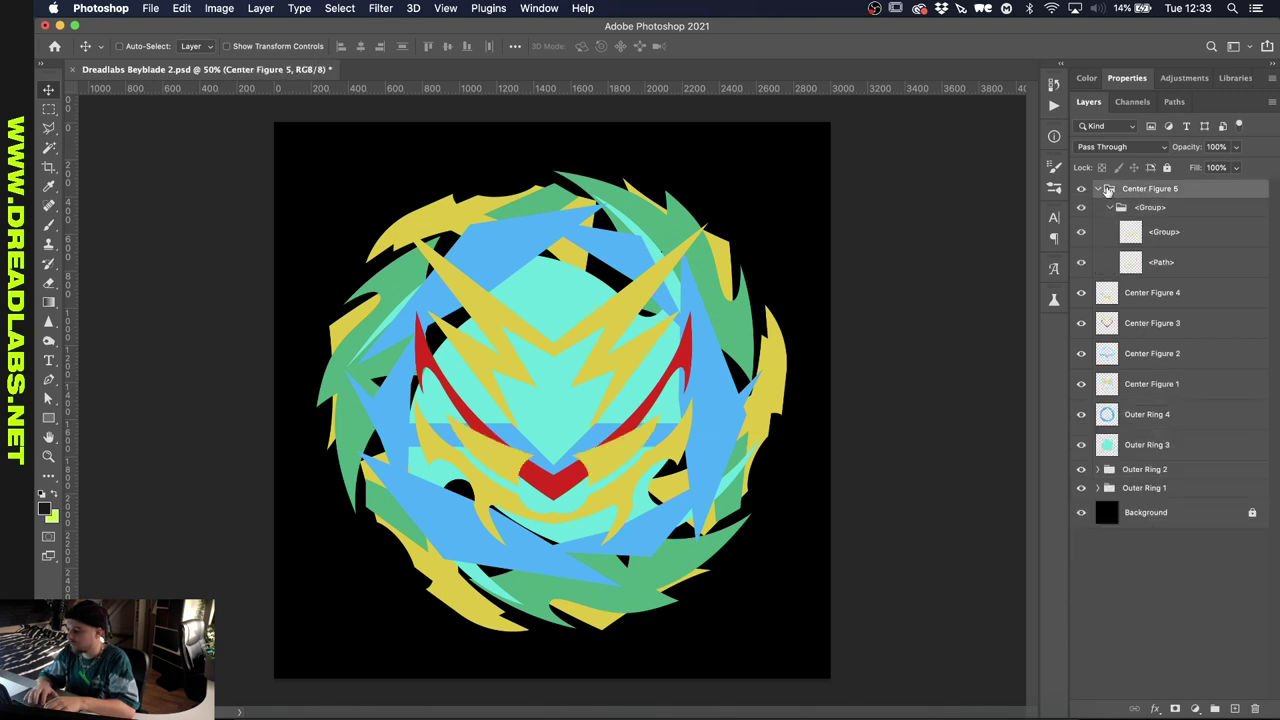
left_click(1099, 189)
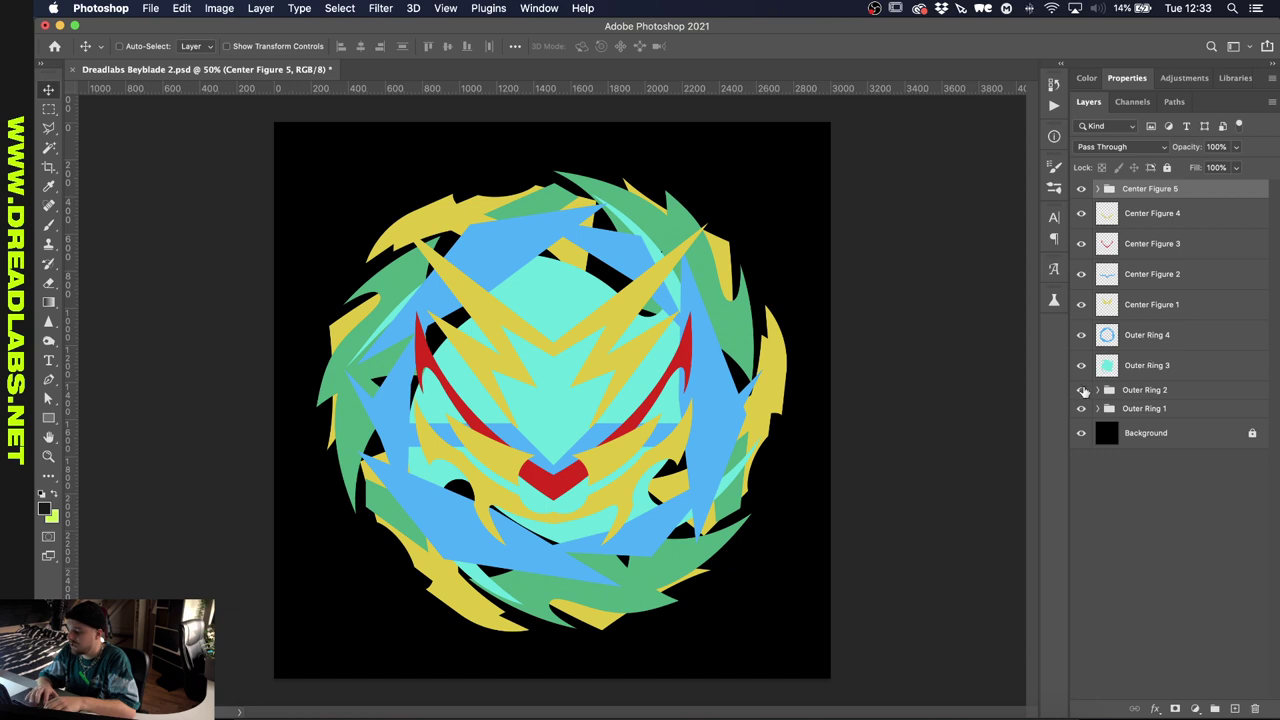
- Hide all layers except Outer Ring 1 and Background, and add Bevel & Emboss to Outer Ring 1
left_click_drag(1081, 389, 1081, 188)
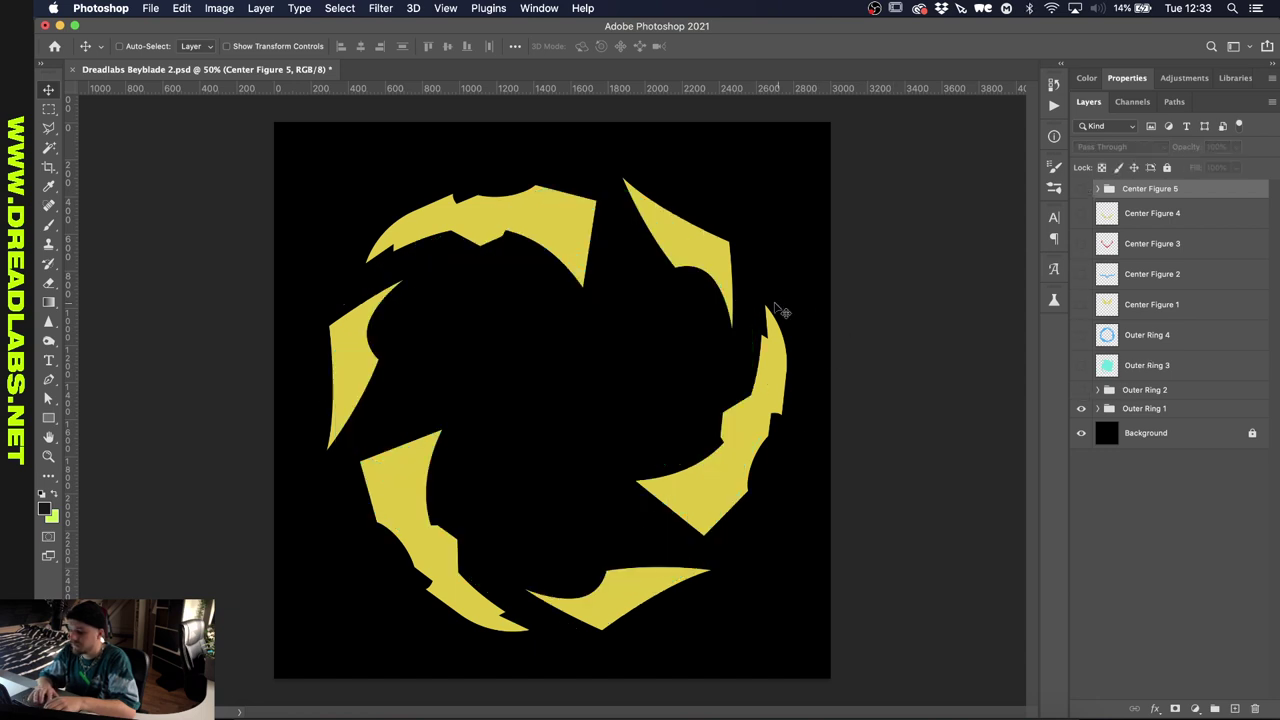
left_click(1150, 408)
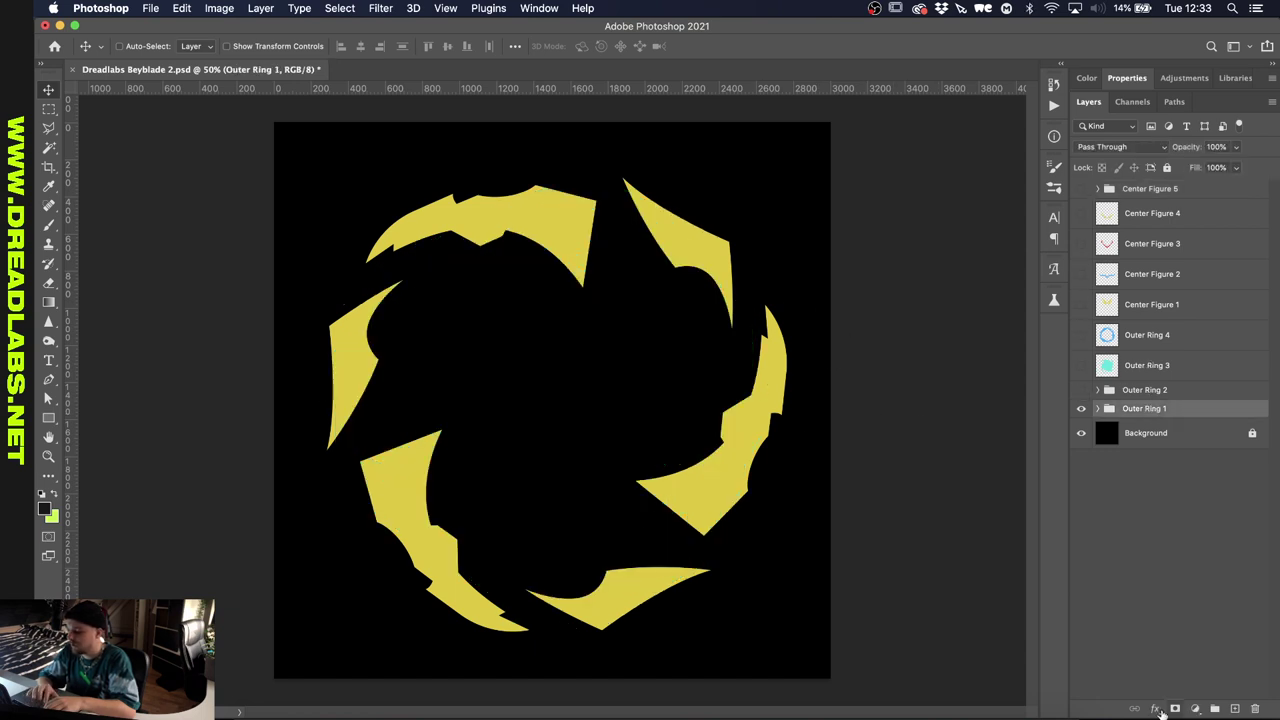
left_click(1155, 708)
left_click(1177, 567)
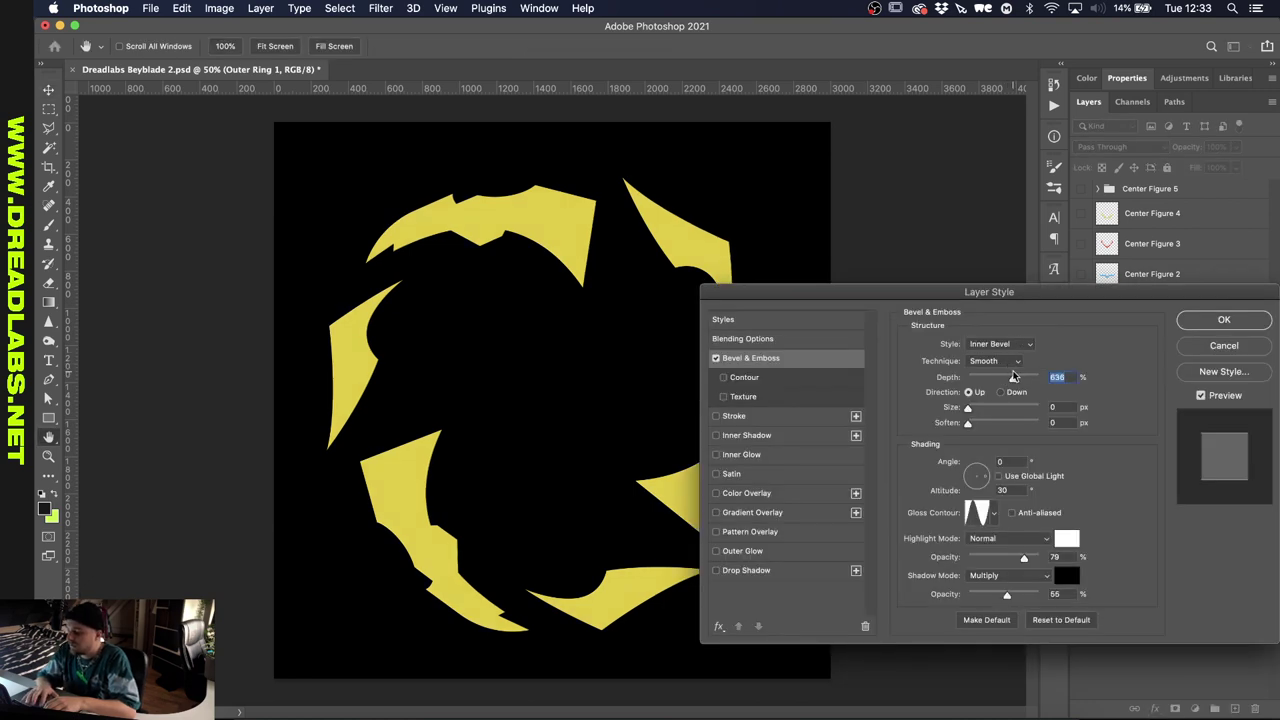
- Set bevel depth 105%, angle 80°, Linear gloss contour, shadow opacity 68% and size 98 px
left_click_drag(1015, 378, 982, 417)
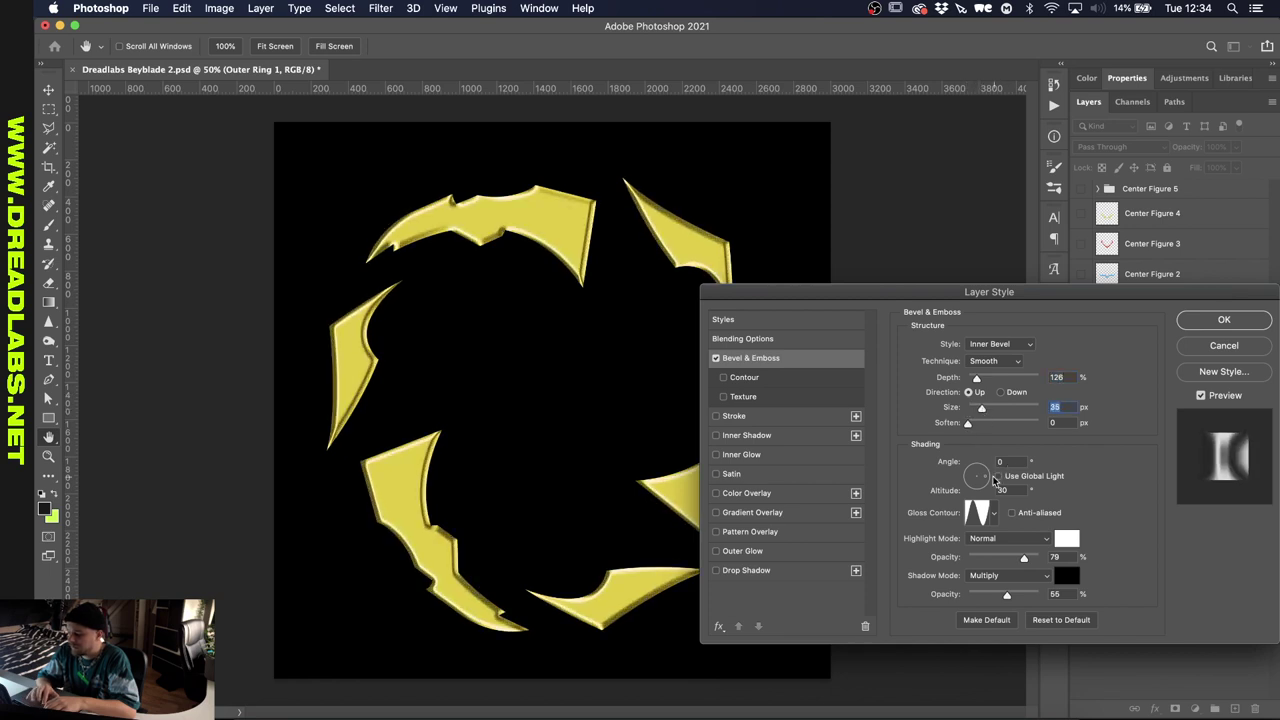
left_click(1002, 461)
key("shift+Up")
key("shift+Up")
key("shift+Up")
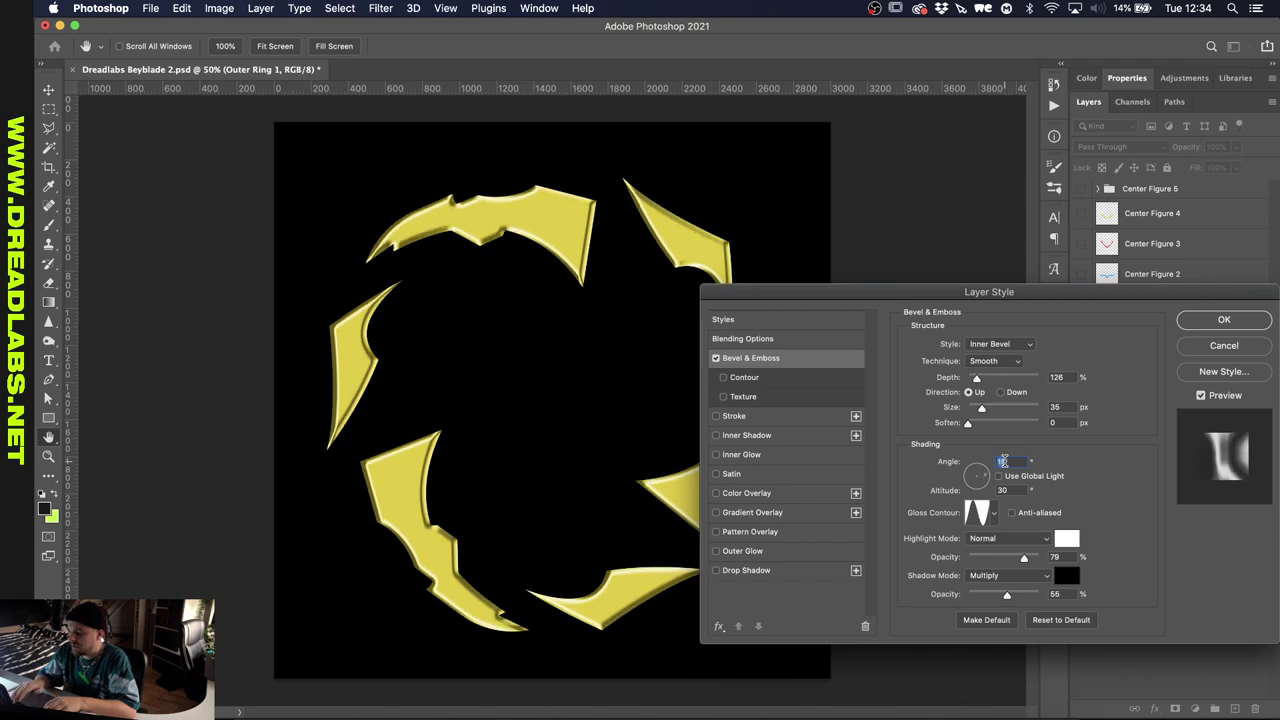
key("shift+Up")
key("shift+Up")
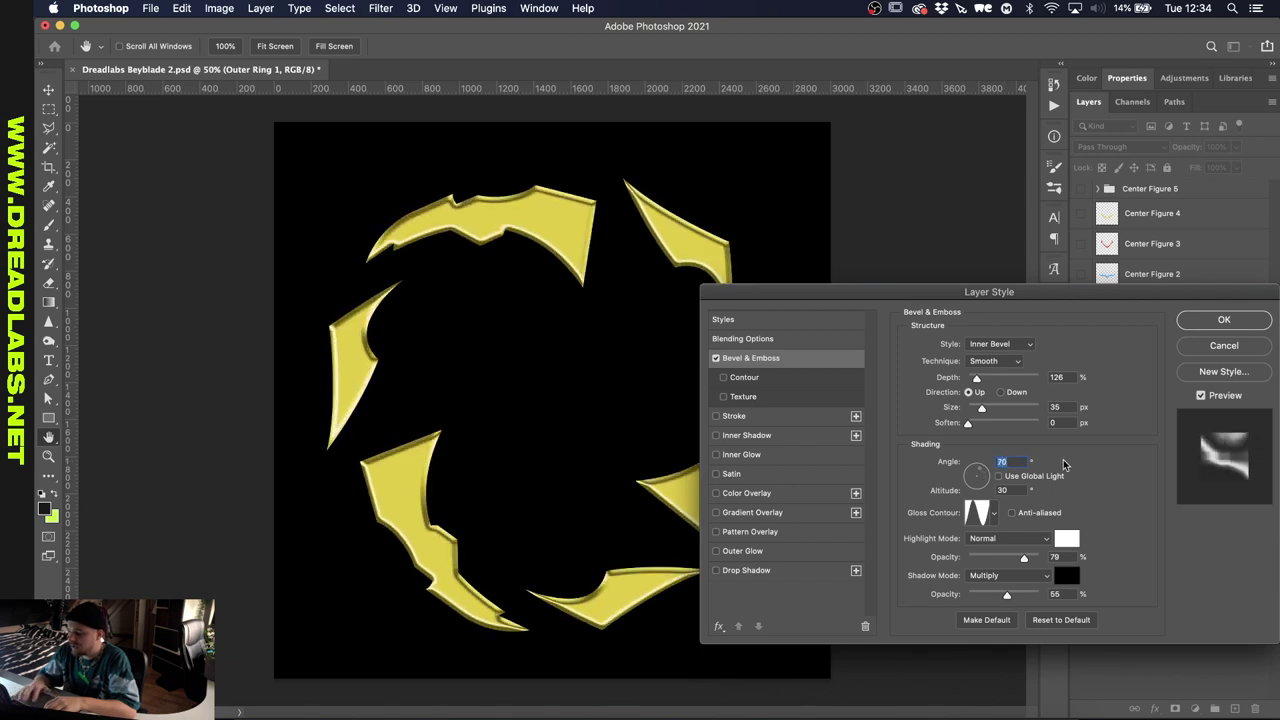
key("shift+Up")
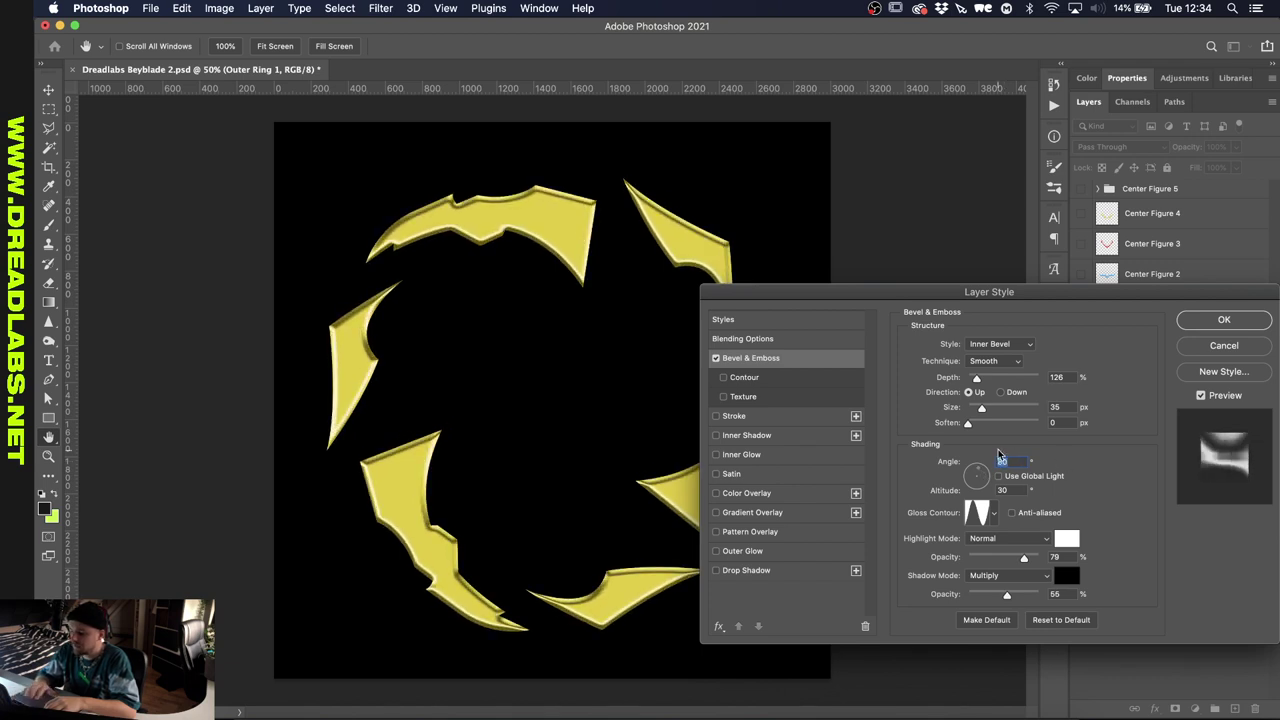
left_click(994, 516)
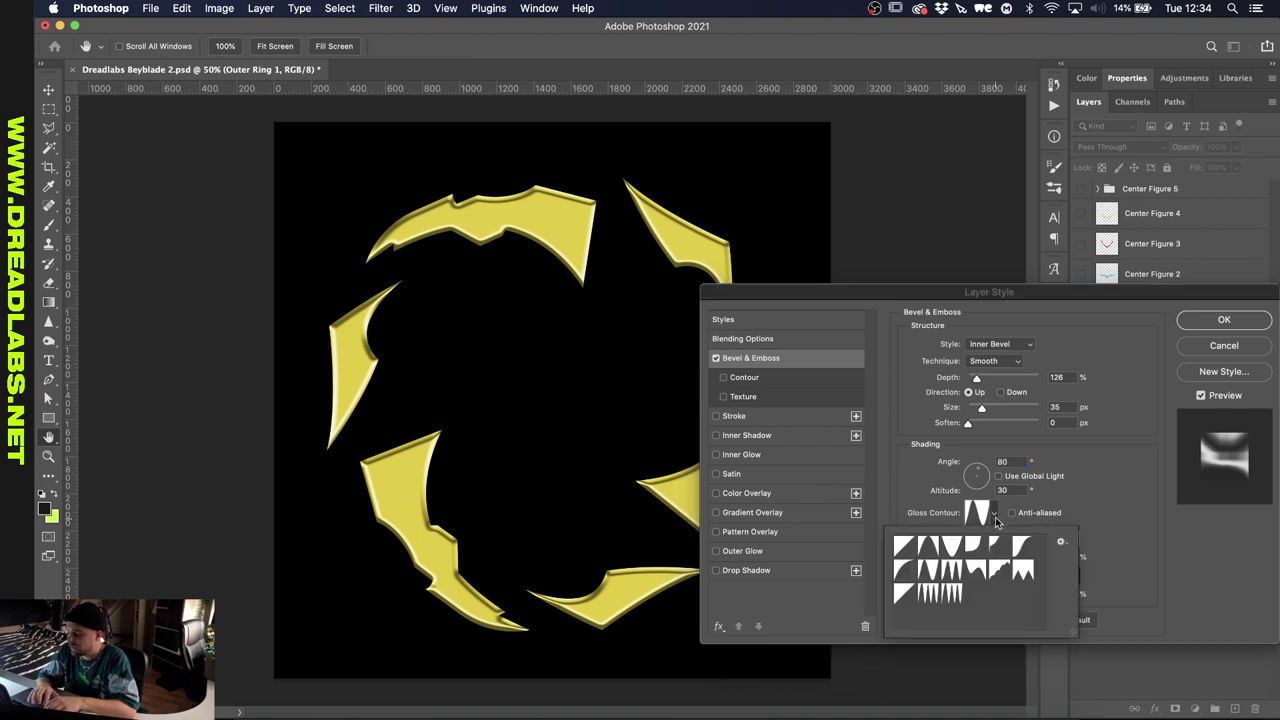
left_click(905, 547)
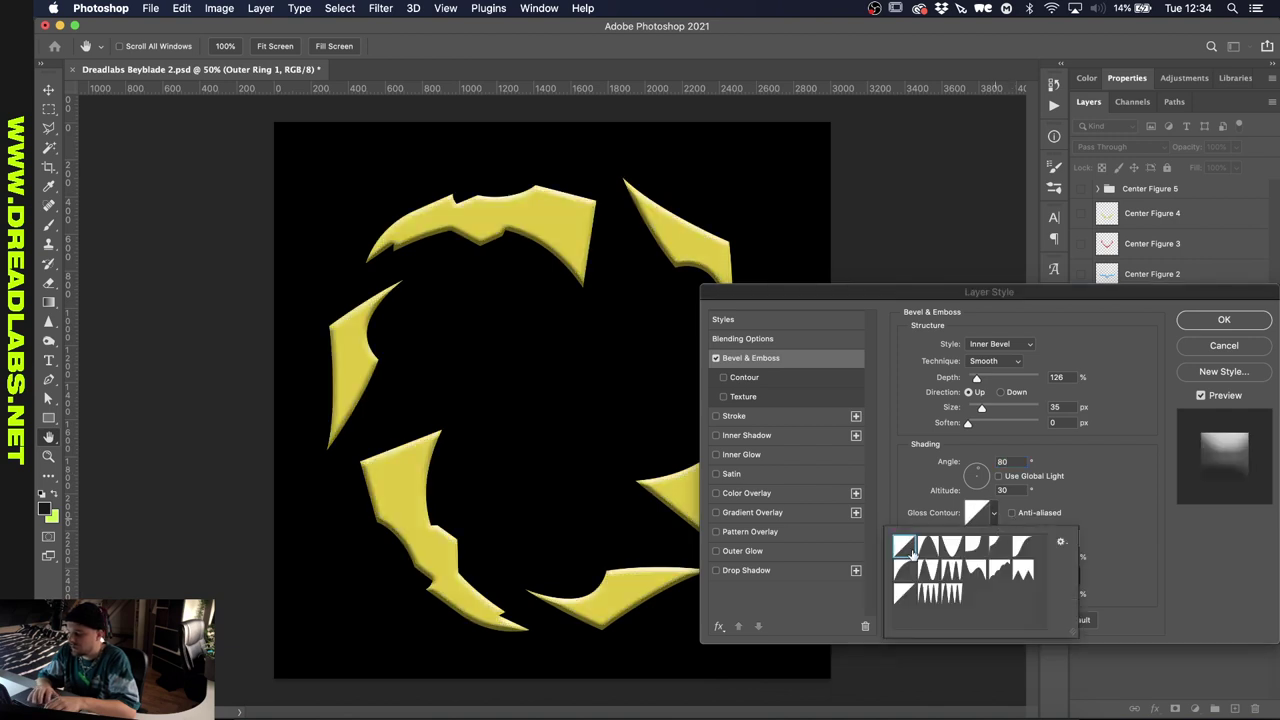
left_click(1076, 505)
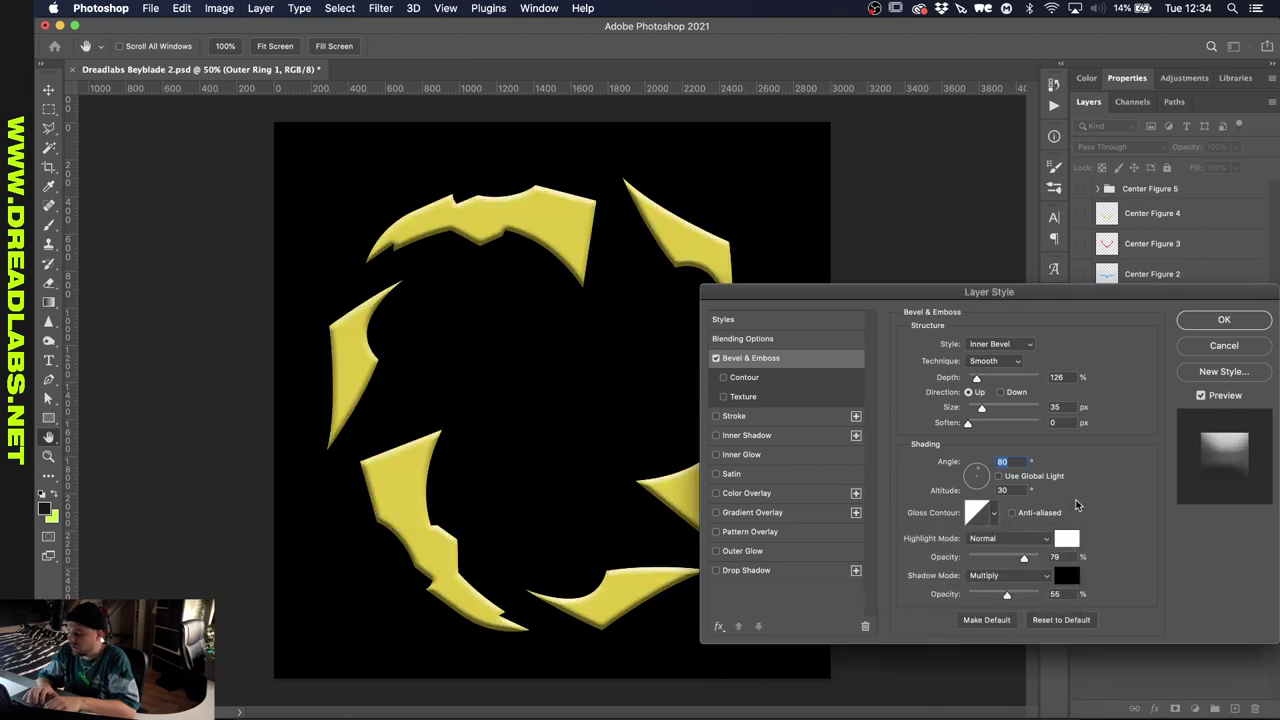
left_click(1016, 594)
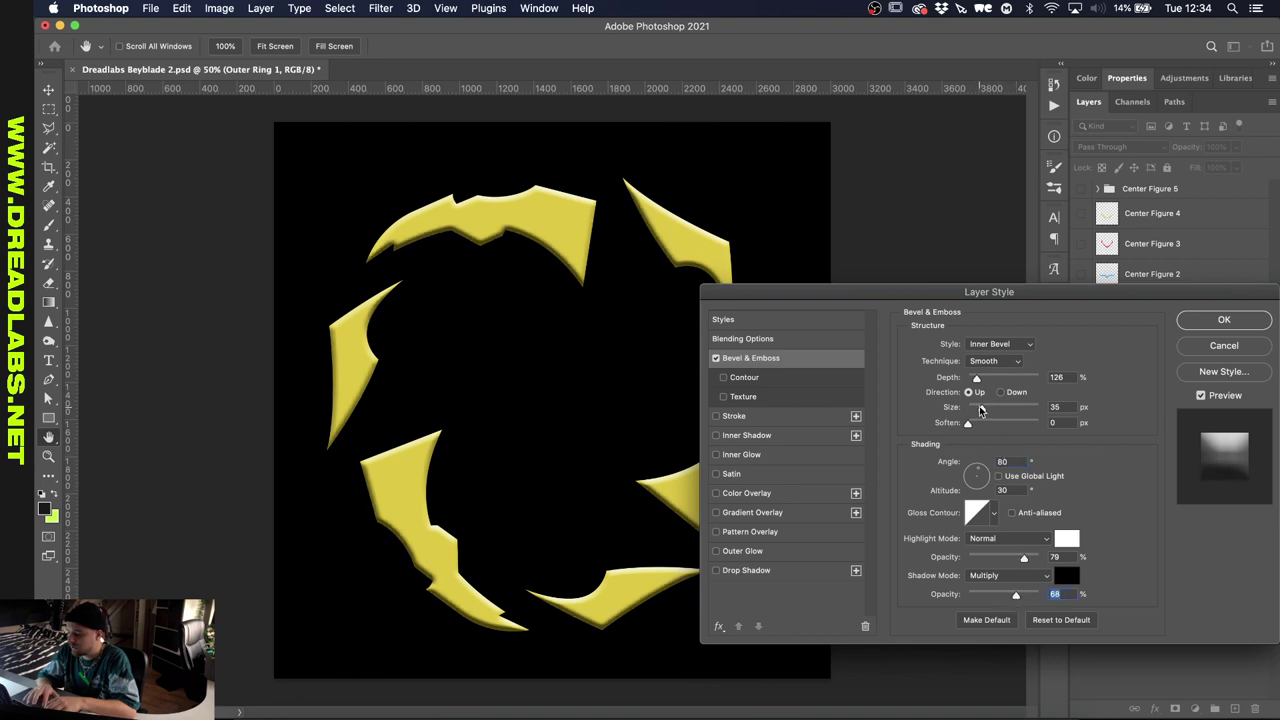
mouse_move(983, 407)
left_mouse_down()
mouse_move(999, 406)
mouse_move(991, 380)
mouse_move(975, 378)
left_mouse_up()
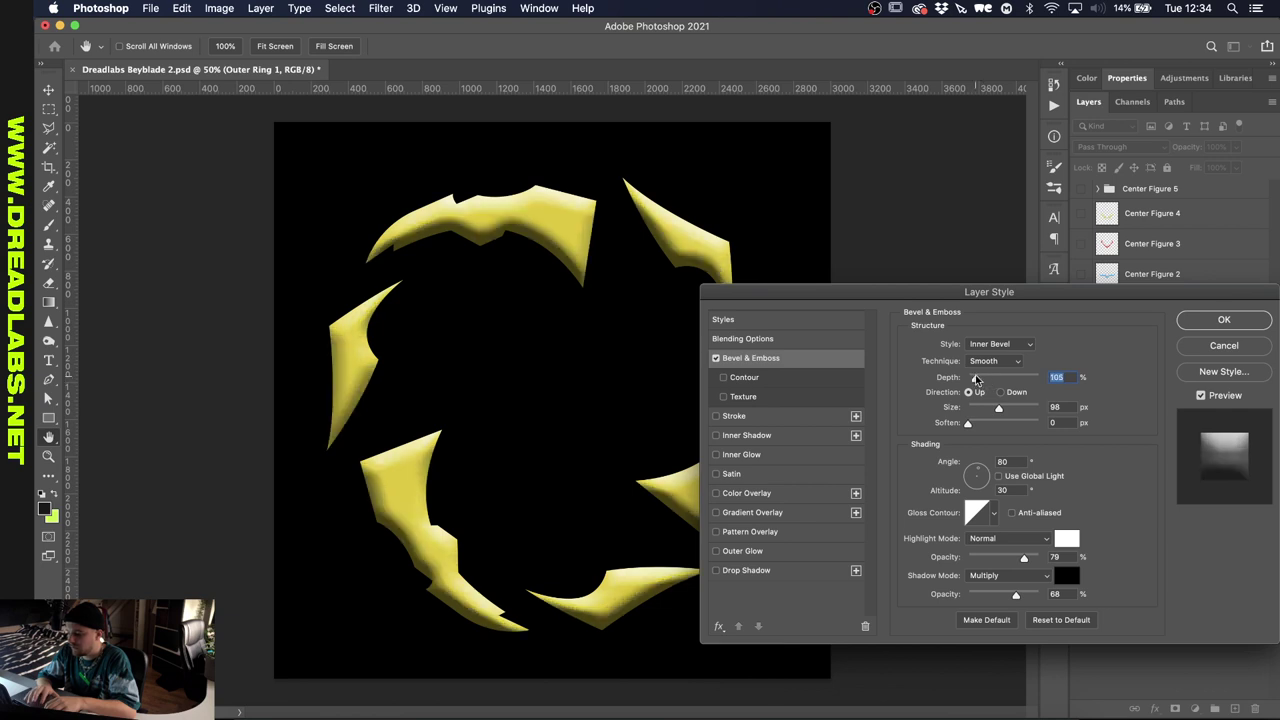
- Add a Normal inner shadow at 59% opacity, 7% choke and 92 px with a curved contour, then apply
left_click(749, 440)
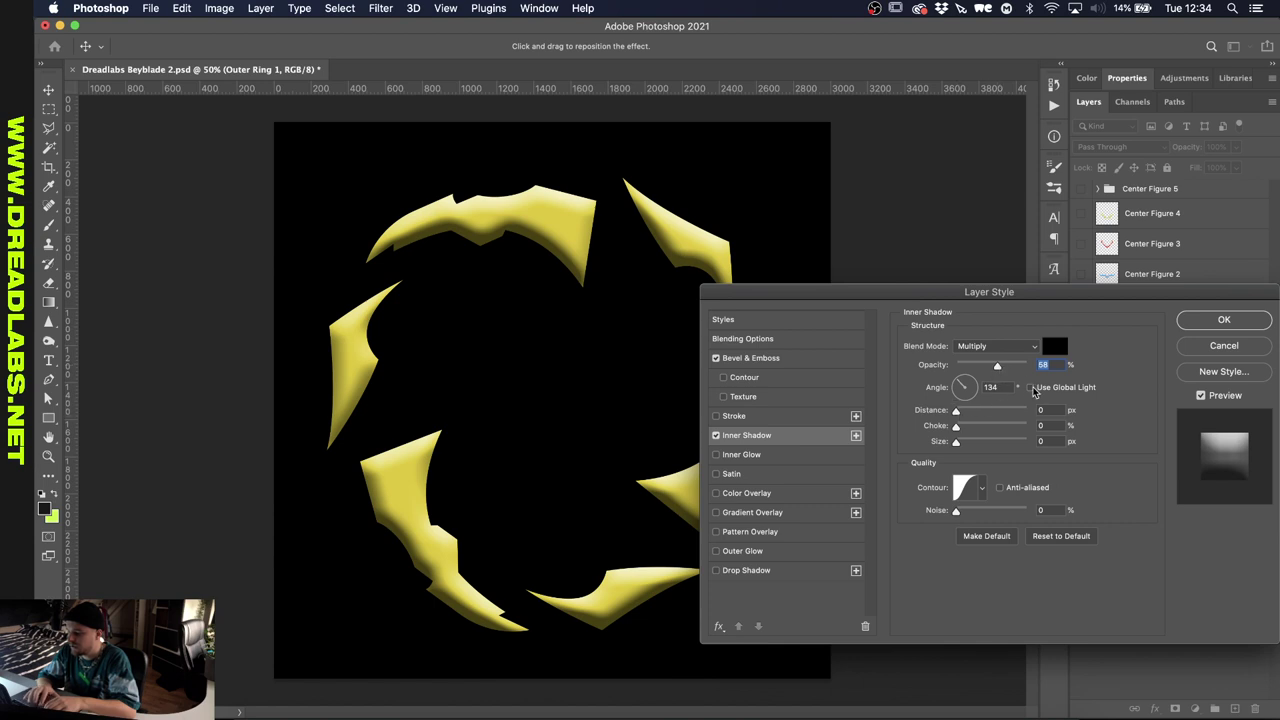
mouse_move(957, 441)
left_mouse_down()
mouse_move(978, 446)
mouse_move(968, 426)
left_mouse_up()
left_click(963, 492)
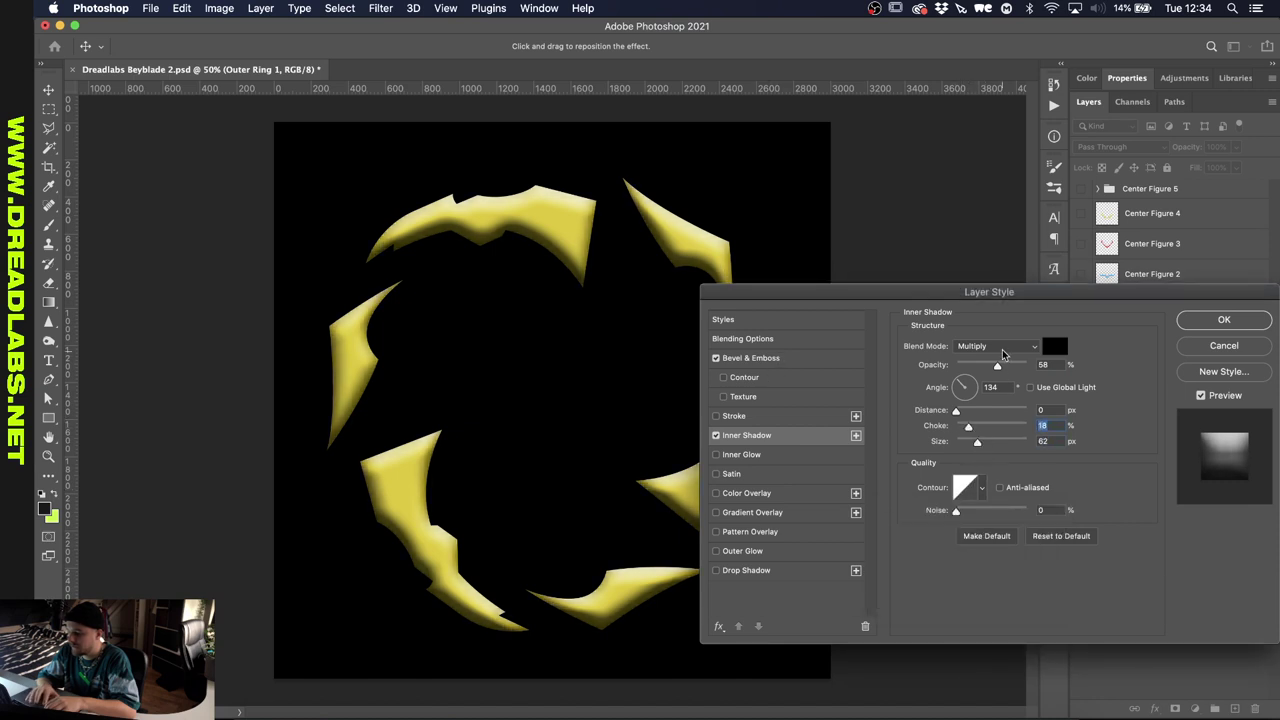
left_click(998, 346)
left_click(990, 292)
left_click_drag(997, 364, 1026, 364)
mouse_move(968, 426)
left_mouse_down()
mouse_move(991, 426)
mouse_move(986, 443)
mouse_move(961, 426)
left_mouse_up()
left_click(982, 487)
left_click(930, 517)
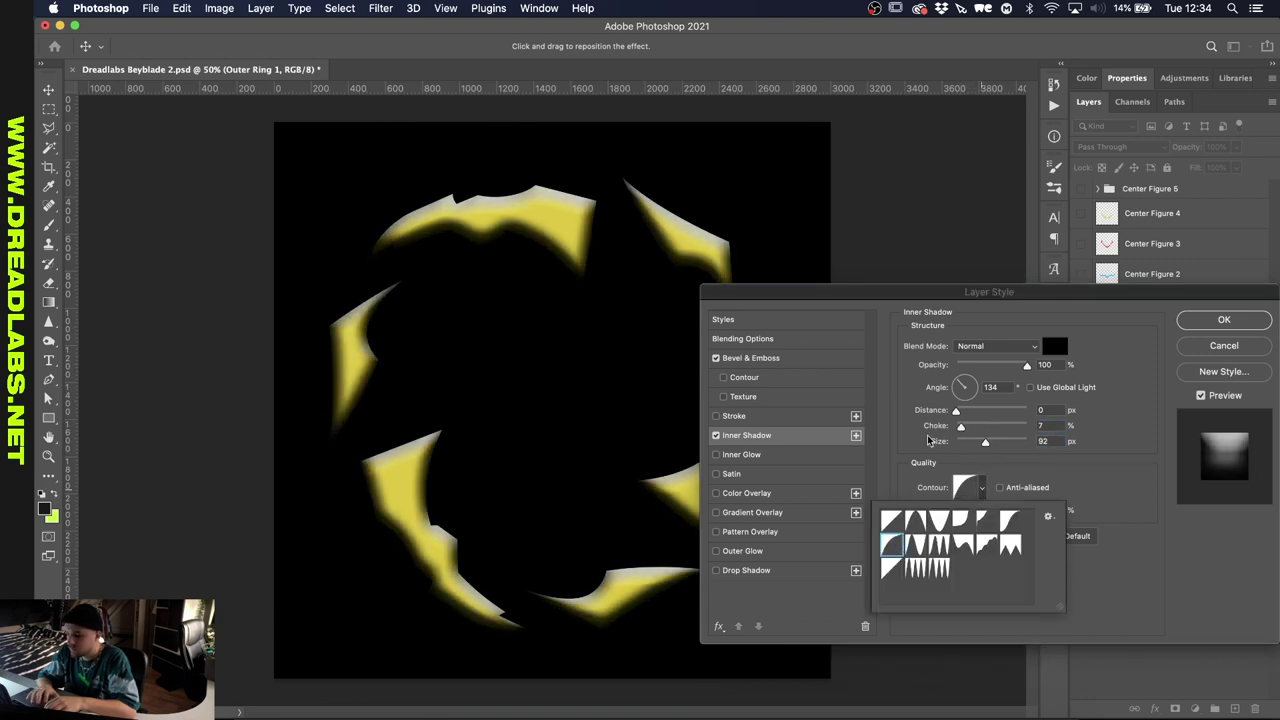
left_click_drag(1026, 364, 997, 368)
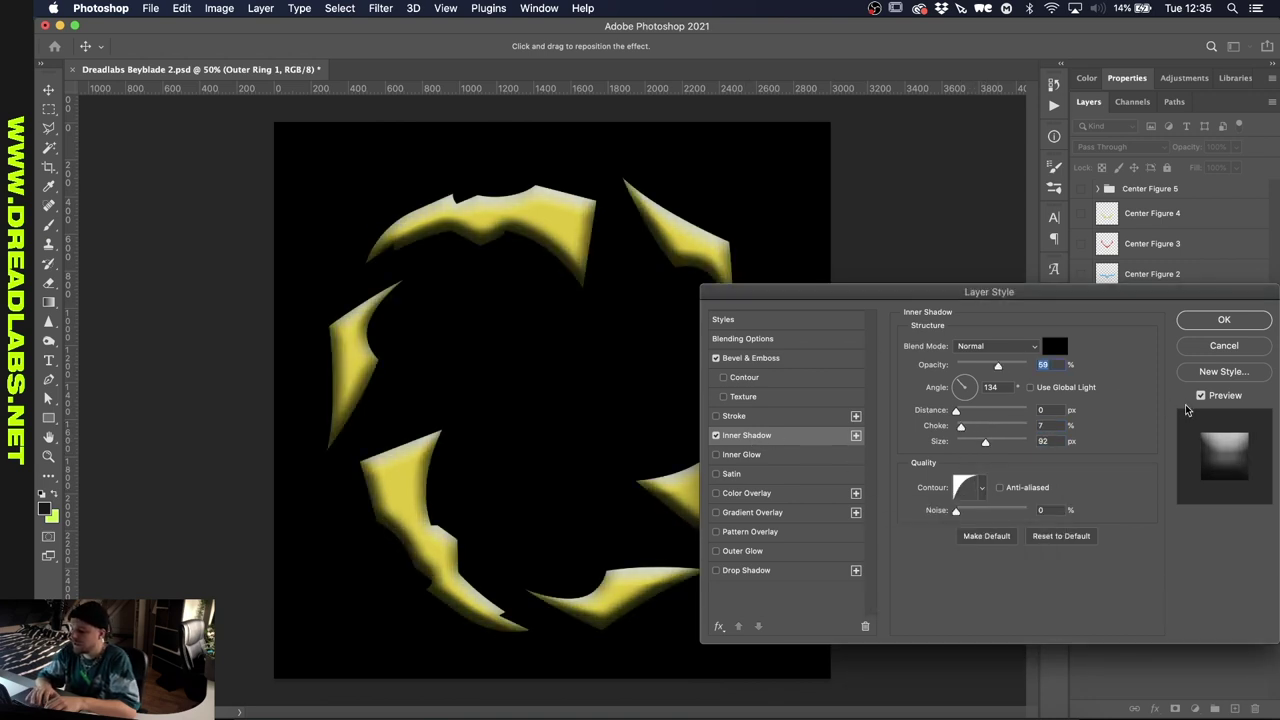
left_click(1220, 324)
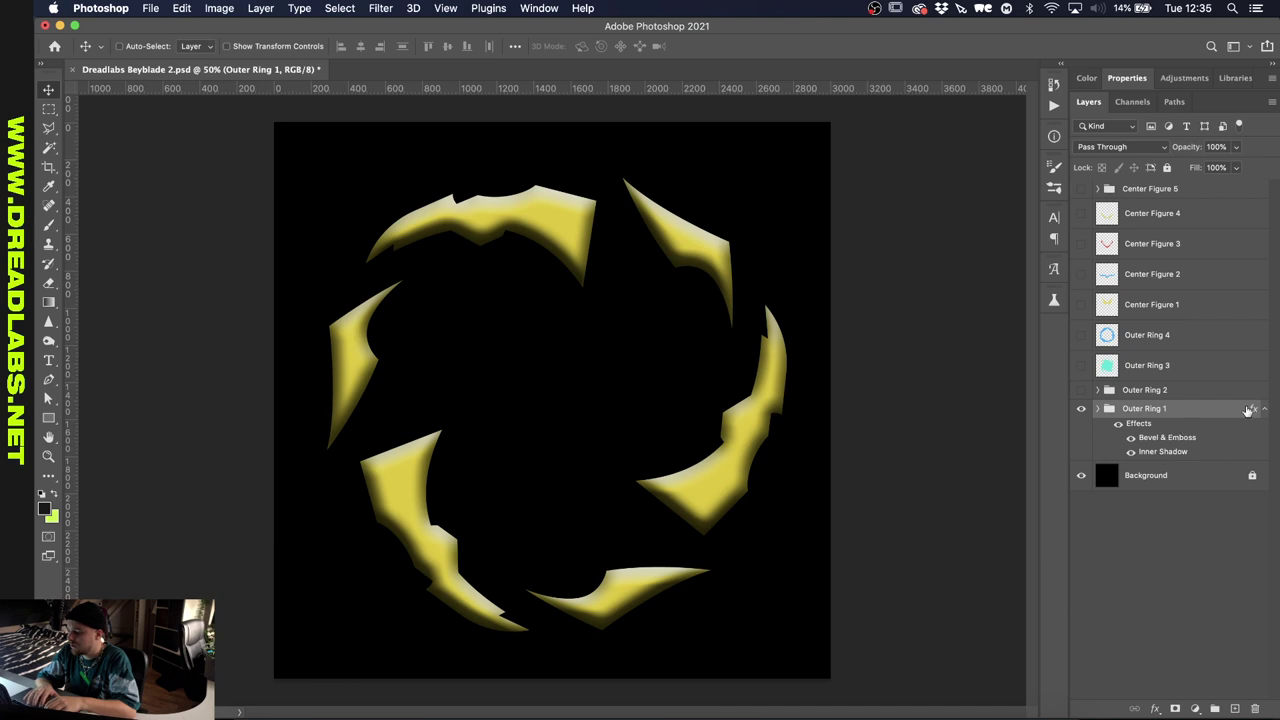
- Convert Outer Ring 1 to a smart object, duplicate it, set the copy's fill to 0%, and hide the original
left_click(1264, 410)
right_click(1193, 420)
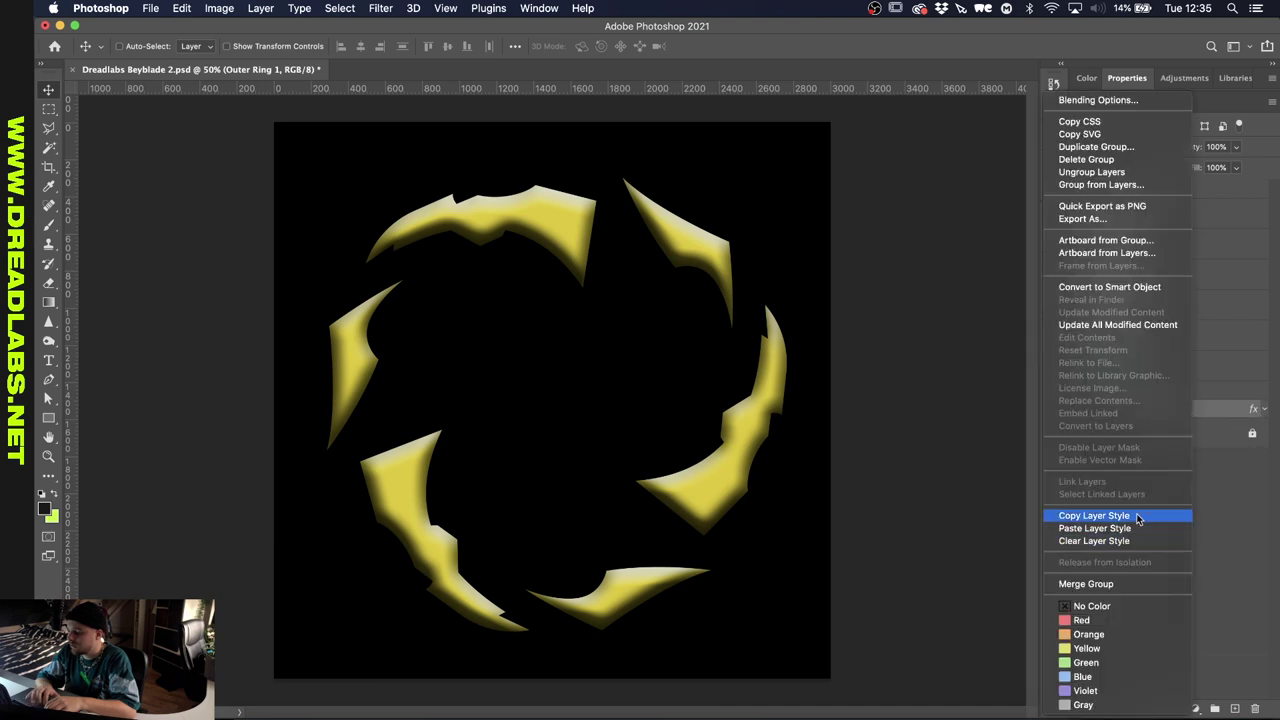
left_click(1141, 291)
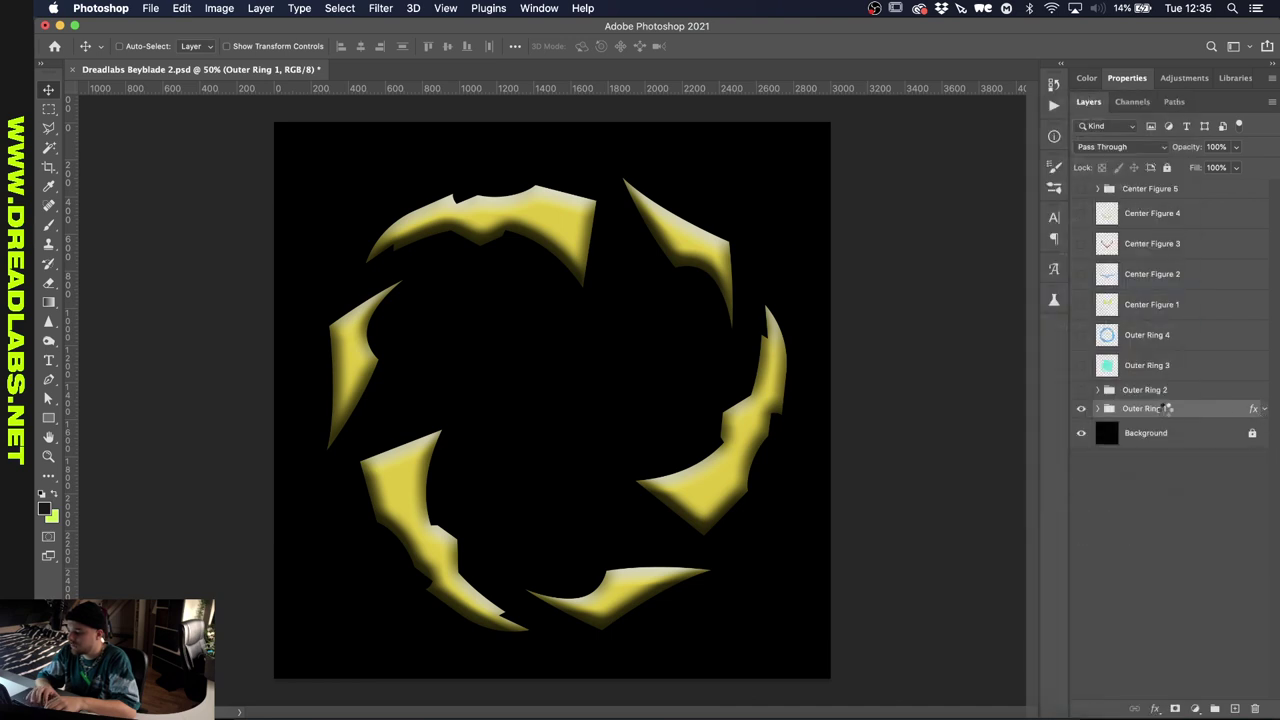
key("super+j")
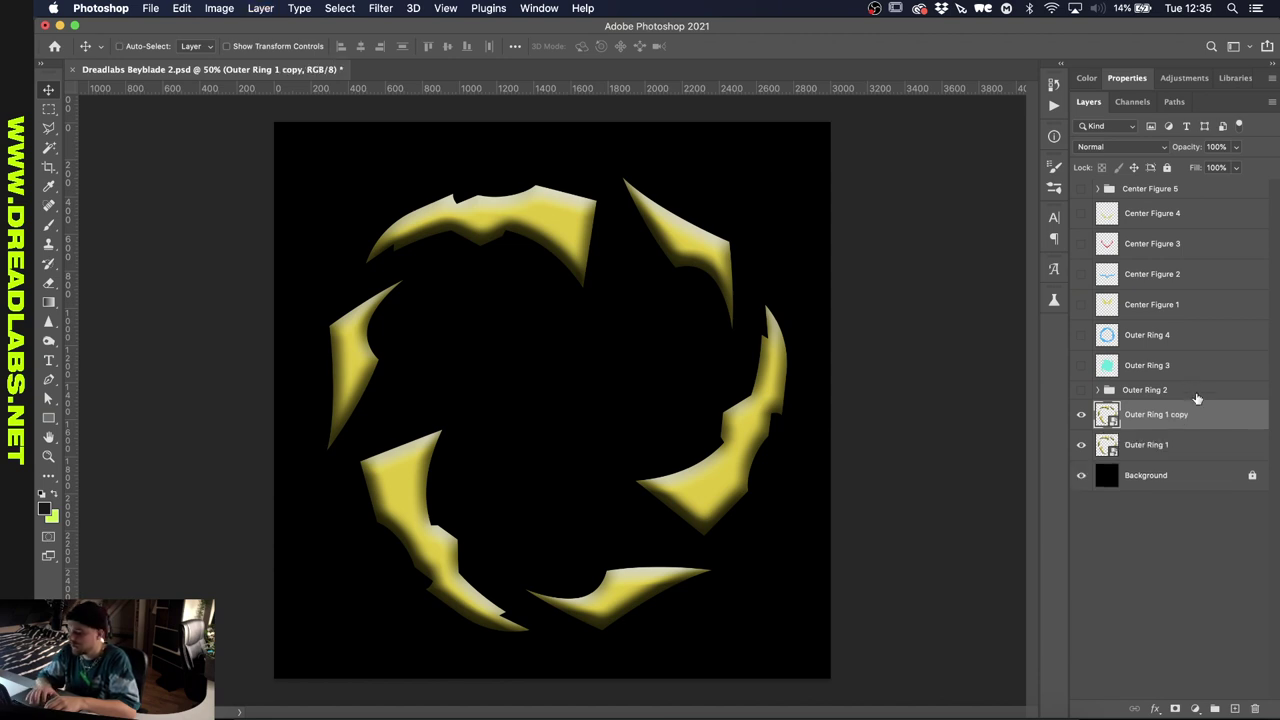
left_click_drag(1237, 173, 1052, 186)
left_click(1081, 447)
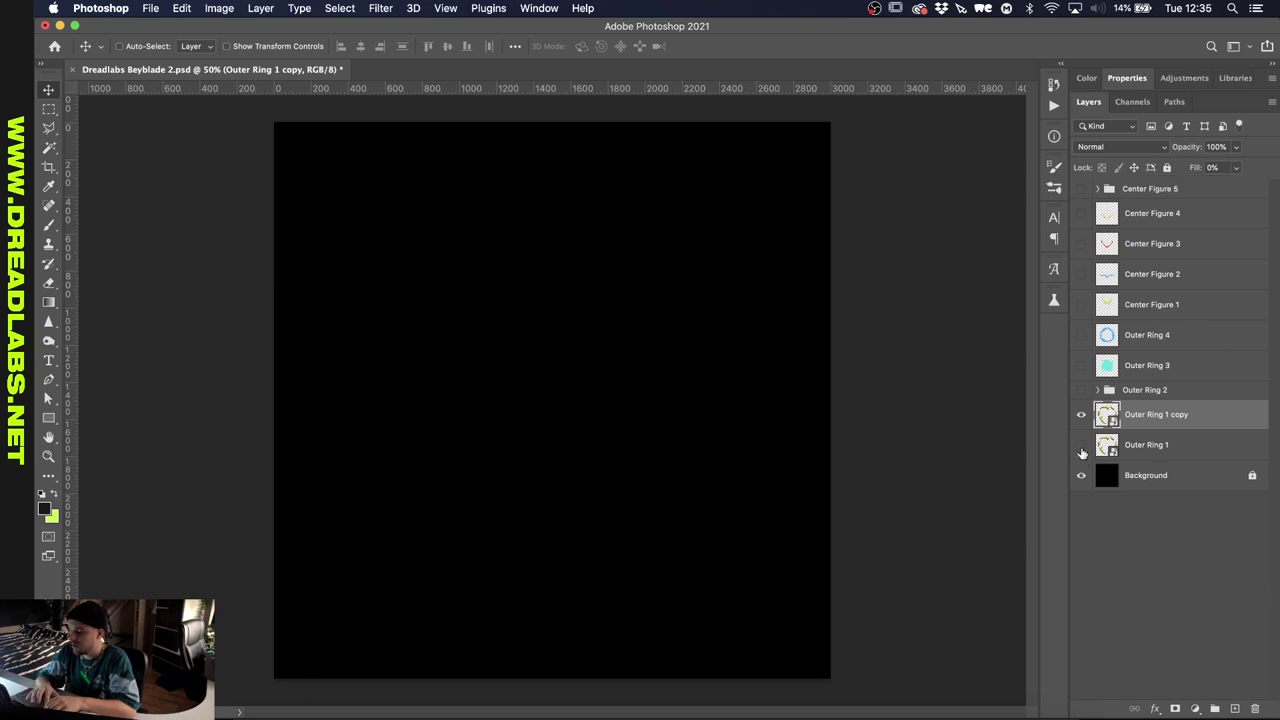
- Give the copy a Bevel & Emboss with a ringed gloss contour, 344% depth and 54 px size
left_click(1153, 709)
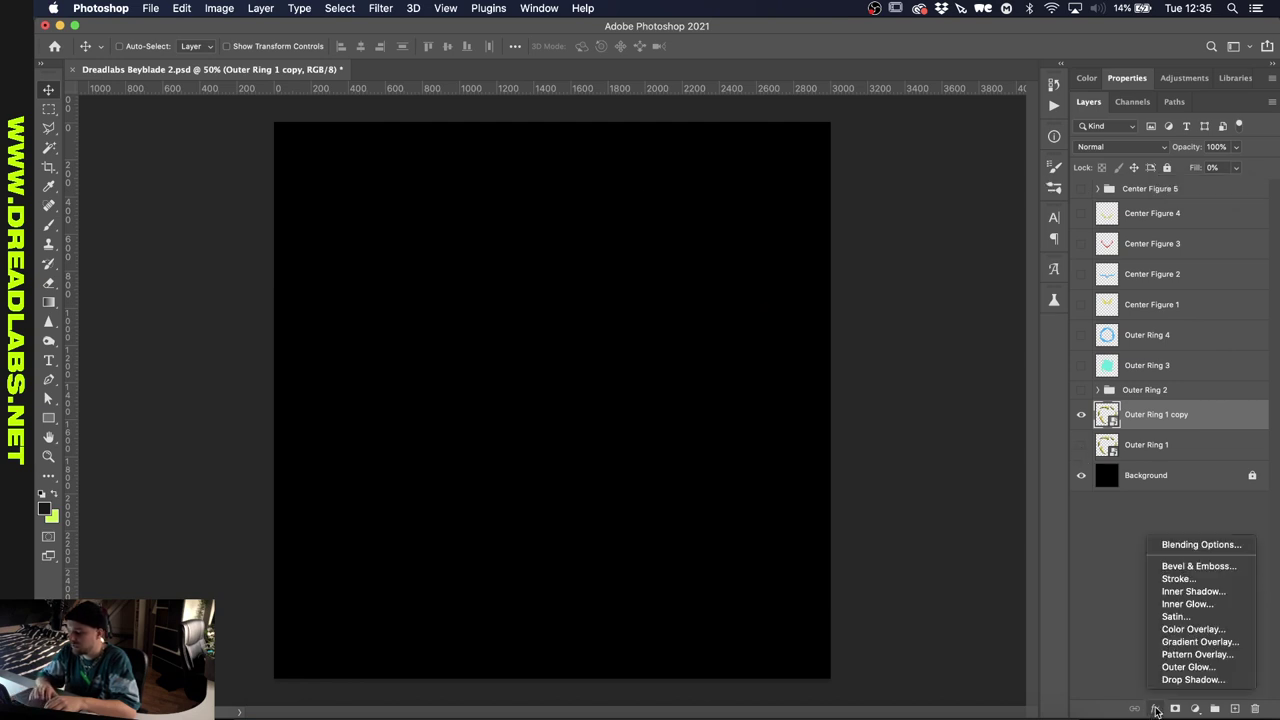
left_click(1189, 566)
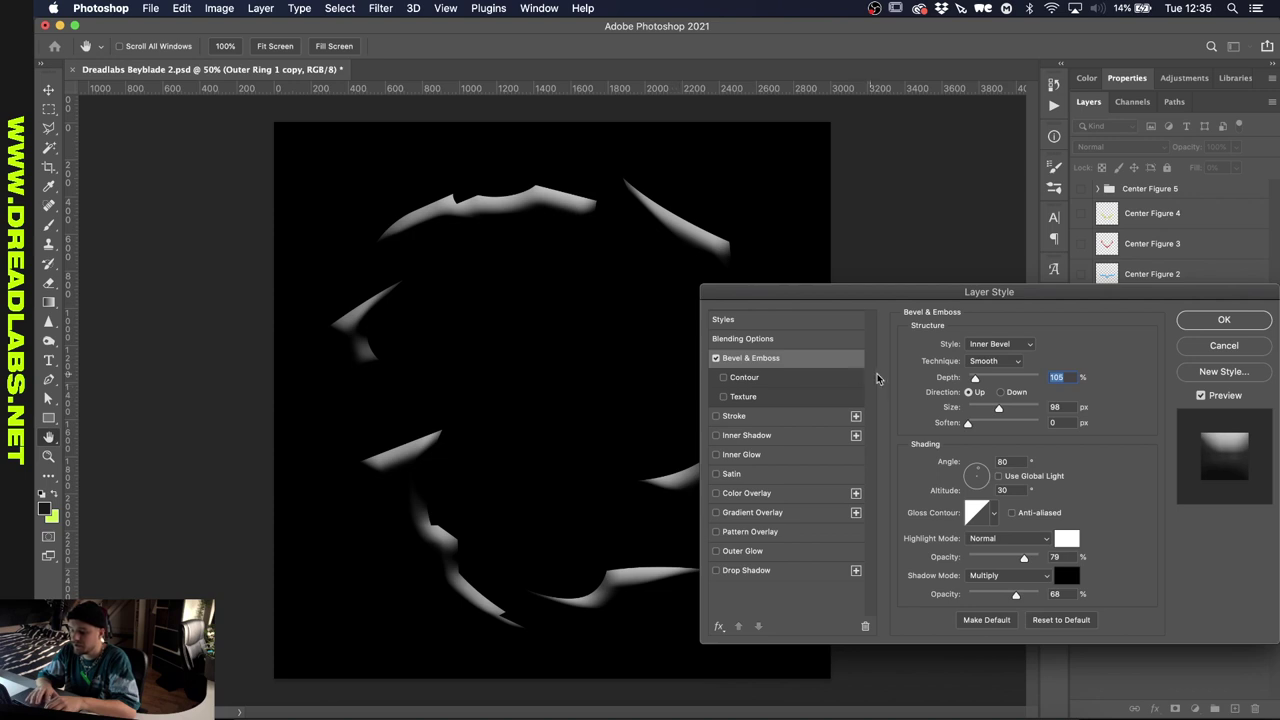
left_click(994, 513)
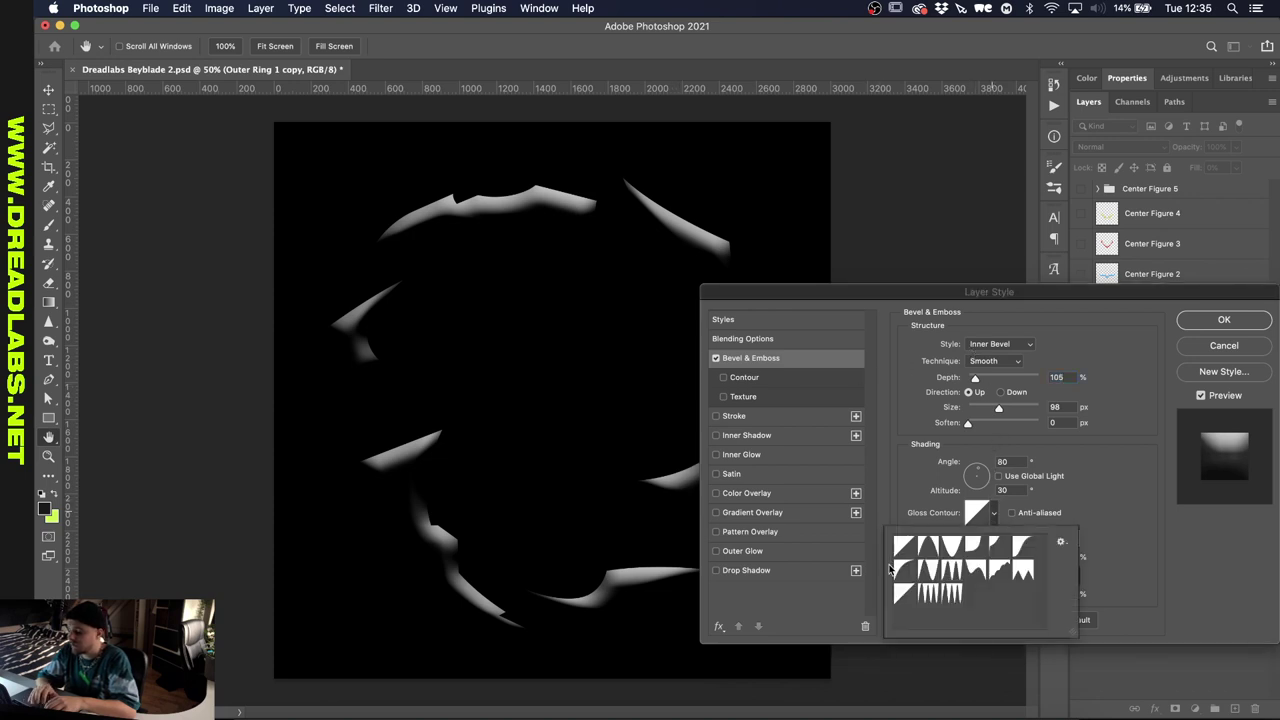
left_click(928, 570)
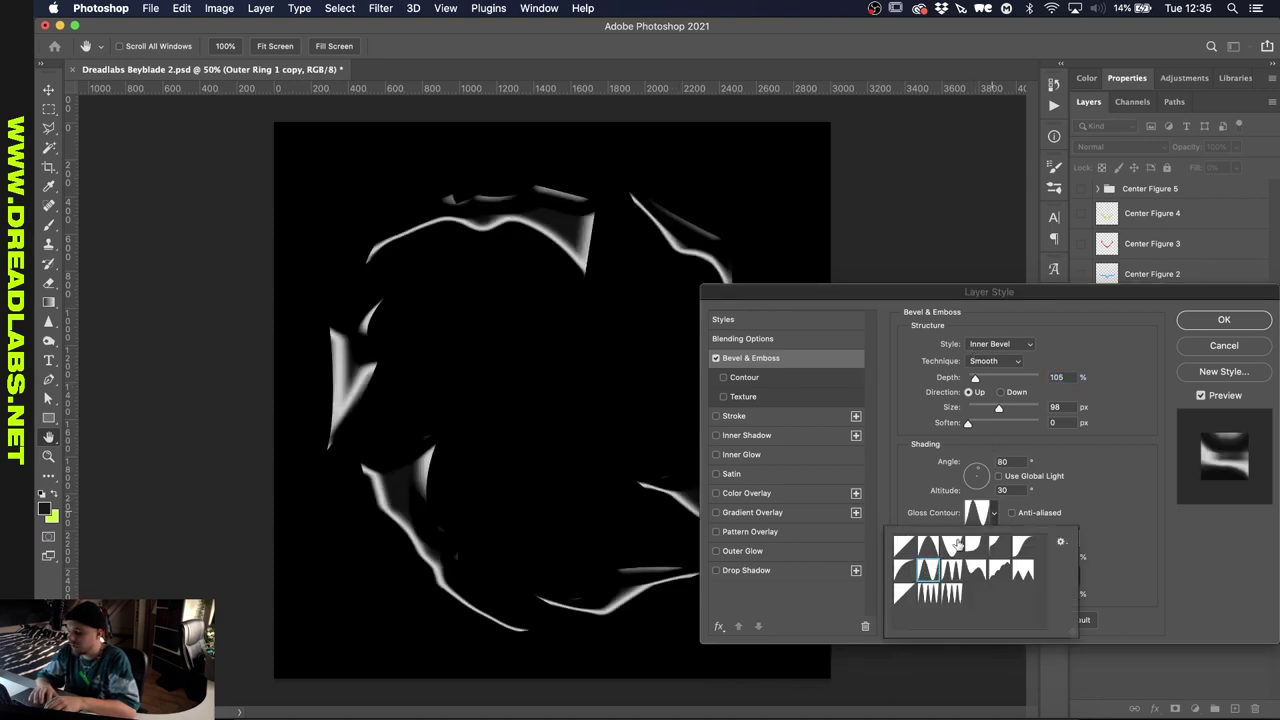
left_click(1064, 506)
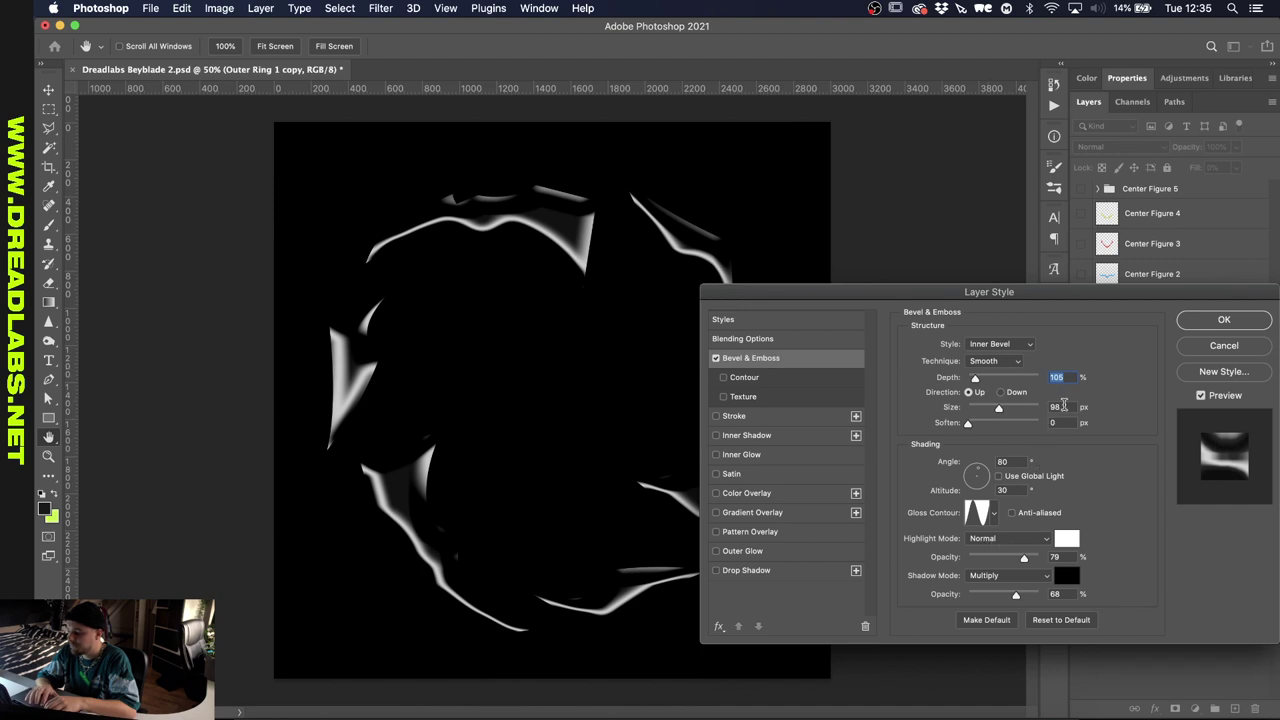
left_click(996, 381)
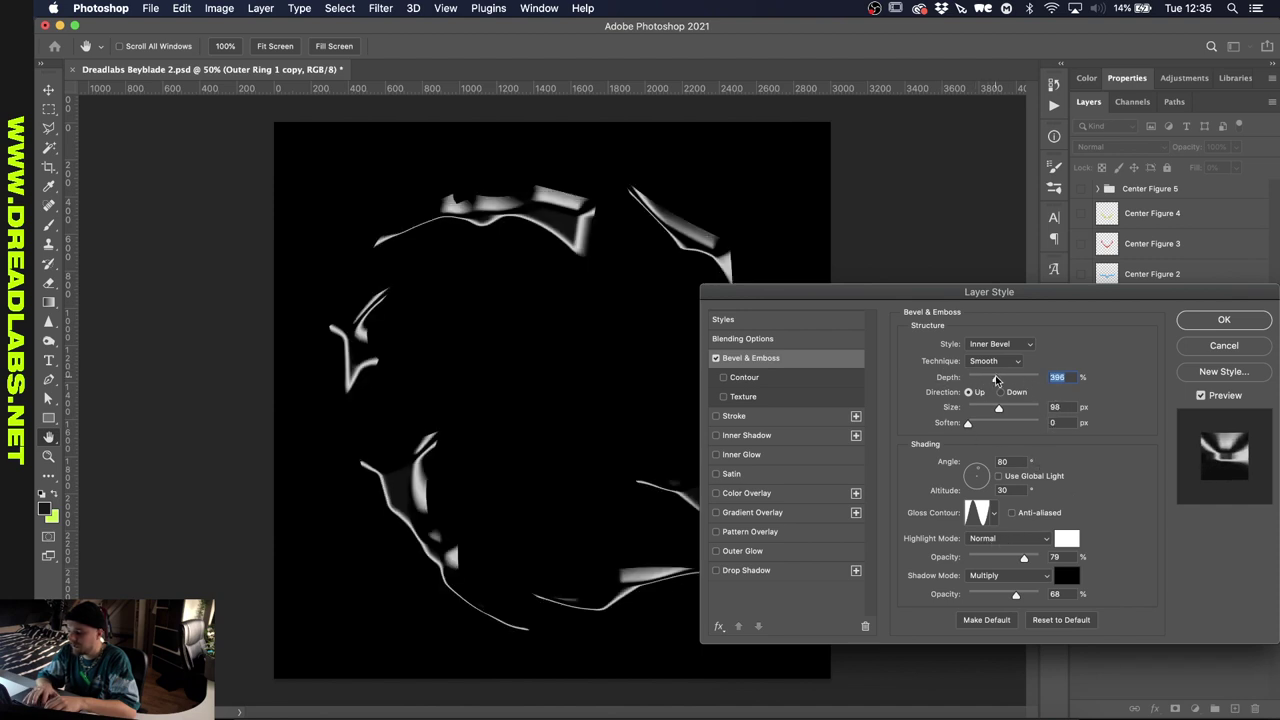
mouse_move(996, 381)
left_mouse_down()
mouse_move(979, 409)
mouse_move(992, 387)
left_mouse_up()
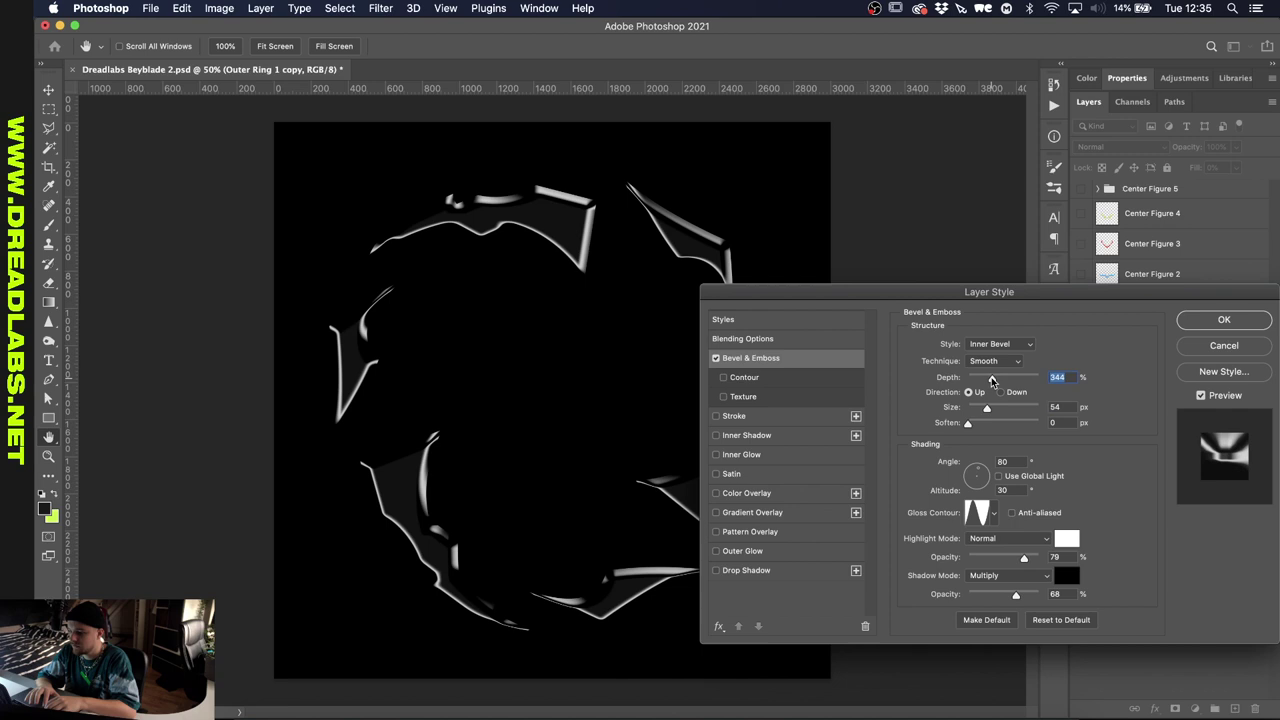
left_click(1176, 322)
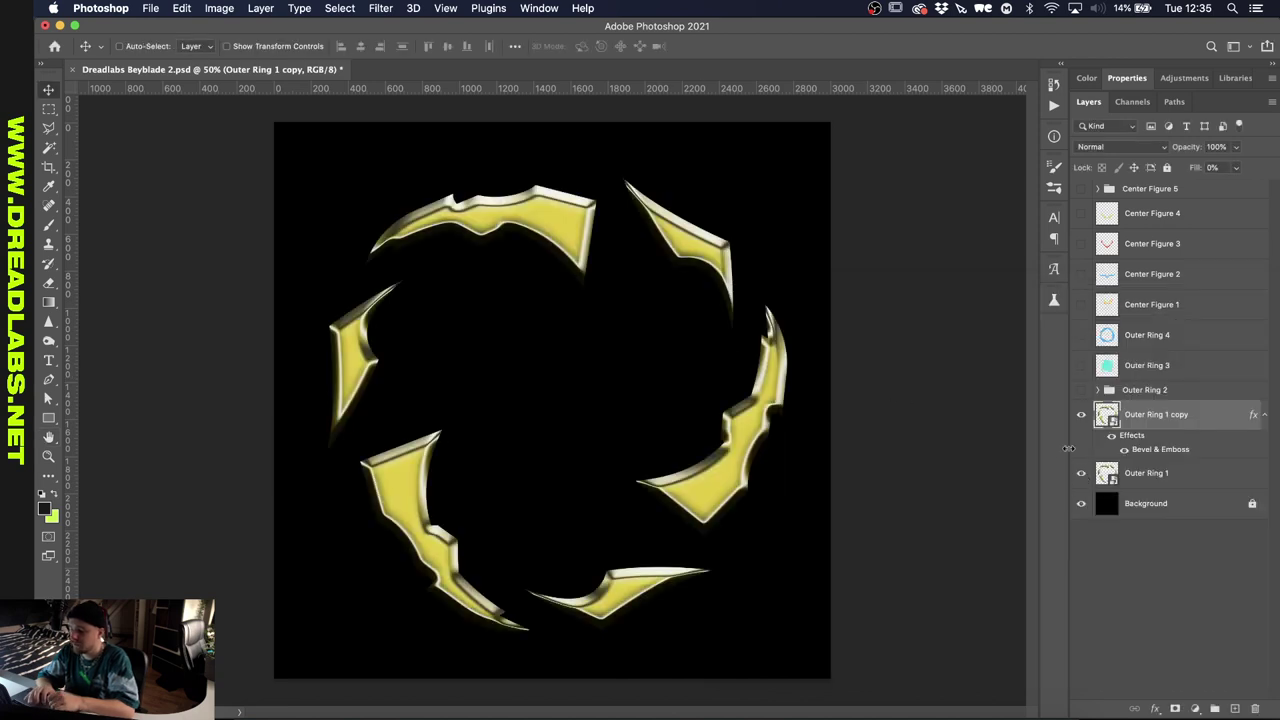
- Show the original Outer Ring 1 and add a 193 px Inner Glow to the copy
left_click(1083, 416)
double_click(1133, 438)
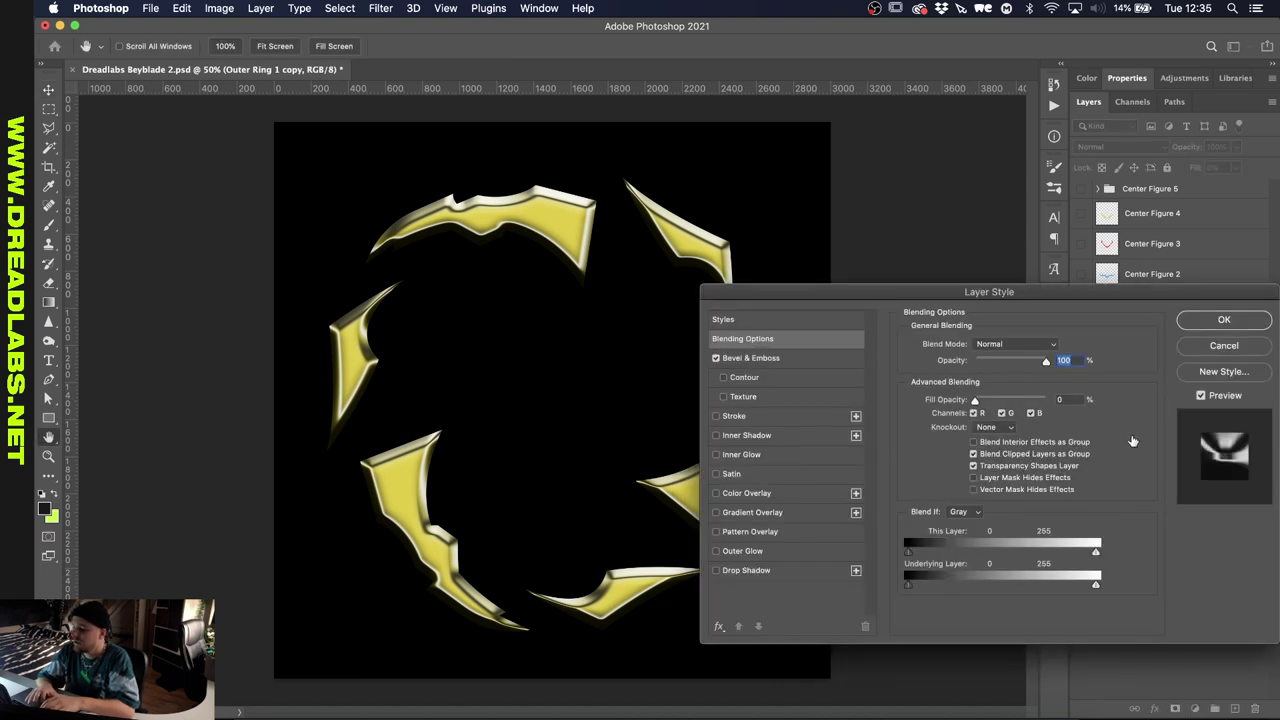
left_click(742, 456)
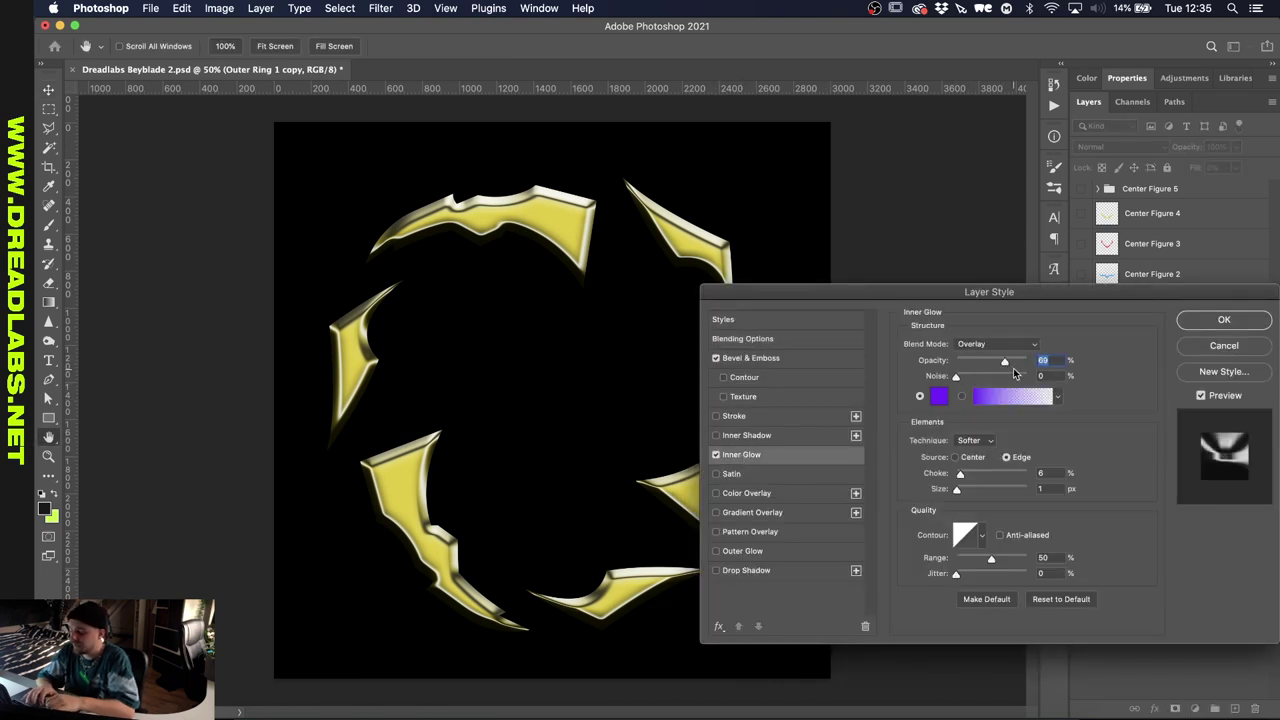
left_click(940, 397)
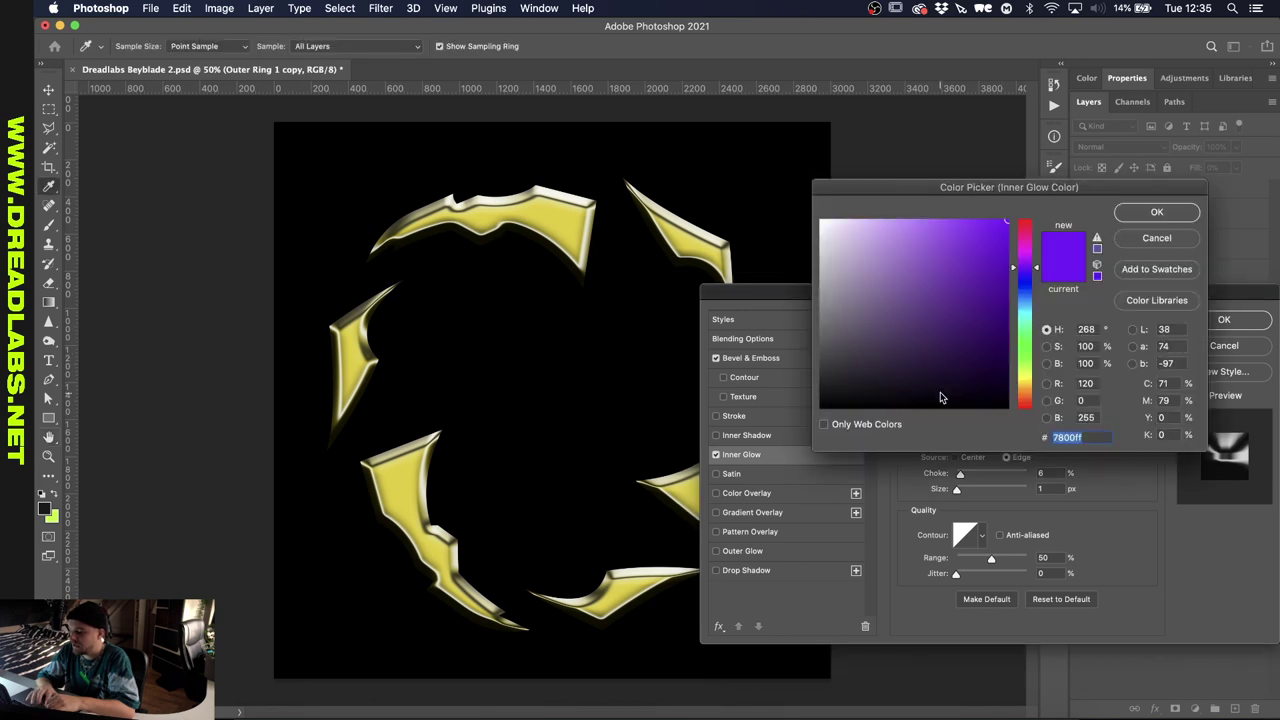
type("000000")
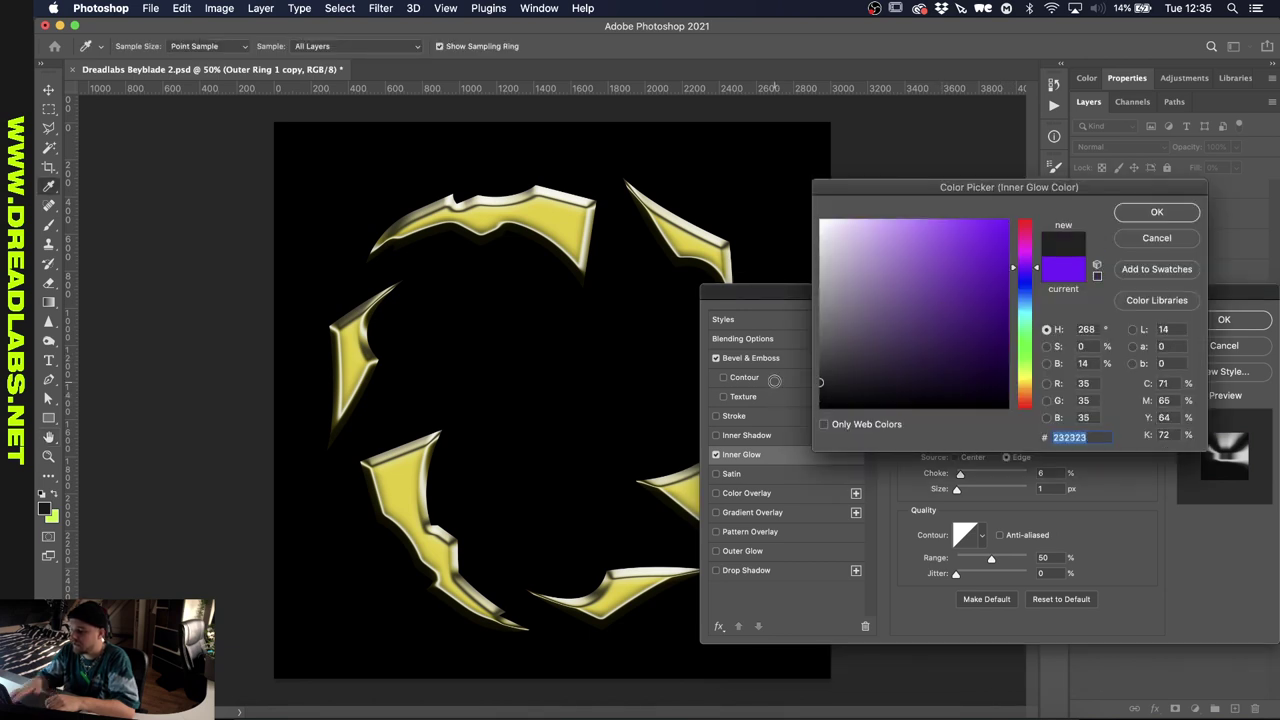
key("Return")
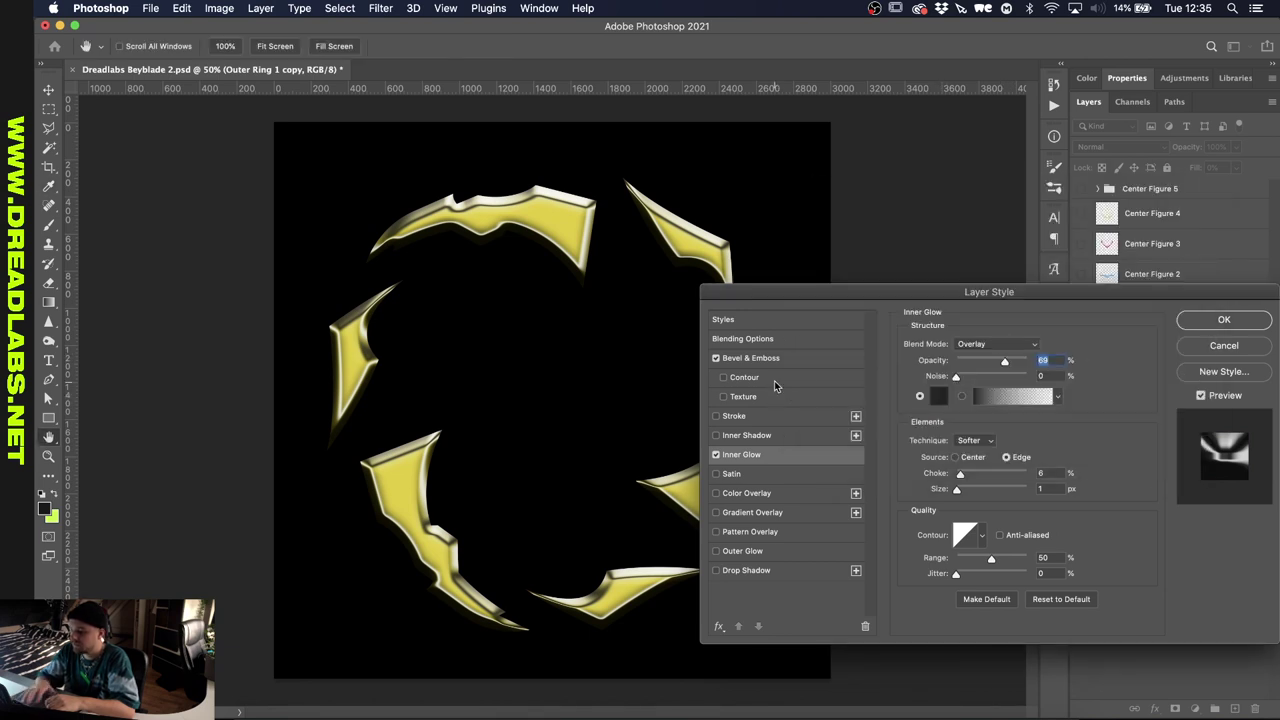
left_click(993, 344)
left_click(985, 226)
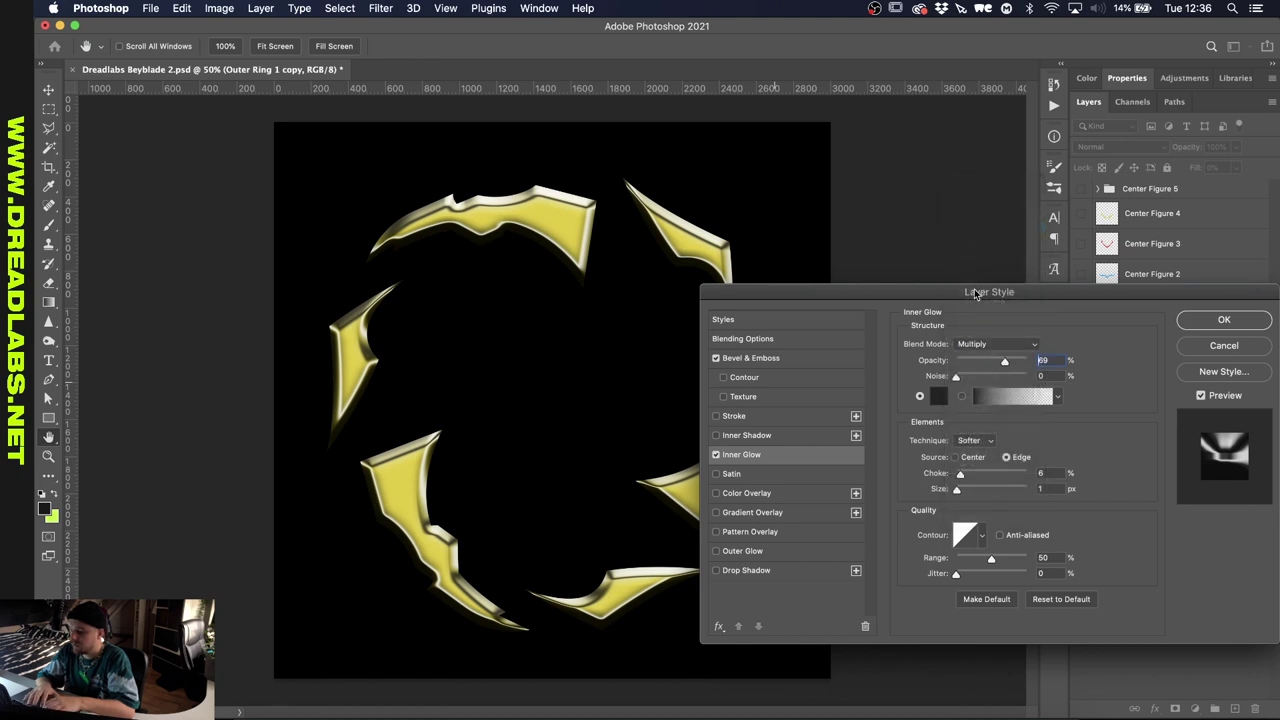
left_click_drag(957, 489, 1013, 489)
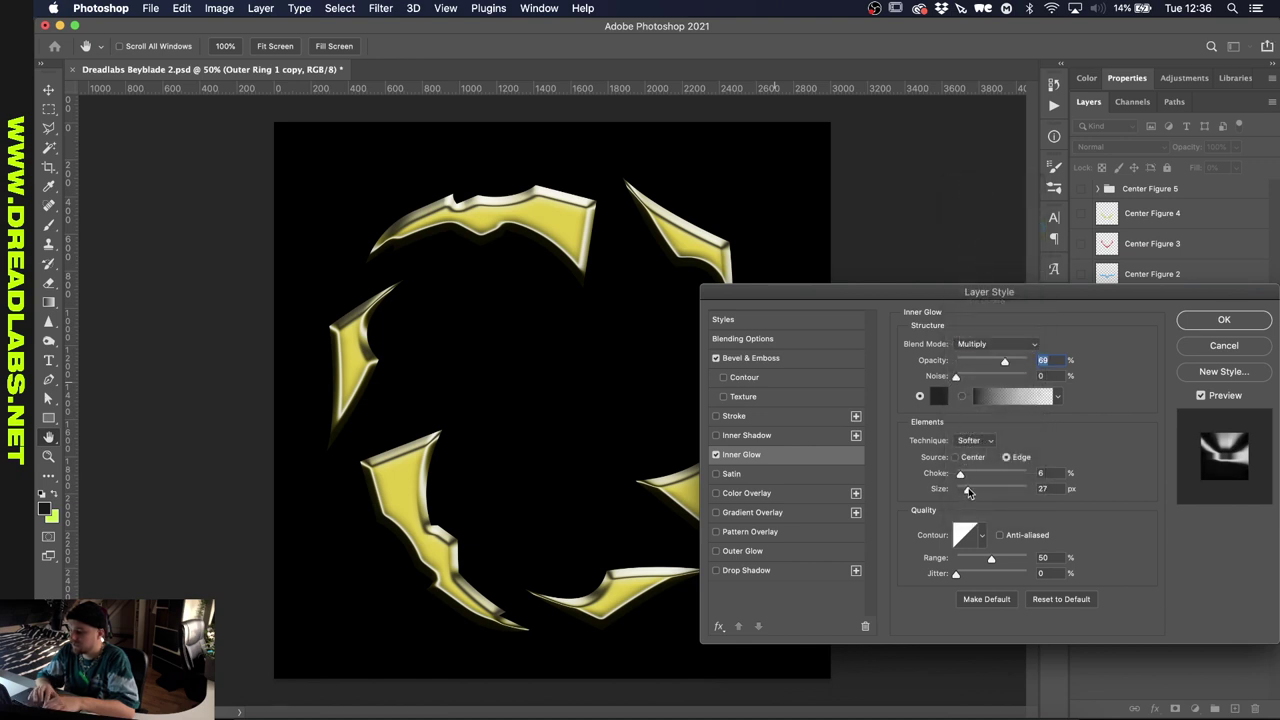
- Change the glow colour to a saturated purple and raise its opacity to 100%
left_click(938, 396)
left_click(912, 354)
left_click(988, 330)
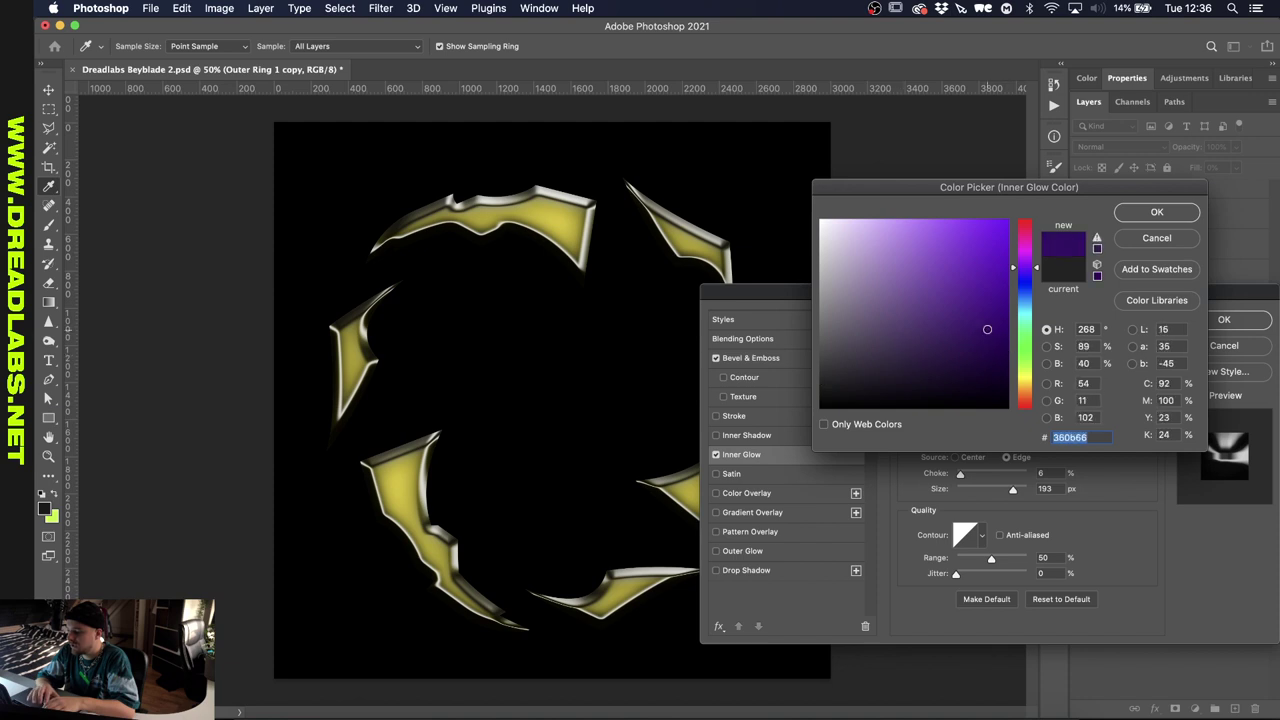
left_click(1134, 215)
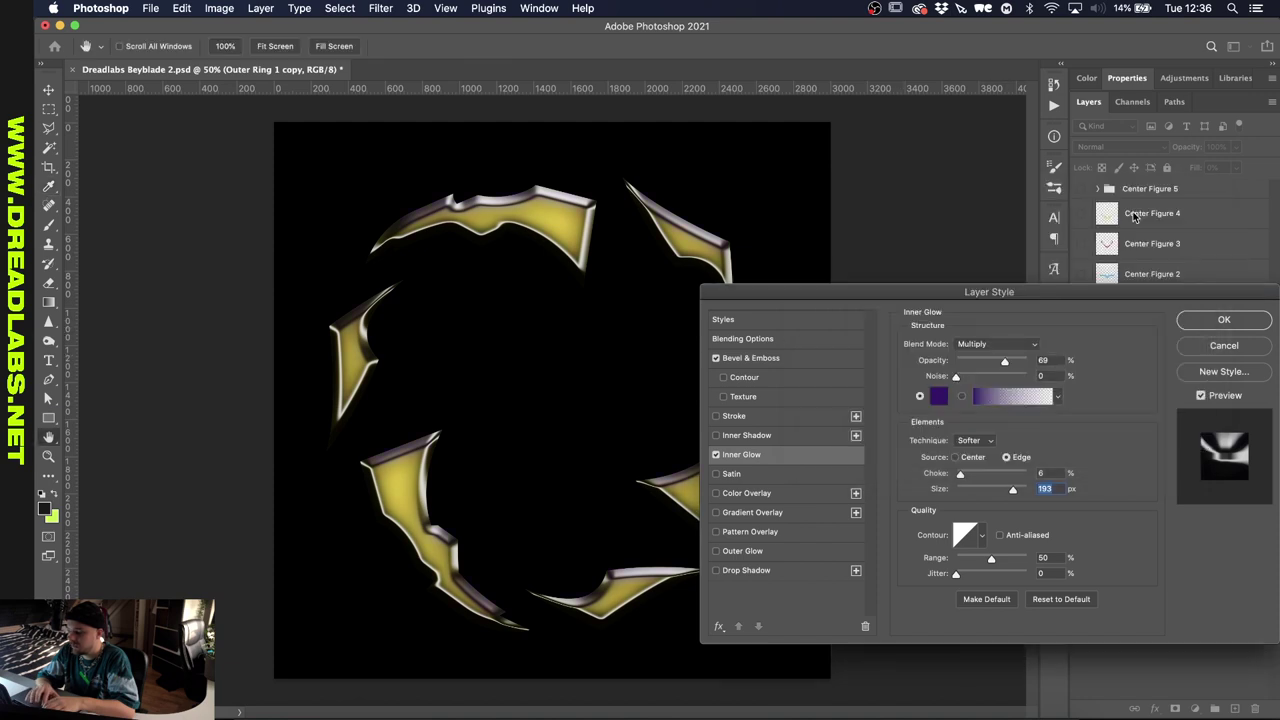
left_click(938, 396)
left_click(985, 299)
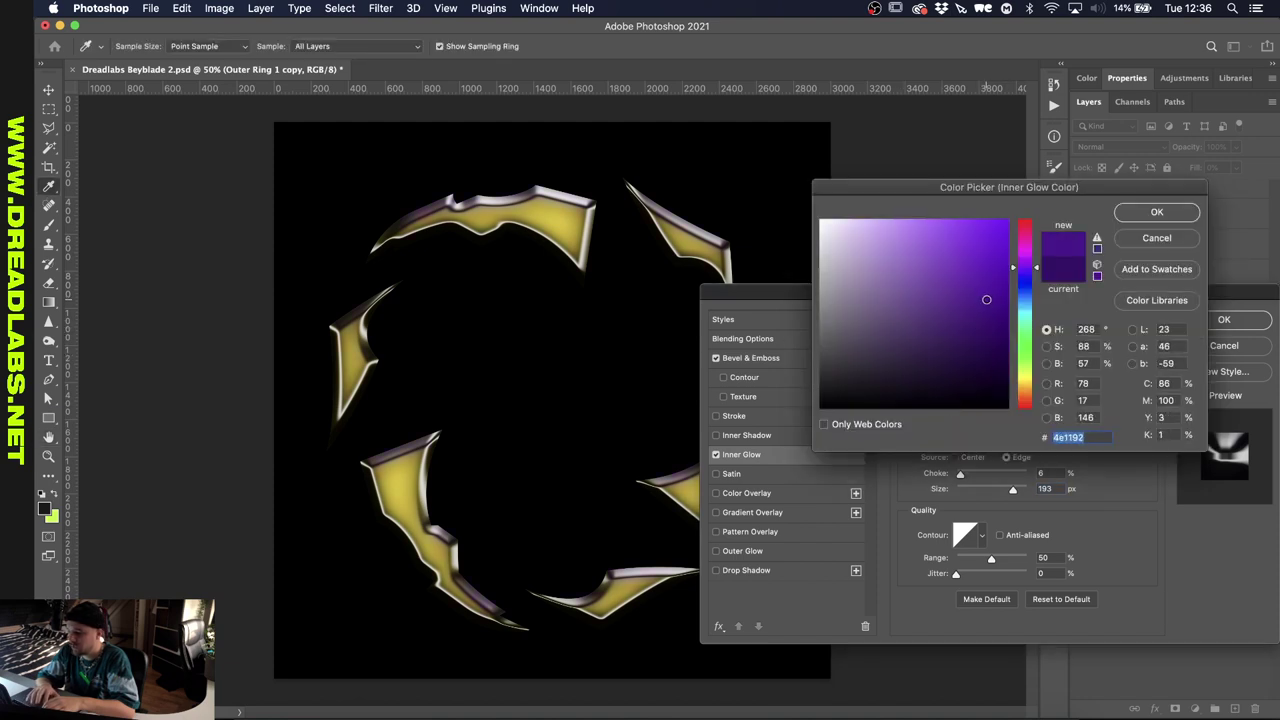
left_click(1155, 212)
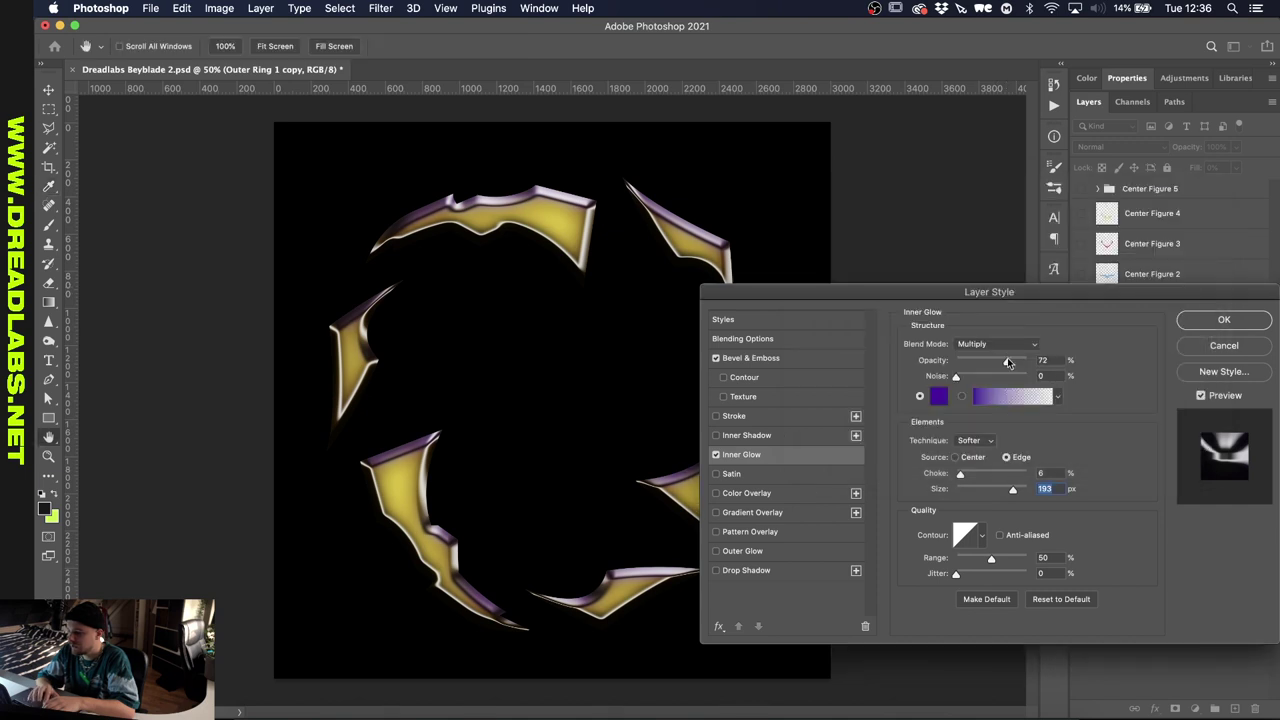
left_click_drag(1007, 361, 1030, 361)
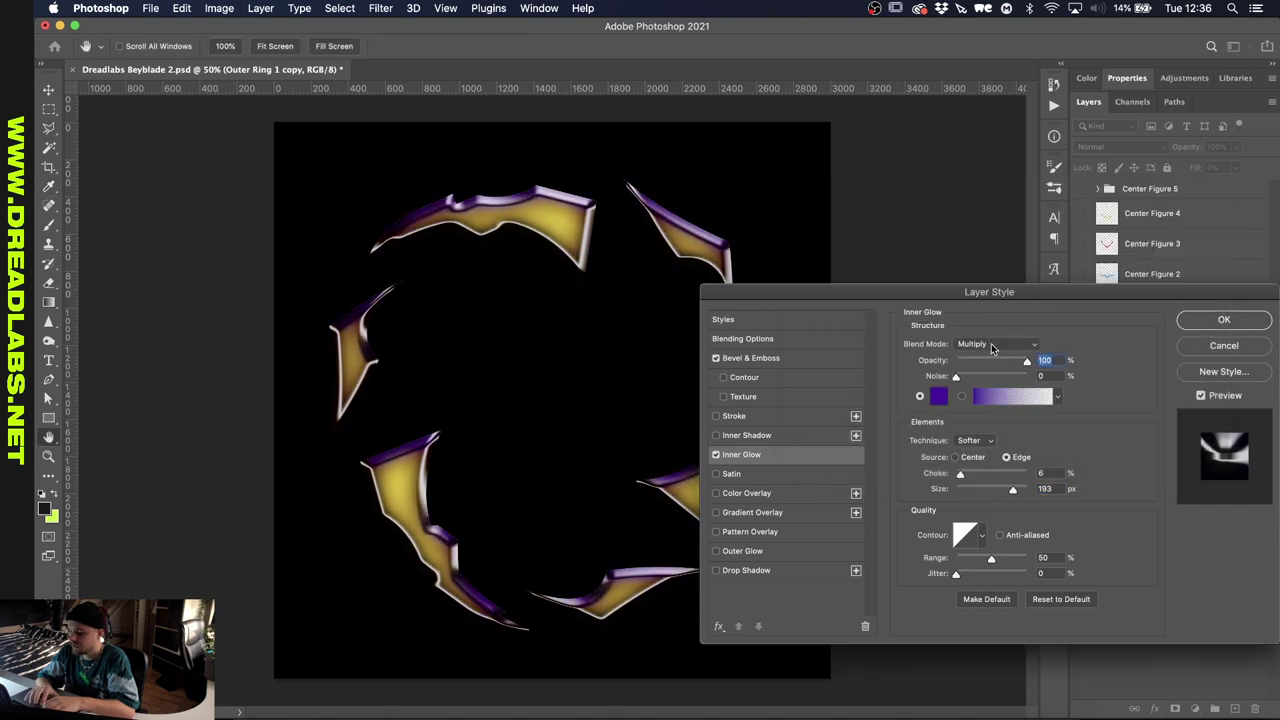
- Set the glow blend mode to Overlay, brighten the purple, and apply the style
left_click(991, 343)
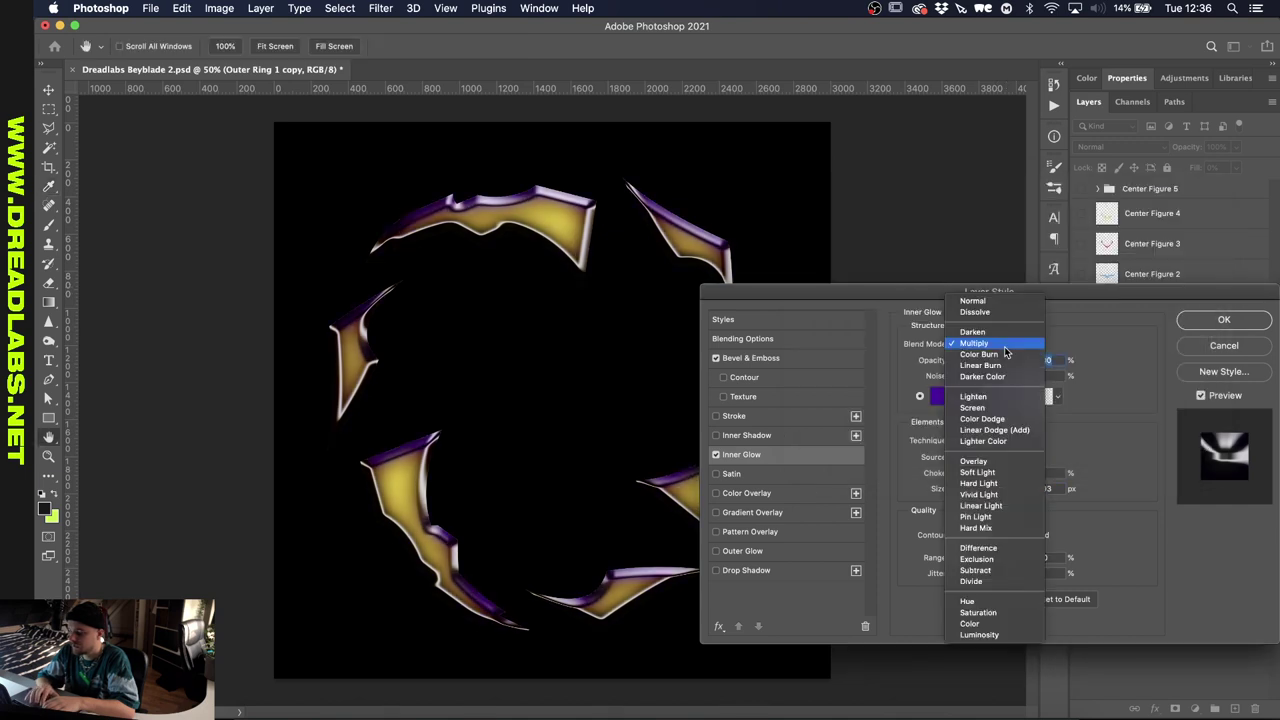
left_click(972, 600)
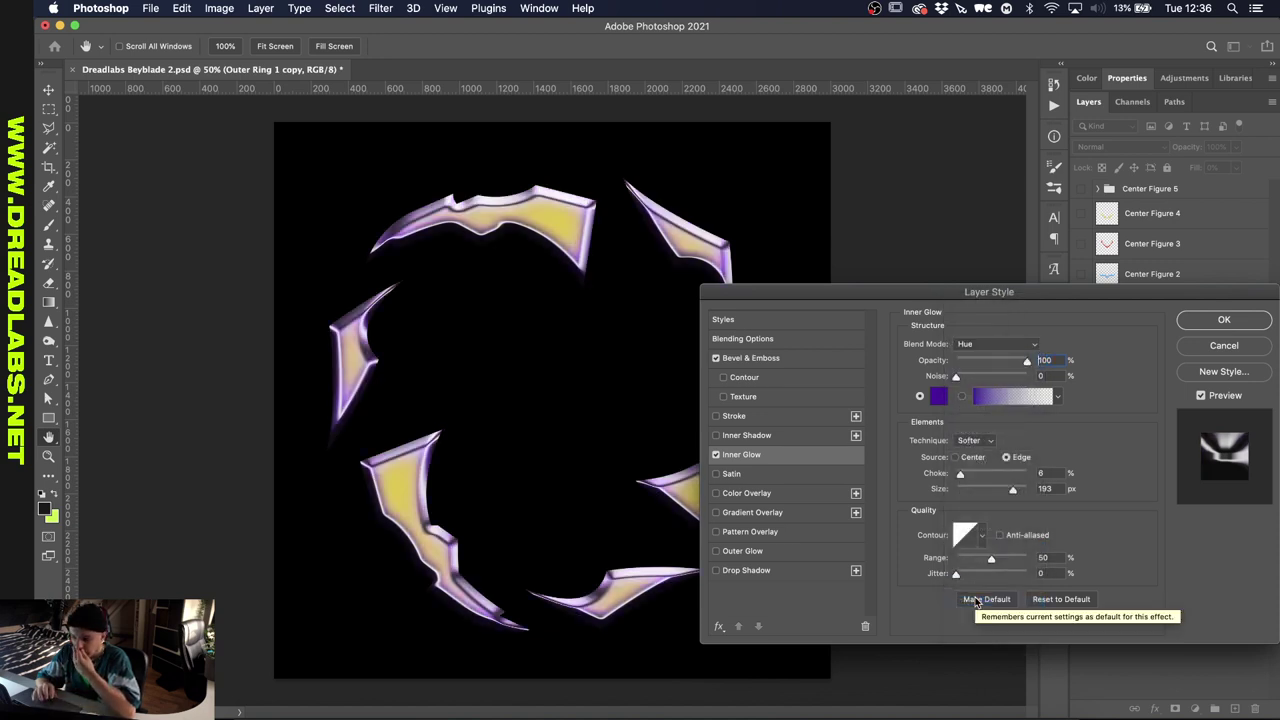
left_click(995, 343)
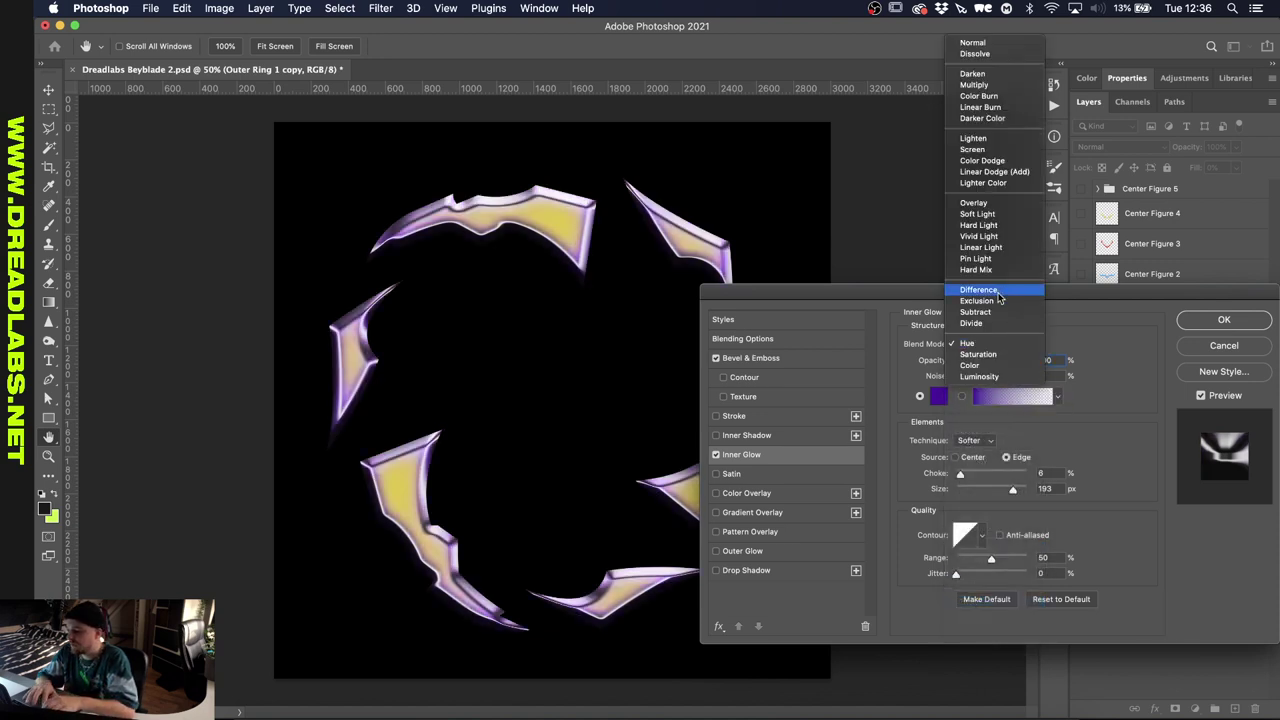
left_click(988, 204)
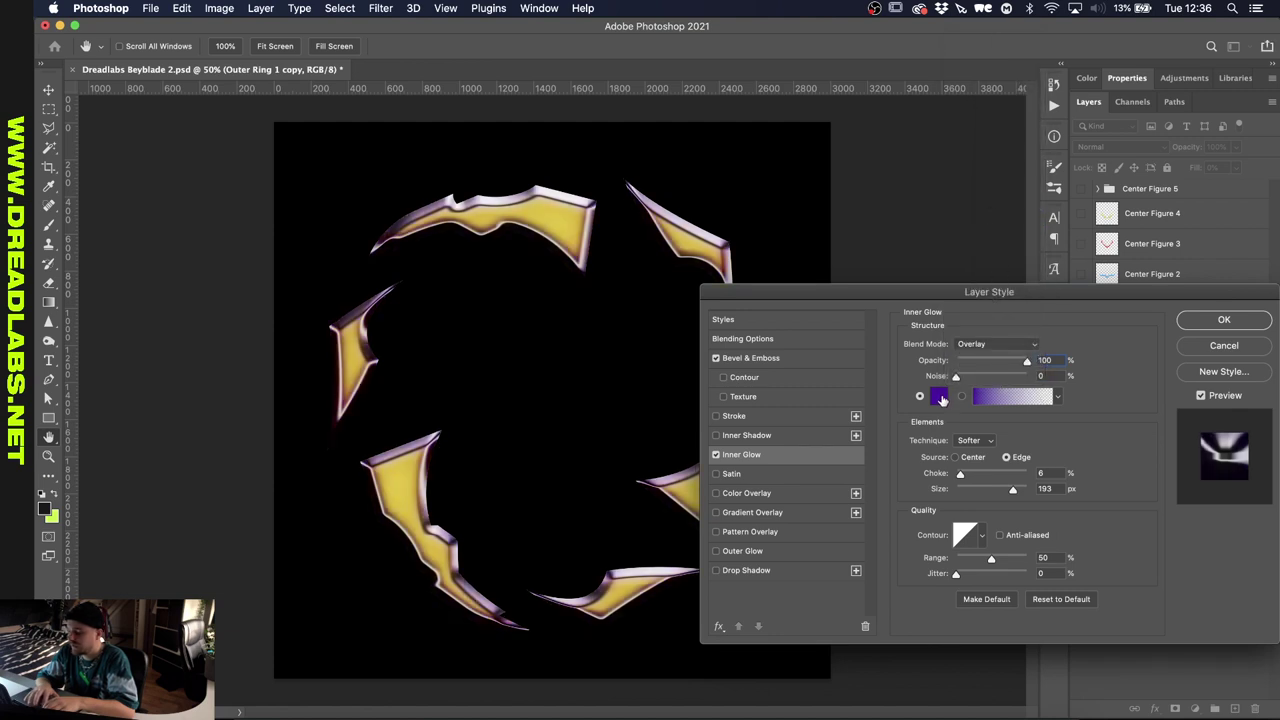
left_click(940, 397)
mouse_move(1003, 270)
left_mouse_down()
mouse_move(1006, 244)
mouse_move(984, 248)
left_mouse_up()
left_click(1142, 211)
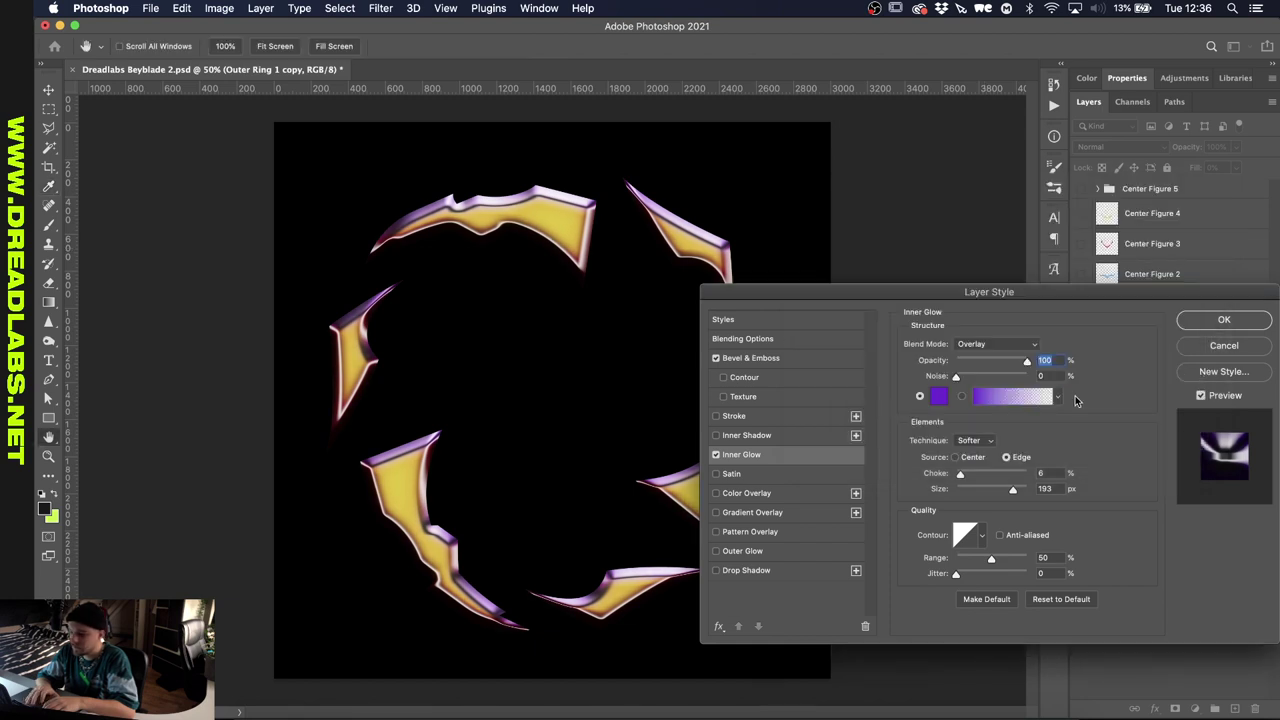
left_click(1196, 318)
- Duplicate the copy as Outer Ring 1 copy 2, clear its effects, and set its fill to 0%
key("super+j")
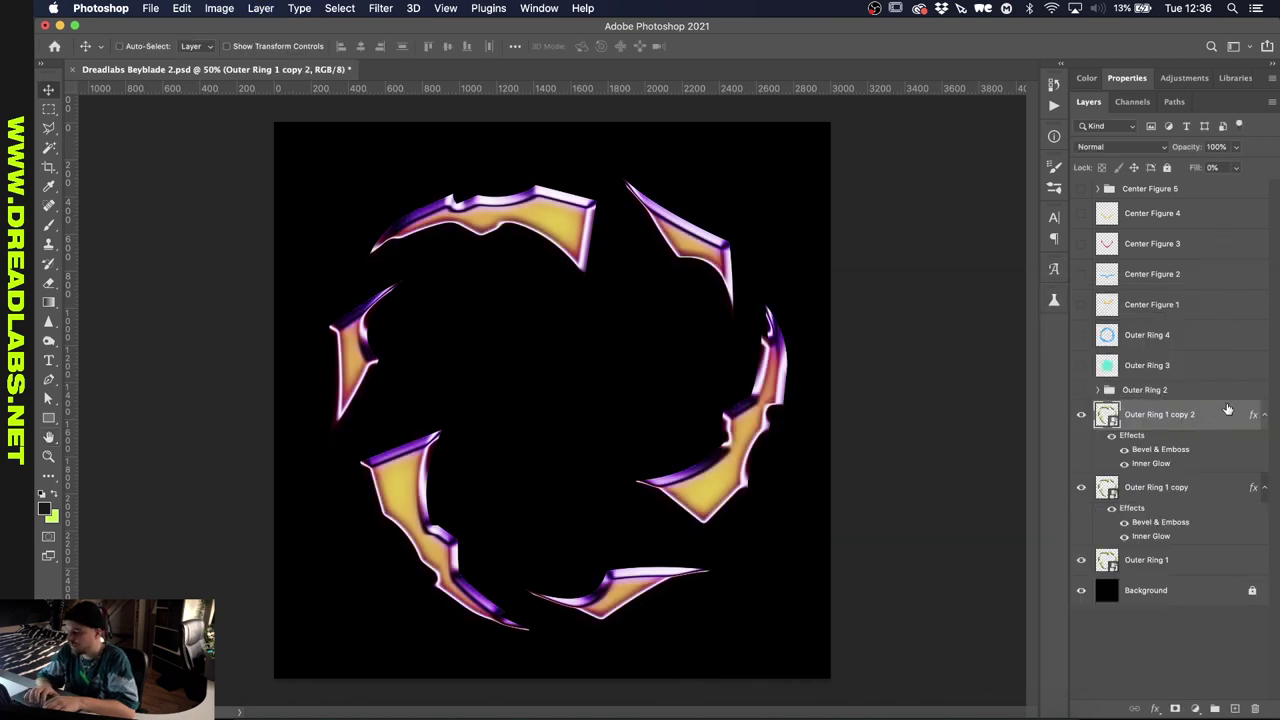
right_click(1227, 410)
left_click(1100, 466)
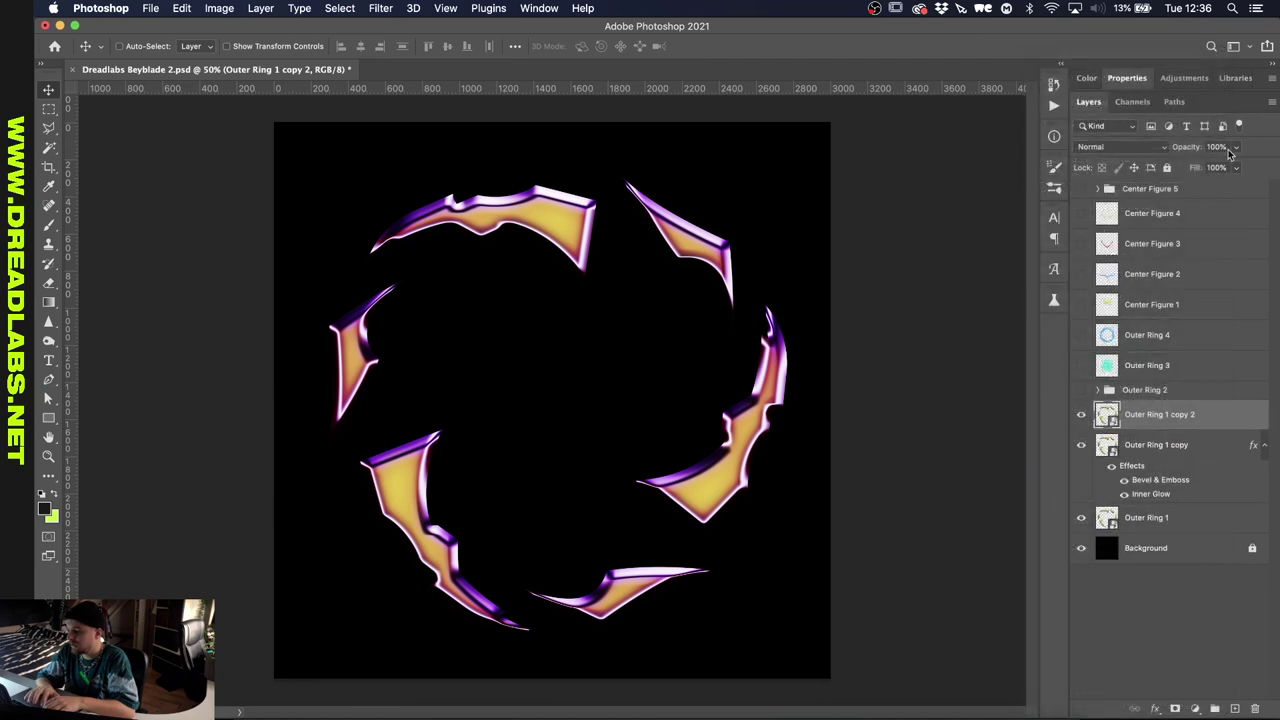
left_click(1236, 167)
left_click_drag(1226, 185, 1160, 185)
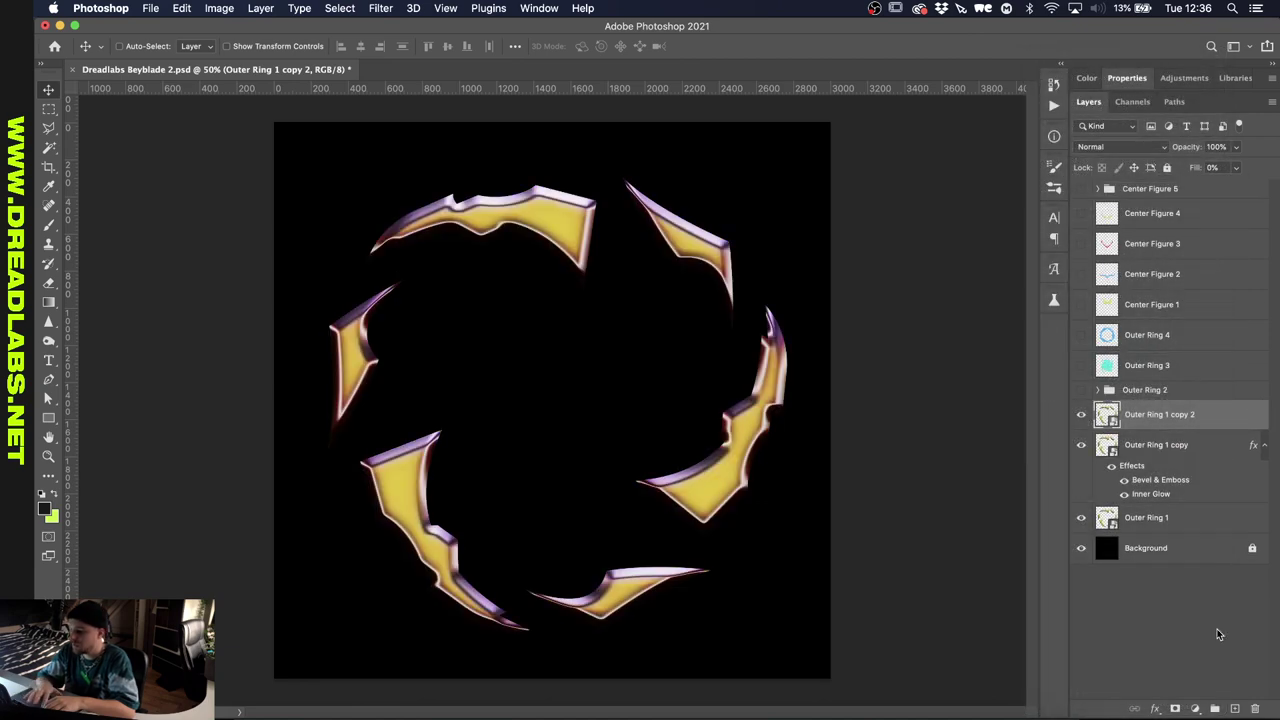
- Add a centre-sourced lime green Inner Glow to Outer Ring 1 copy 2
left_click(1155, 708)
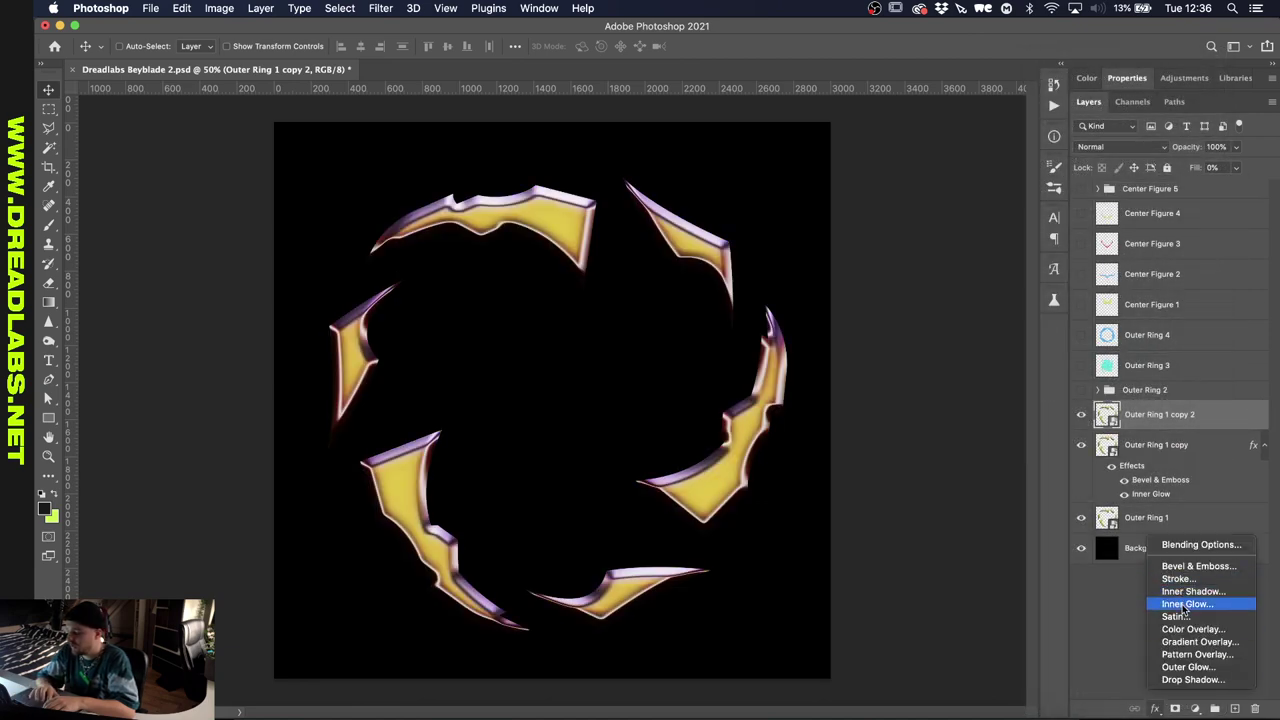
left_click(1186, 604)
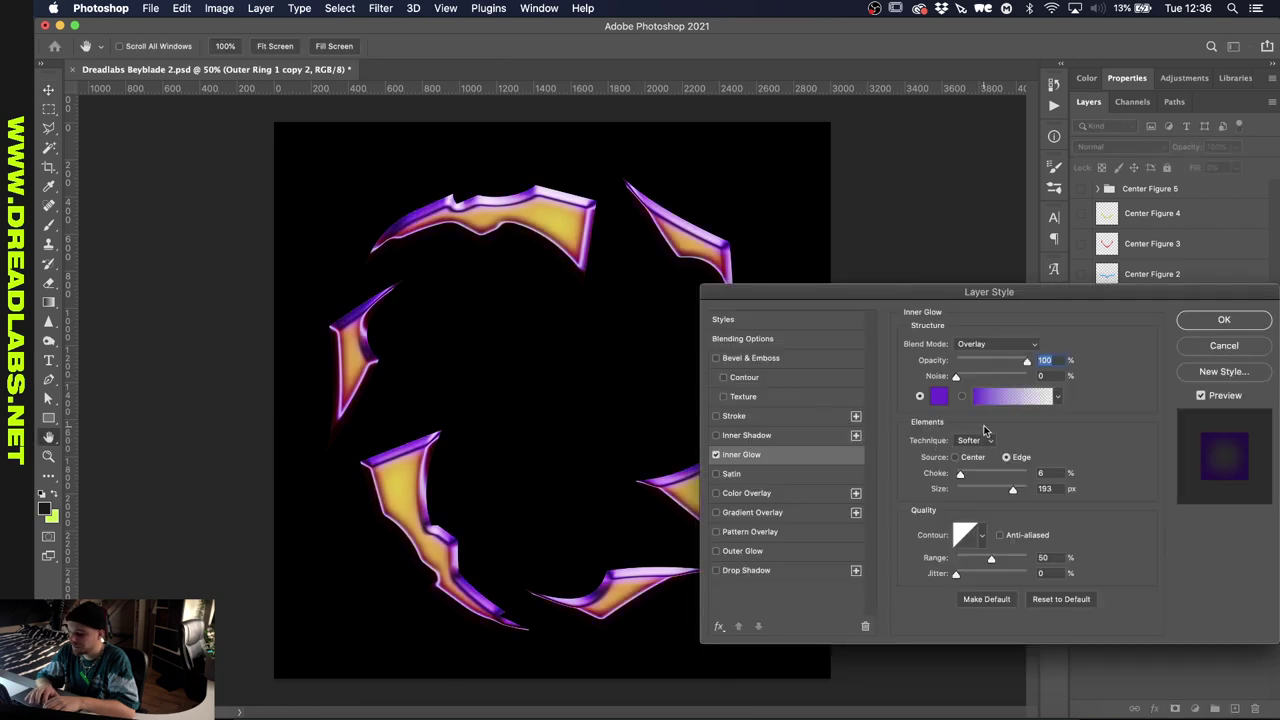
left_click(955, 457)
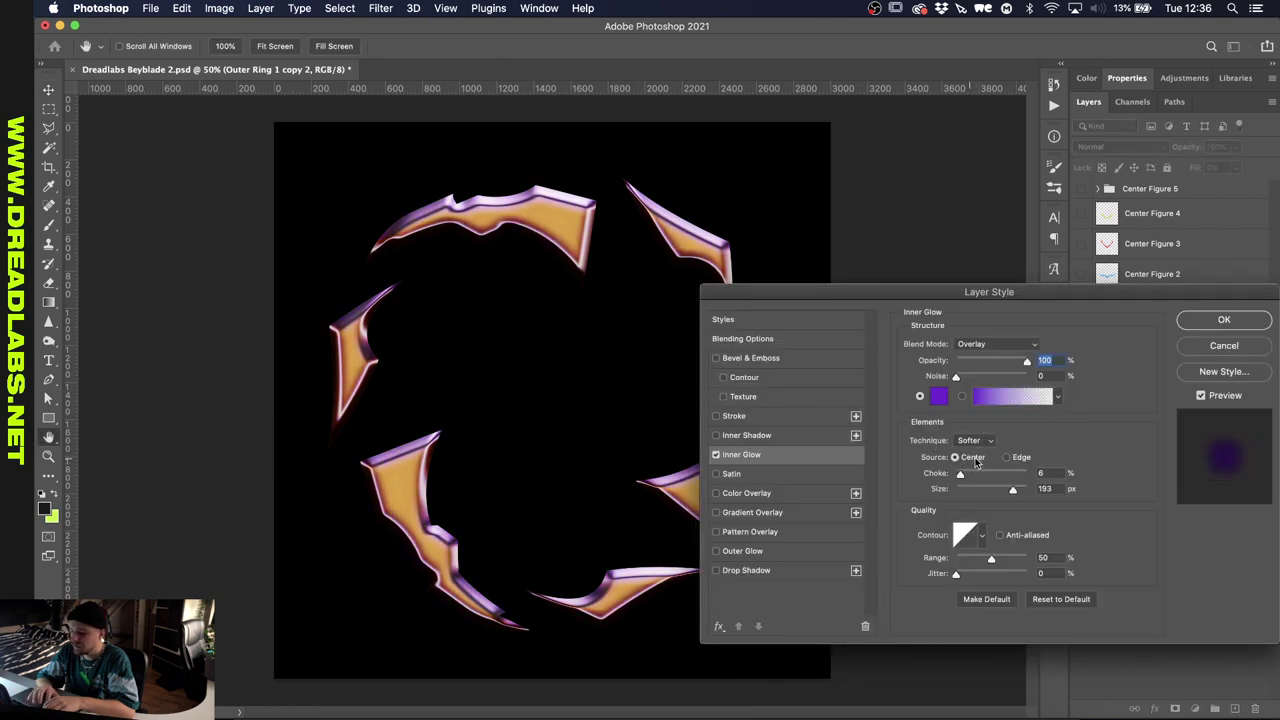
left_click_drag(1005, 489, 972, 475)
left_click(940, 397)
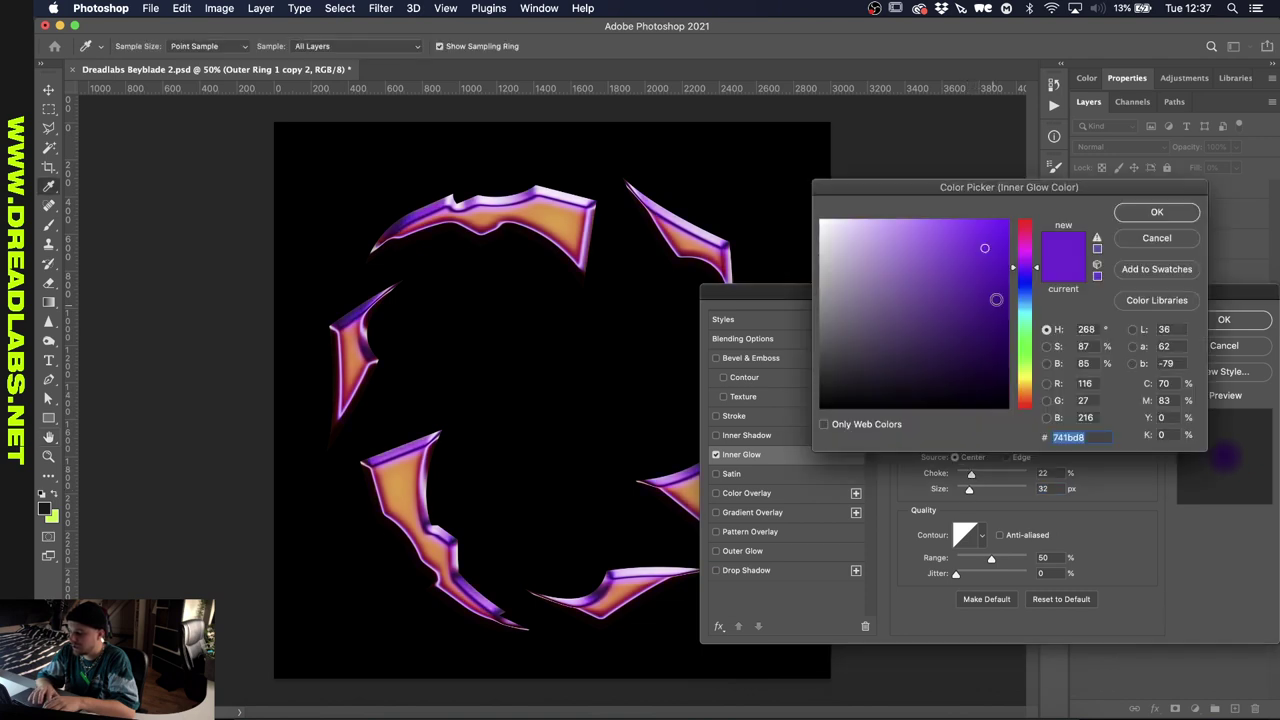
left_click(1030, 373)
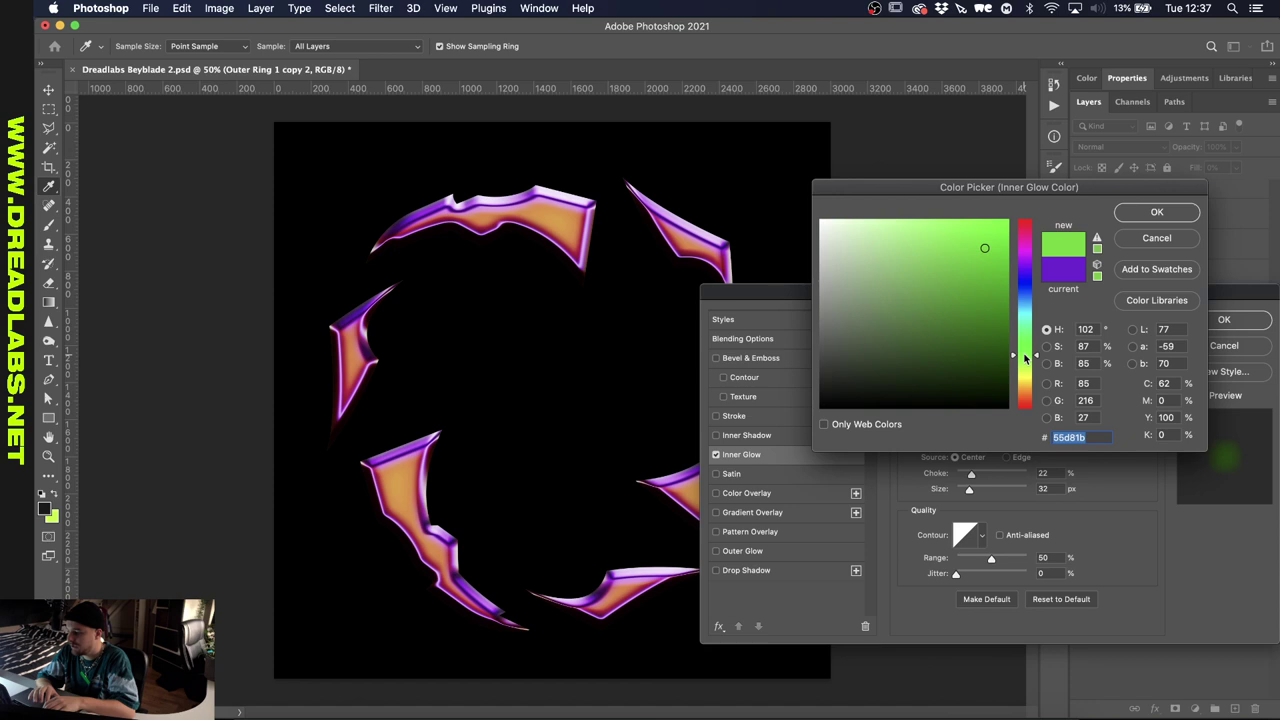
left_click(1135, 213)
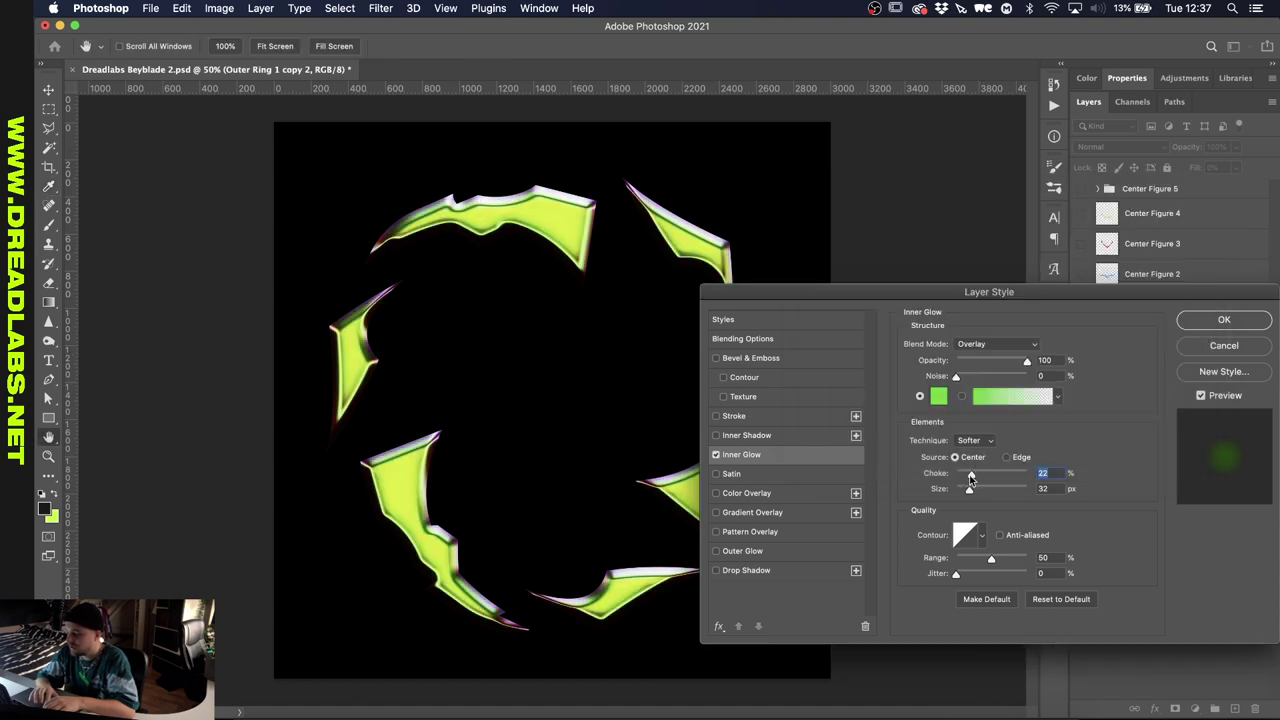
- Set the green glow to Overlay blend at about 174 px size and apply it
left_click_drag(972, 476, 963, 490)
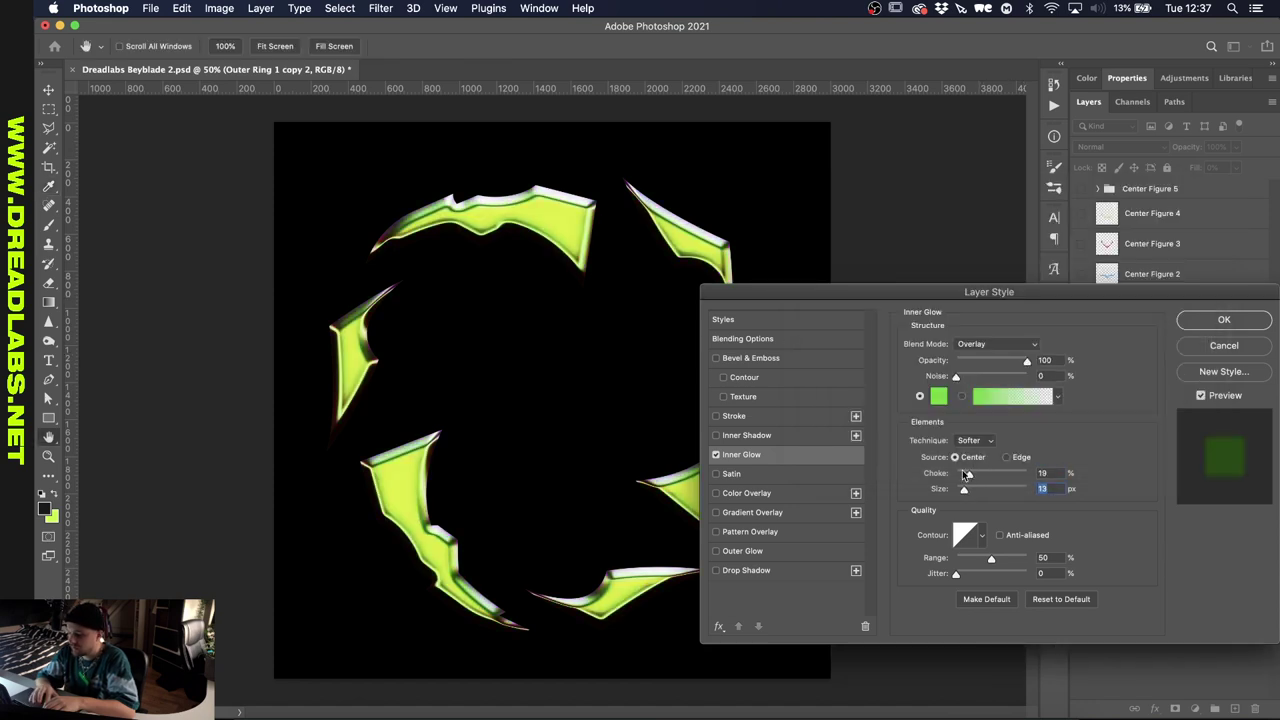
left_click(990, 344)
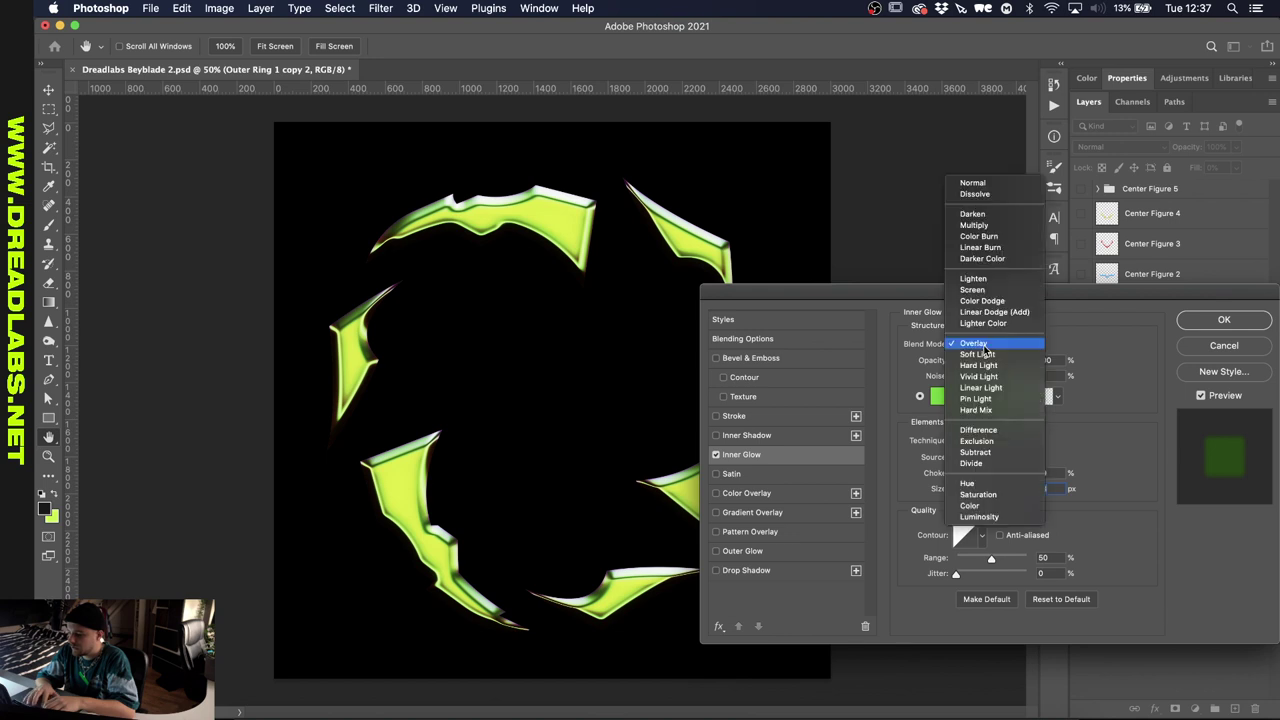
left_click(985, 184)
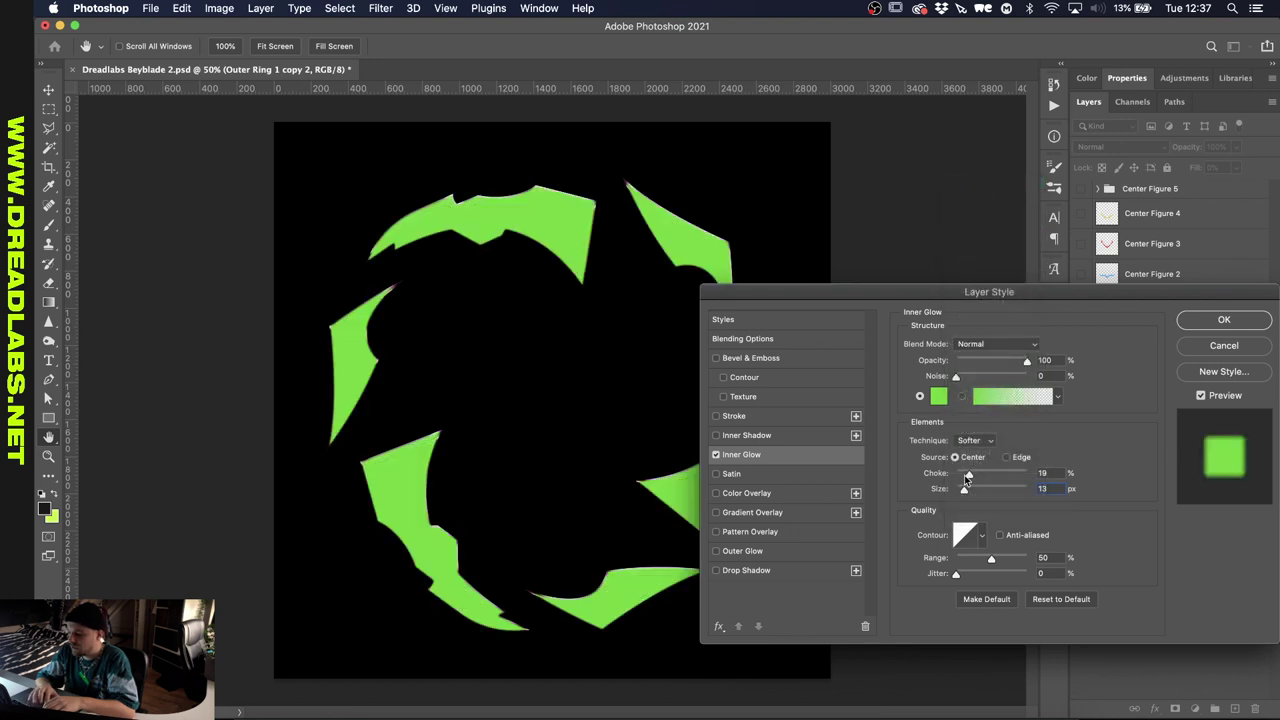
left_click_drag(963, 490, 1002, 490)
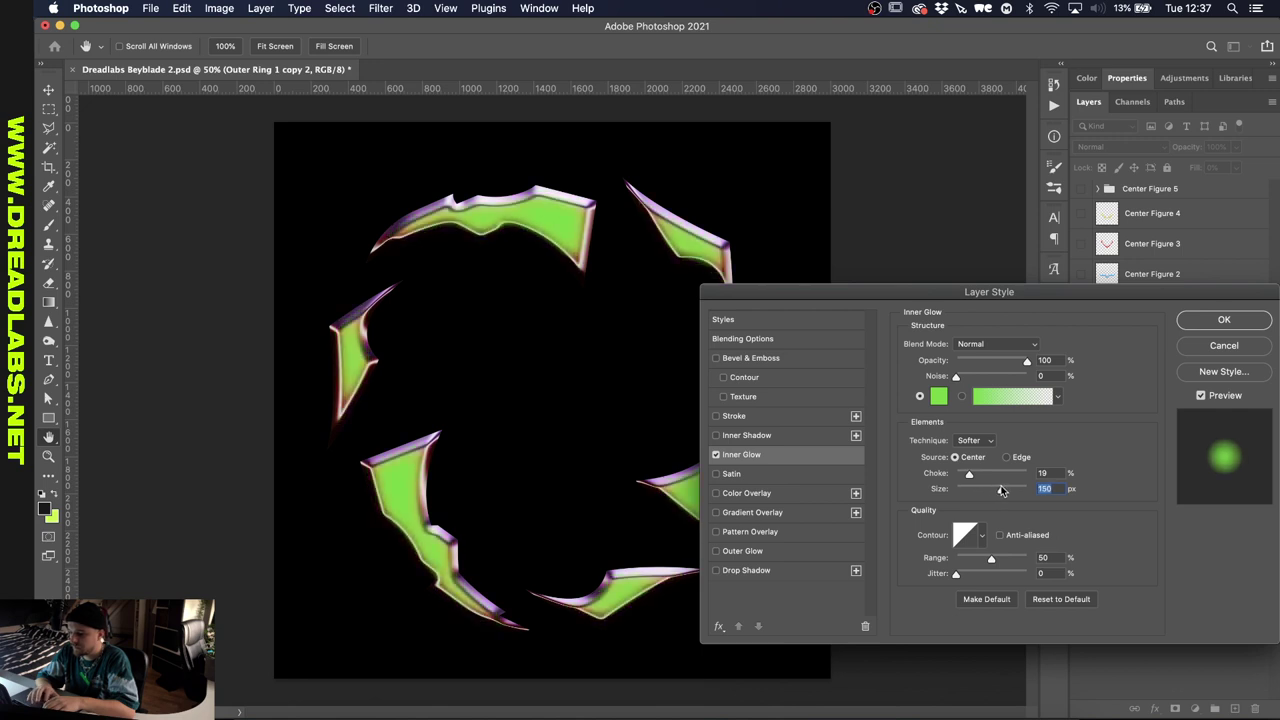
left_click(995, 344)
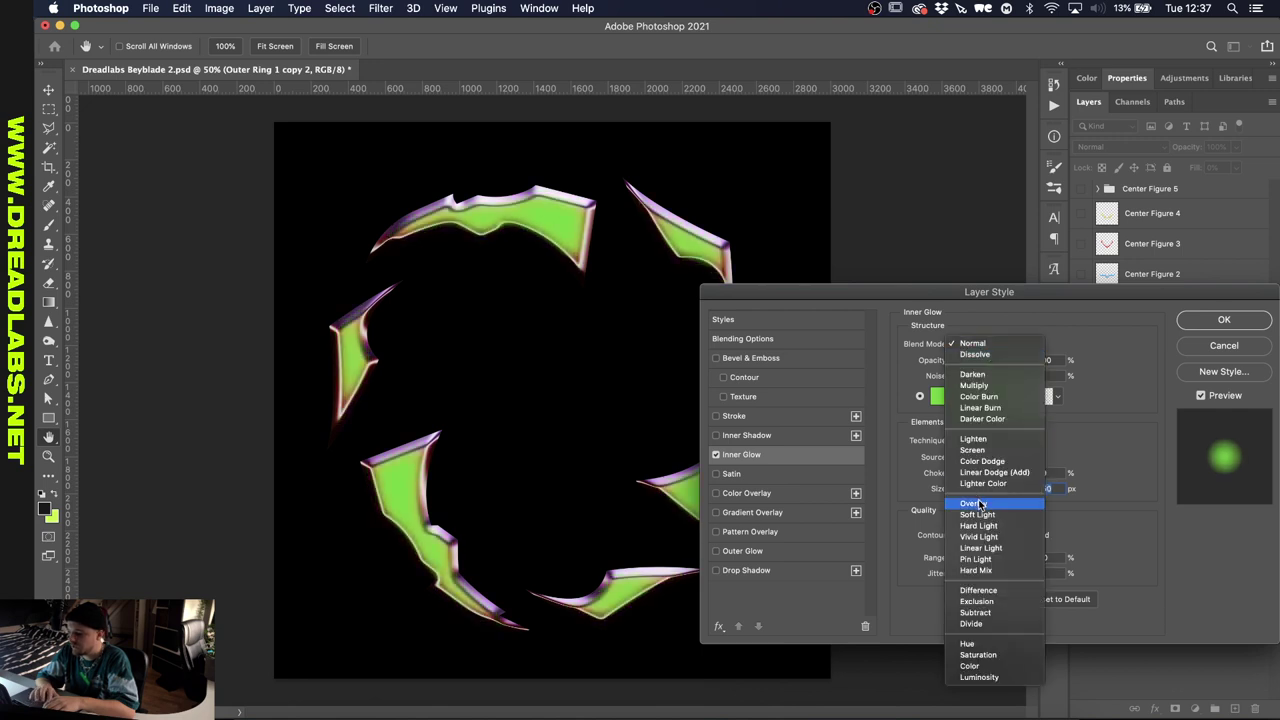
left_click(979, 503)
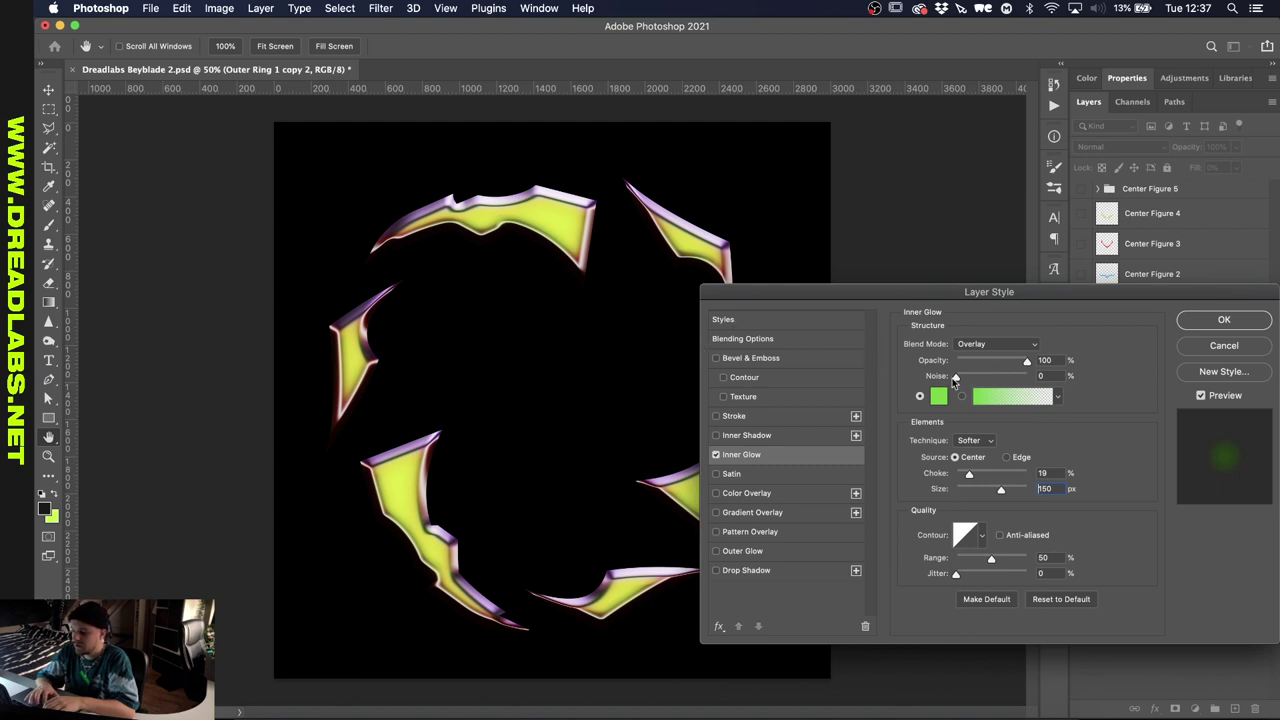
left_click_drag(997, 481, 977, 477)
left_click(1224, 319)
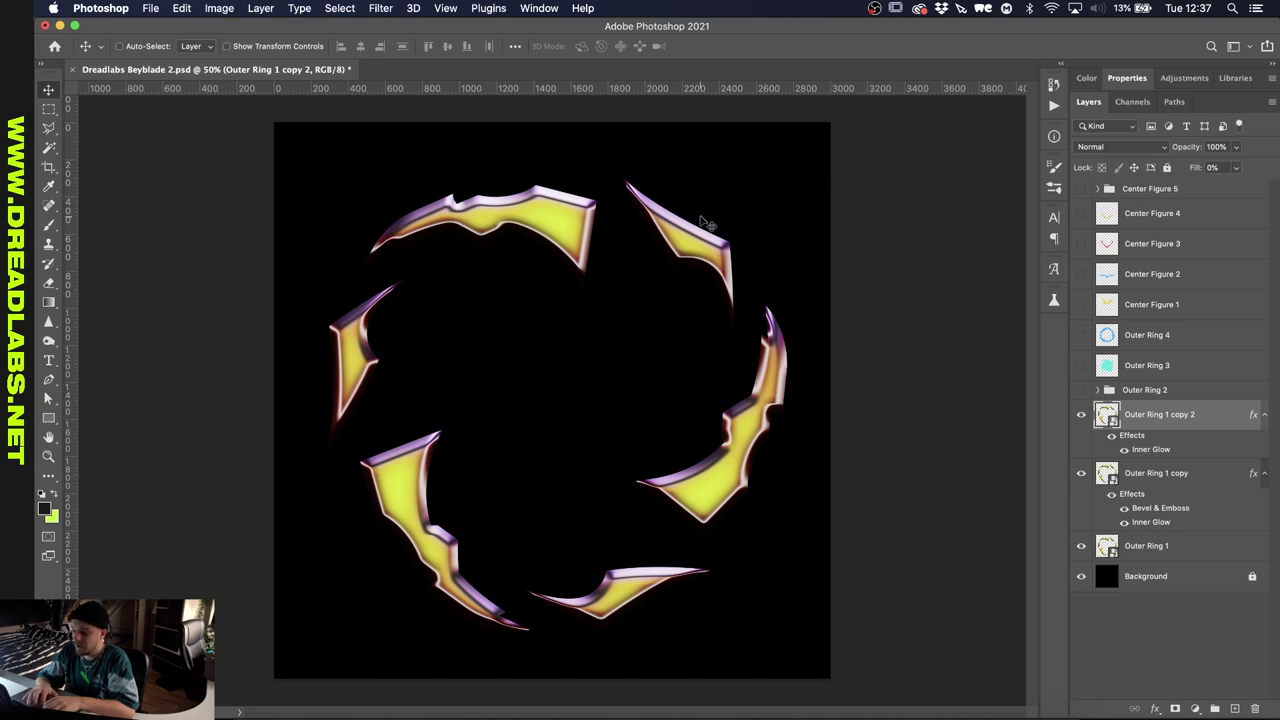
- Group the three Outer Ring 1 layers into a folder named Outer Ring 1
left_click(1264, 415)
left_click(1264, 444)
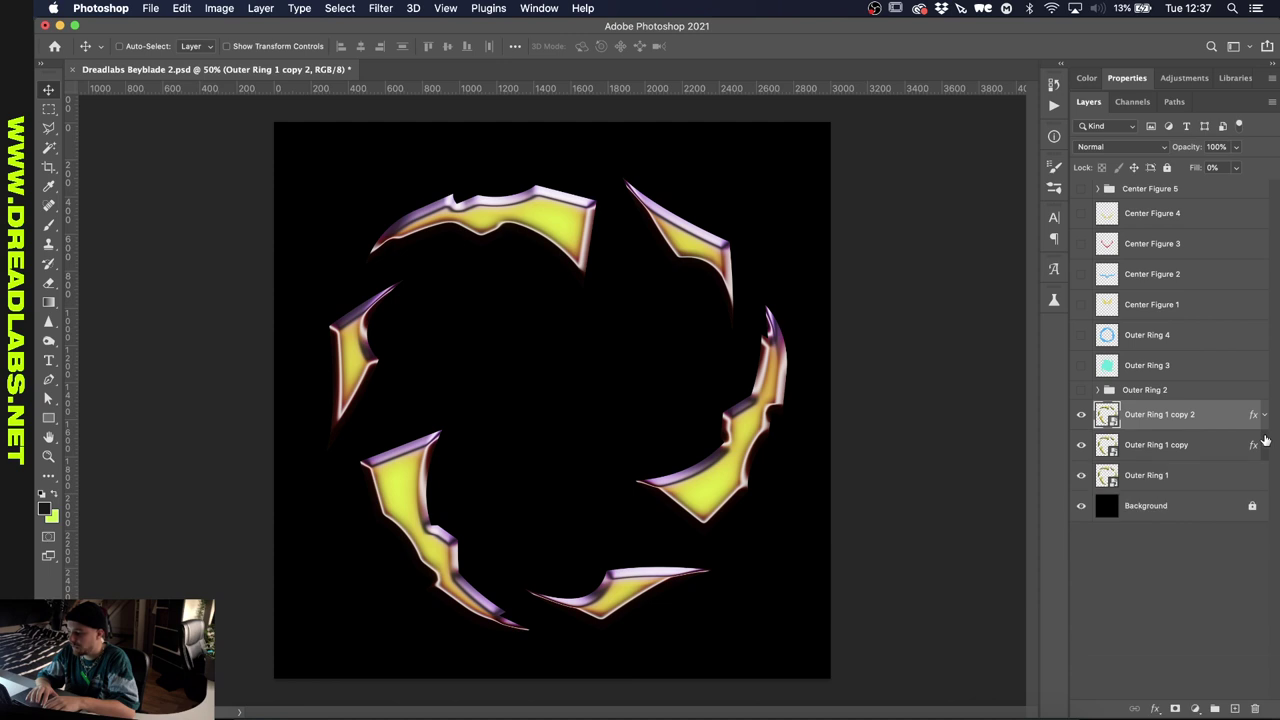
left_click(1183, 475, "shift")
key("super+g")
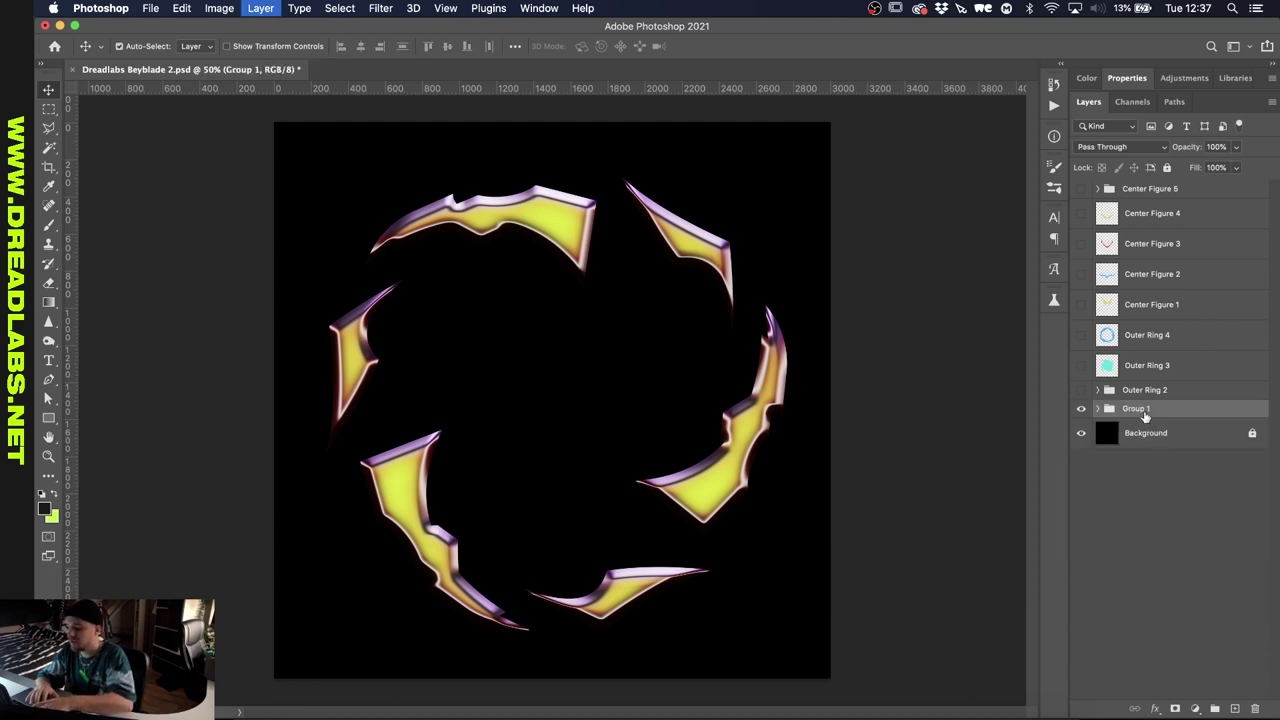
double_click(1136, 409)
type("Outer Rin")
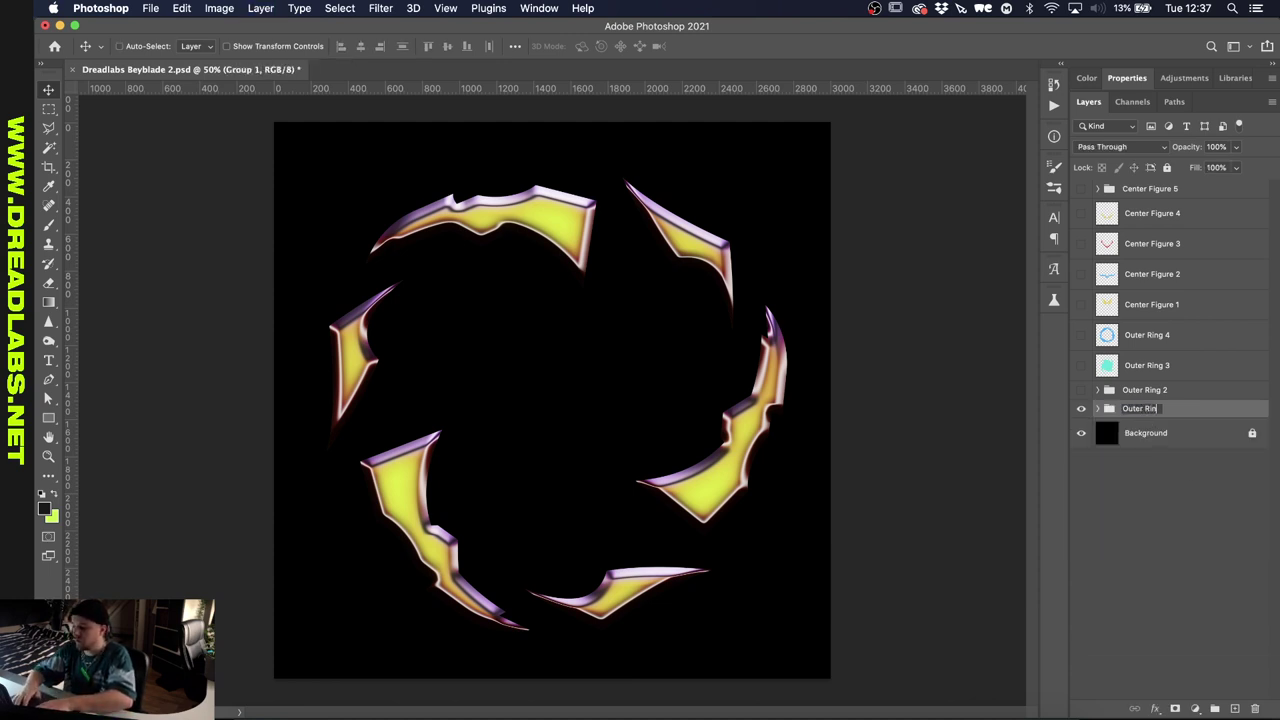
type("g 1")
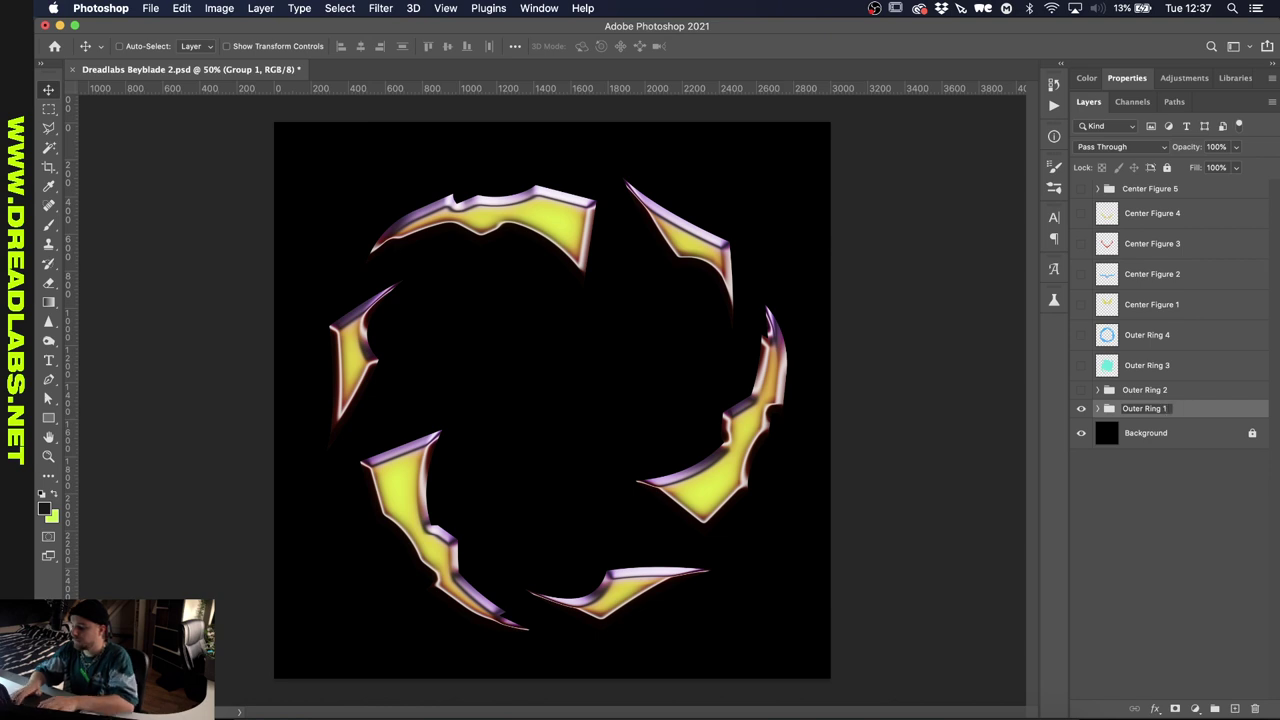
key("Return")
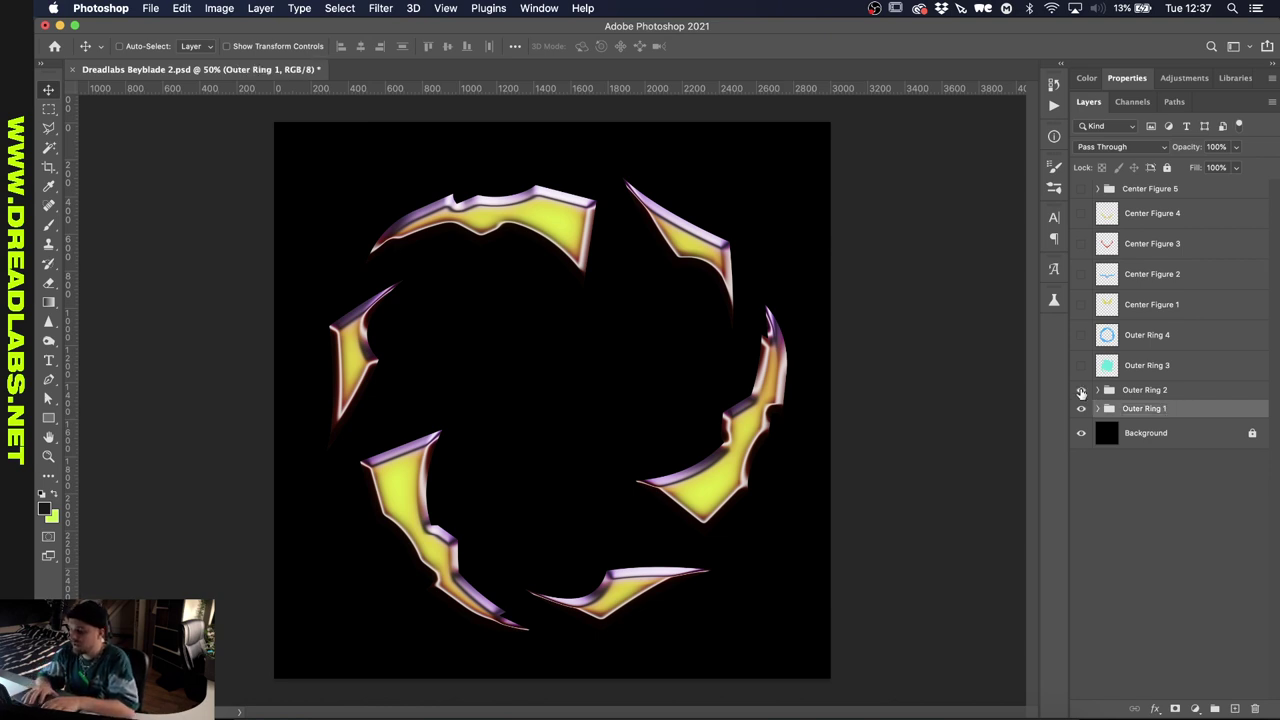
- Make Outer Ring 2 visible and select the original Outer Ring 1 inside the group
left_click(1081, 391)
left_click(1098, 409)
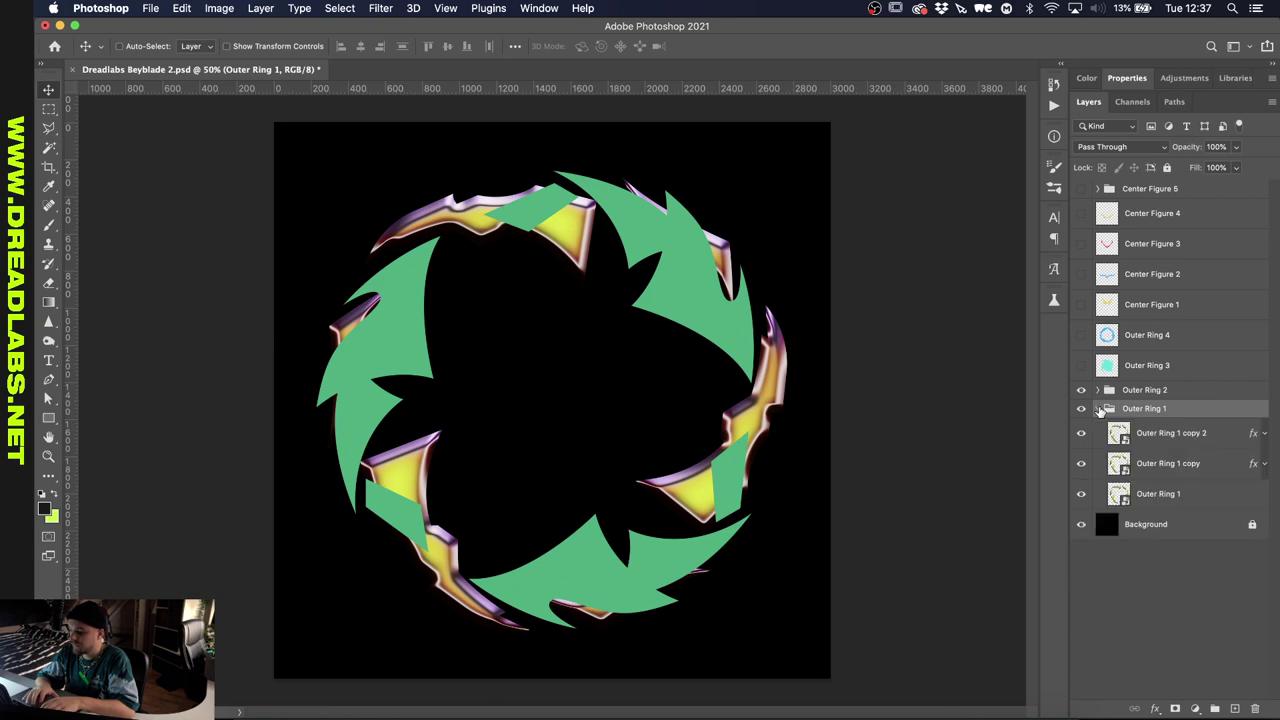
left_click(1165, 491)
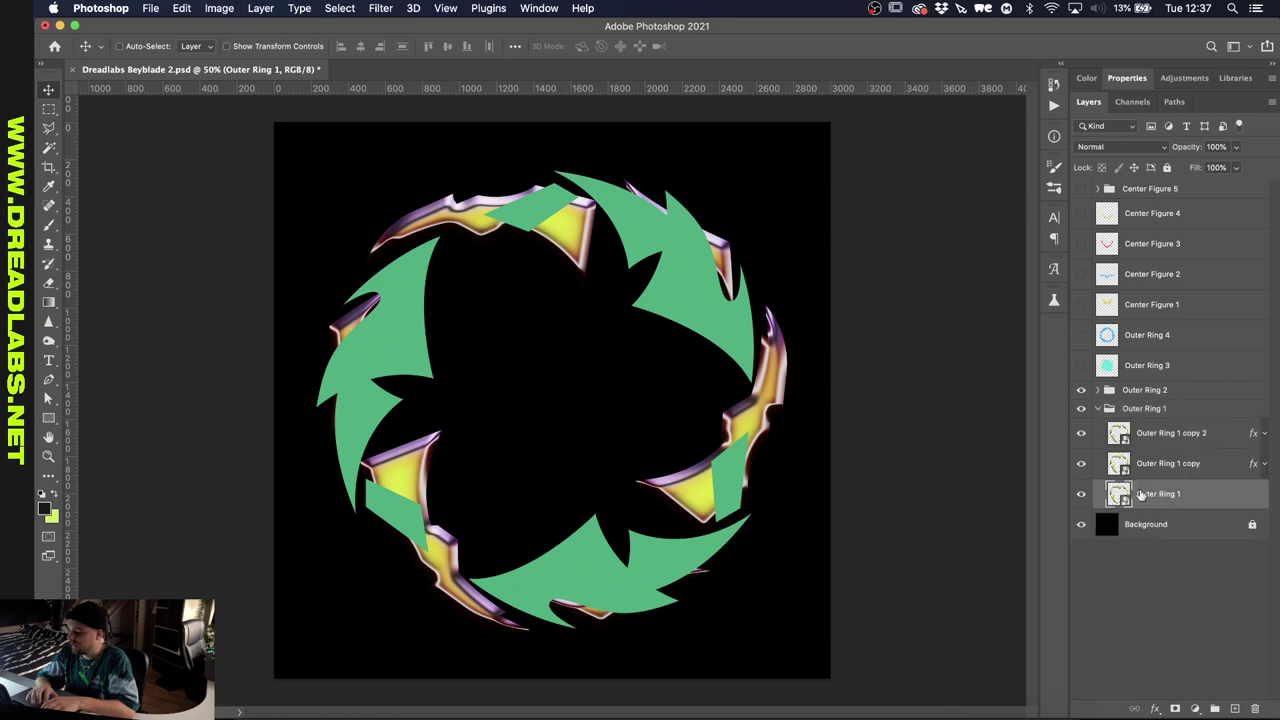
- Duplicate the group from the Outer Ring 1 smart object into Dreadlabs Beyblade 2.psd, then close the .psb
double_click(1120, 494)
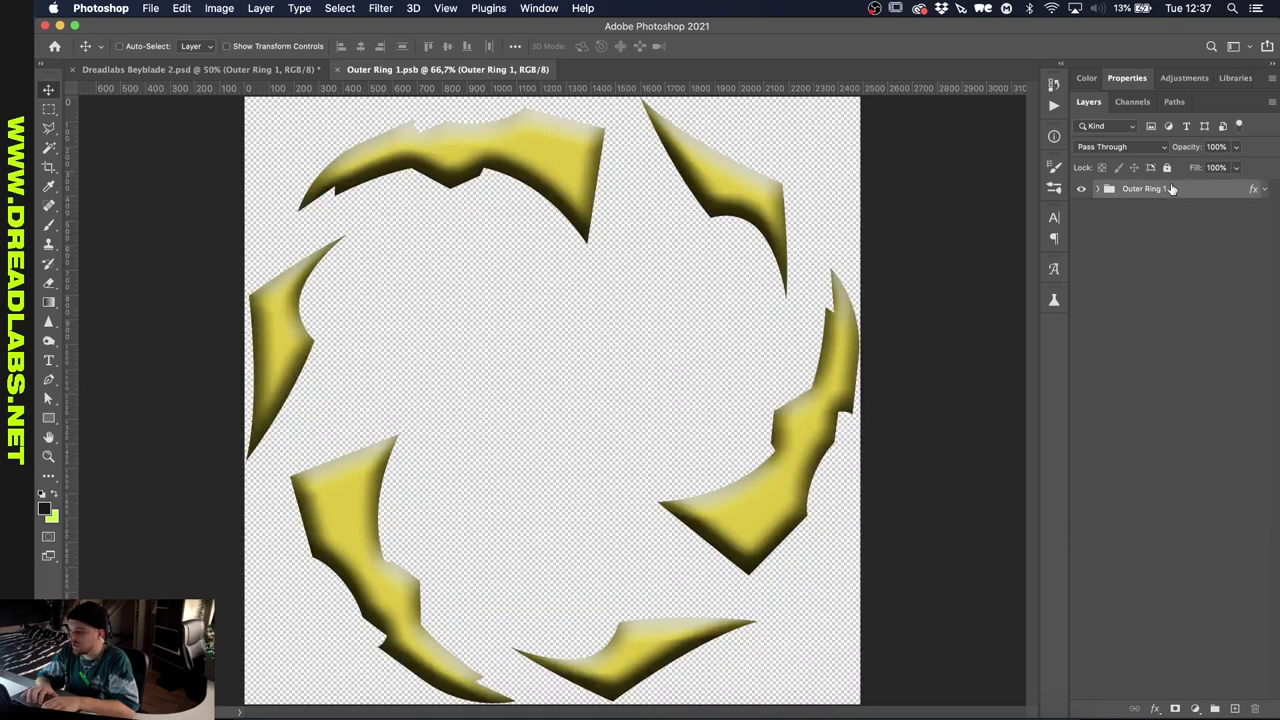
right_click(1172, 189)
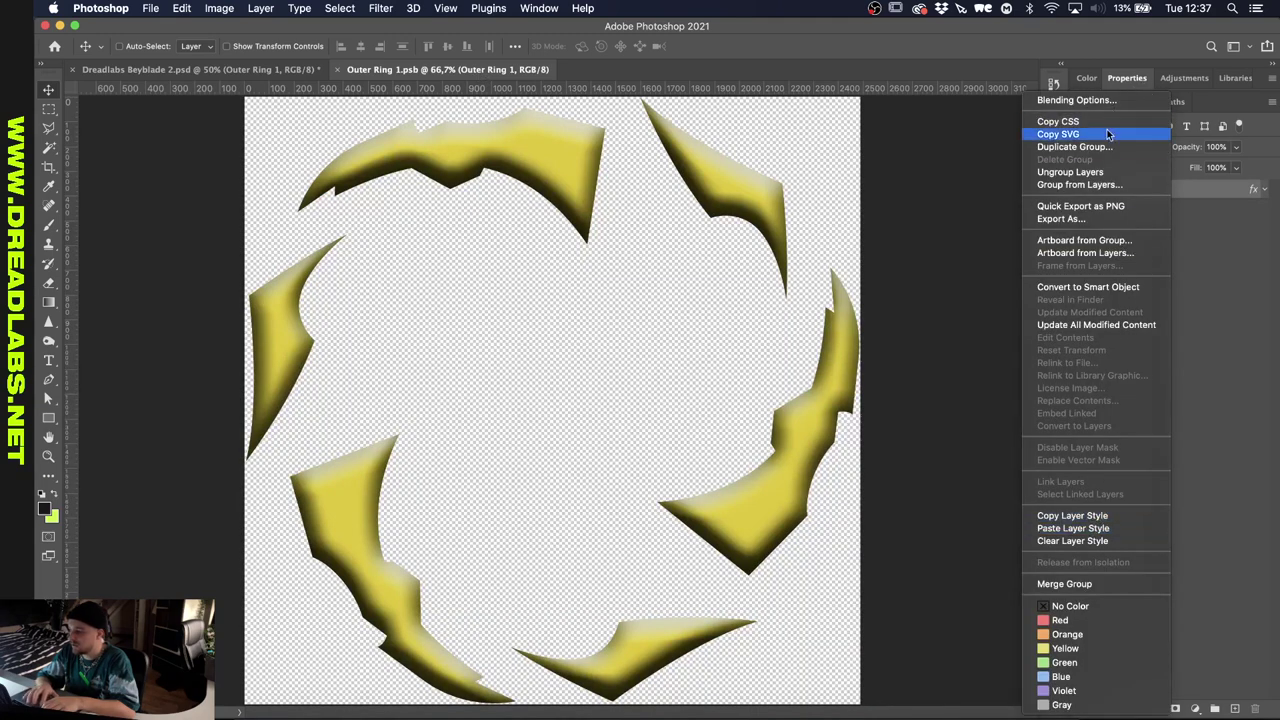
left_click(1075, 147)
left_click(603, 351)
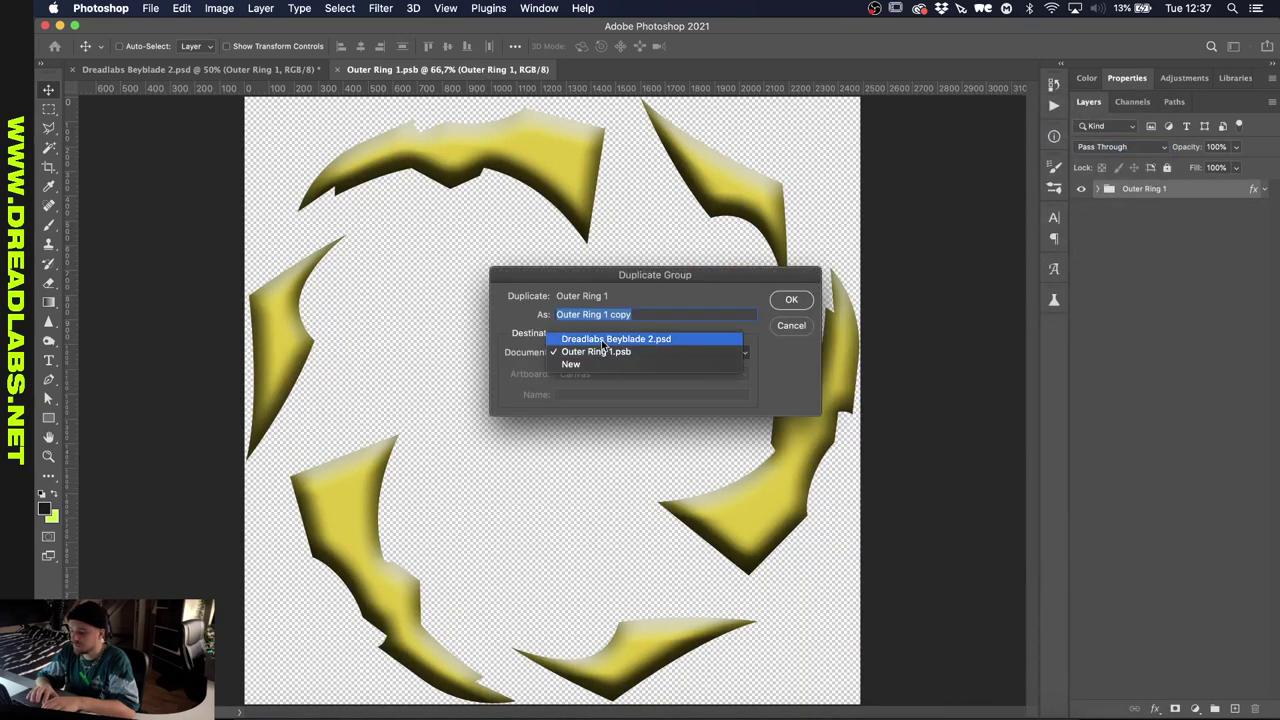
left_click(603, 340)
left_click(791, 299)
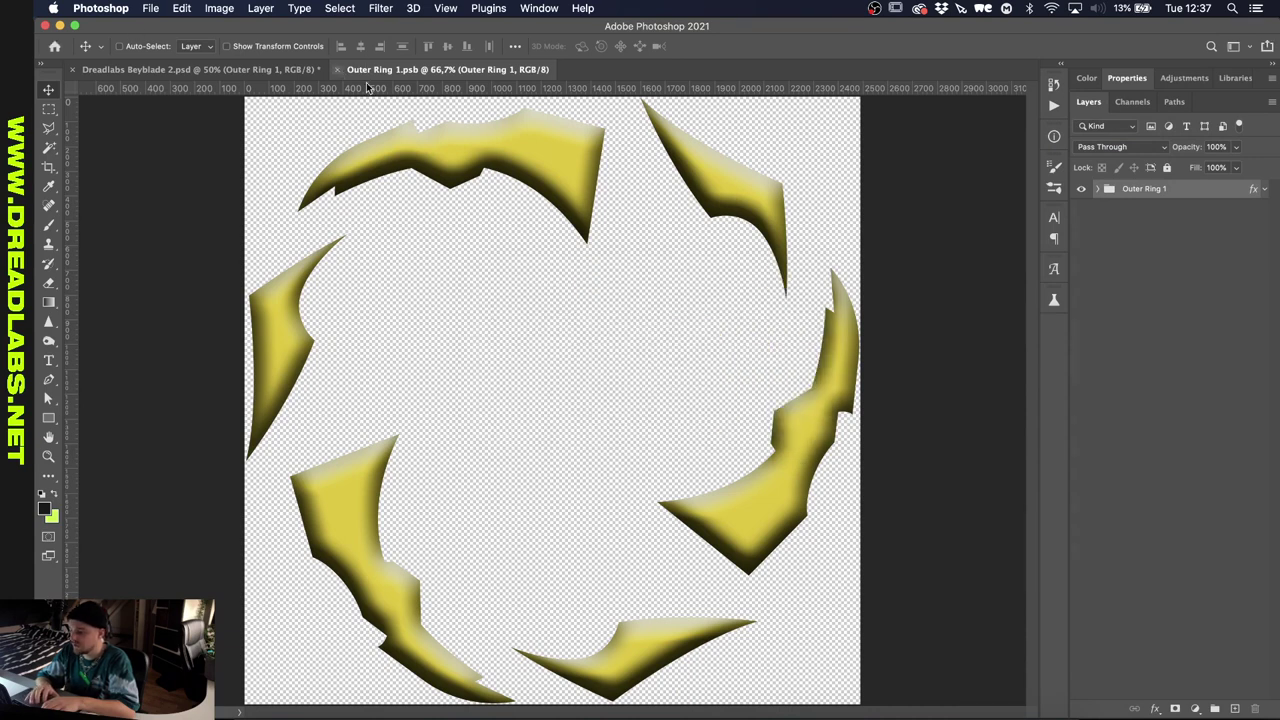
key("super+w")
- Move Outer Ring 1 into the copied group and centre it horizontally and vertically on the canvas
left_click(1182, 516)
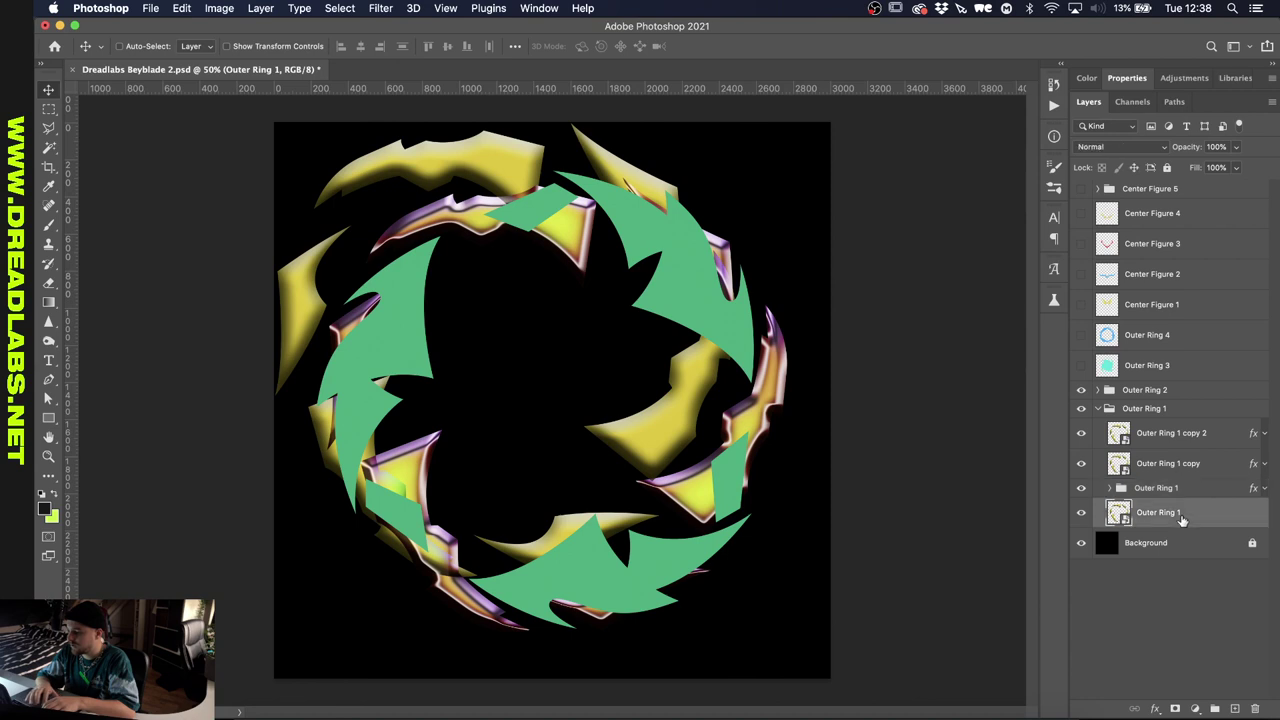
left_click_drag(1181, 515, 1157, 487)
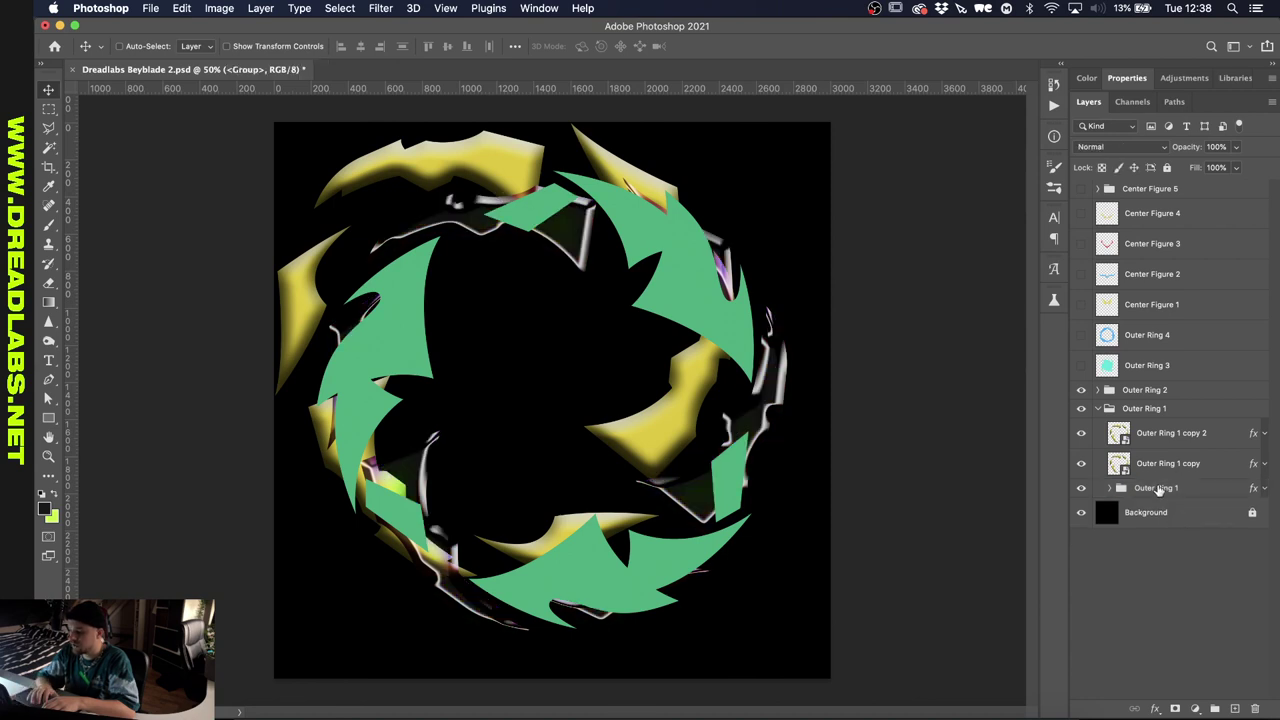
left_click(1157, 487)
key("super+a")
left_click(360, 46)
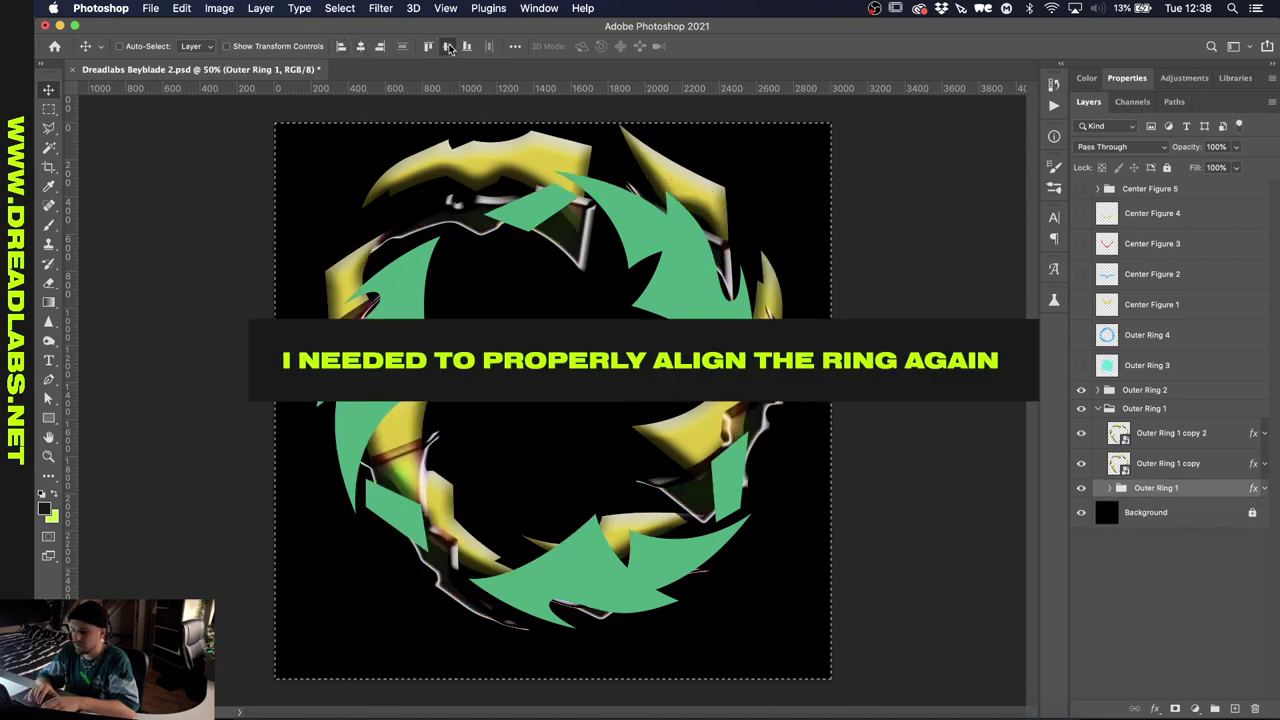
left_click(447, 46)
scroll(560, 277, "up", 3)
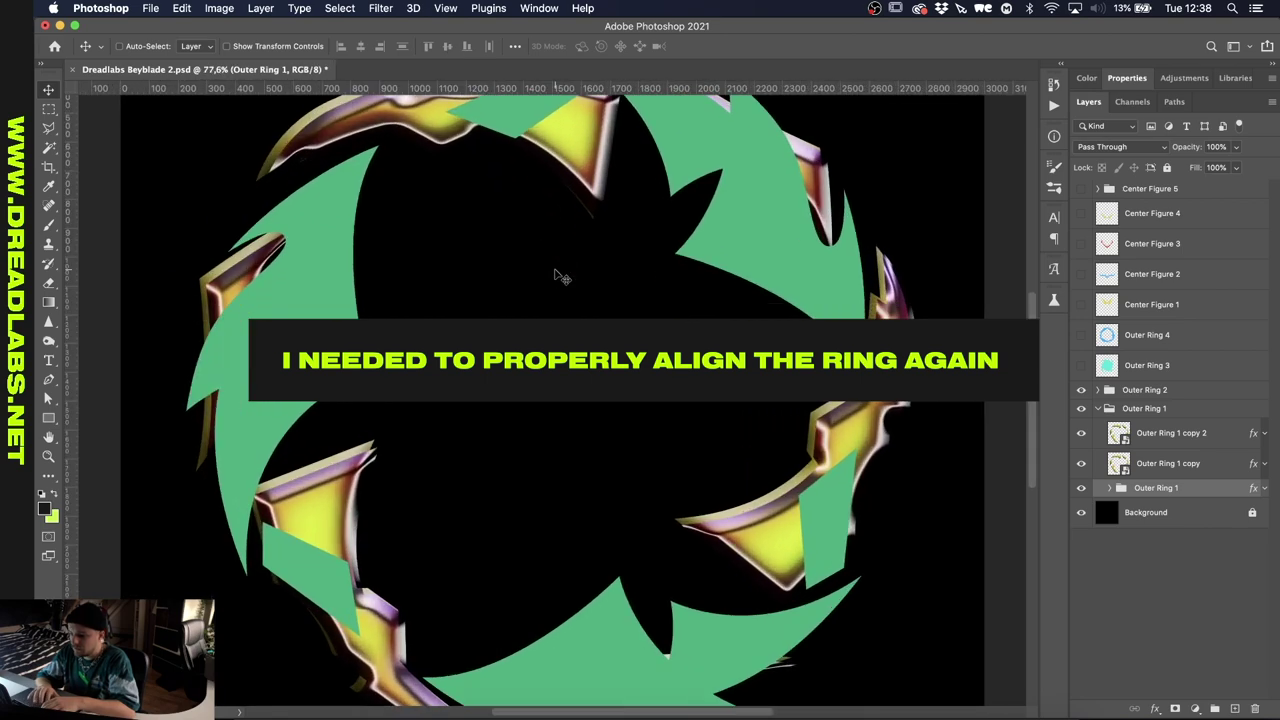
scroll(560, 277, "down", 1)
scroll(560, 277, "down", 1)
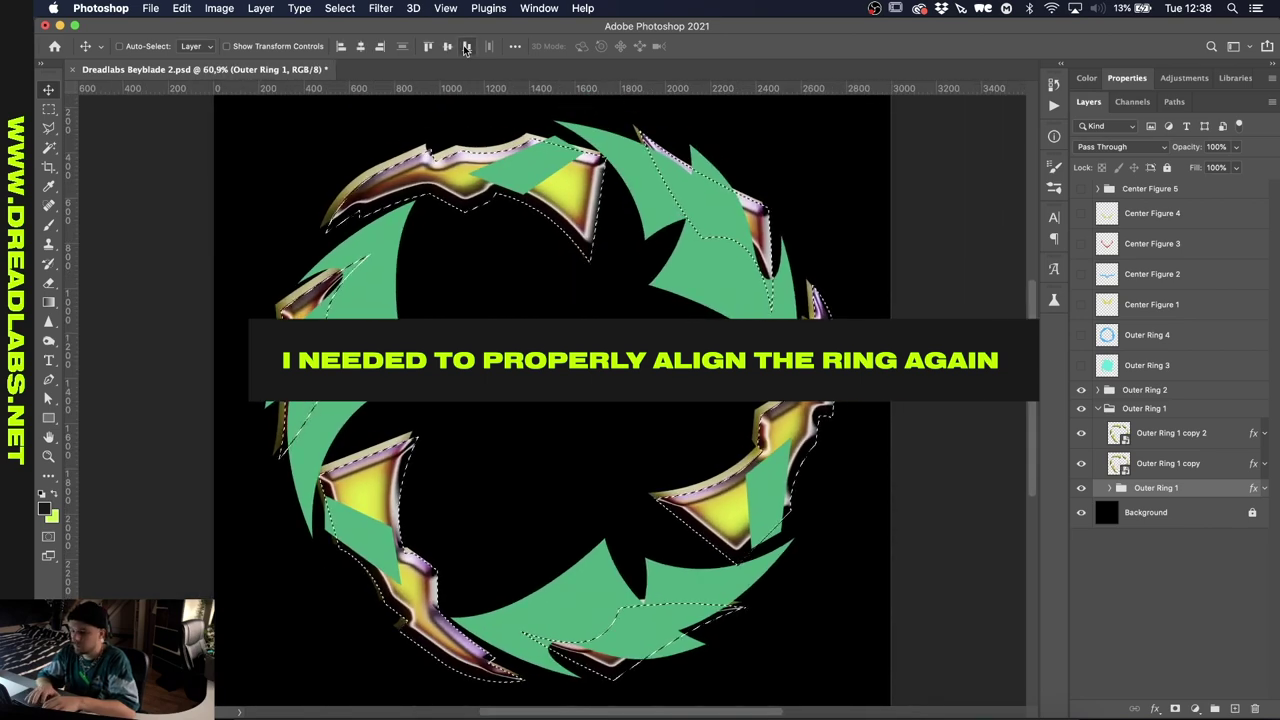
key("super+d")
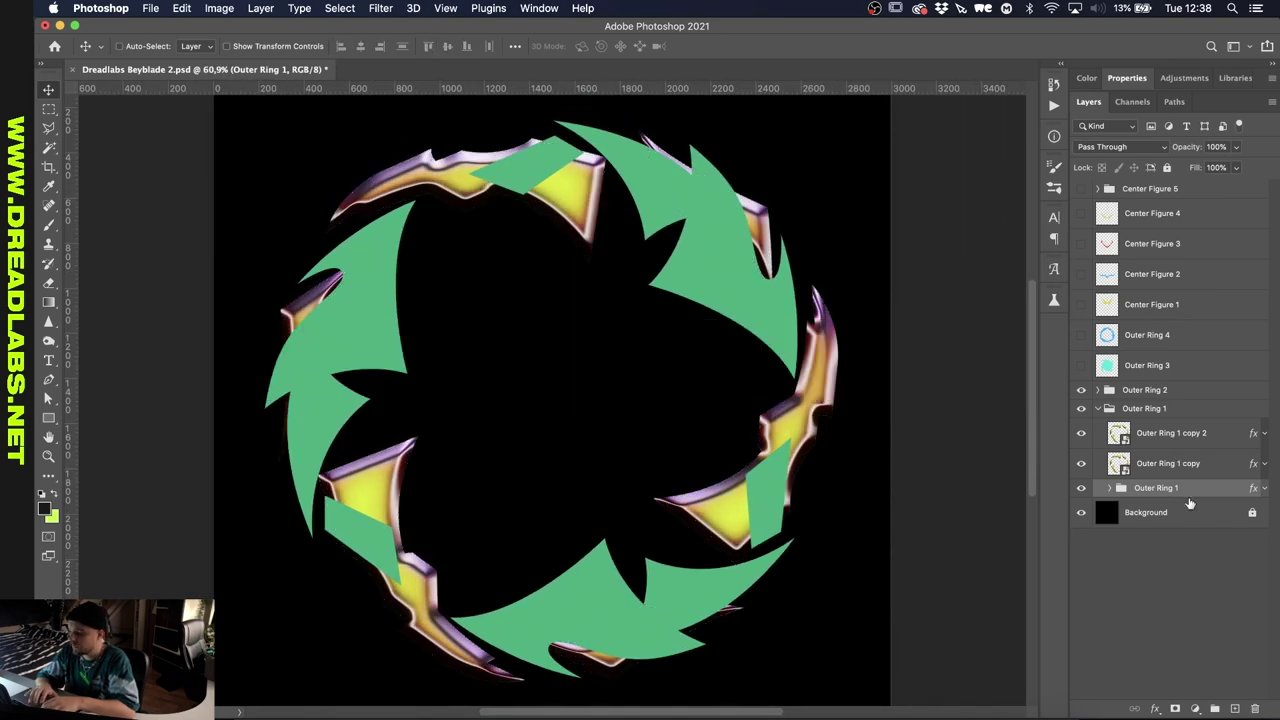
left_click(1097, 390)
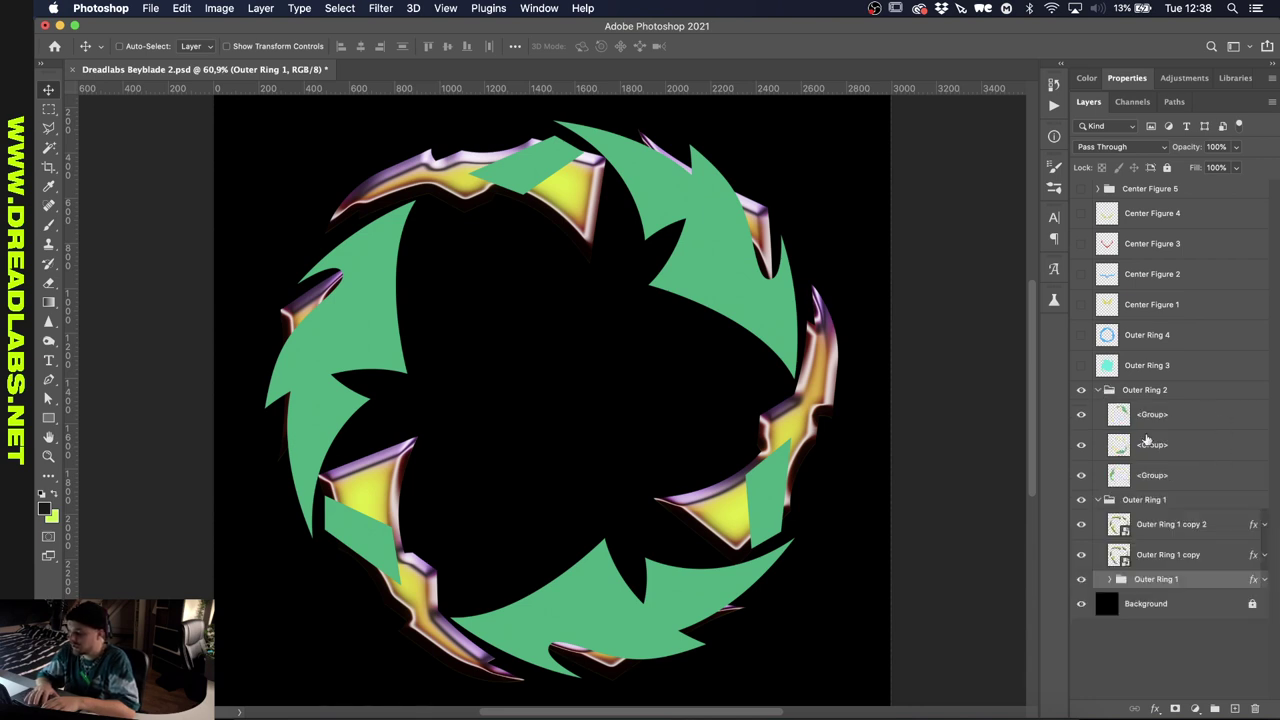
right_click(1195, 585)
- Copy the Outer Ring 1 layer style and paste it onto Outer Ring 2
left_click(1122, 514)
left_click(1097, 390)
left_click(1150, 395)
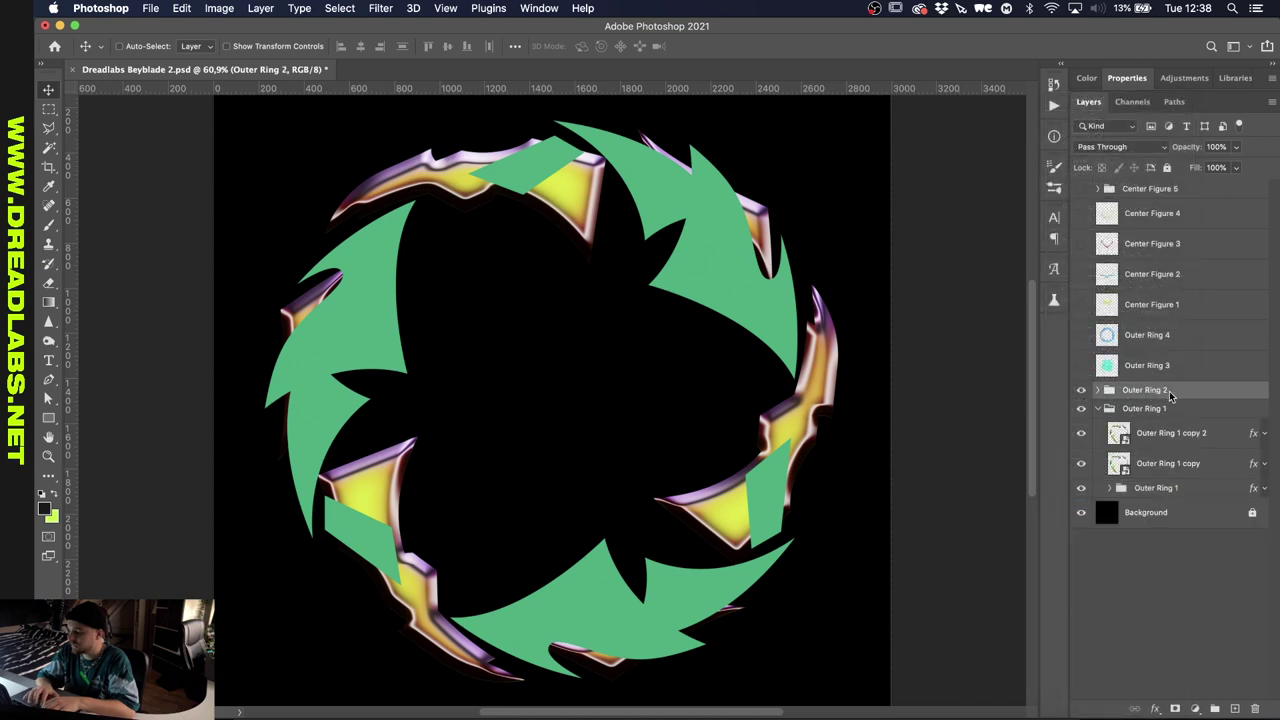
right_click(1170, 393)
left_click(1096, 528)
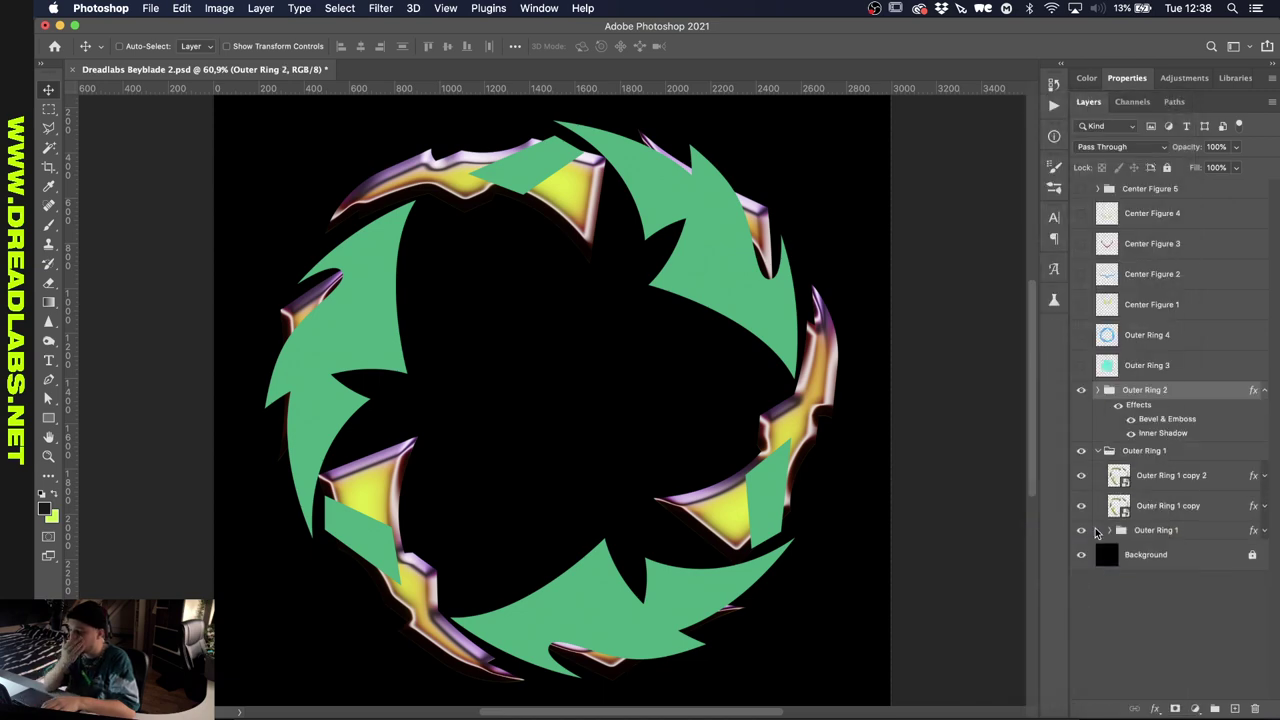
- Place Outer Ring 2 in a new group named Outer Ring 2
key("super+g")
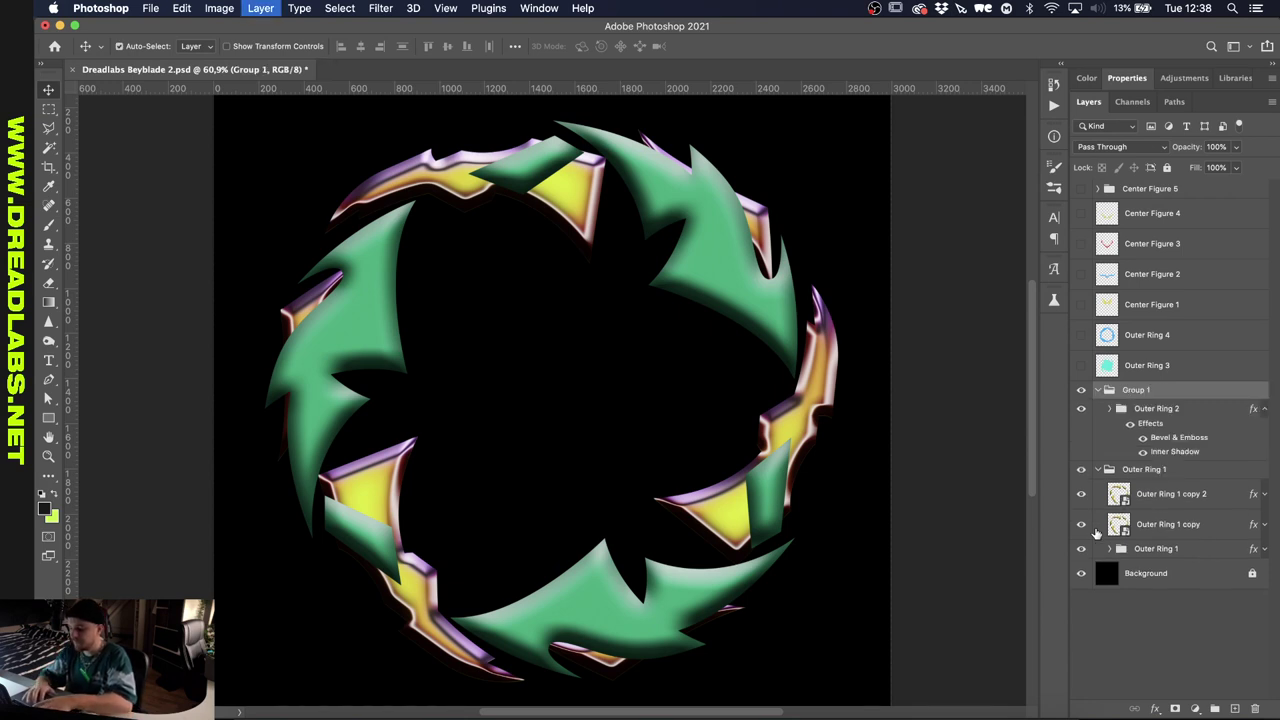
double_click(1143, 390)
type("Outer Ring 2")
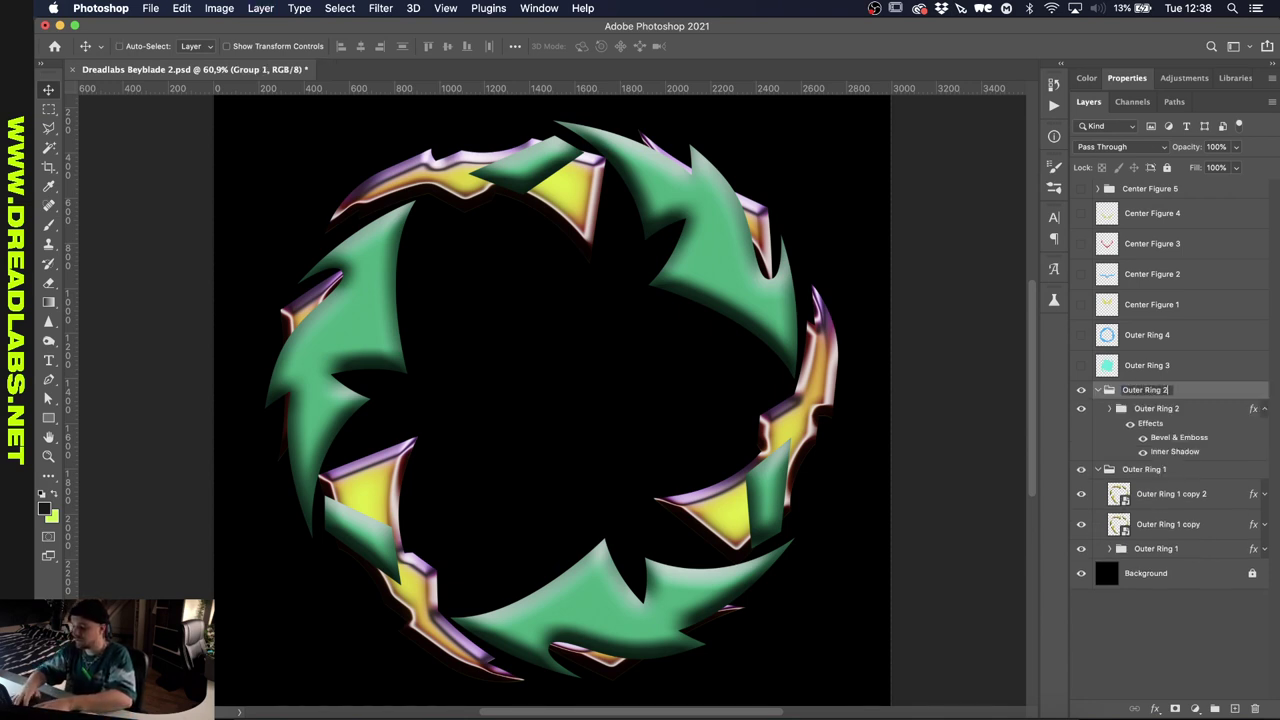
key("Return")
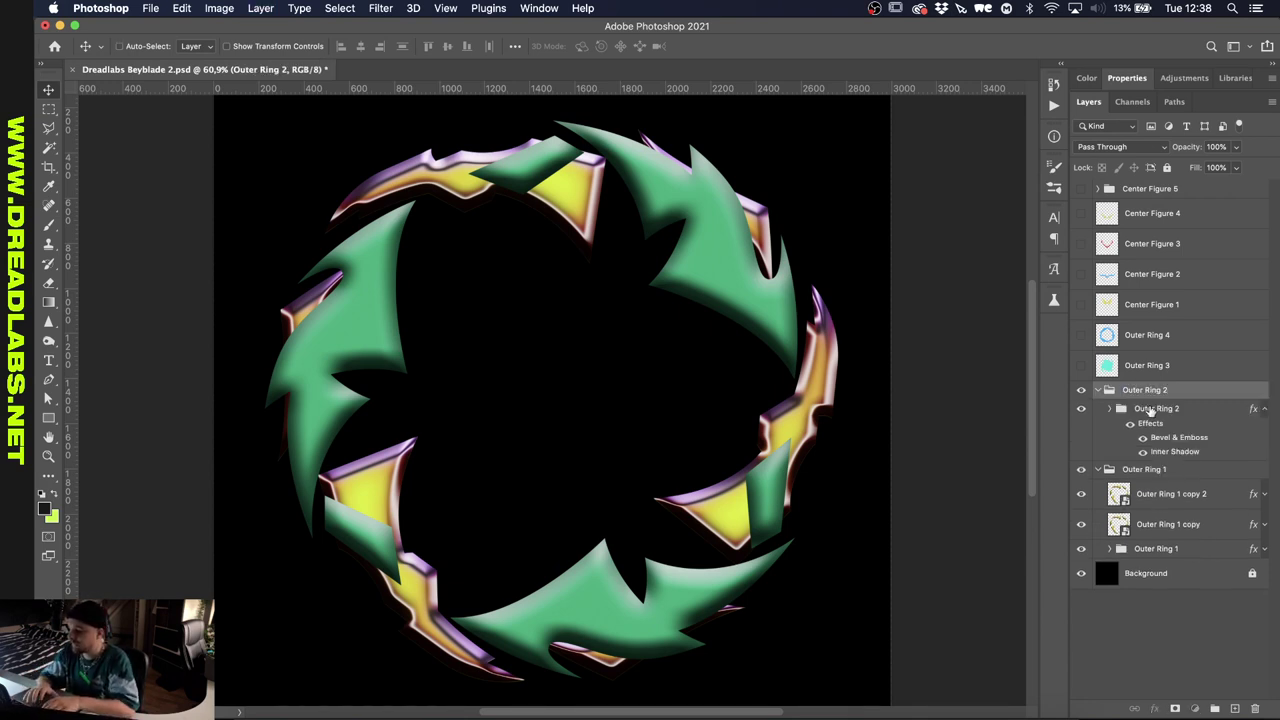
left_click(377, 405, "super")
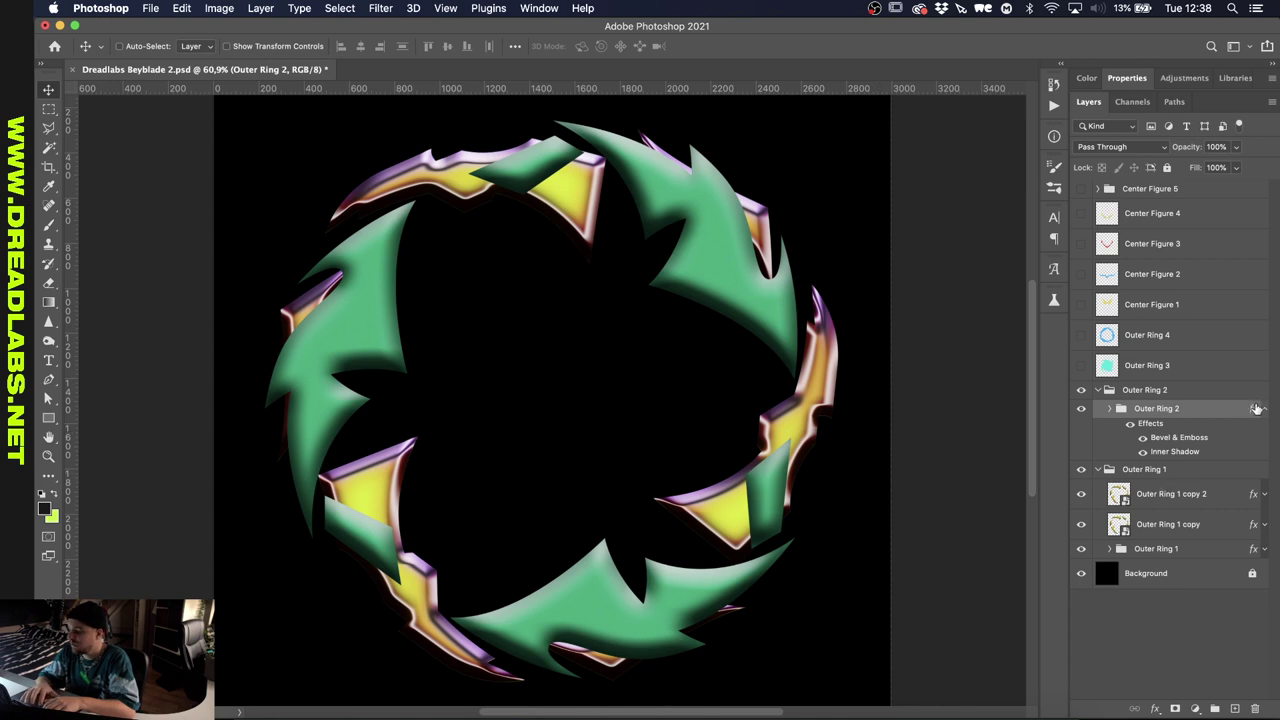
- Duplicate the Outer Ring 2 group and copy the chrome layer style from Outer Ring 1 copy
left_click(1265, 409)
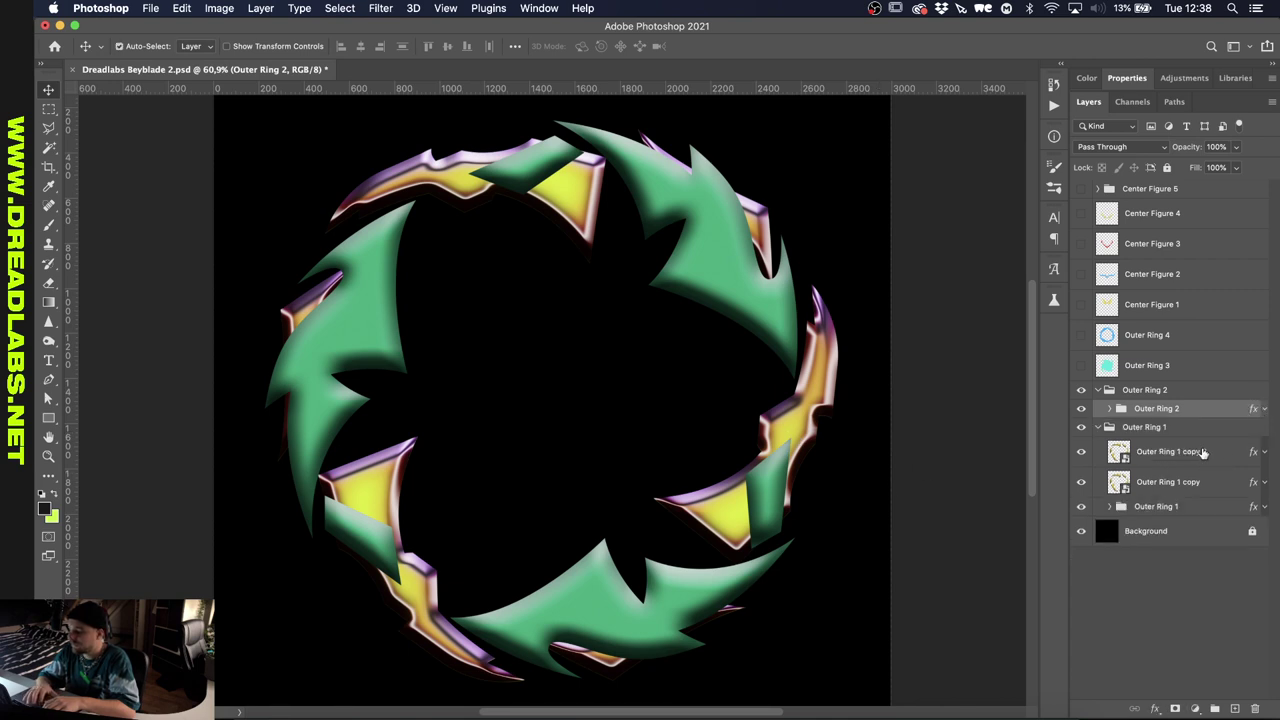
key("super+j")
key("super+j")
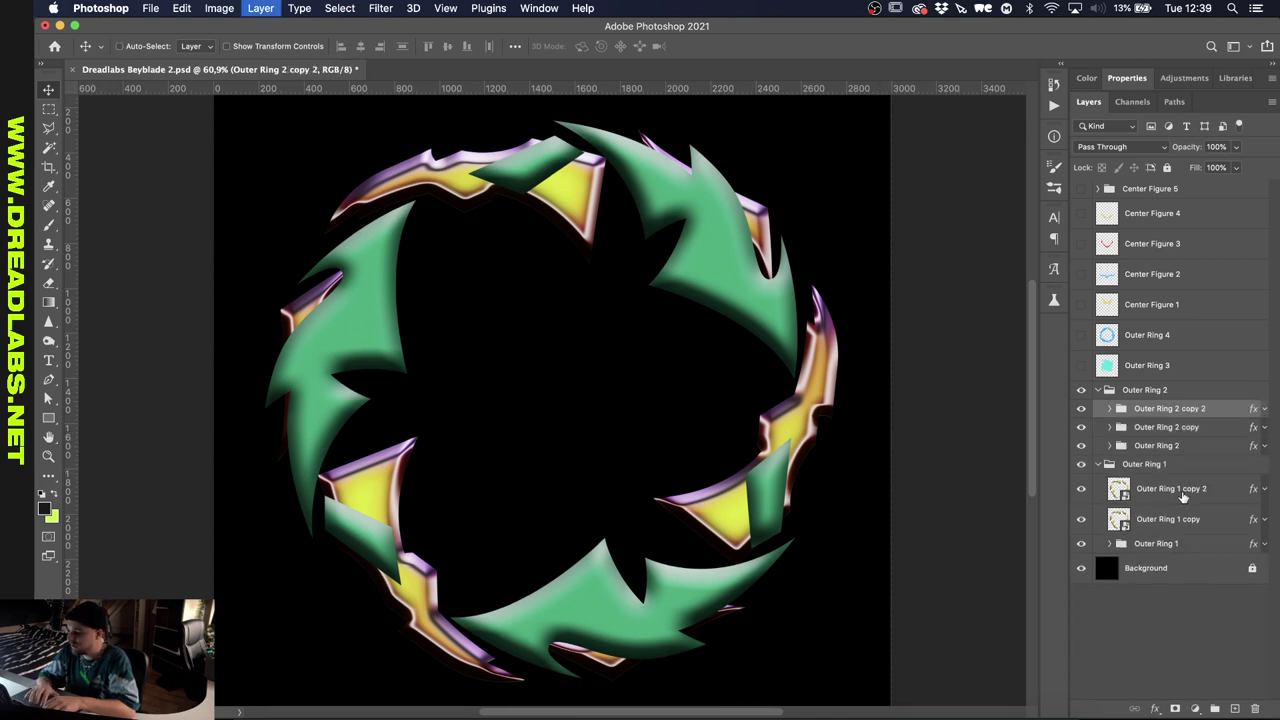
right_click(1181, 516)
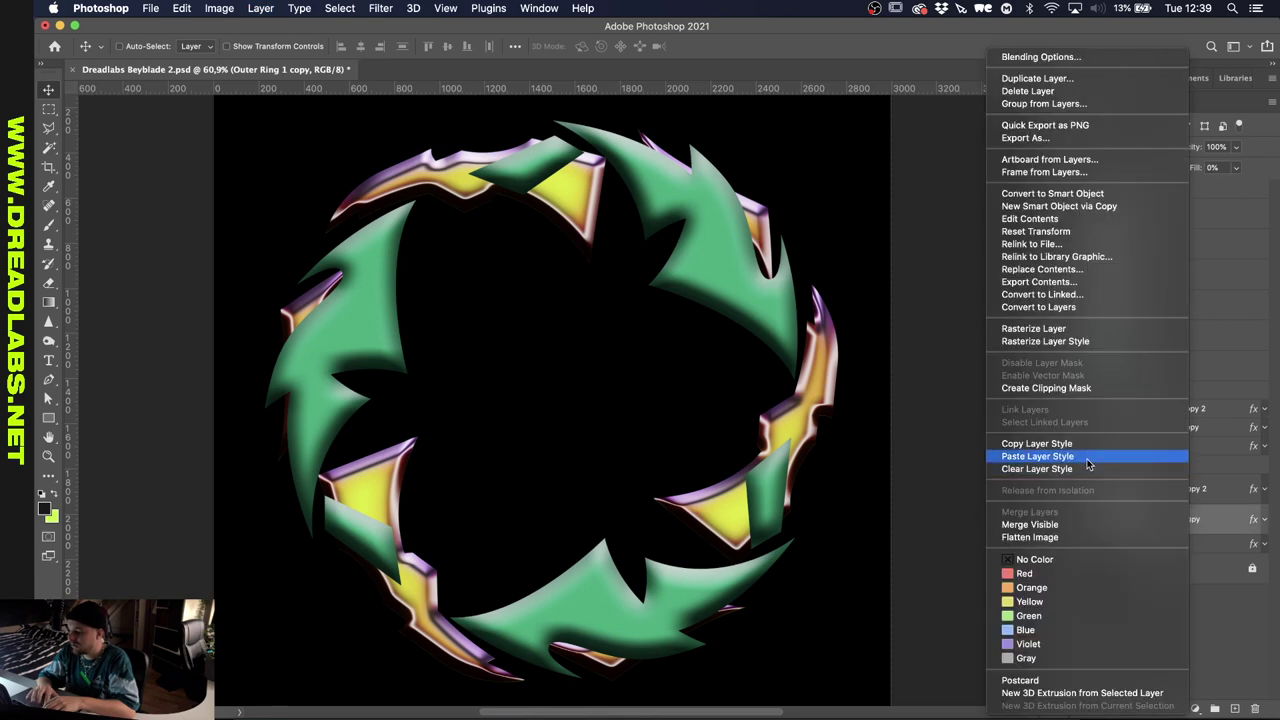
left_click(1087, 443)
right_click(1192, 467)
key("Escape")
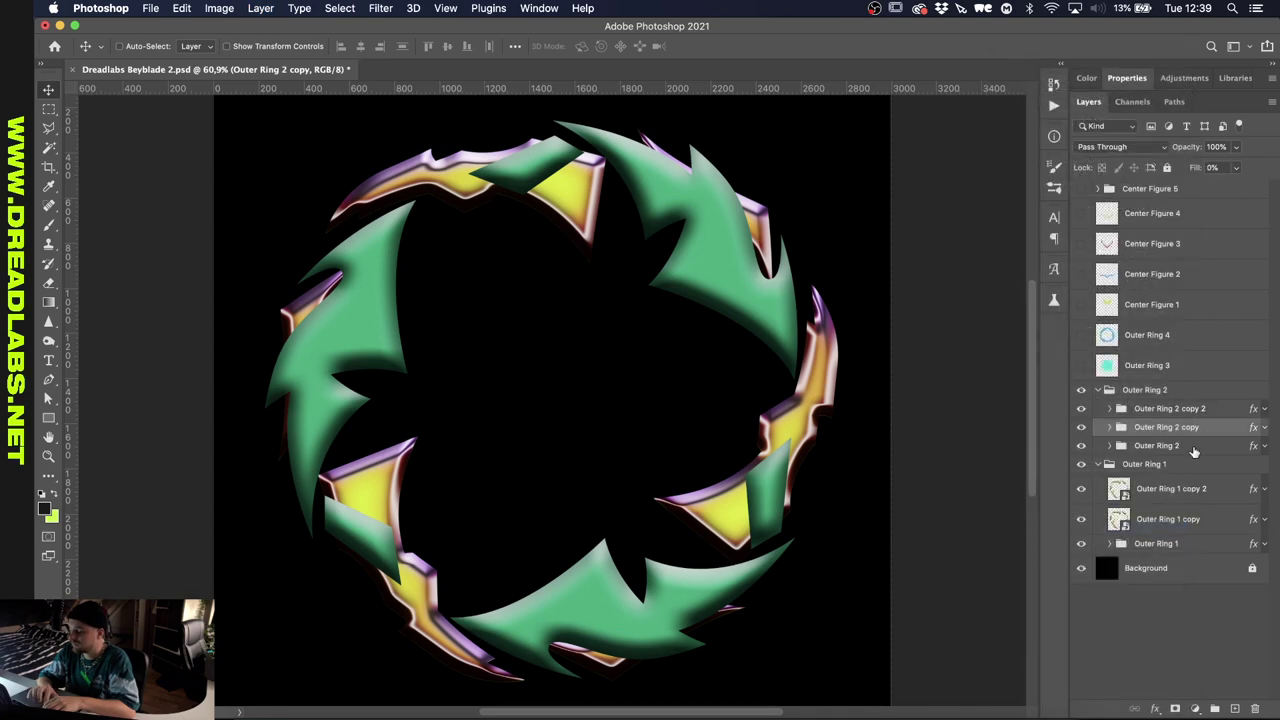
- Paste the chrome style onto Outer Ring 2 copy 2 and make Outer Ring 3 visible
right_click(1171, 427)
left_click(1087, 456)
right_click(1171, 408)
left_click(1088, 530)
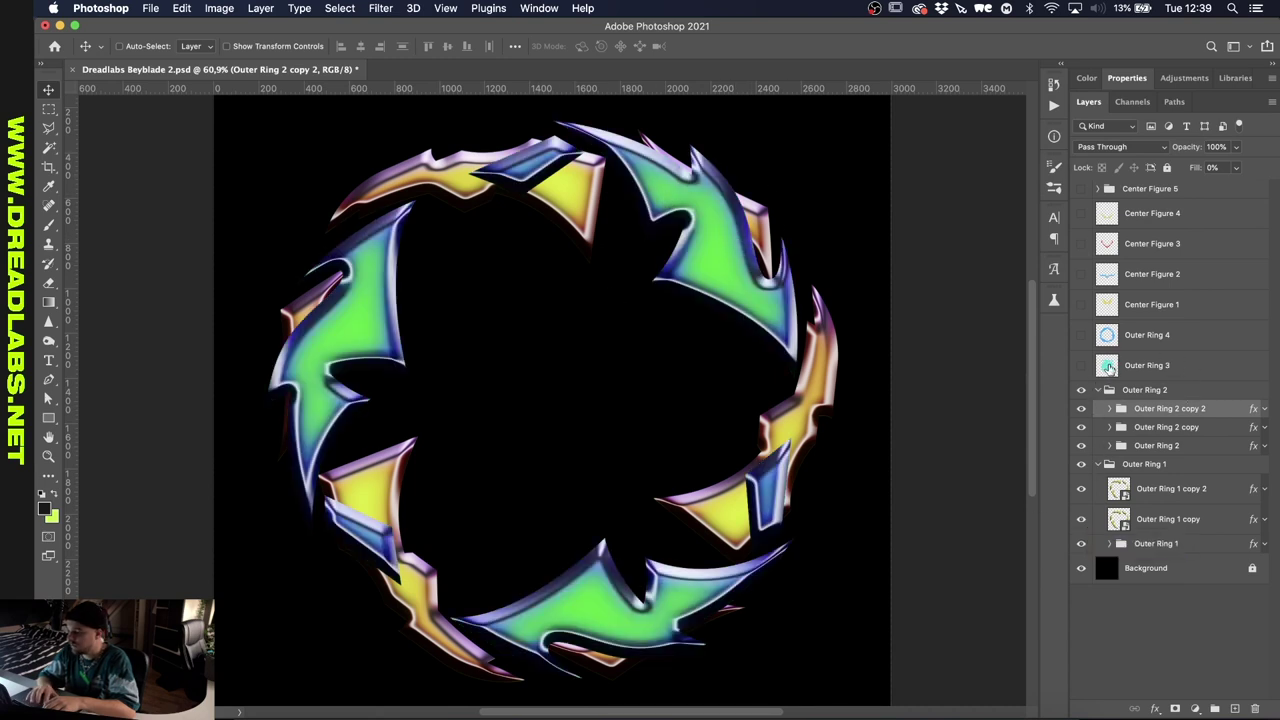
left_click(1158, 372)
left_click(1080, 366)
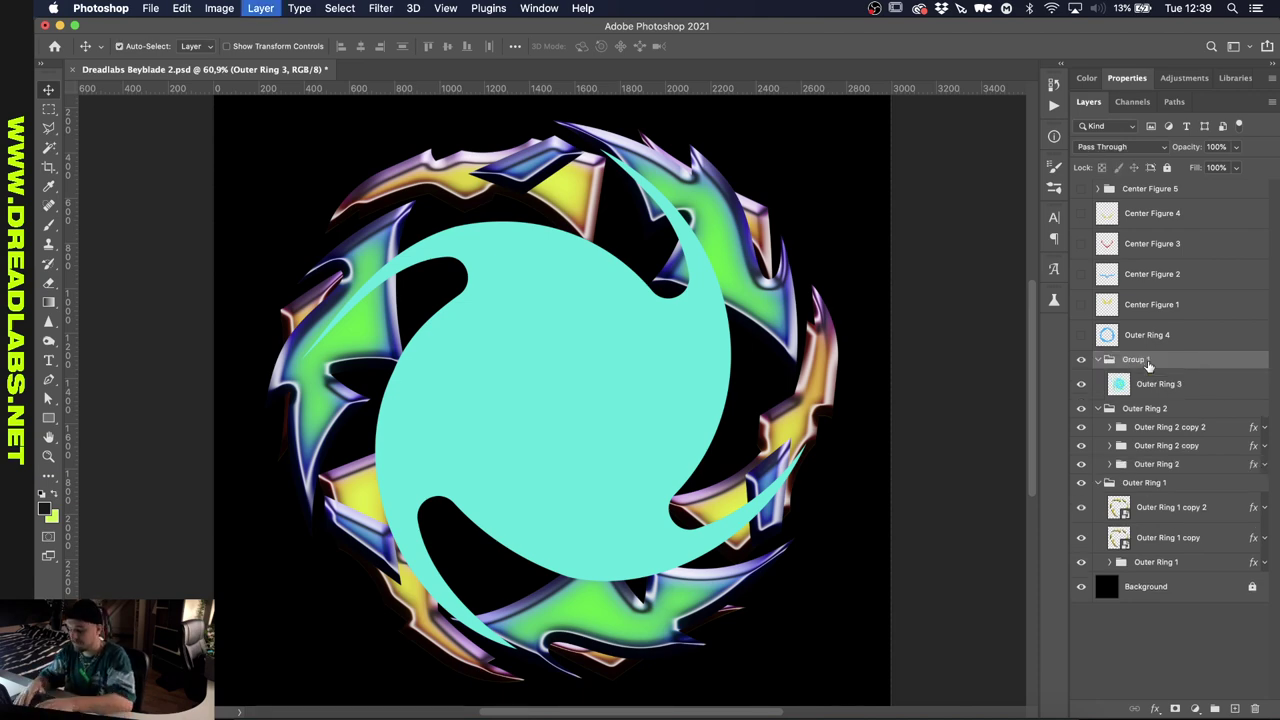
- Paste the chrome style onto the Outer Ring 3 copies and the Outer Ring 4 copy
right_click(1171, 386)
key("Escape")
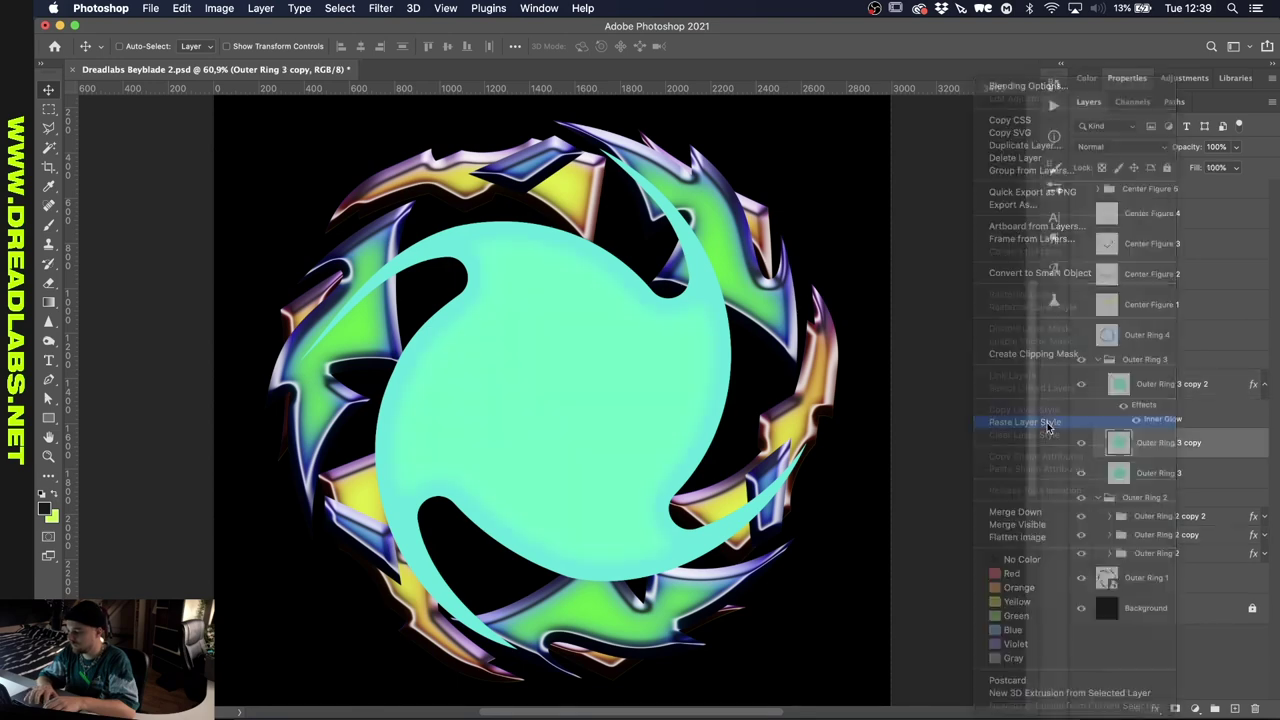
right_click(1144, 469)
left_click(1060, 514)
left_click(1098, 359)
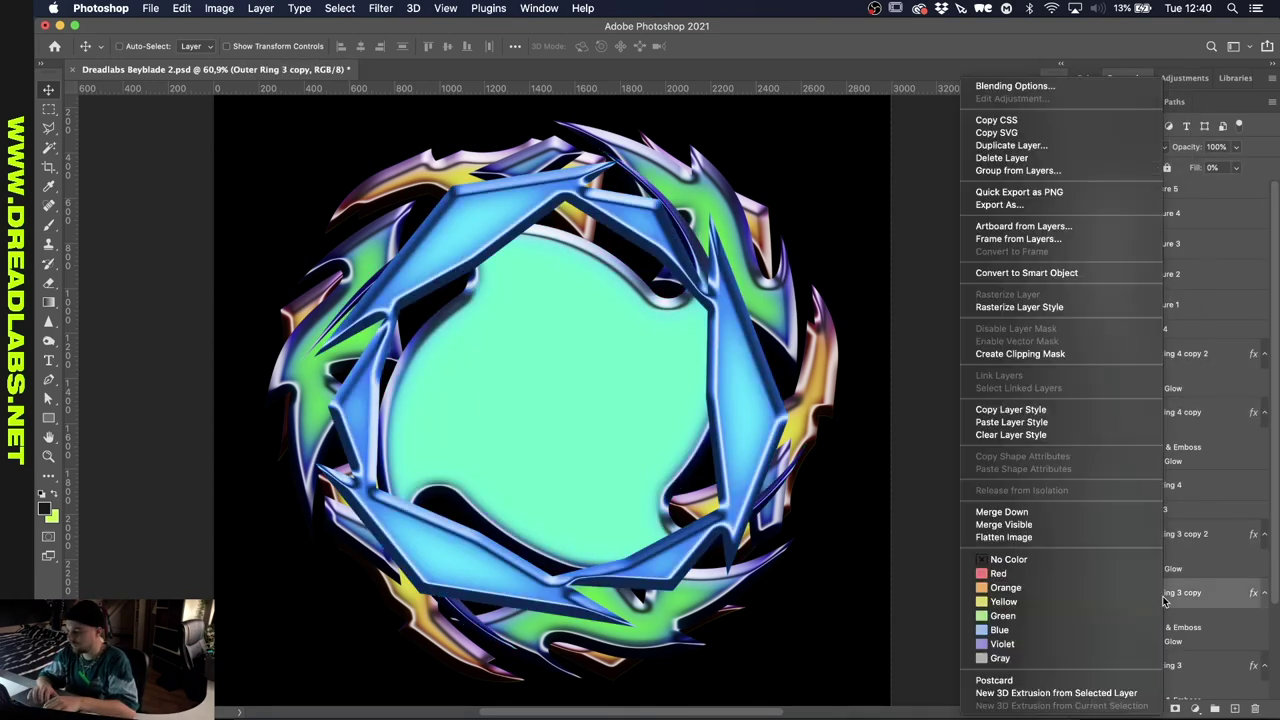
left_click(1145, 330)
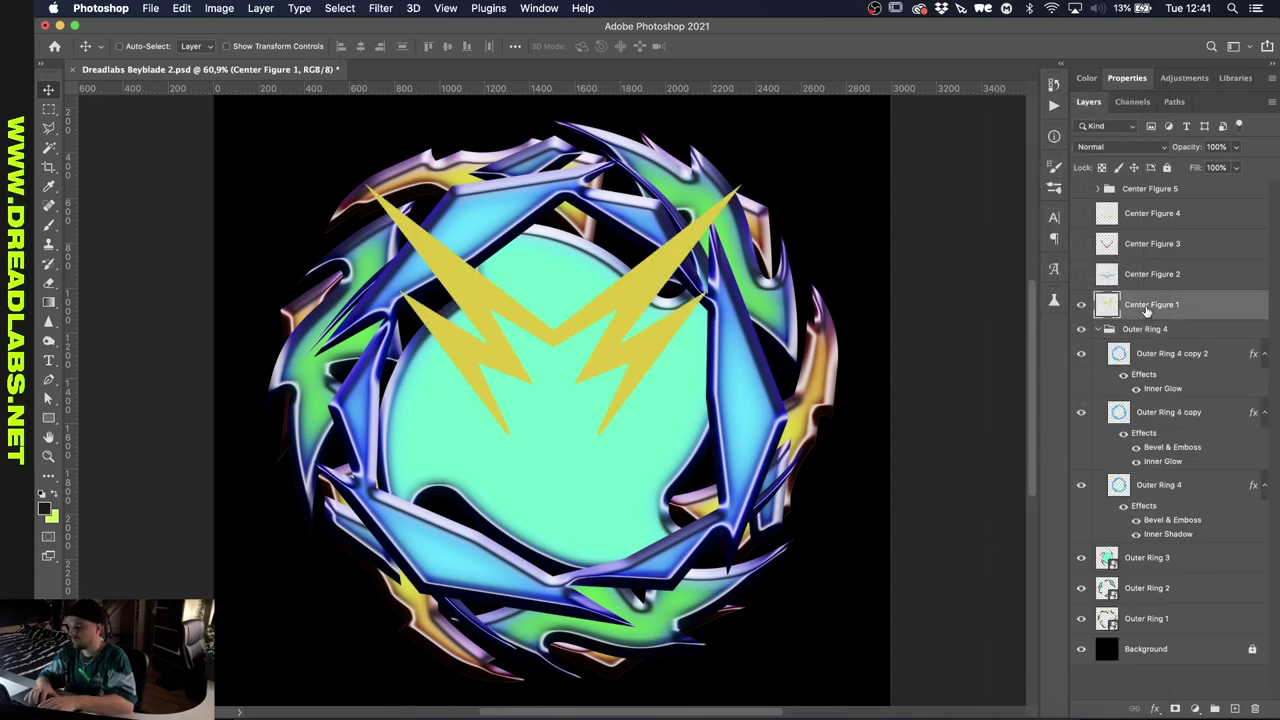
- Apply the chrome styling to Center Figure 1 and the other Center Figure layers
right_click(1172, 452)
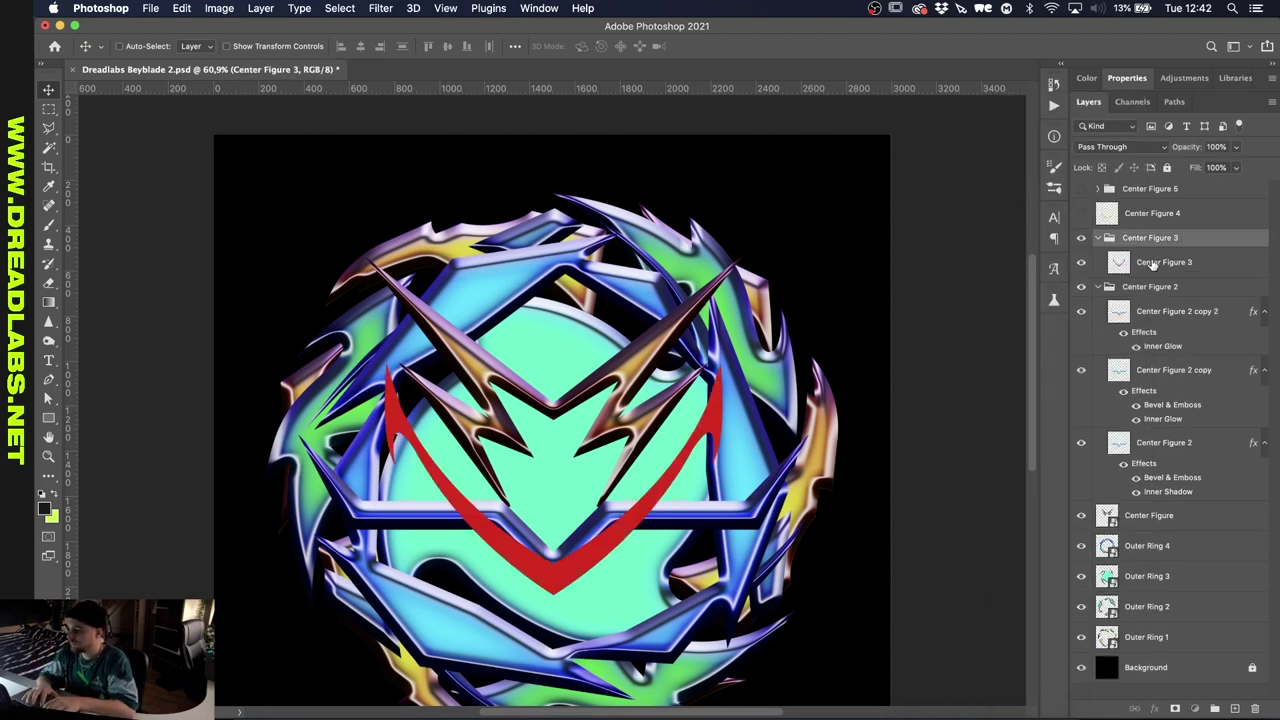
right_click(1176, 298)
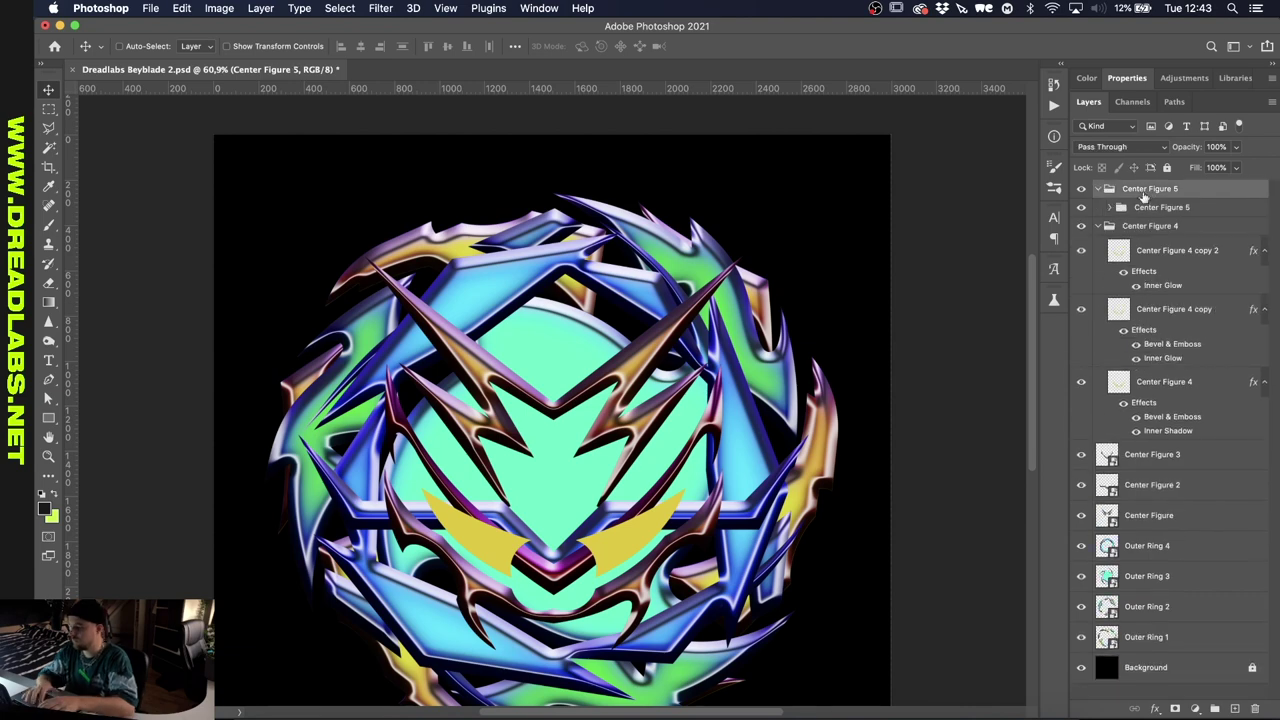
right_click(1110, 207)
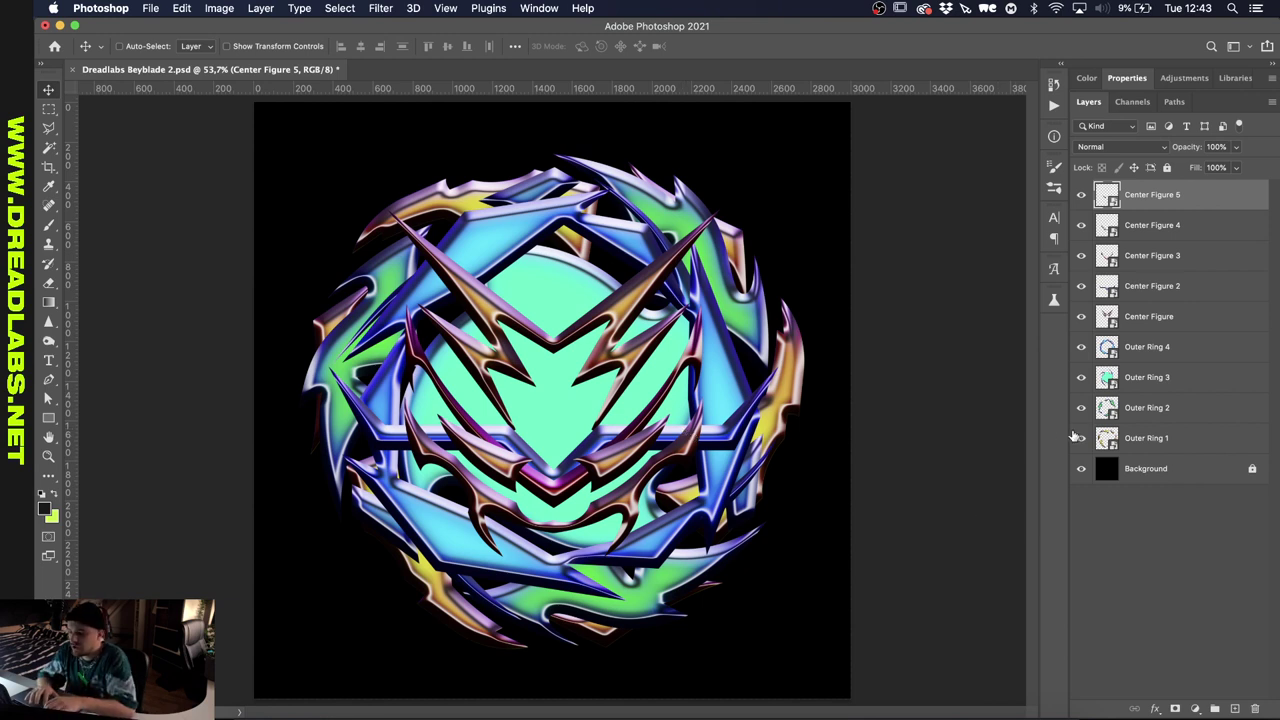
- Group Outer Ring 1 through Center Figure 5 into a group named 'Beyblade'
left_click(1153, 440)
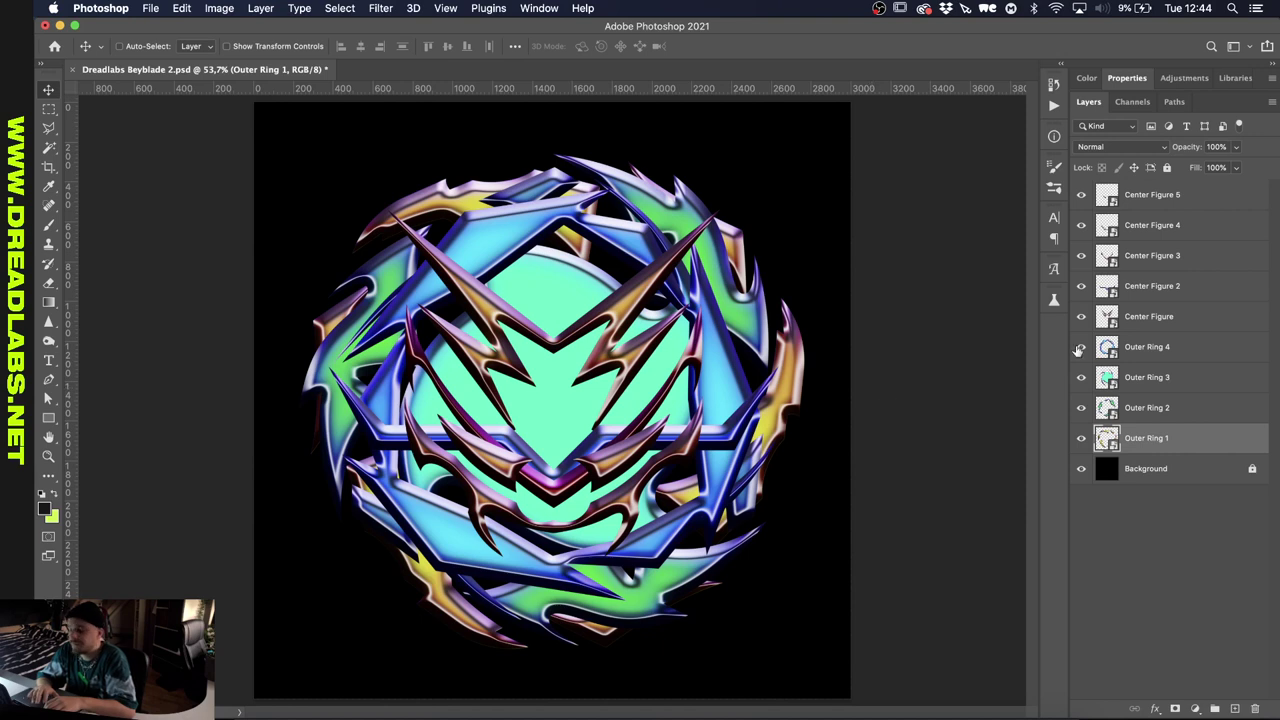
left_click(1167, 199, "shift")
key("super+g")
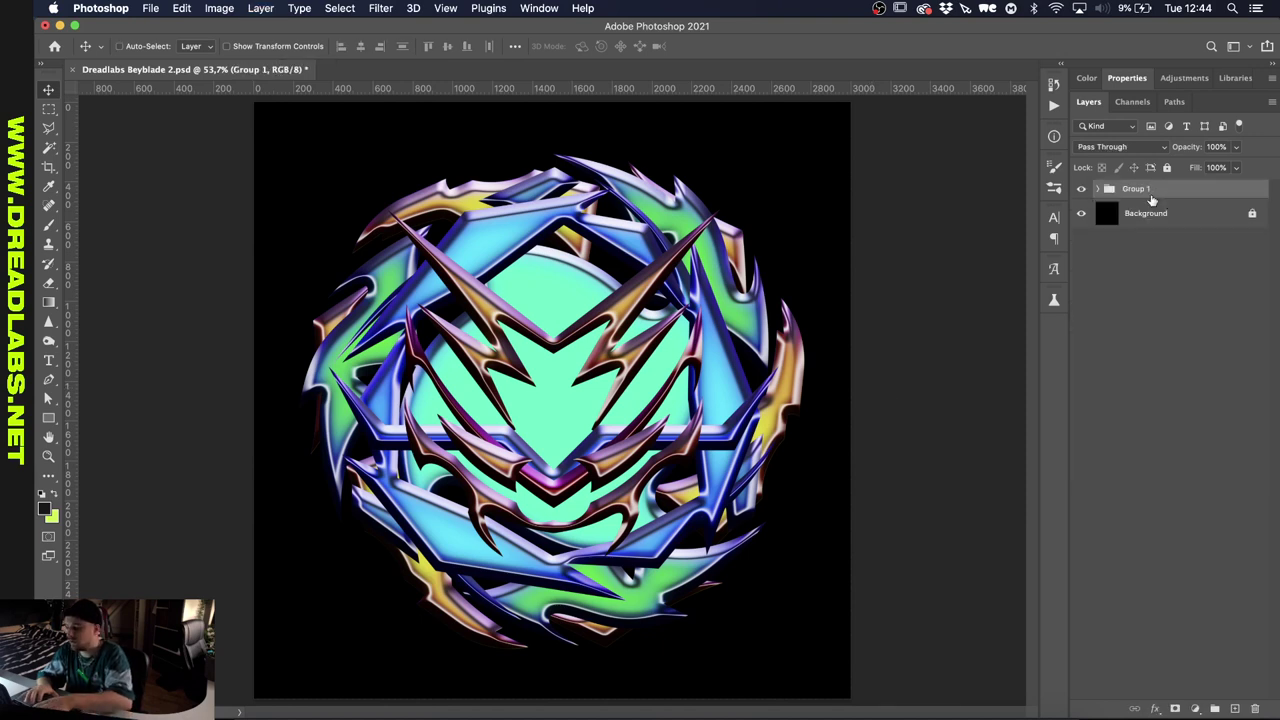
double_click(1133, 189)
type("Beybl")
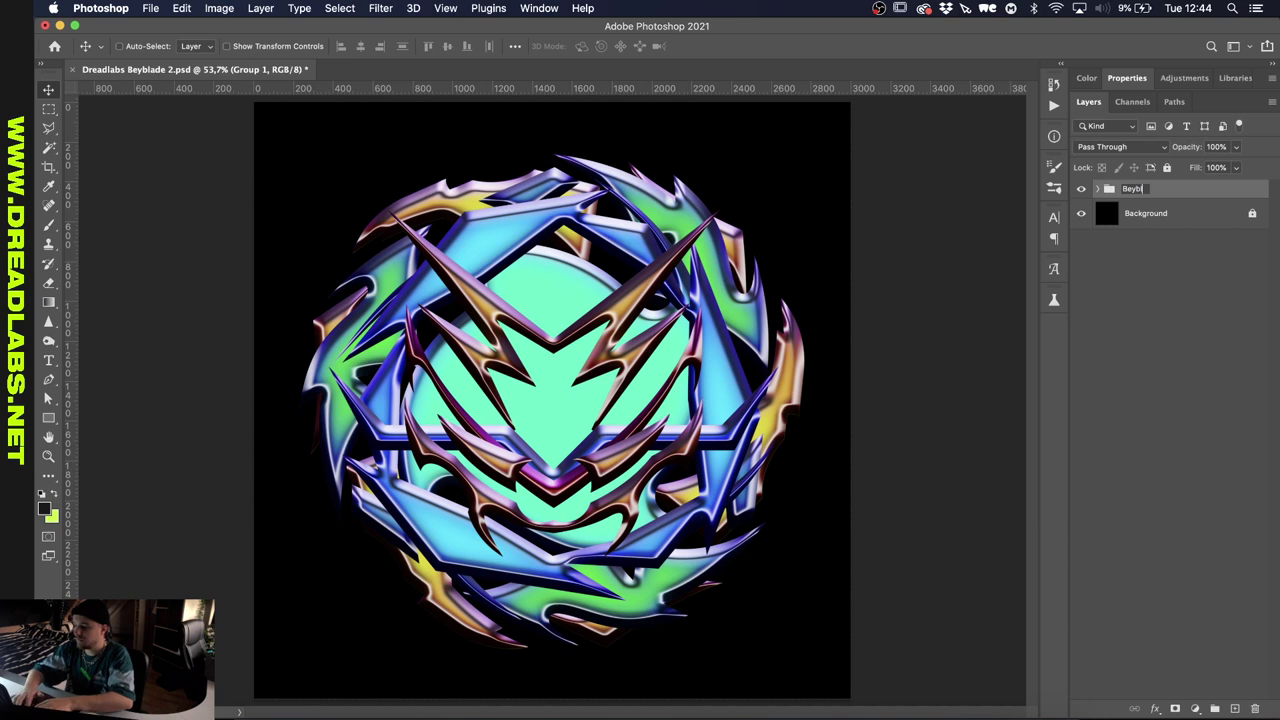
type("ade")
key("Return")
left_click(1098, 189)
left_click(1191, 217)
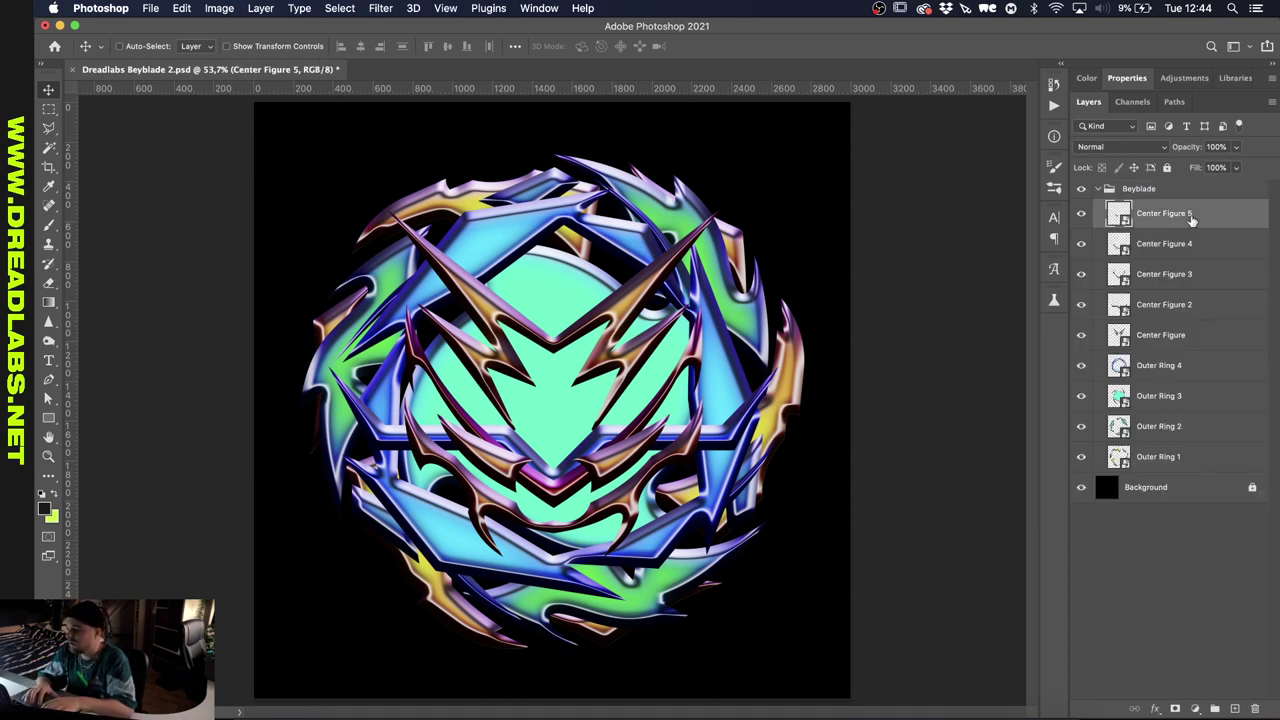
- Apply a Box Blur with radius 5 to the Center Figure 5 layer
left_click(381, 8)
mouse_move(437, 210)
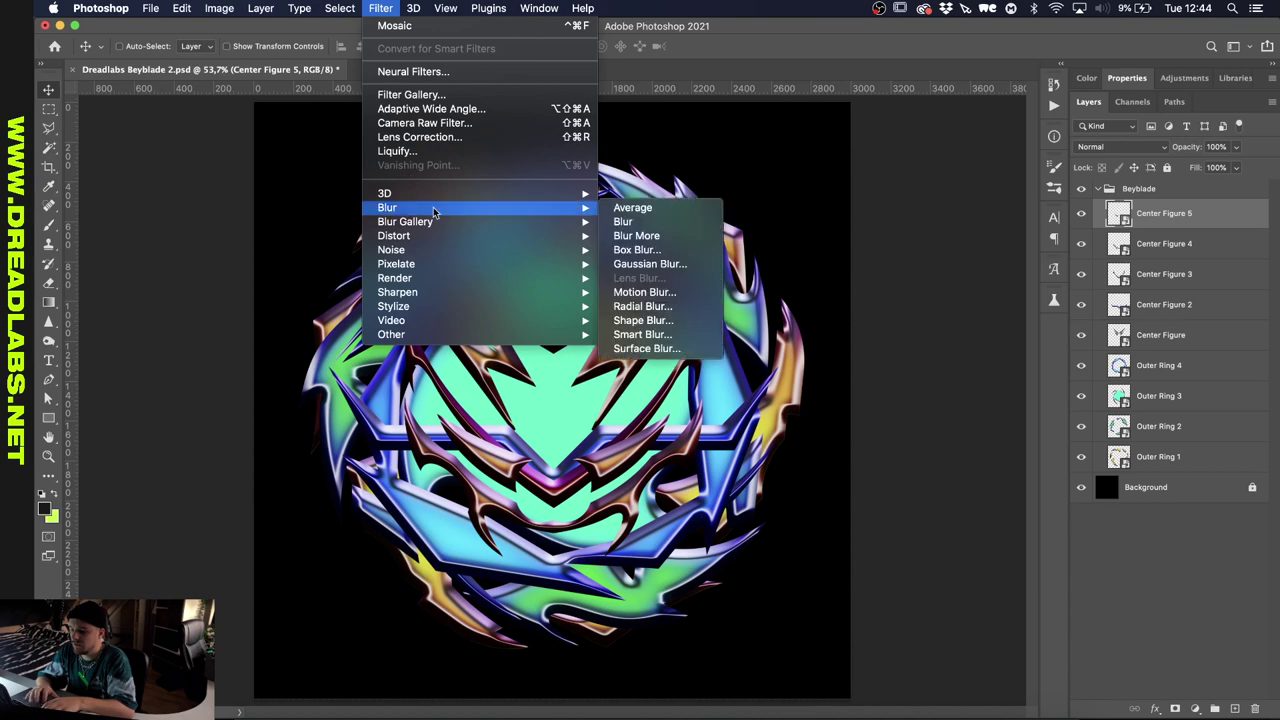
left_click(675, 250)
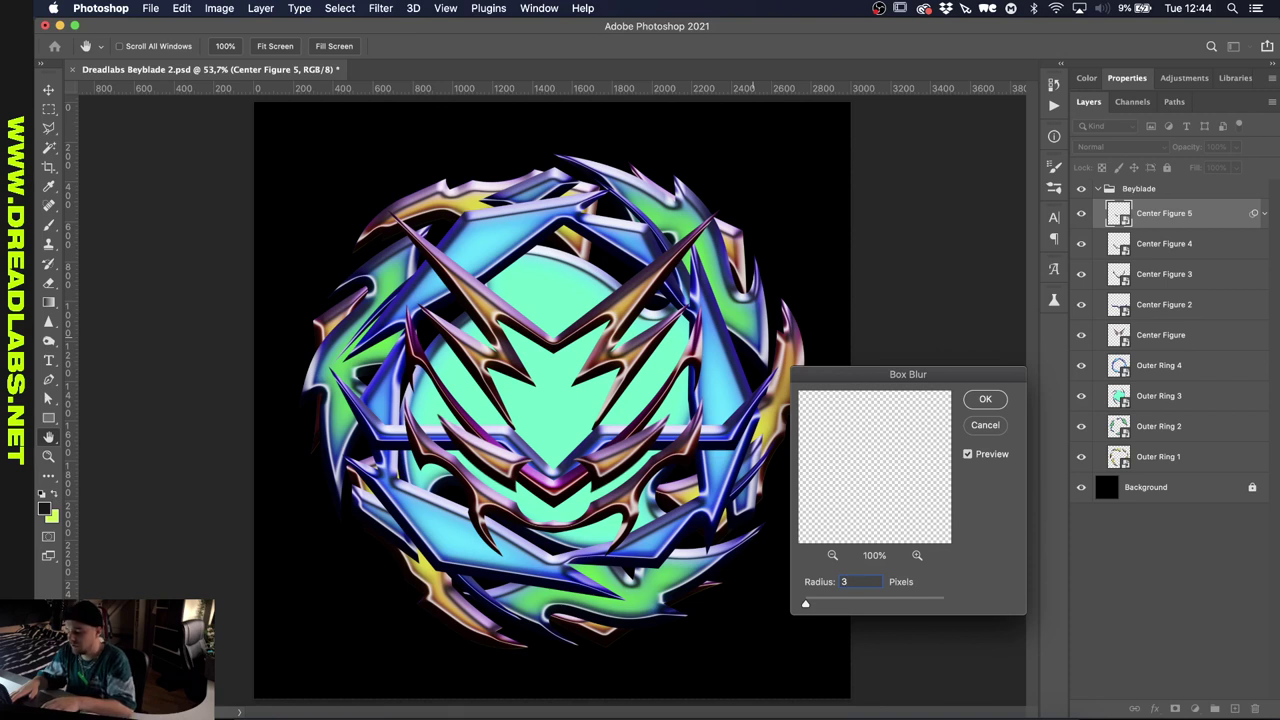
type("5")
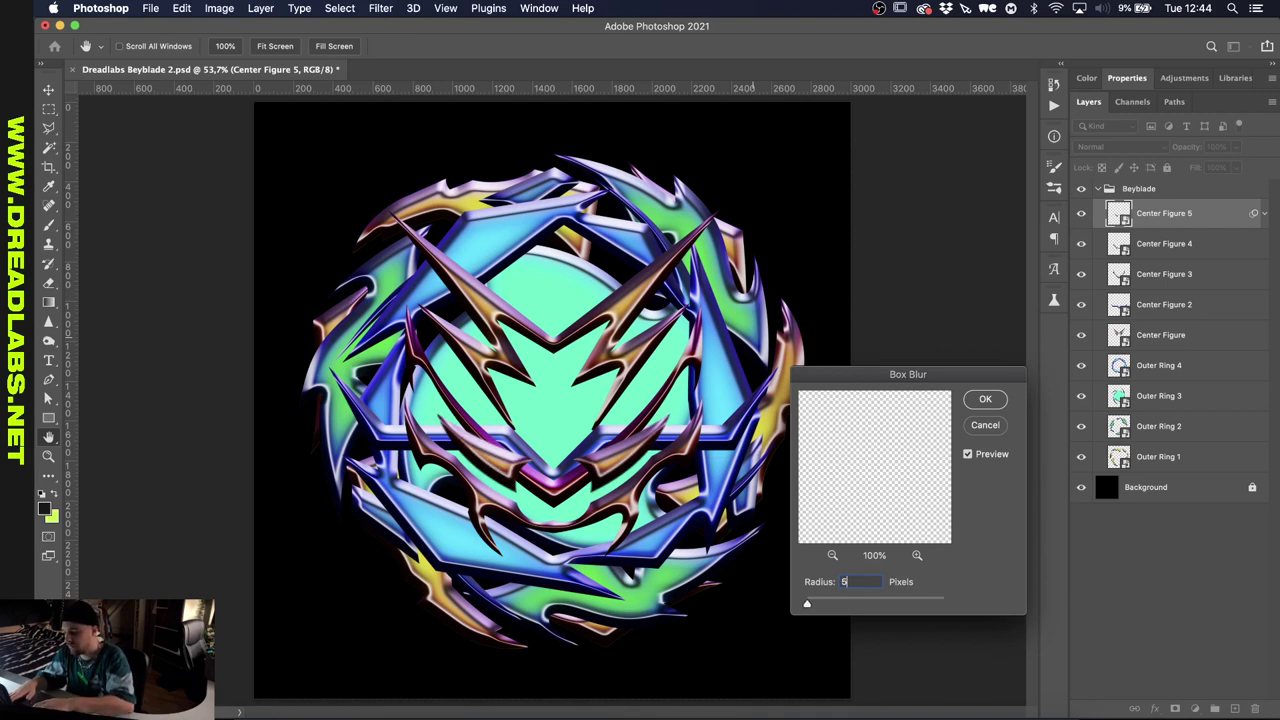
key("Return")
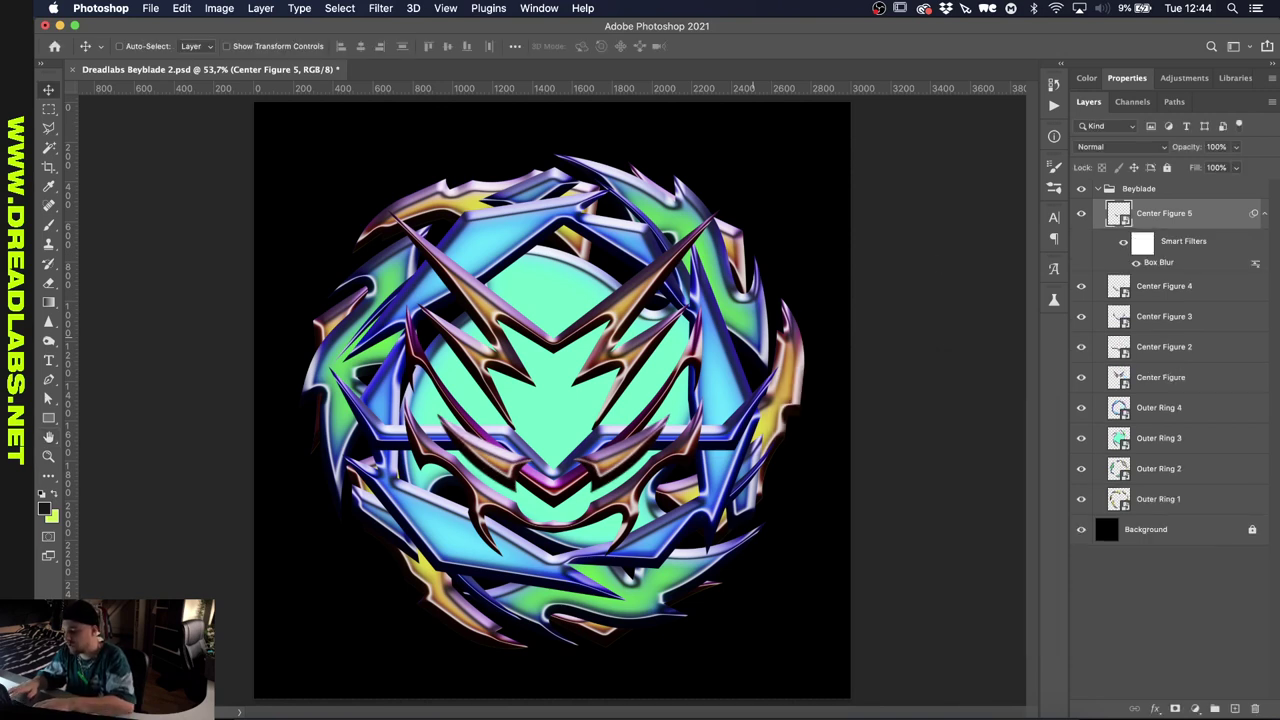
- Reapply the 5-pixel Box Blur to each lower ring and center-figure layer, down to Outer Ring 4
left_click(1264, 214)
key("alt+bracketleft")
key("ctrl+super+f")
key("alt+bracketleft")
key("alt+ctrl+super+f")
key("Return")
key("alt+bracketleft")
key("alt+ctrl+super+f")
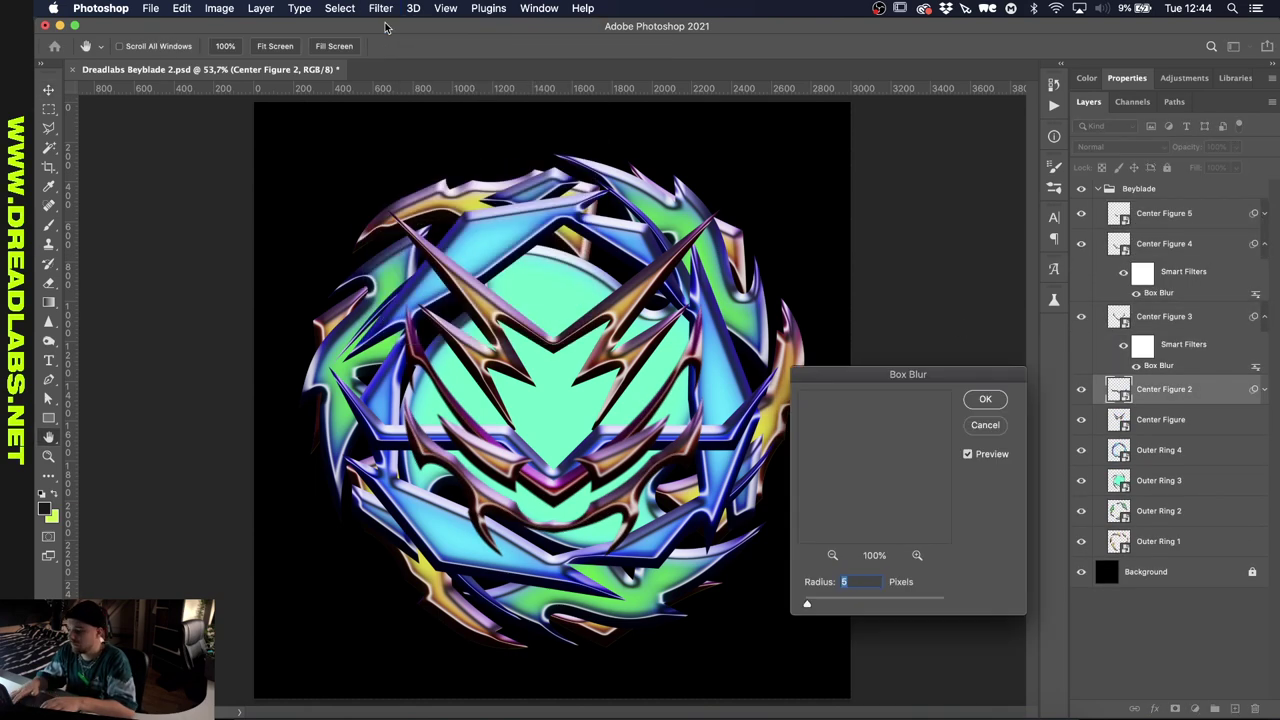
key("Return")
key("alt+bracketleft")
key("ctrl+super+f")
key("alt+bracketleft")
key("alt+ctrl+super+f")
key("Return")
key("alt+bracketleft")
key("alt+ctrl+super+f")
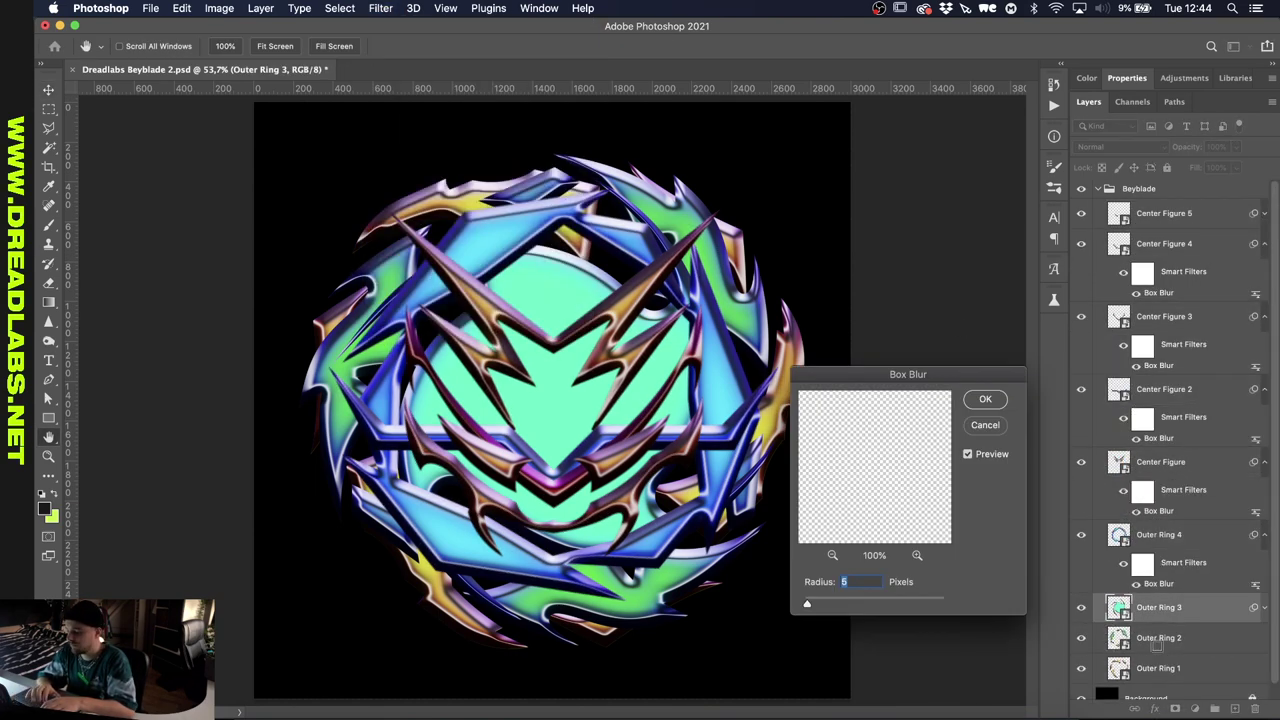
key("Return")
key("alt+bracketleft")
key("ctrl+super+f")
key("alt+bracketleft")
key("ctrl+super+f")
left_click(1098, 188)
scroll(515, 290, "up", 3)
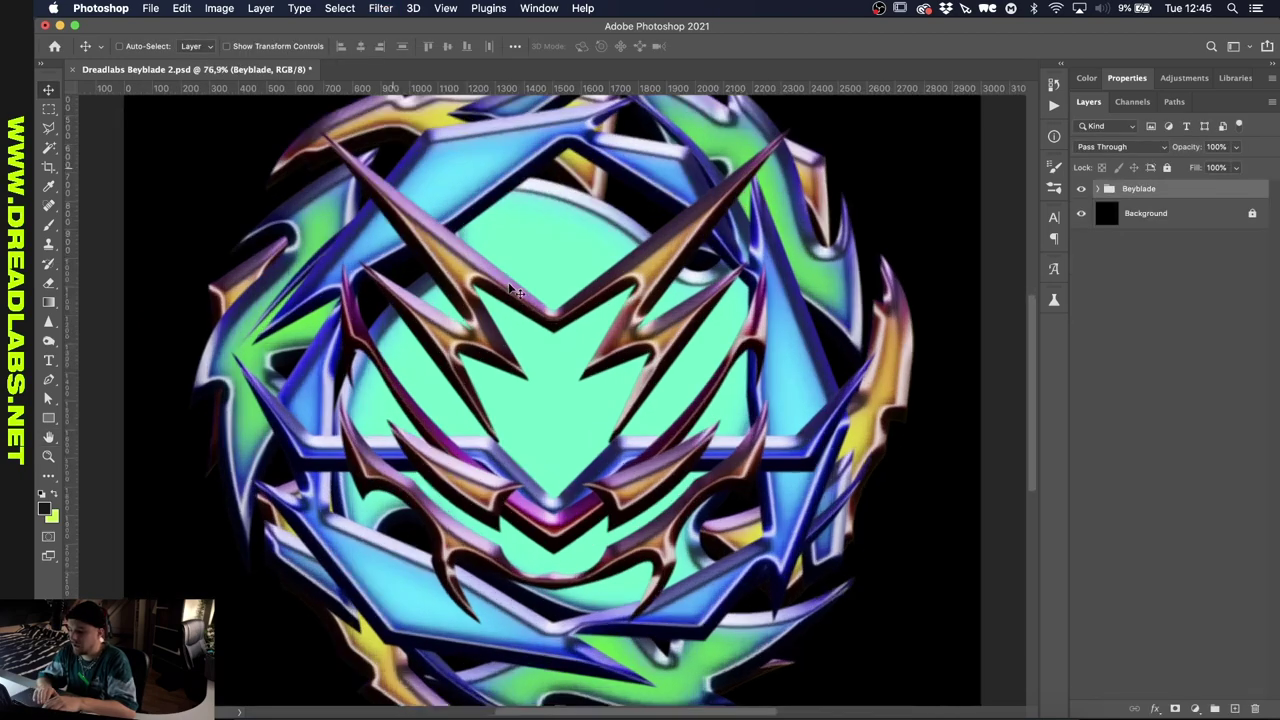
scroll(515, 290, "up", 5)
- Add a new Layer 1 above the group and fill it with the Noise Texture action
scroll(515, 290, "down", 5)
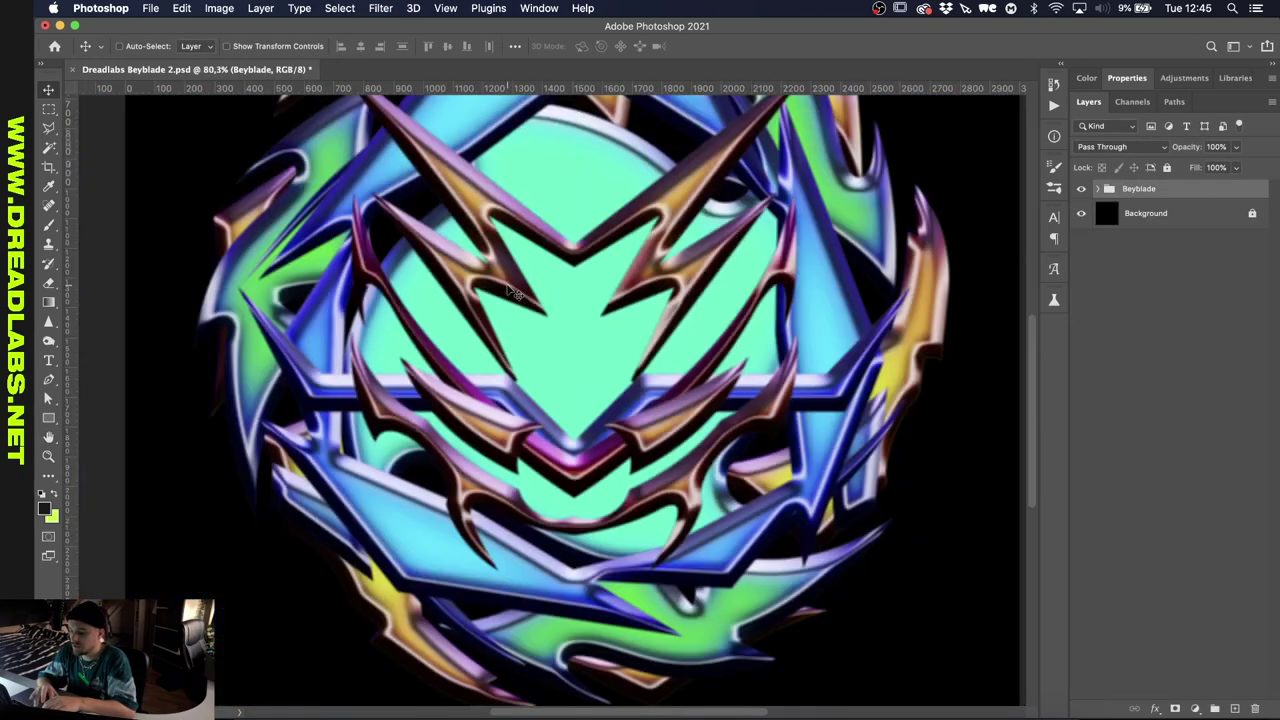
key("super+0")
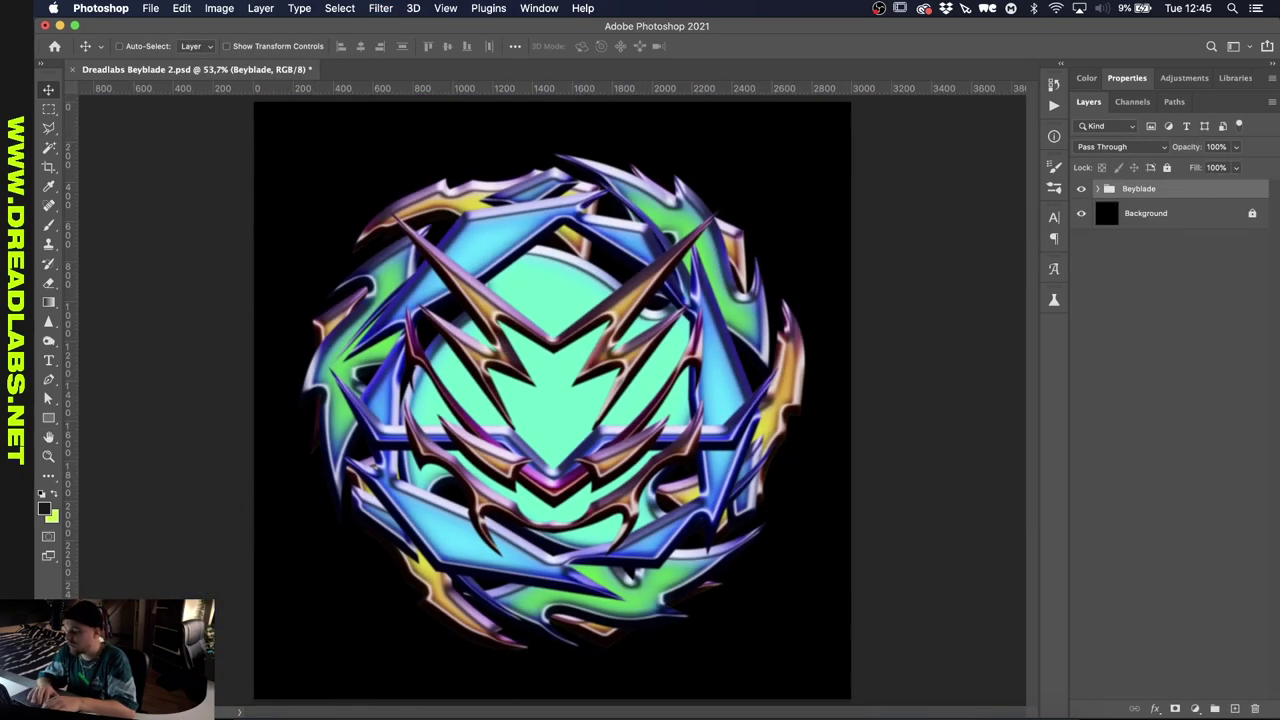
left_click(1235, 708)
left_click(1054, 105)
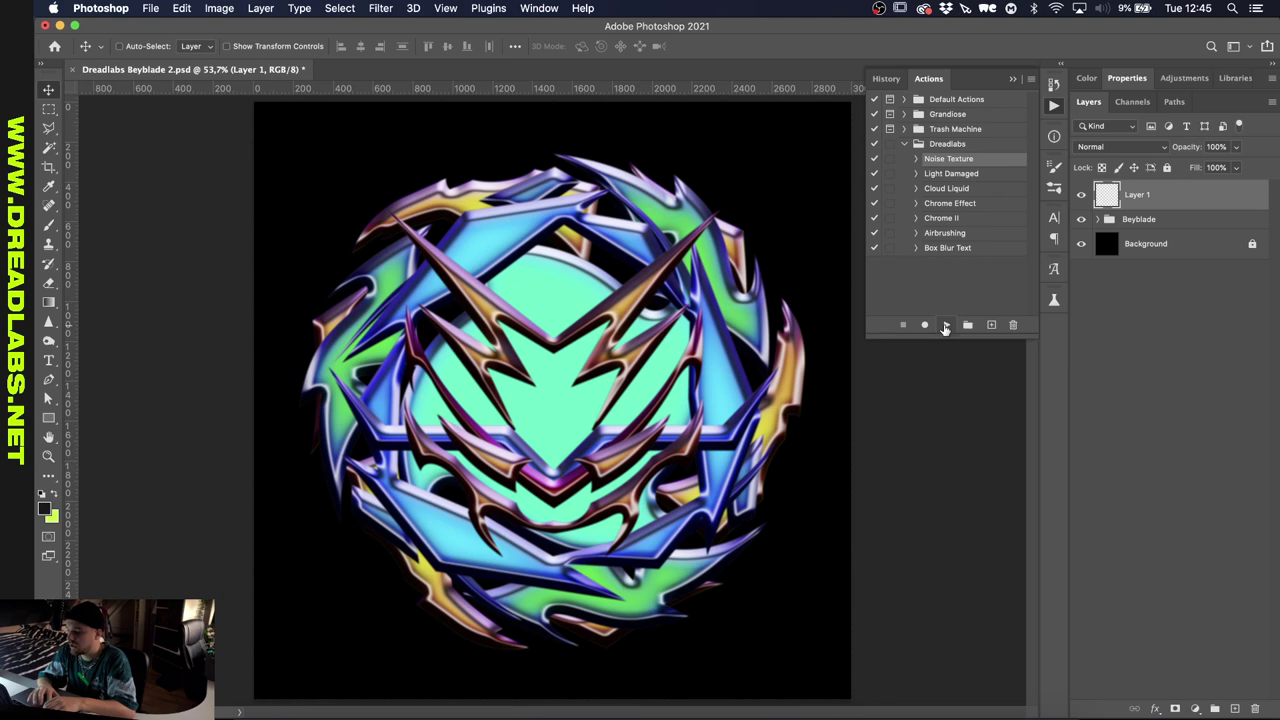
left_click(945, 326)
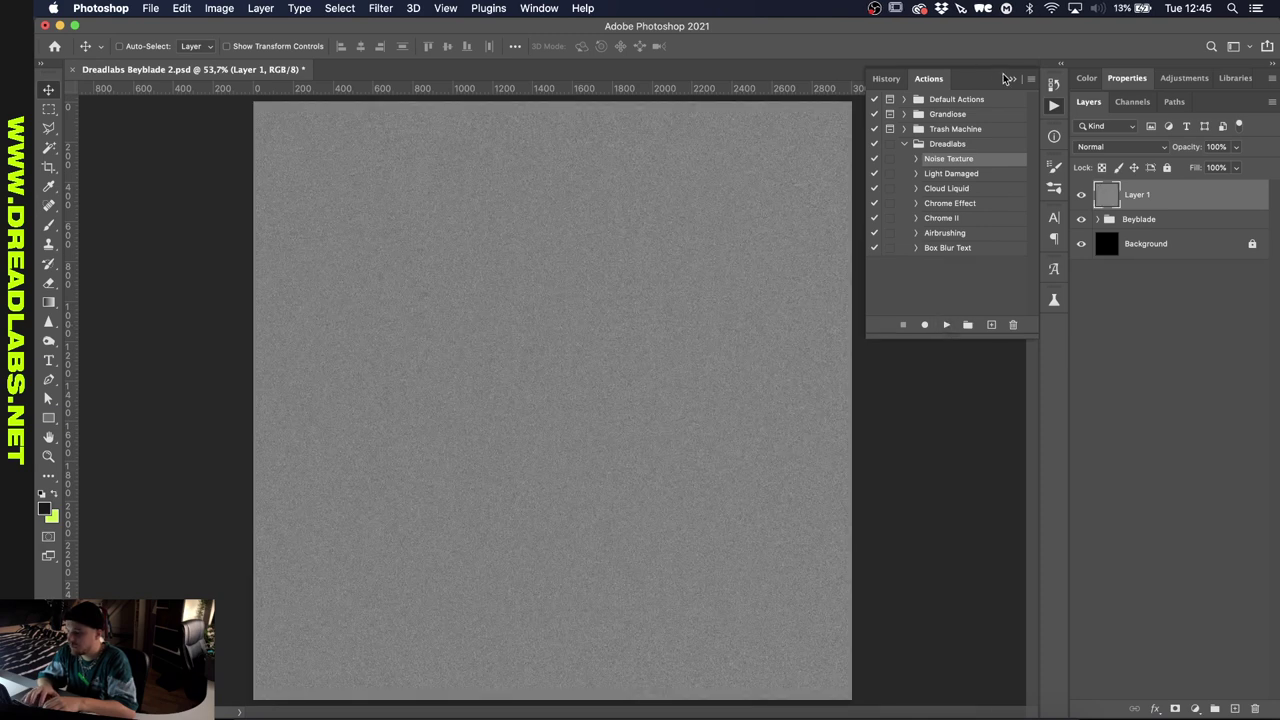
left_click(1010, 79)
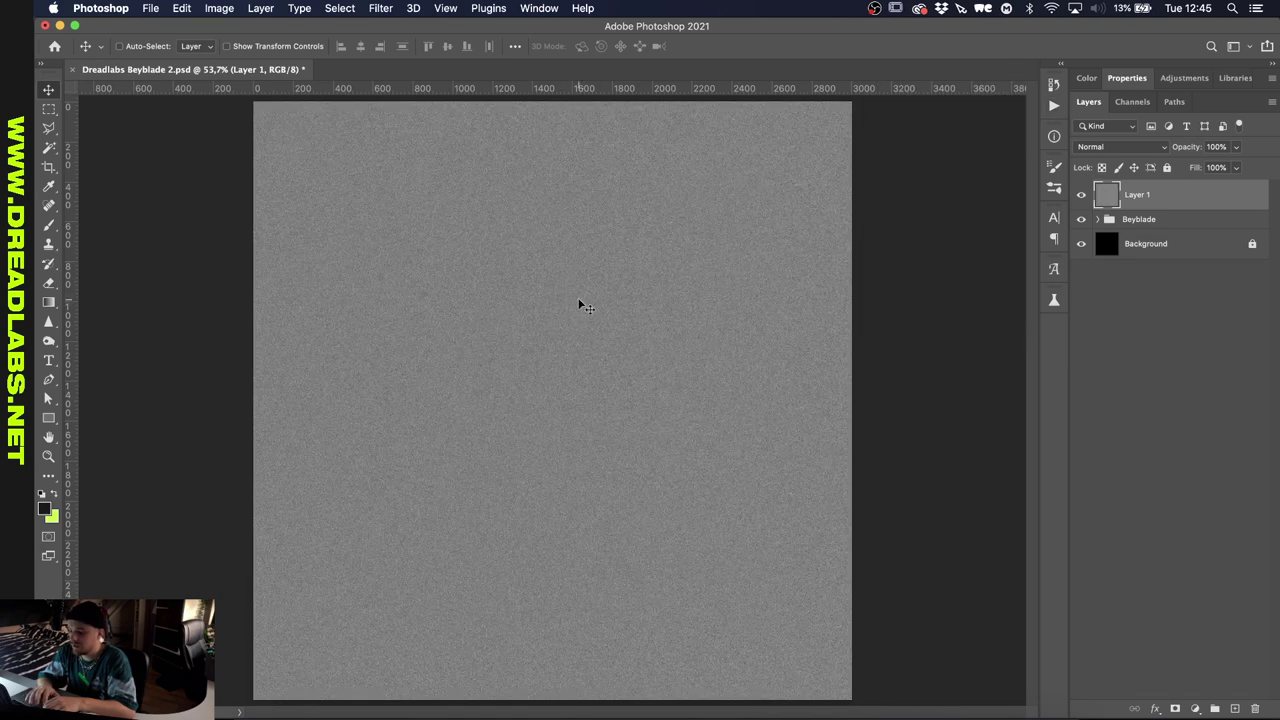
- Set Layer 1's blend mode to Overlay
left_click(372, 7)
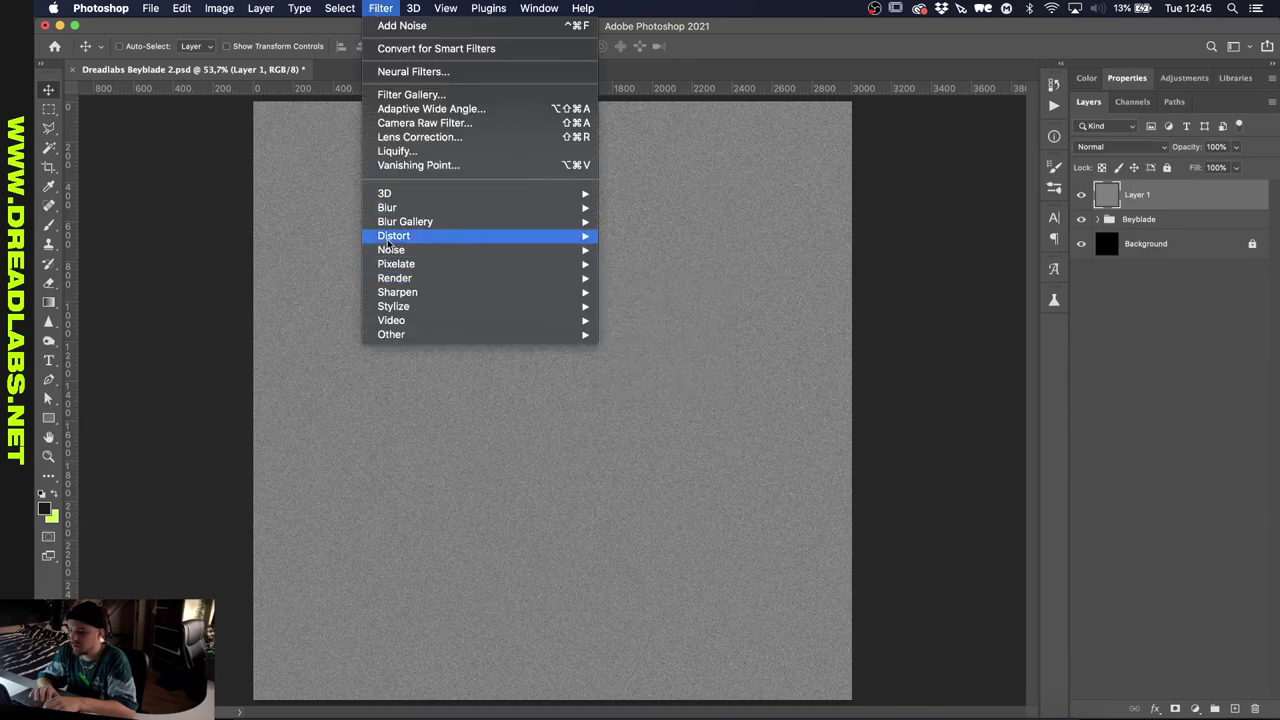
mouse_move(413, 252)
left_click(1053, 379)
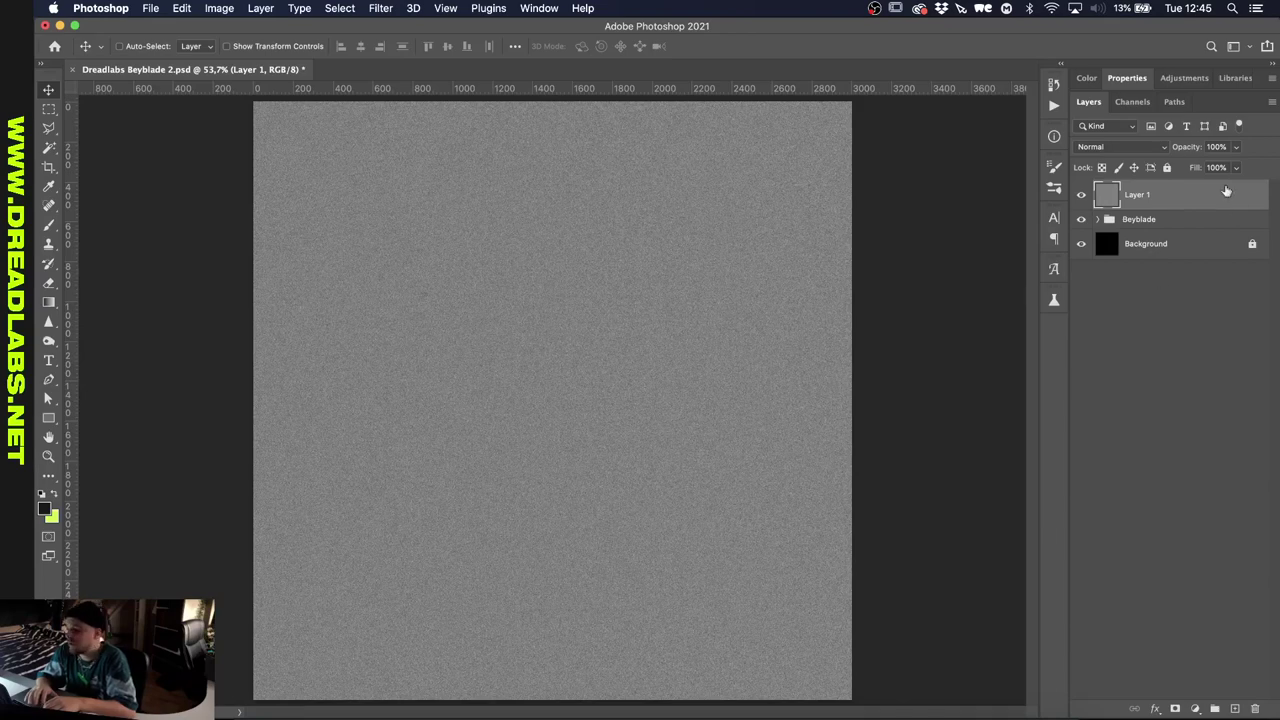
left_click(1124, 147)
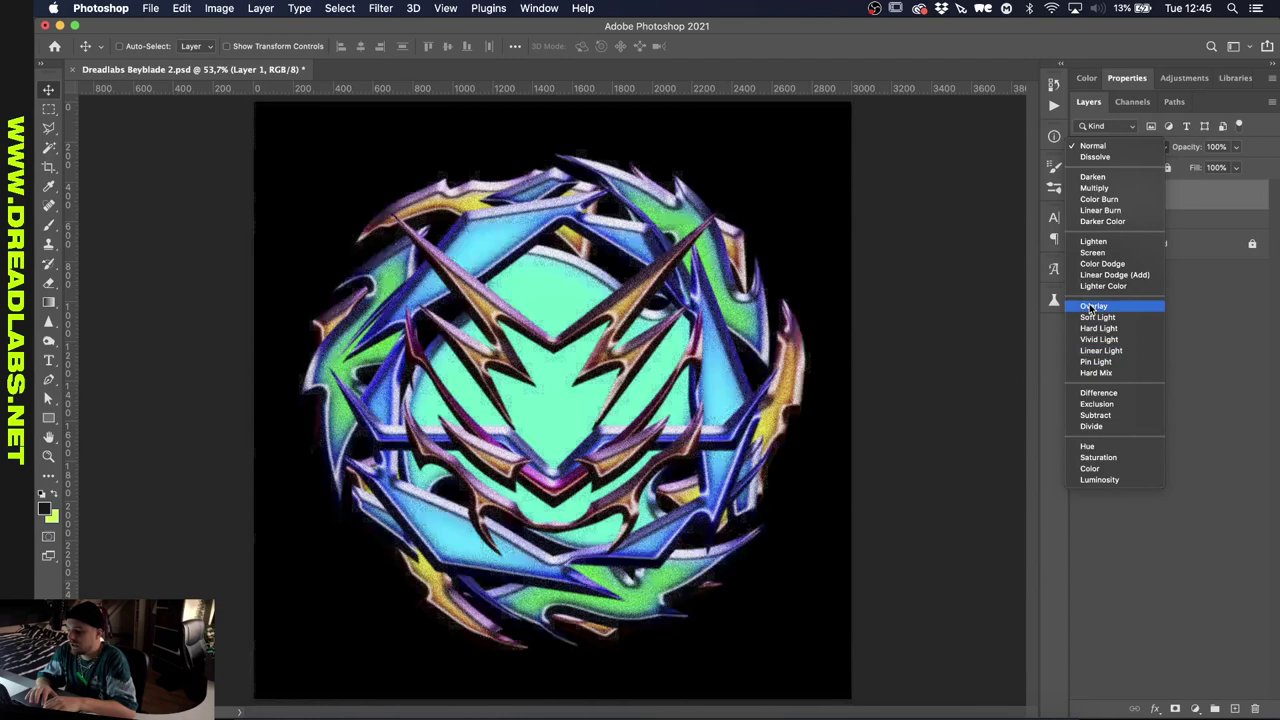
left_click(1091, 306)
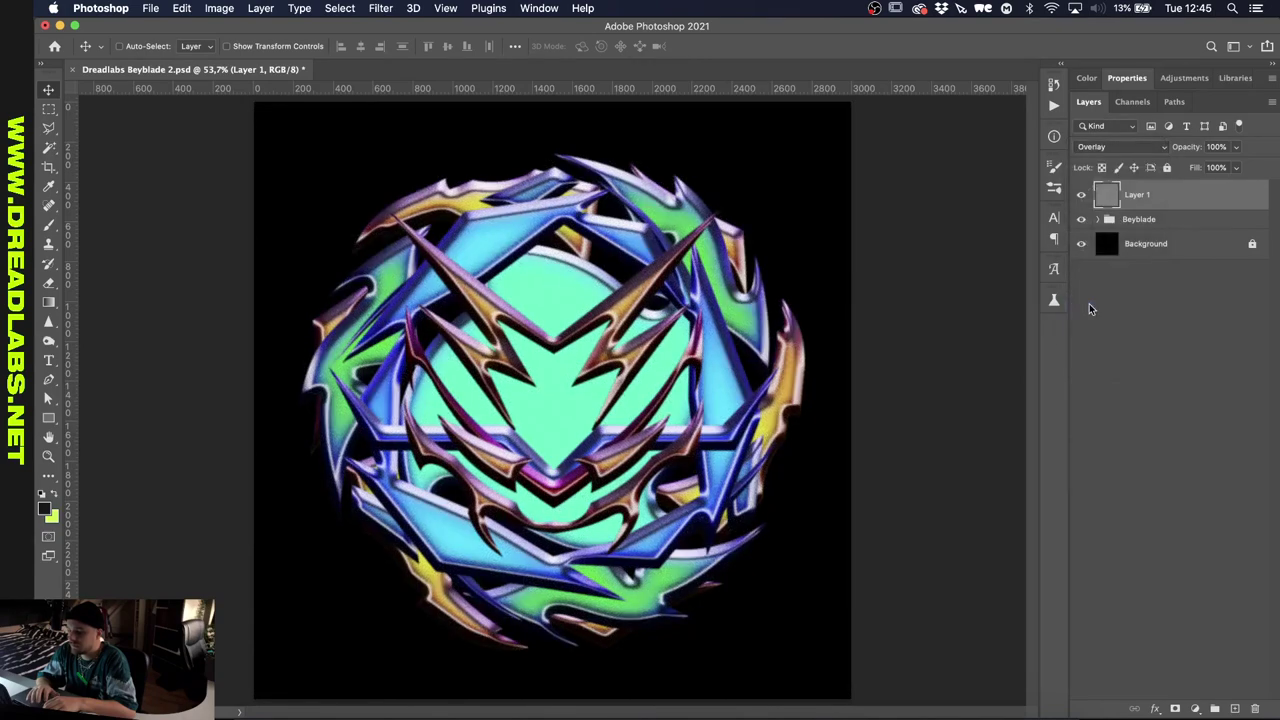
scroll(985, 330, "up", 2)
scroll(620, 330, "up", 7)
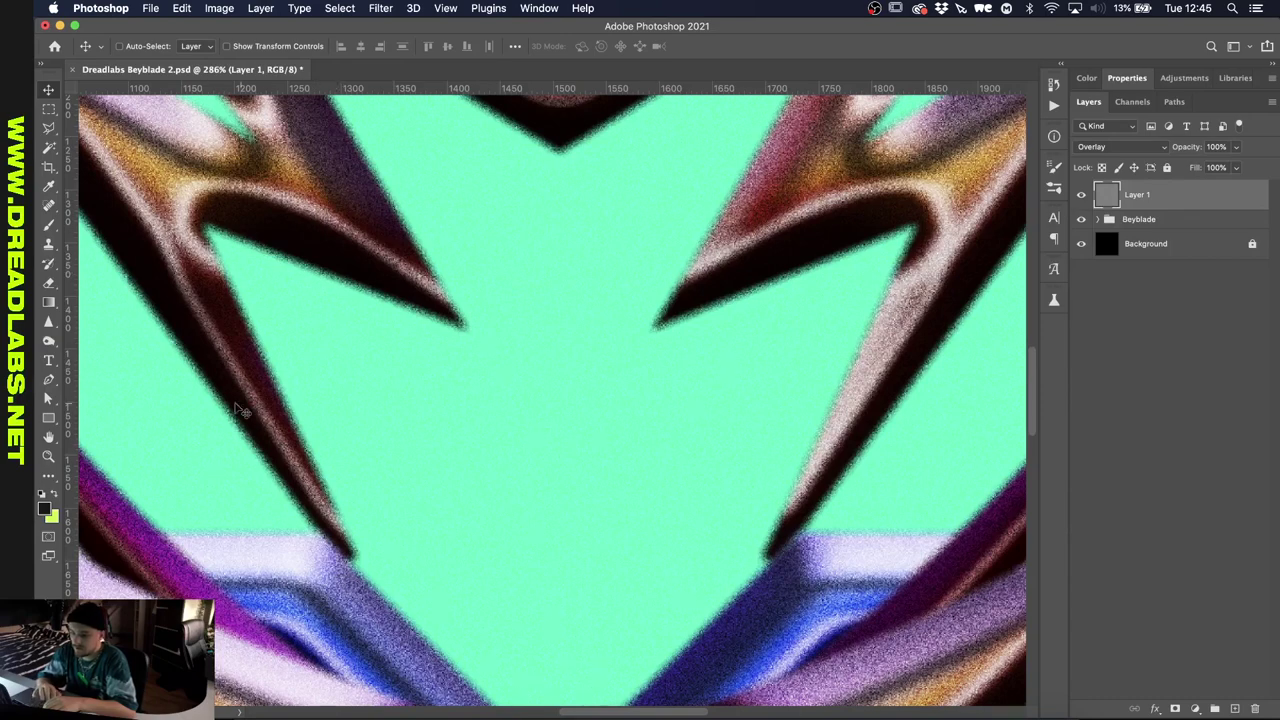
scroll(397, 627, "down", 10)
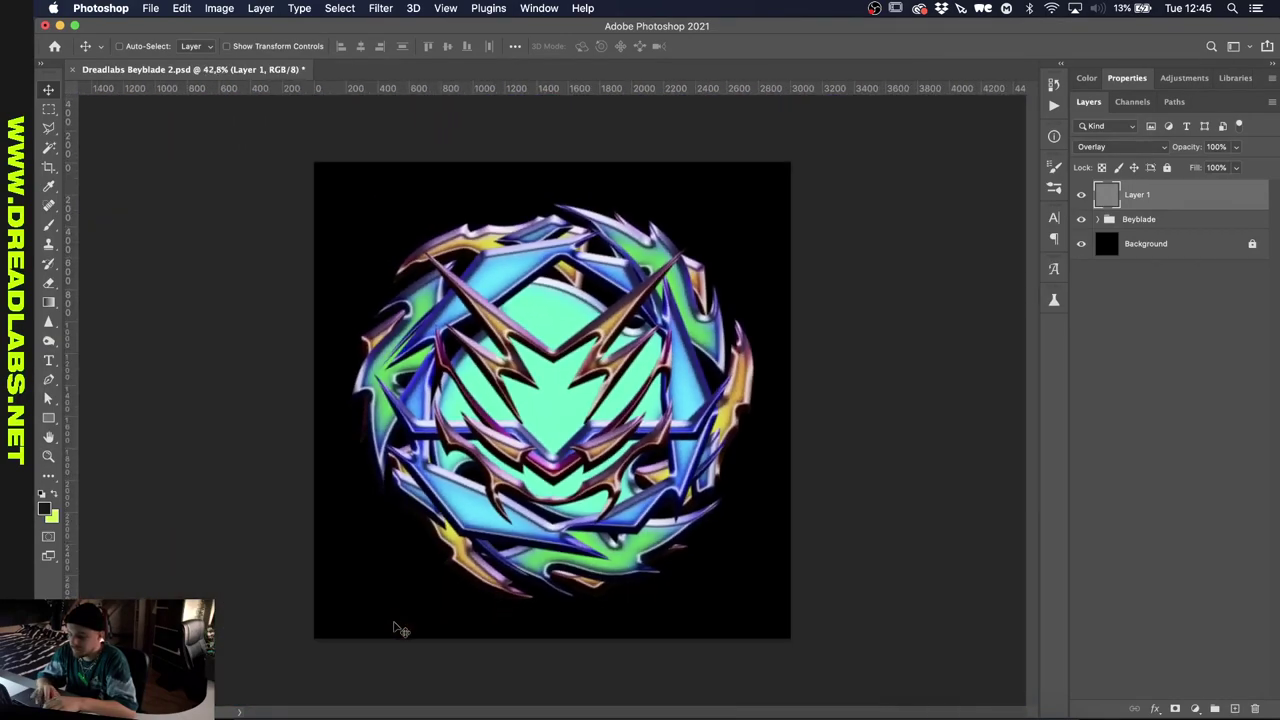
- Duplicate the Beyblade group as a smart object and enlarge it to 215.61%
left_click(1168, 221)
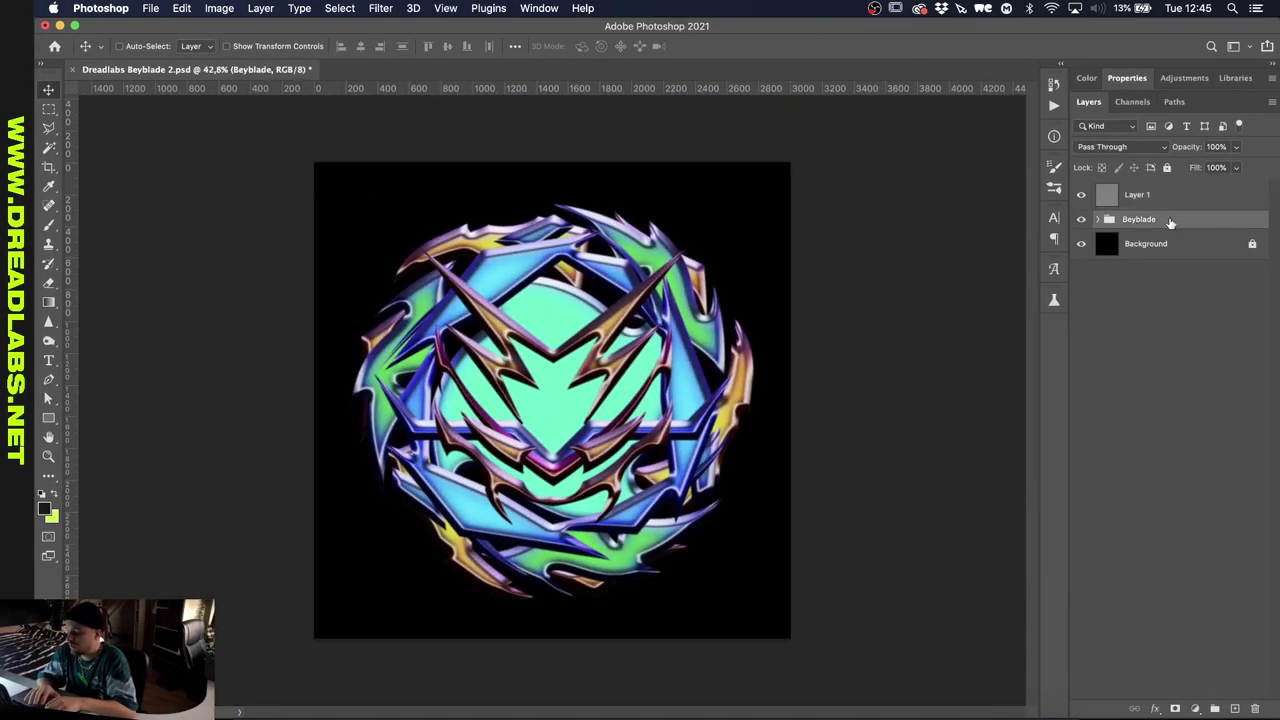
left_click_drag(1170, 222, 1172, 236)
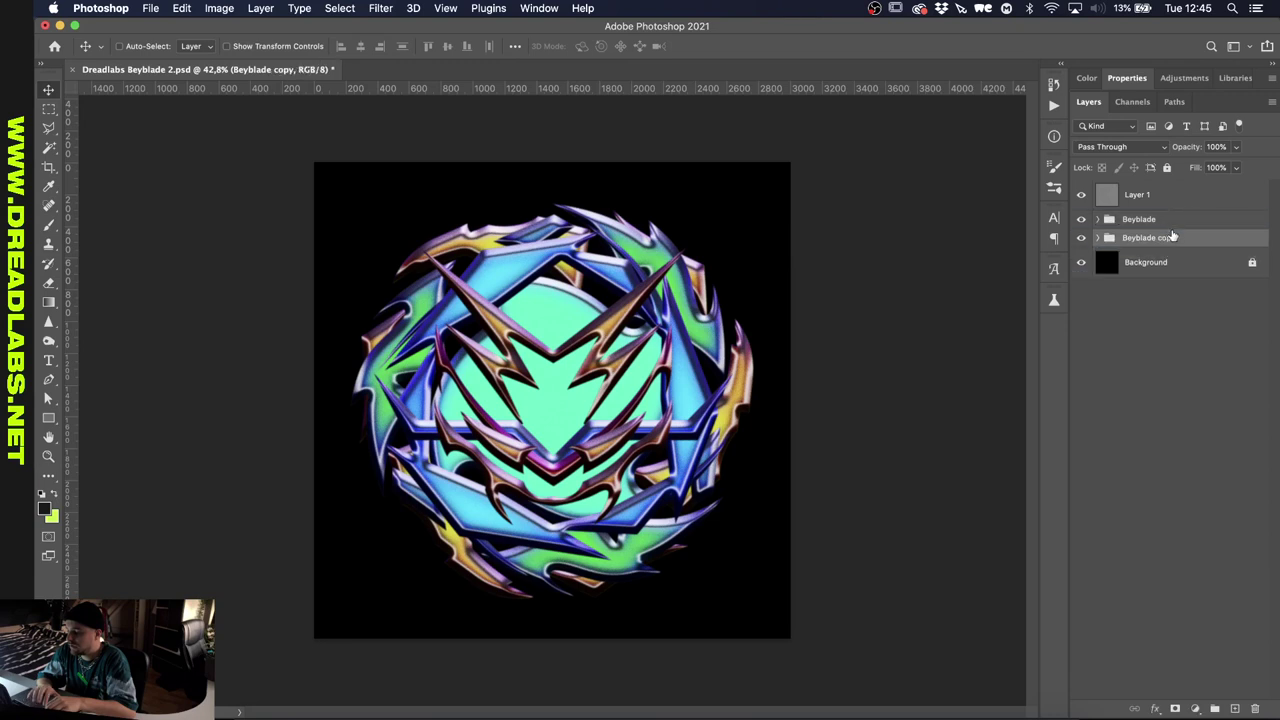
right_click(1175, 237)
left_click(1103, 287)
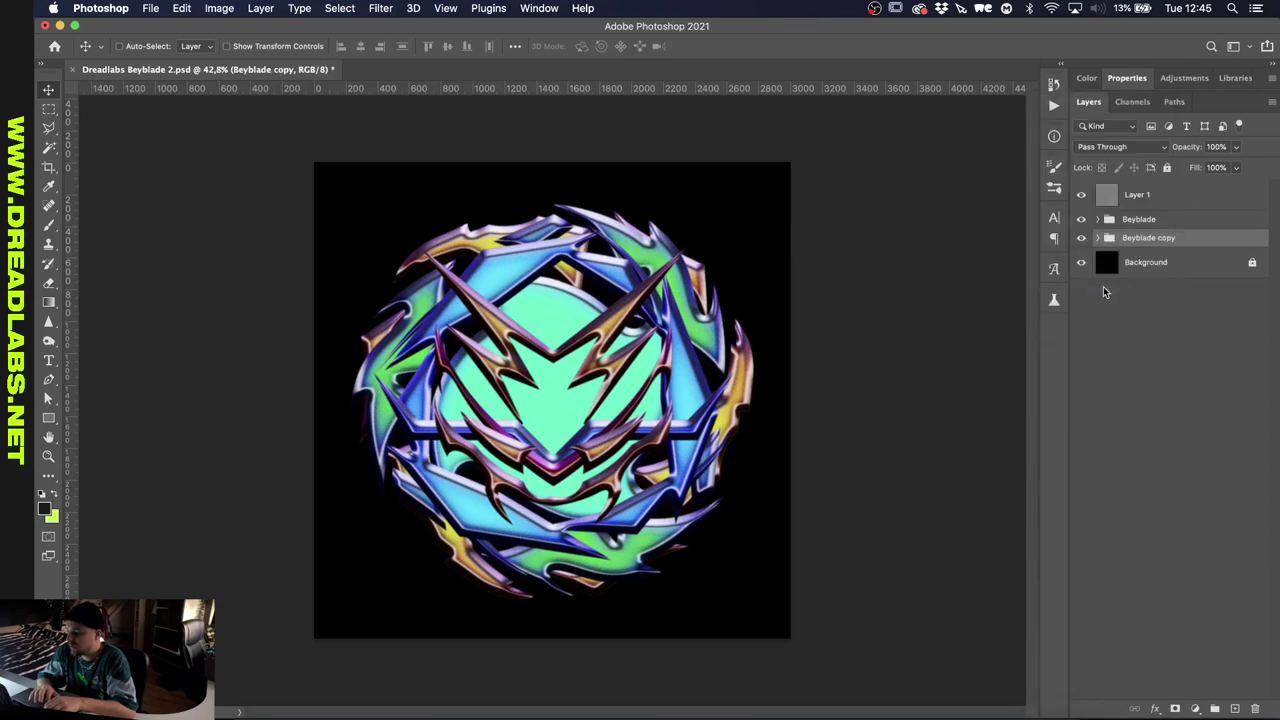
key("super+t")
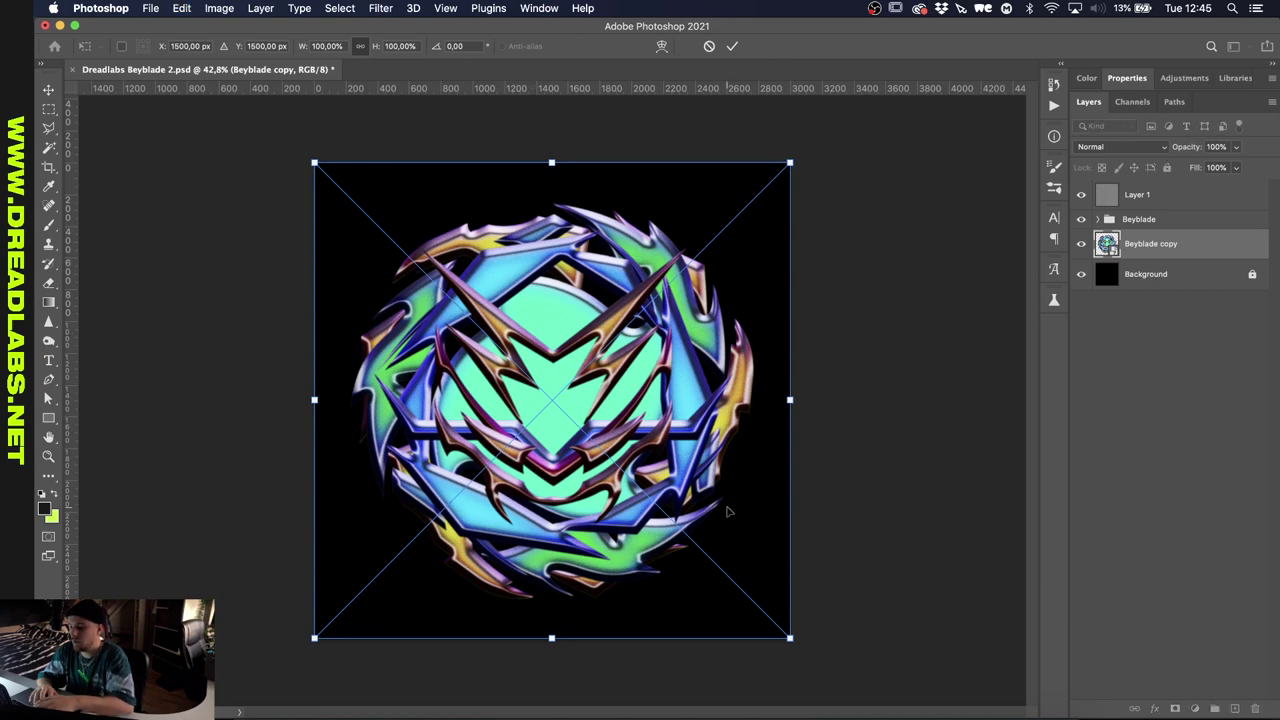
left_click_drag(790, 400, 856, 400)
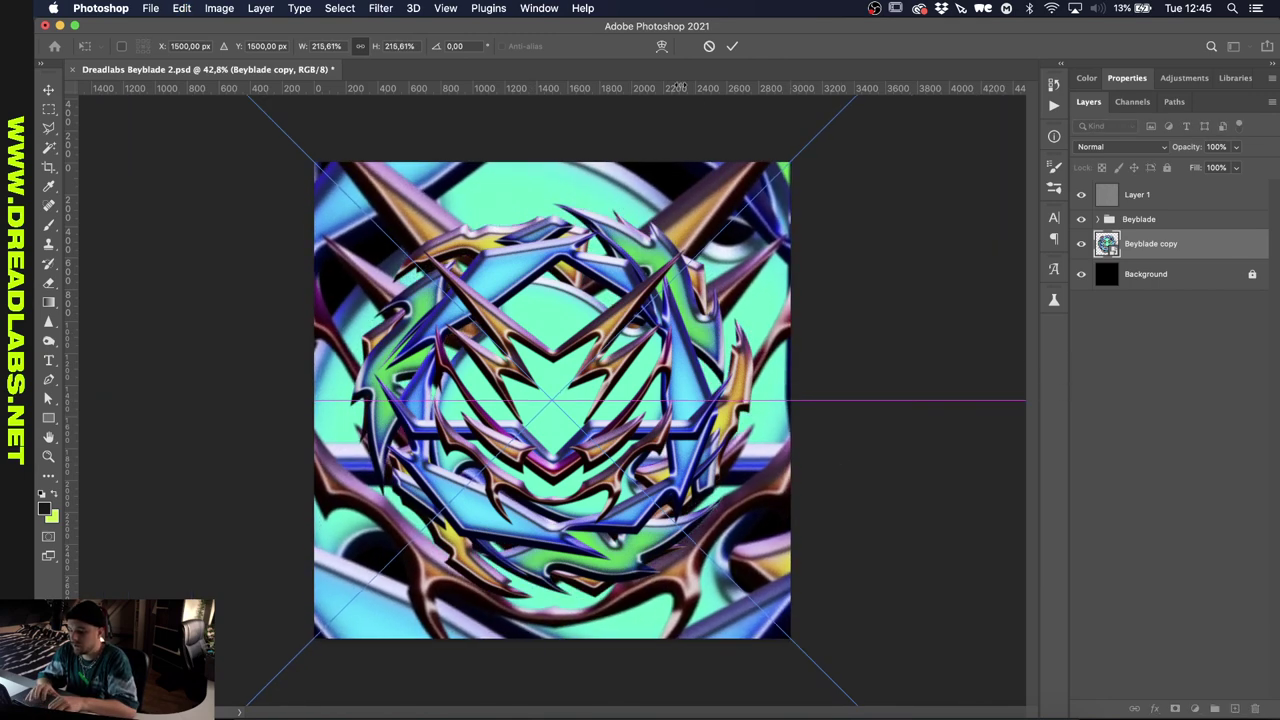
left_click(732, 46)
- Apply a Twirl distortion with angle 565 to the Beyblade copy
left_click(380, 8)
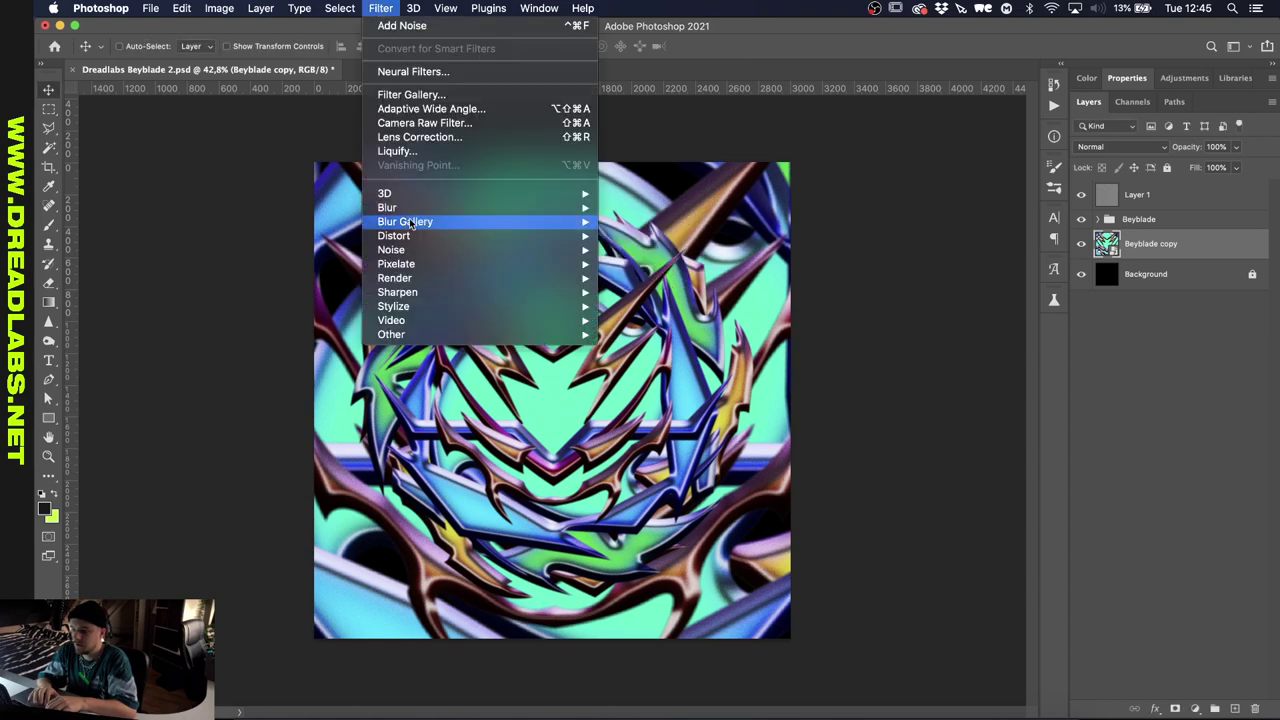
mouse_move(408, 236)
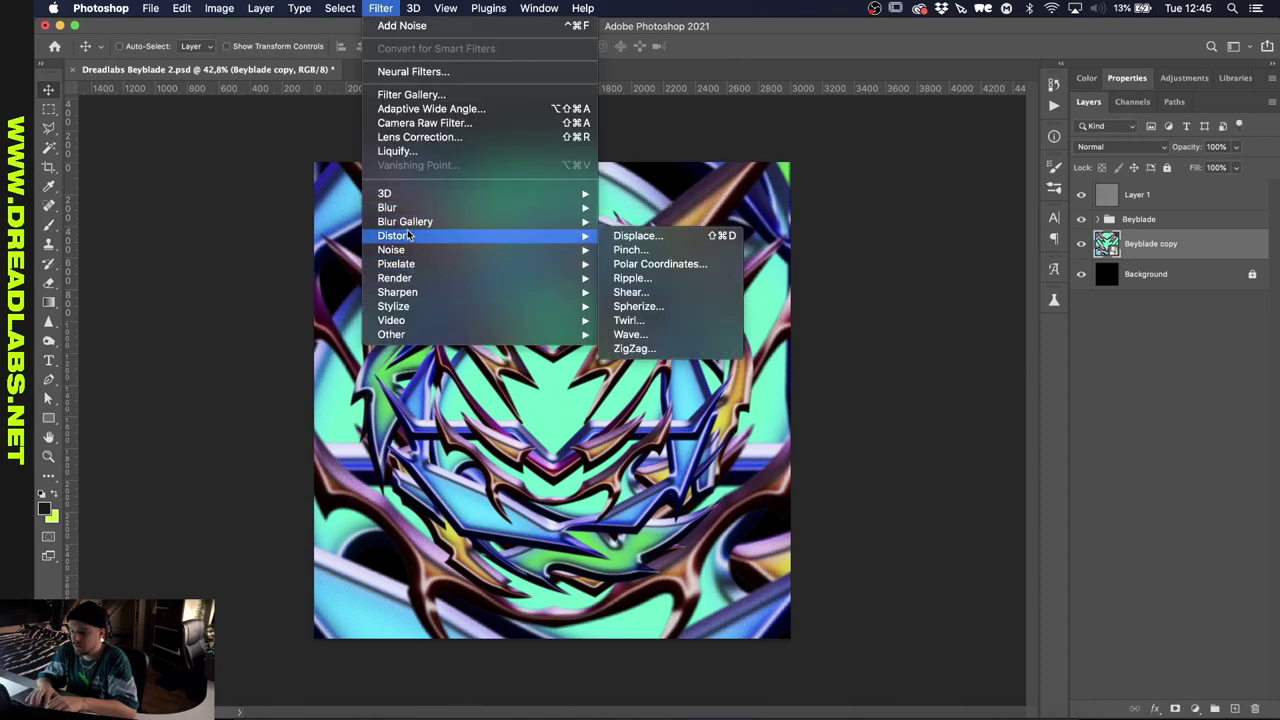
left_click(652, 306)
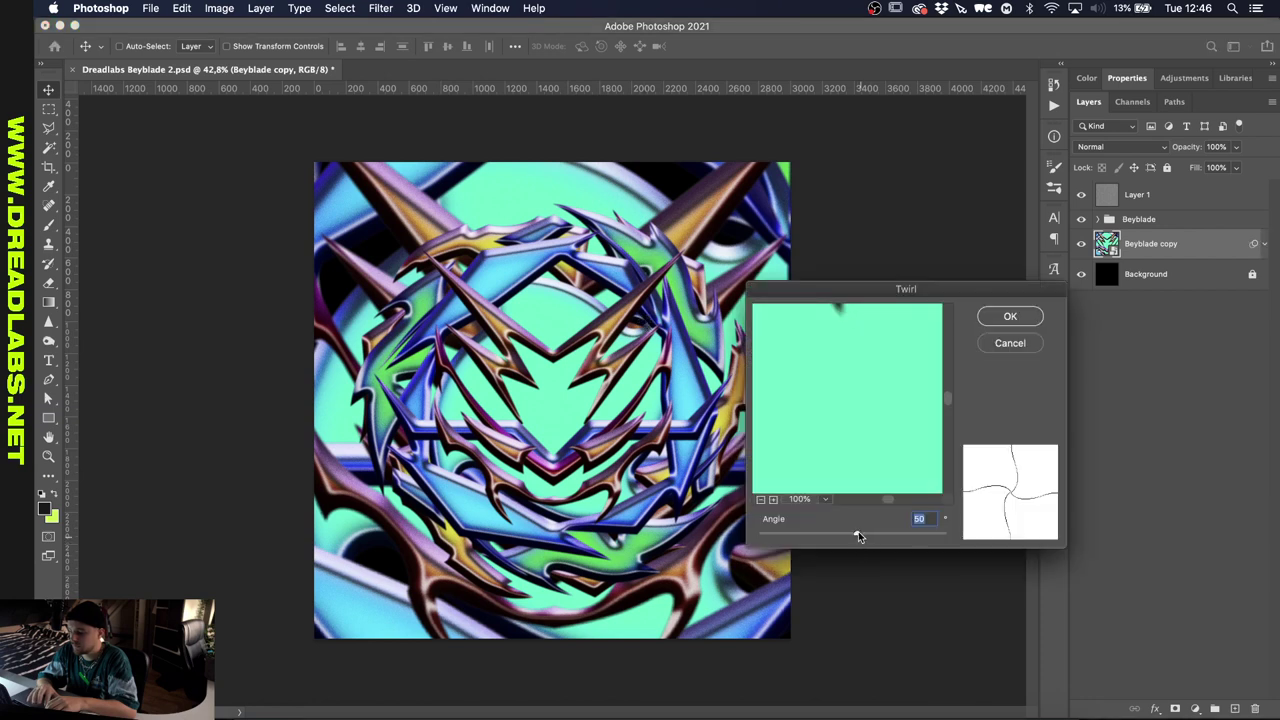
left_click_drag(858, 533, 904, 531)
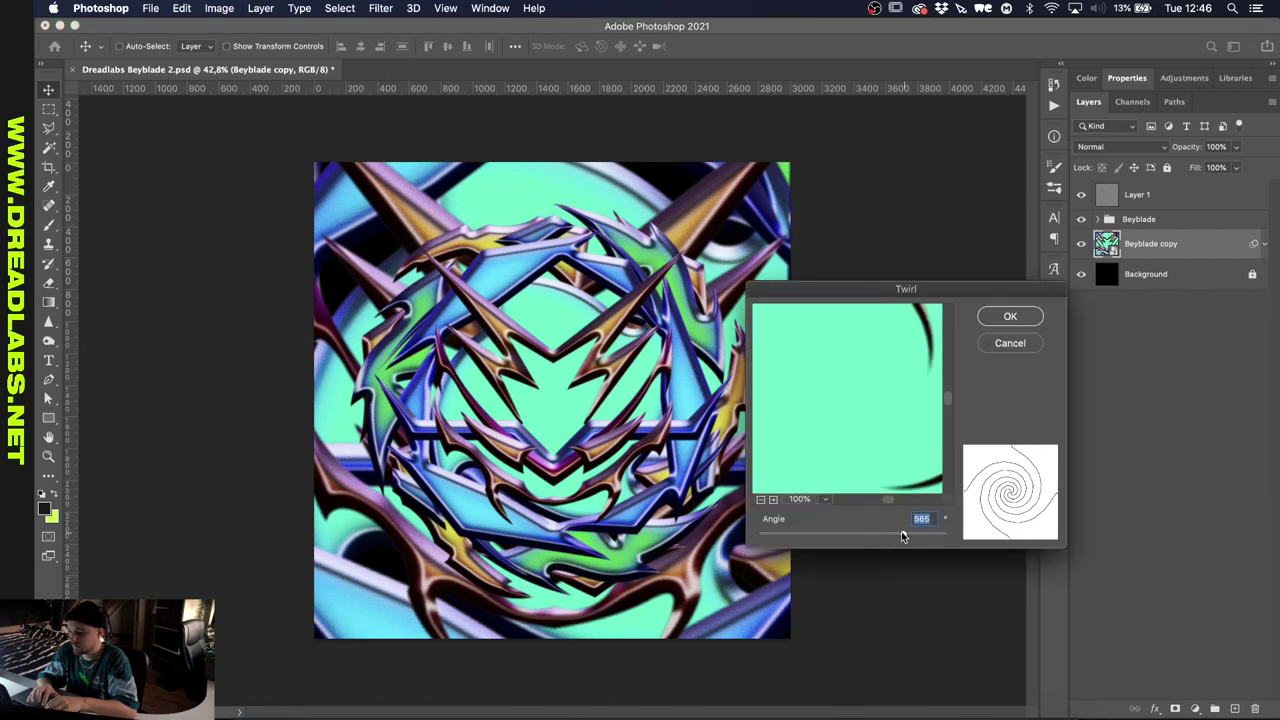
key("Return")
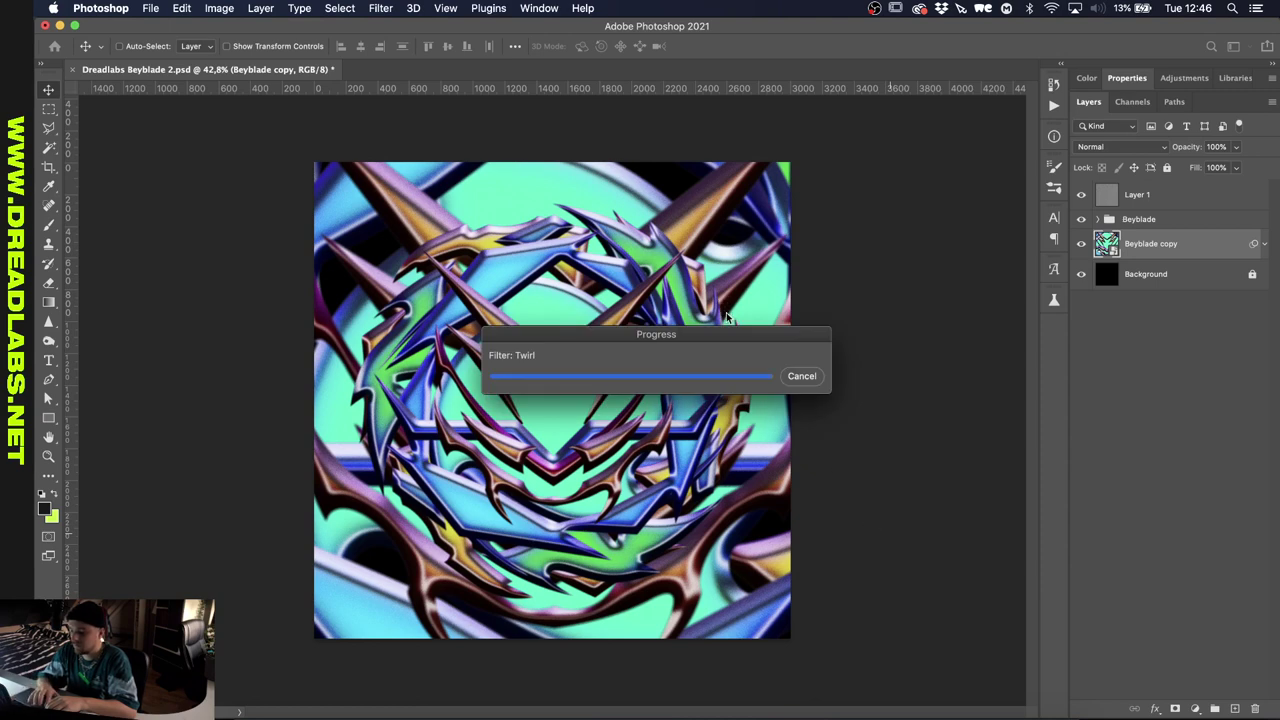
- Add a Radial Blur of amount 16 and lower the copy's opacity to 34%
left_click(380, 8)
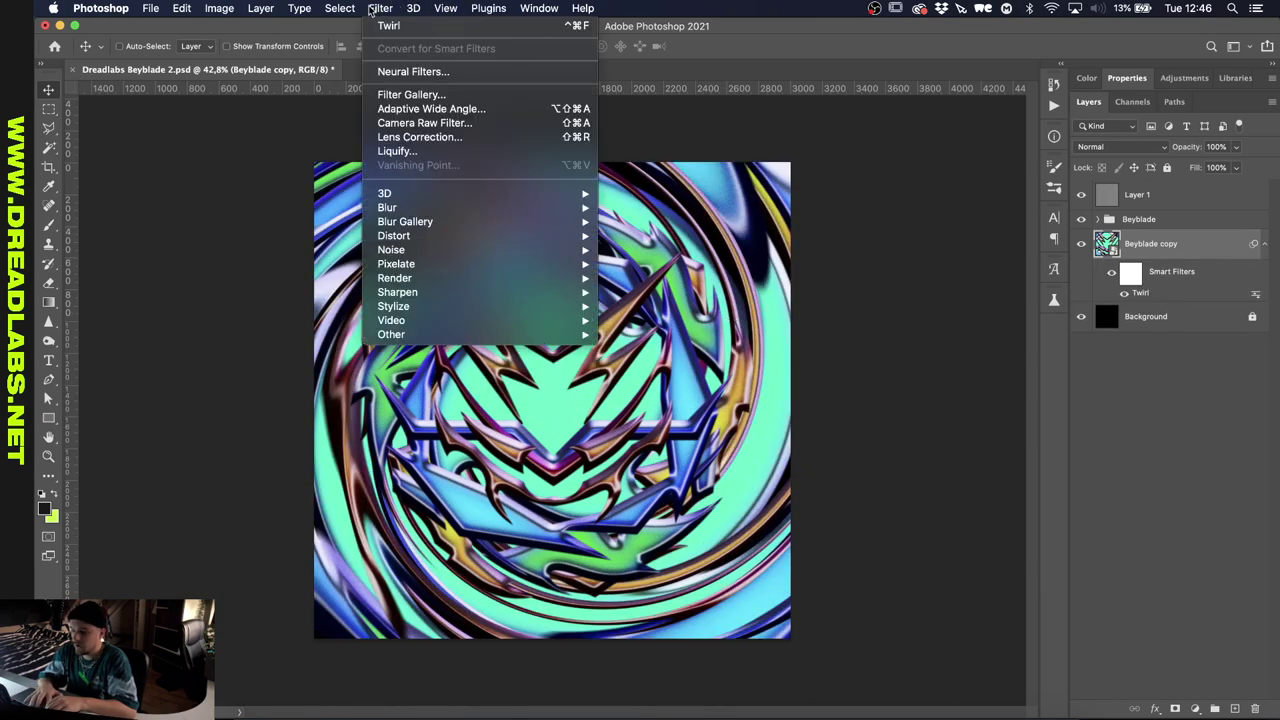
mouse_move(388, 210)
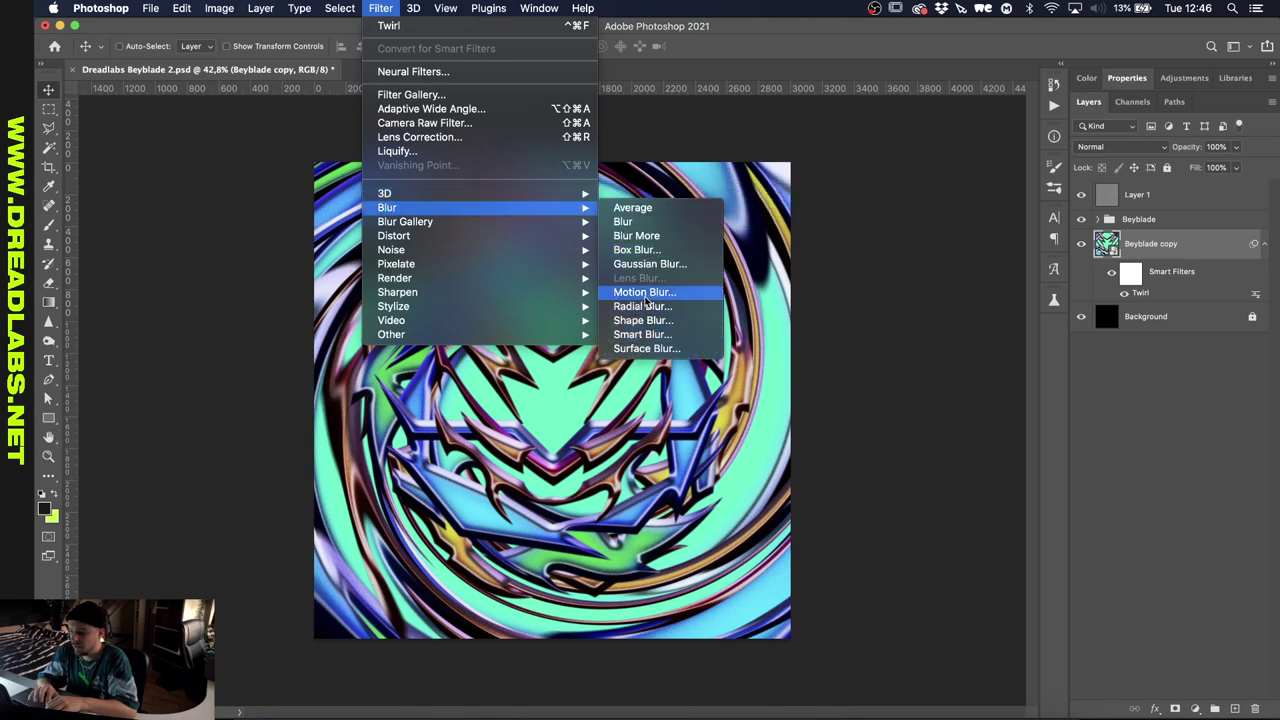
left_click(643, 306)
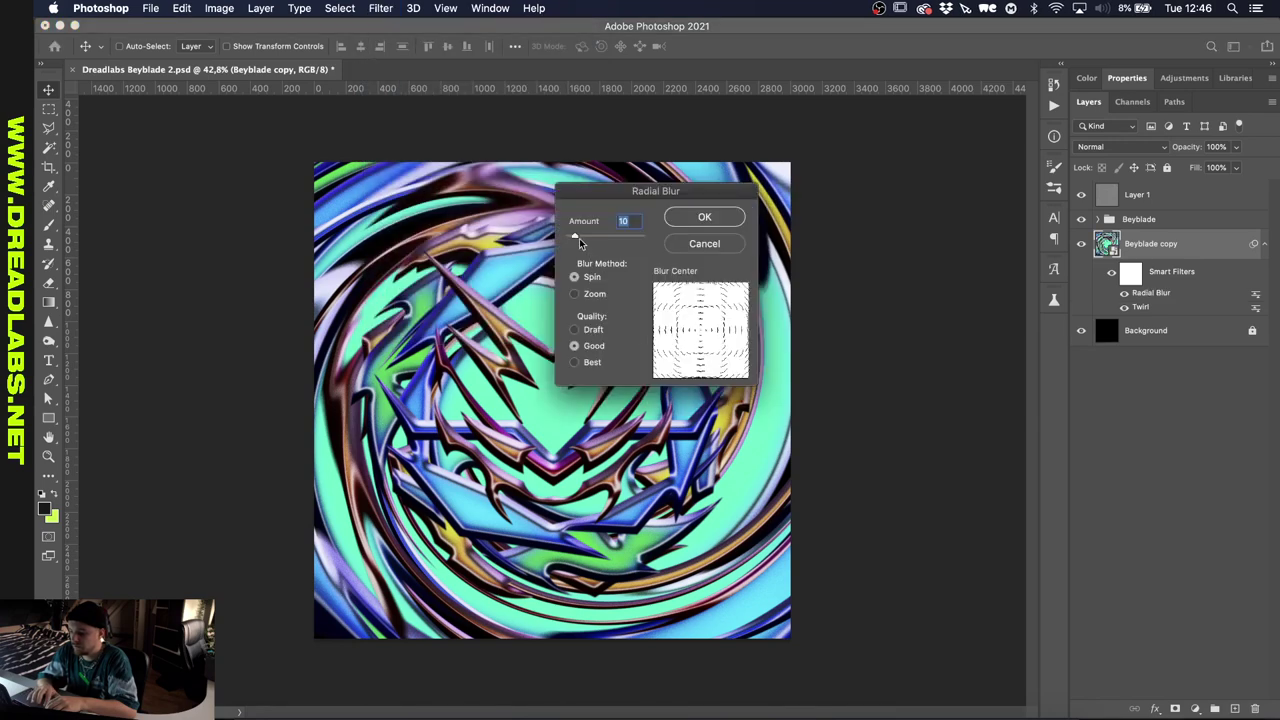
left_click_drag(575, 236, 578, 237)
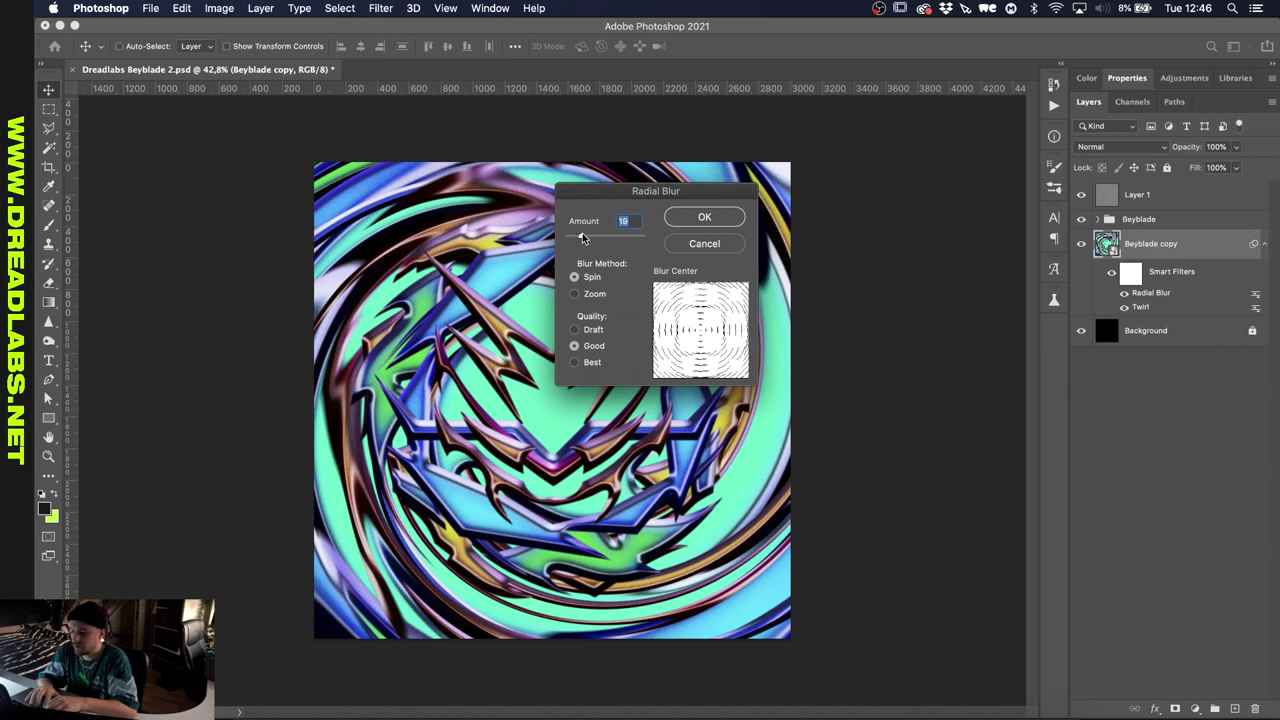
key("Return")
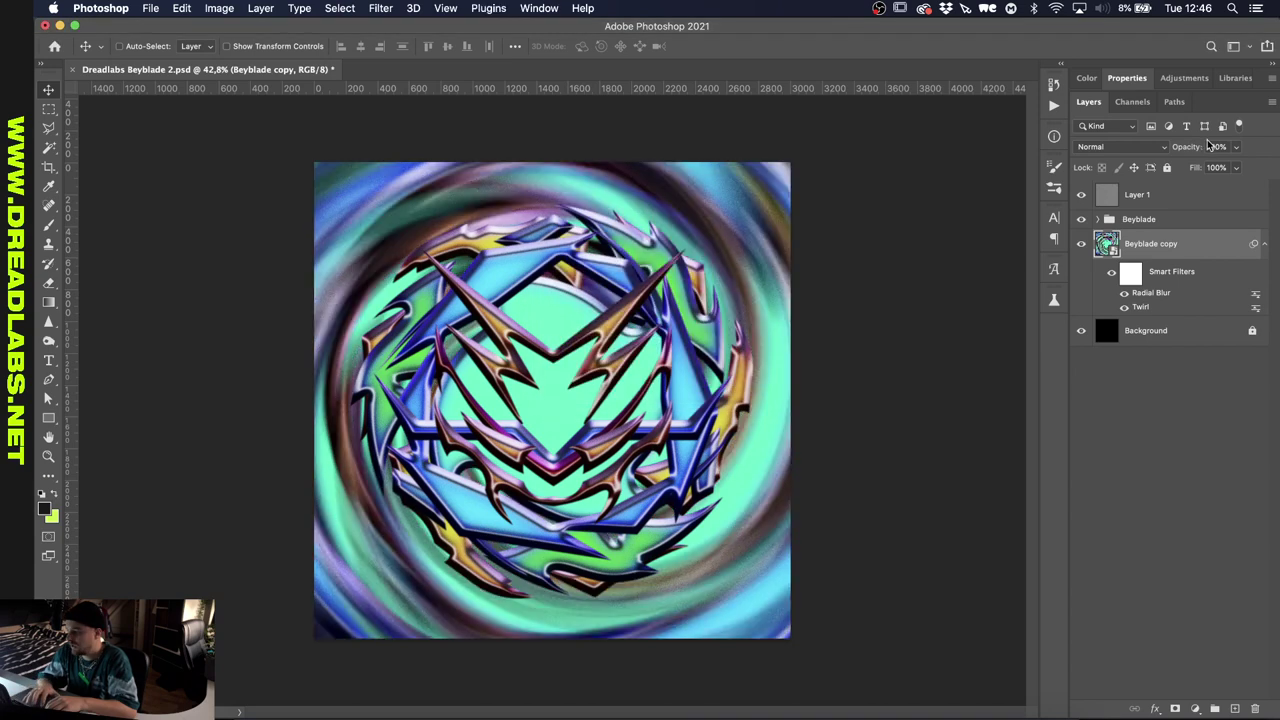
left_click(1236, 147)
left_click_drag(1238, 167, 1193, 171)
- Duplicate the Beyblade group again and convert the copy to a smart object
left_click(1163, 224)
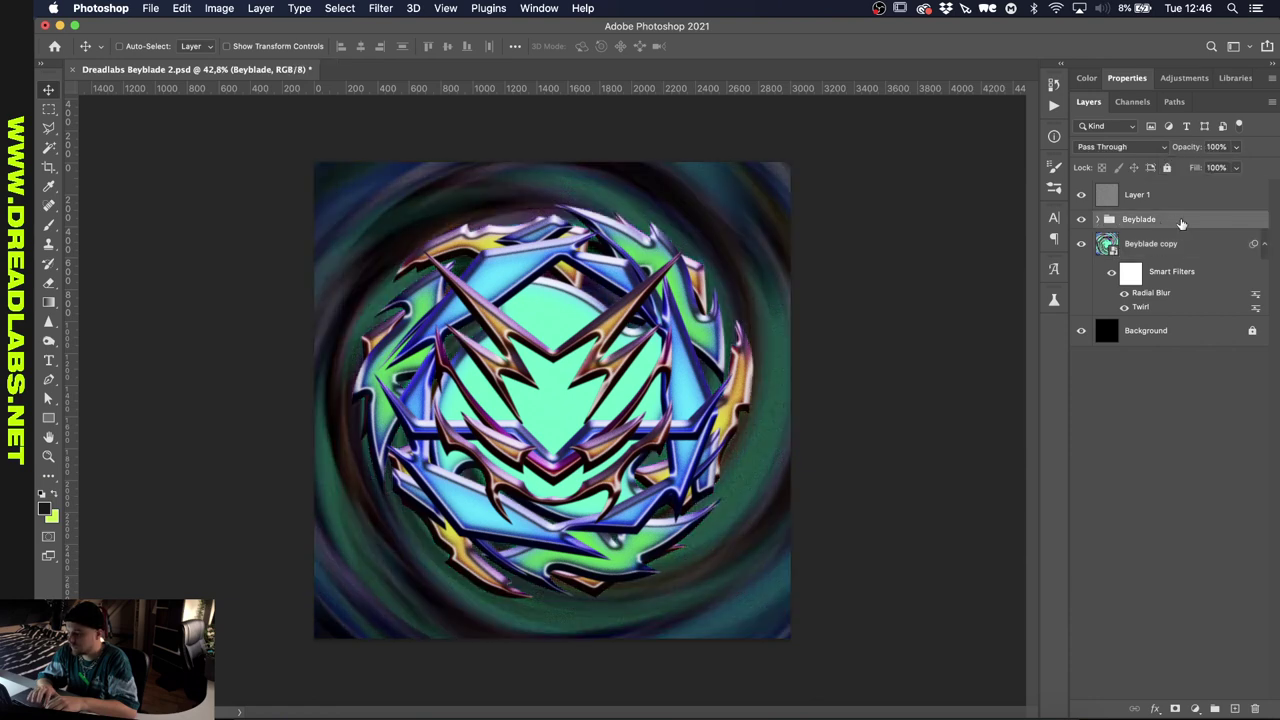
left_click(1174, 246)
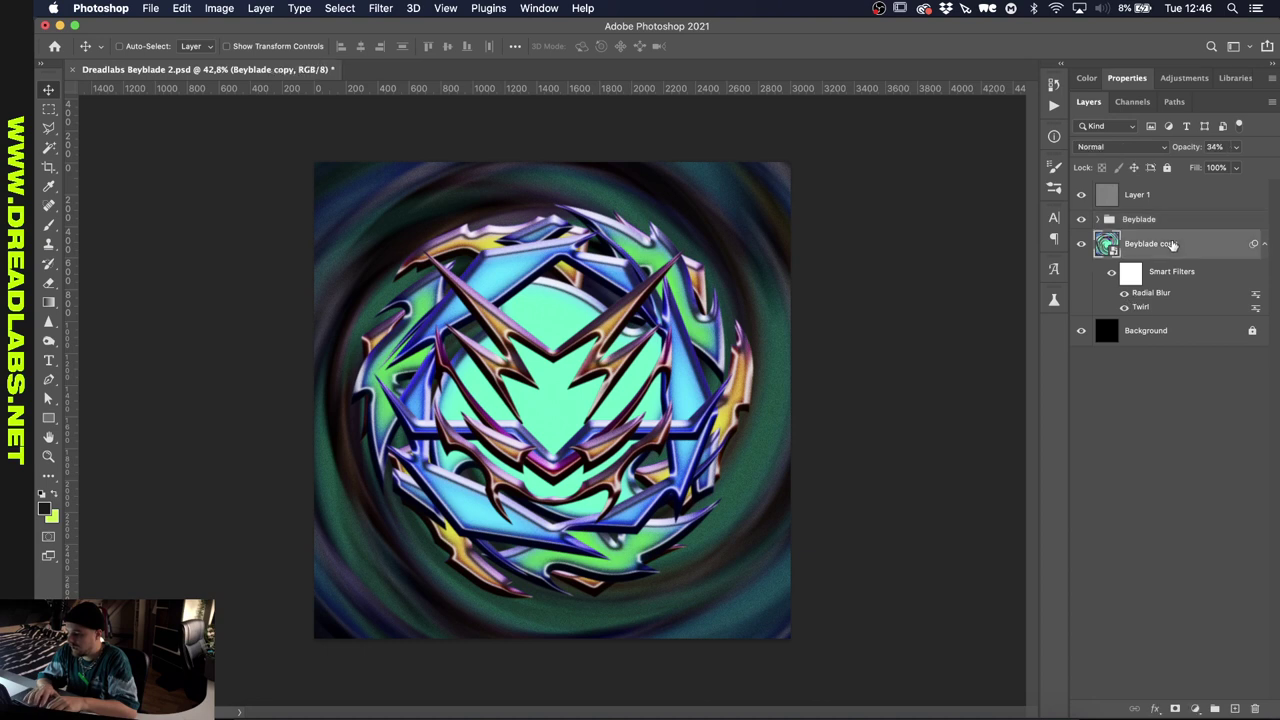
left_click_drag(1167, 218, 1178, 233)
right_click(1178, 235)
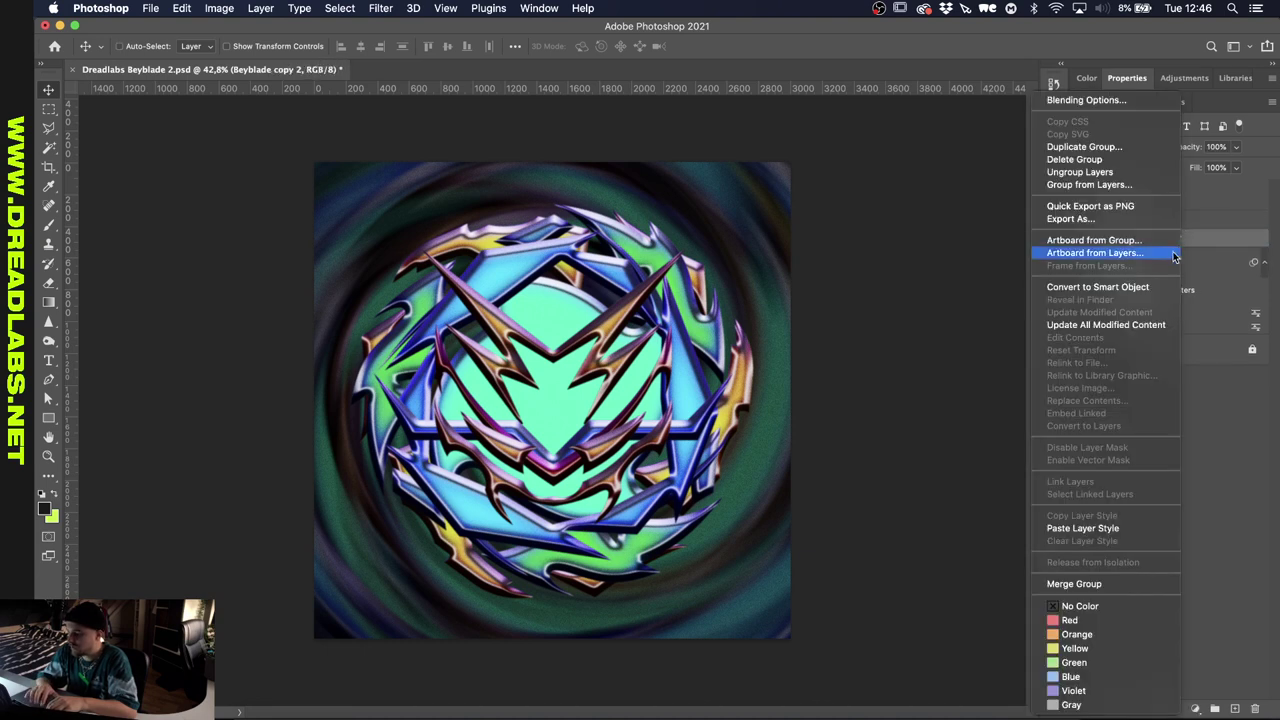
left_click(1116, 288)
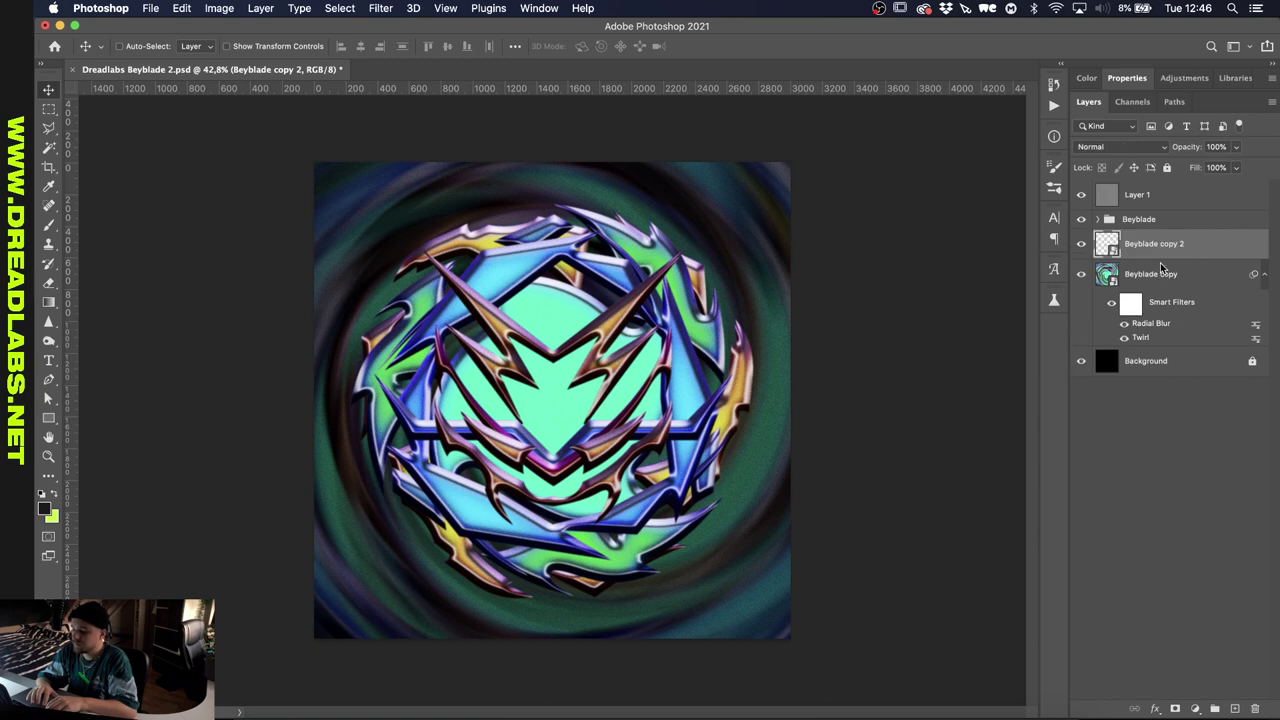
- Rename the two copies 'Beyblade Background' and 'Beyblade Glow'
double_click(1162, 266)
key("BackSpace")
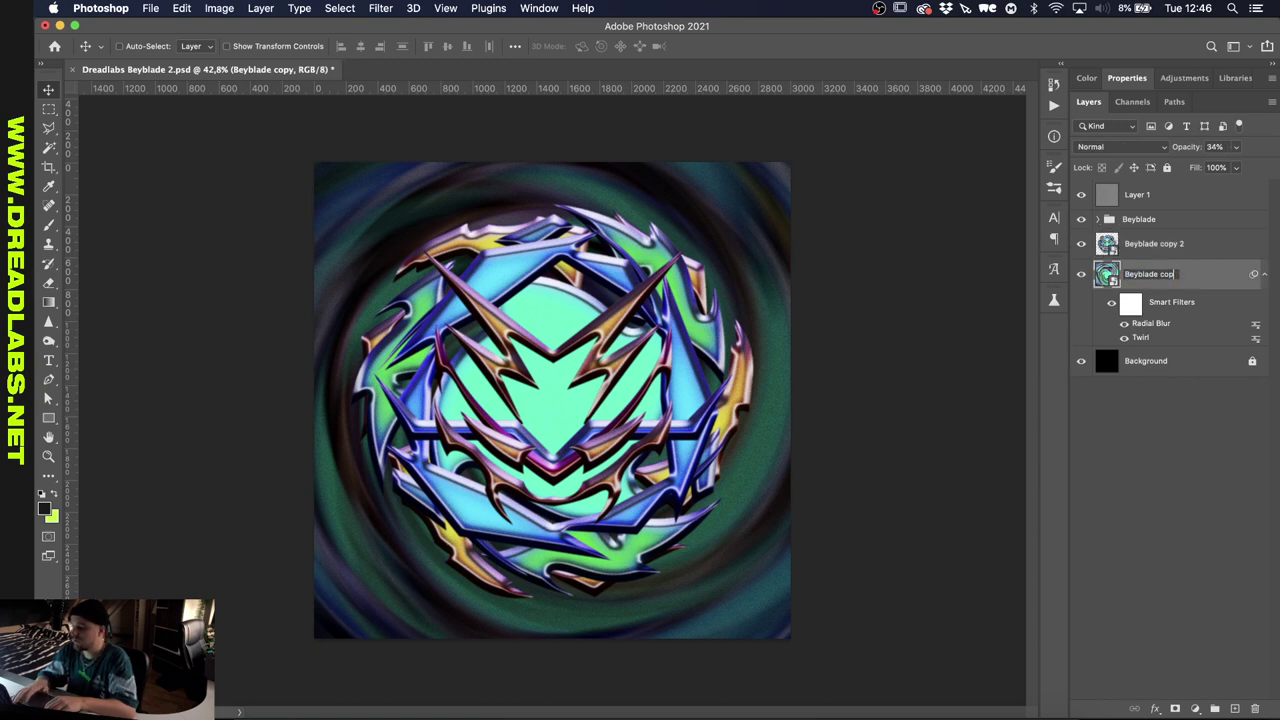
type("Background")
key("Return")
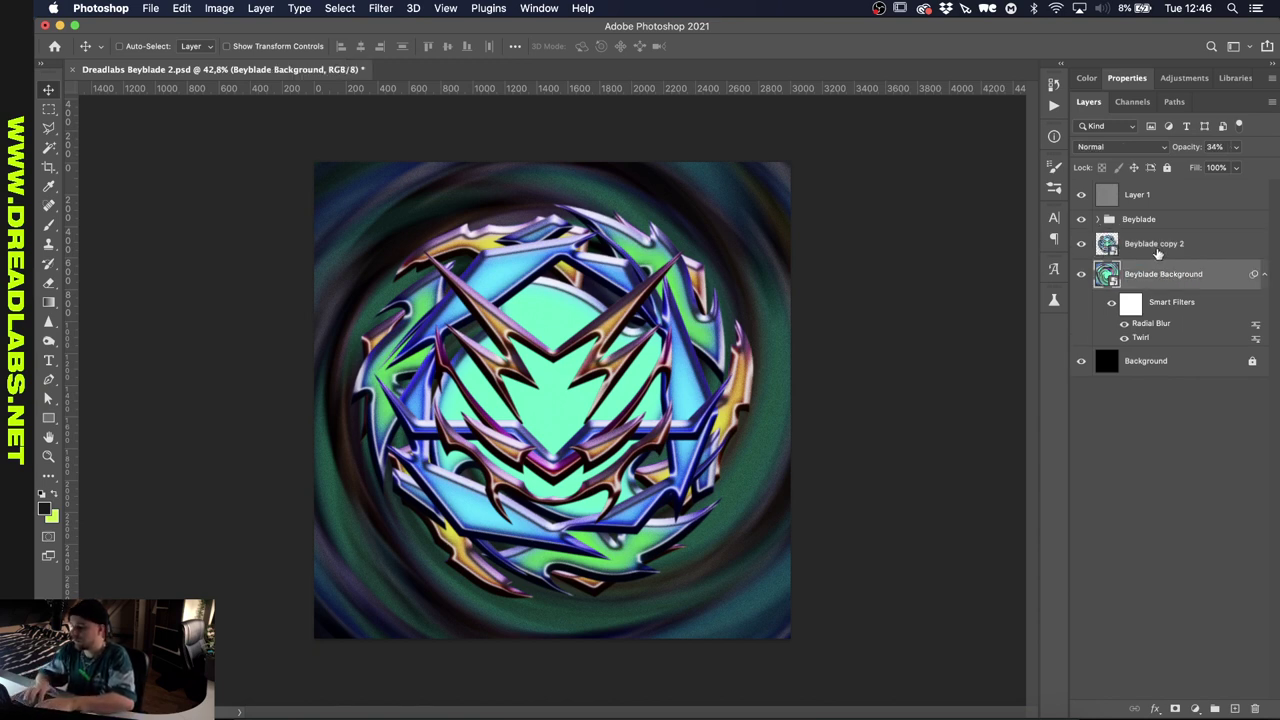
double_click(1155, 243)
key("Right")
key("BackSpace")
key("BackSpace")
key("BackSpace")
key("BackSpace")
key("BackSpace")
key("BackSpace")
type("Glow")
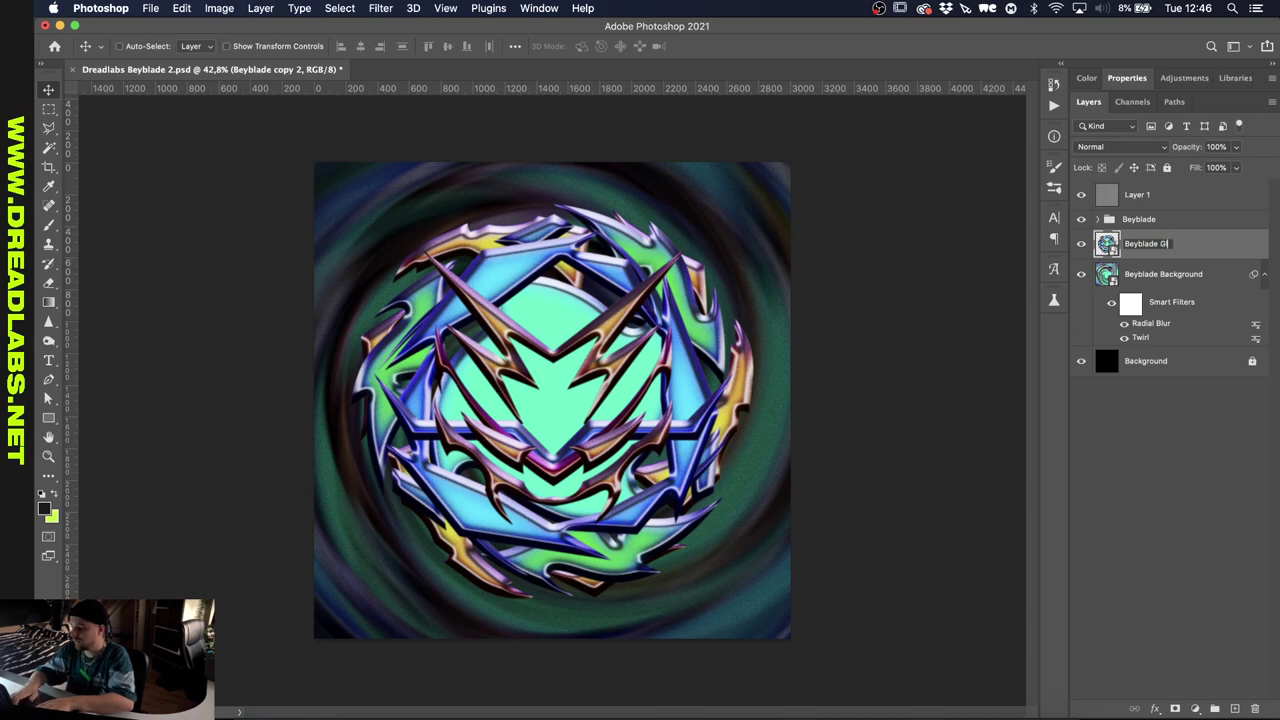
key("Return")
left_click(380, 8)
- Apply a Gaussian Blur of radius 50 to Beyblade Glow
mouse_move(420, 207)
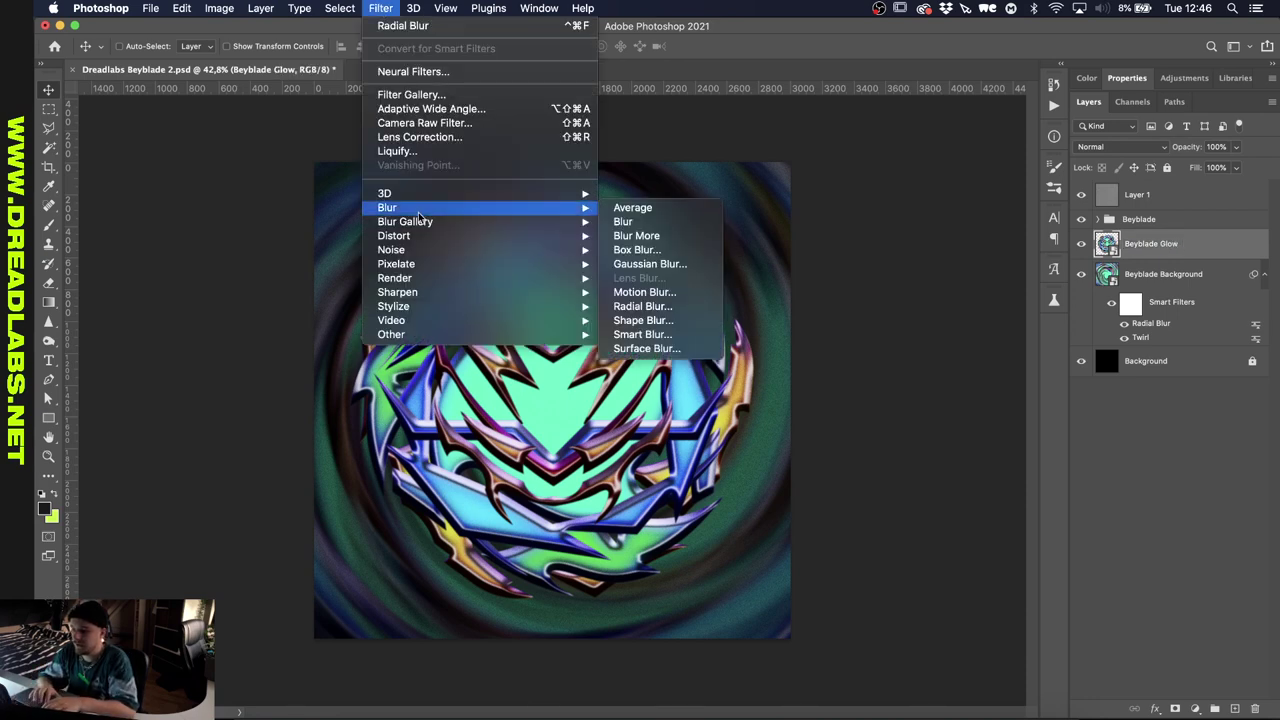
left_click(650, 263)
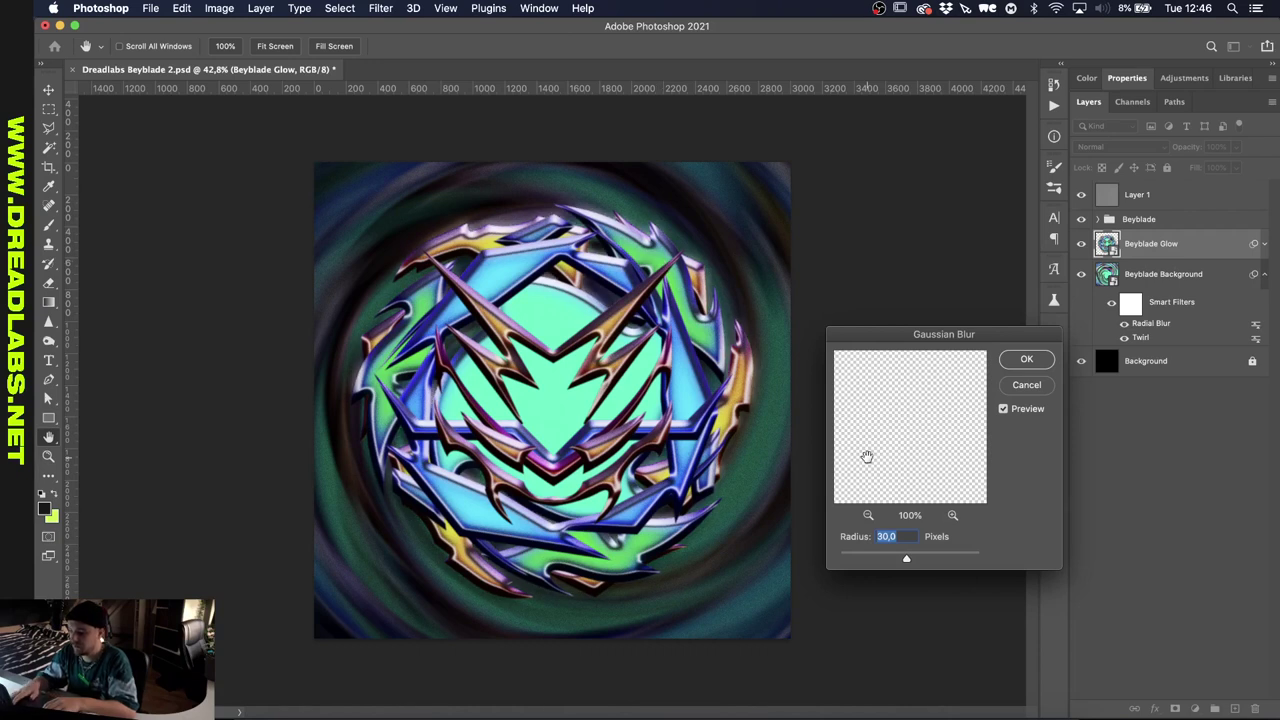
type("50")
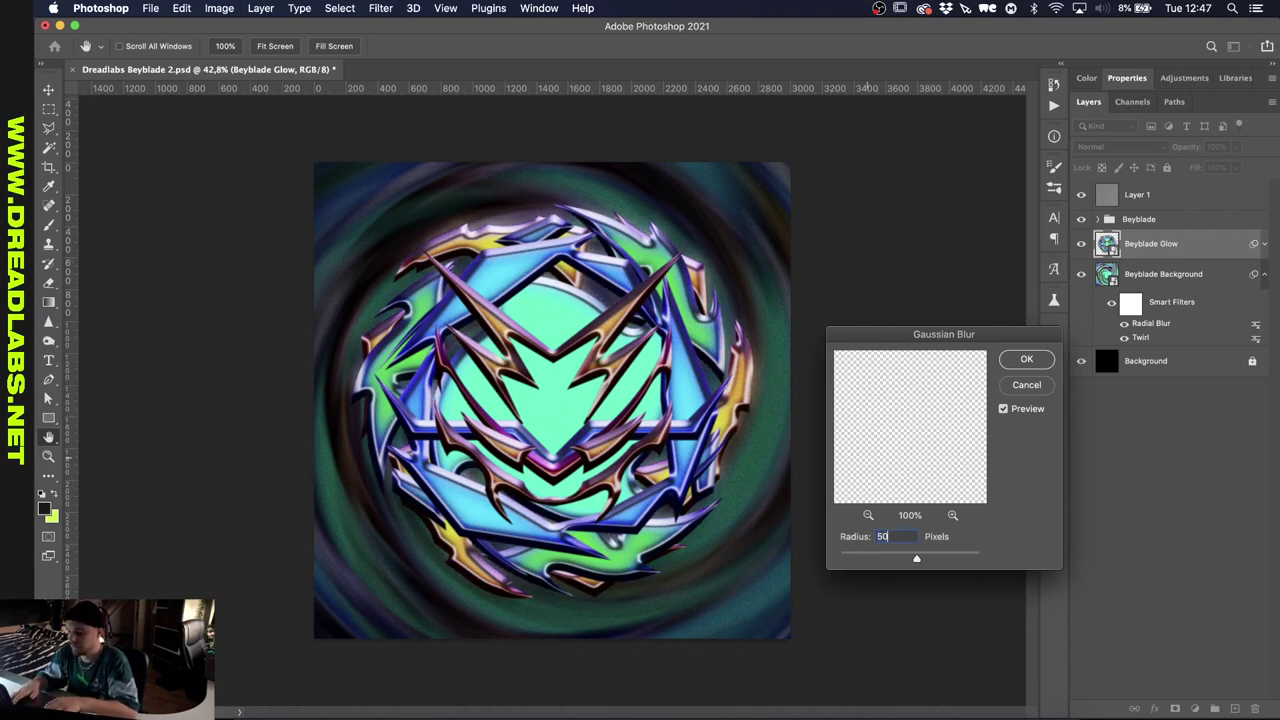
key("Return")
- Boost Beyblade Glow's saturation by +79 and move it above the Beyblade group
key("super+u")
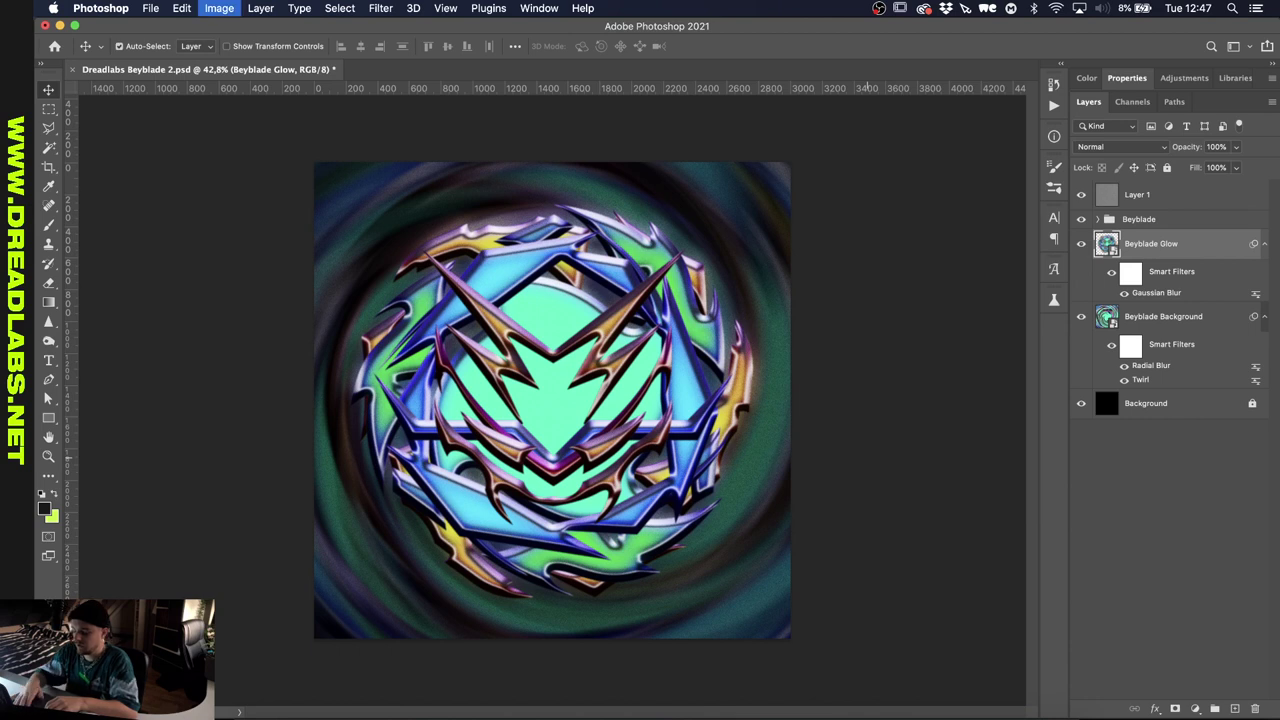
left_click_drag(622, 297, 681, 299)
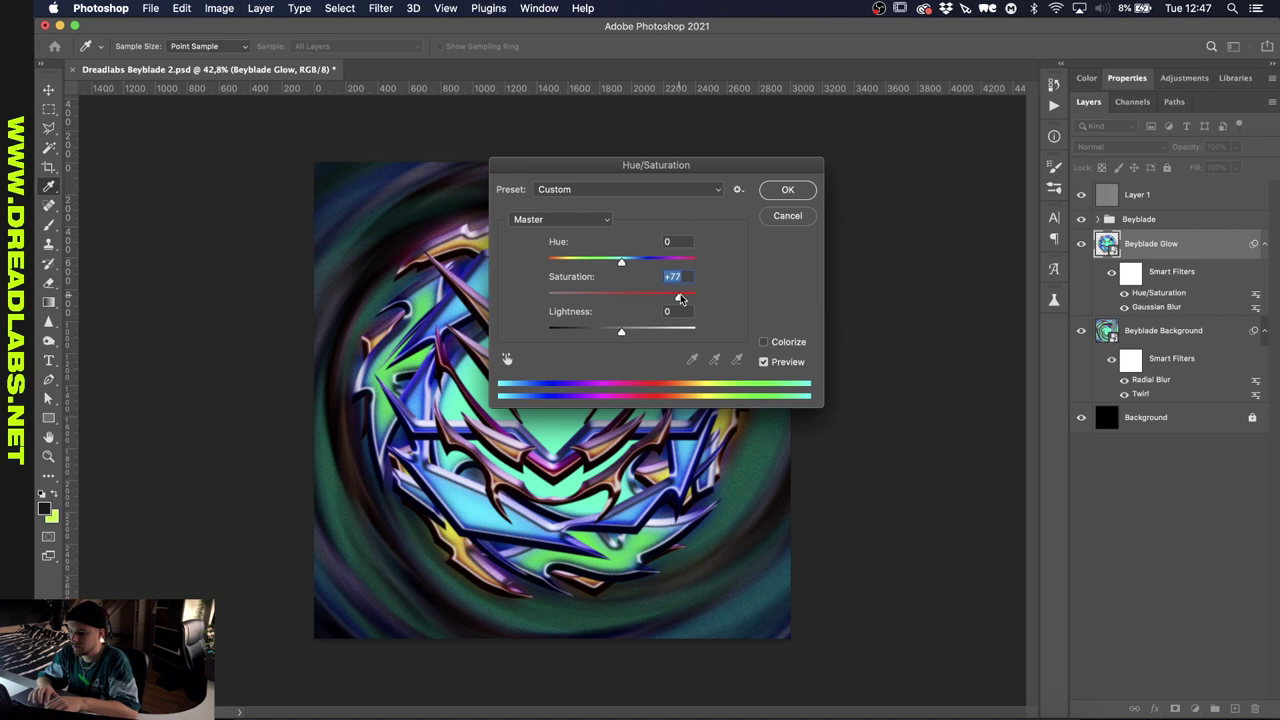
left_click(787, 190)
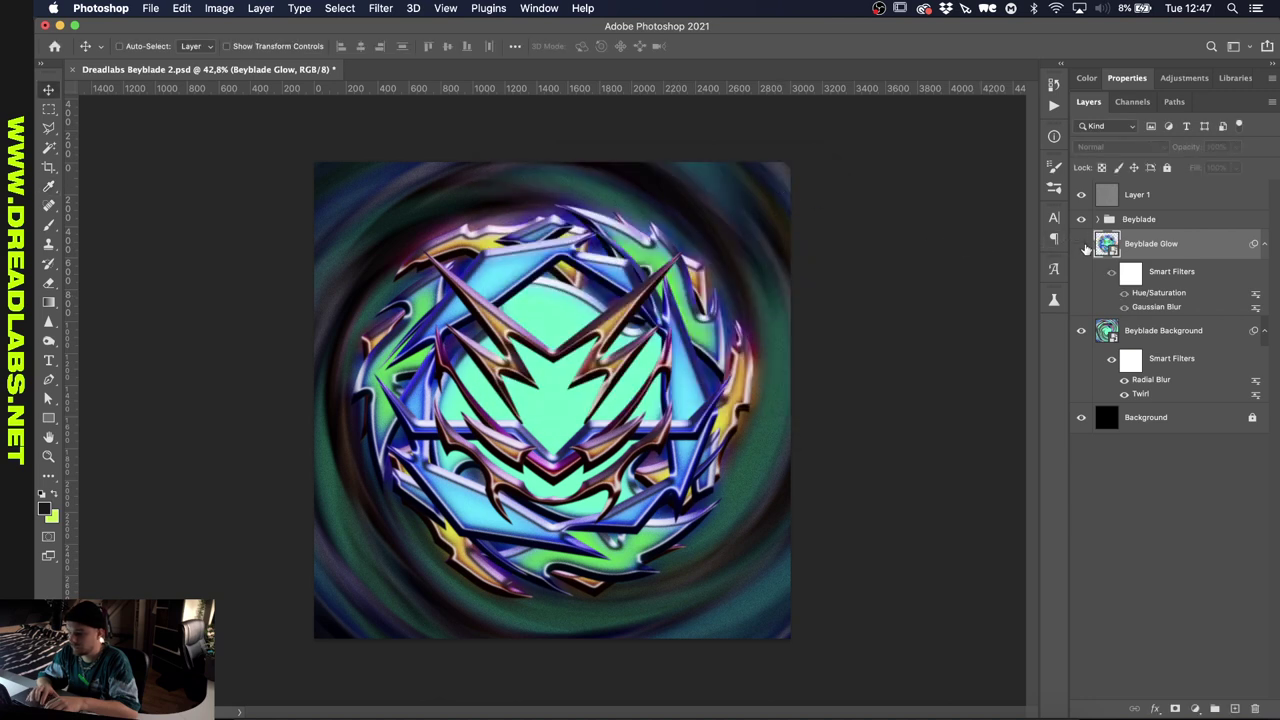
left_click(1082, 244)
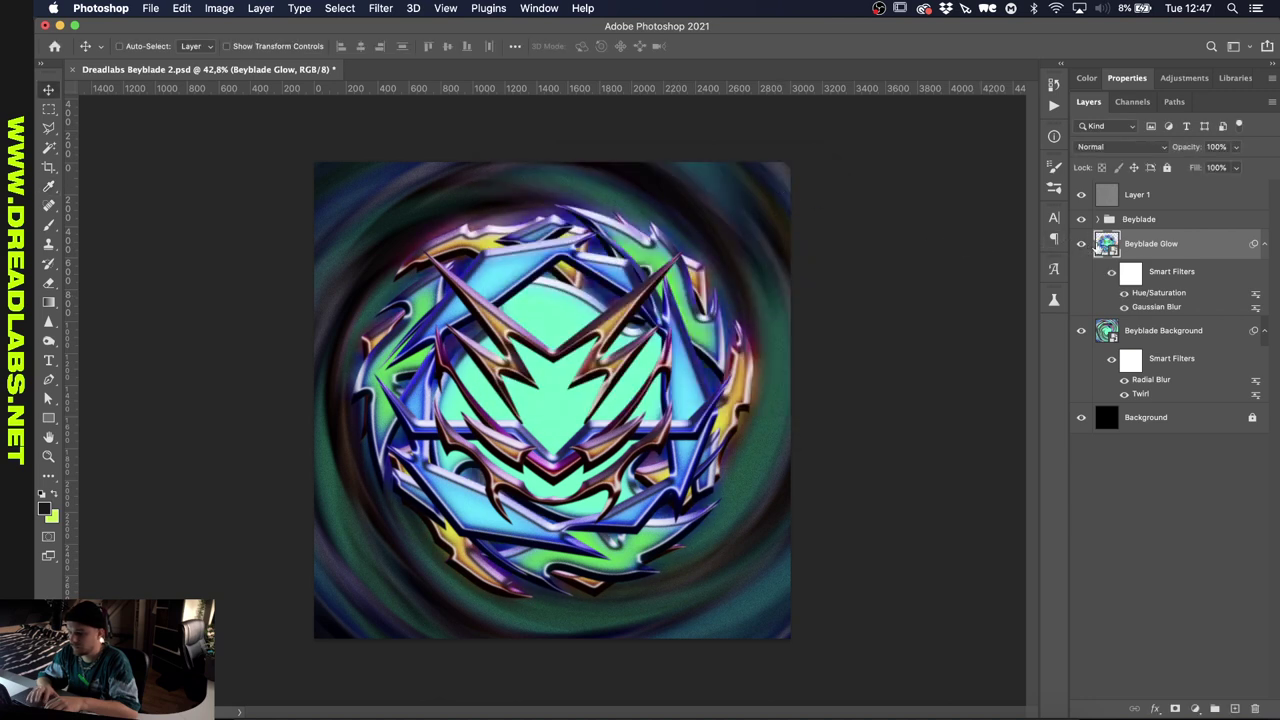
key("super+bracketright")
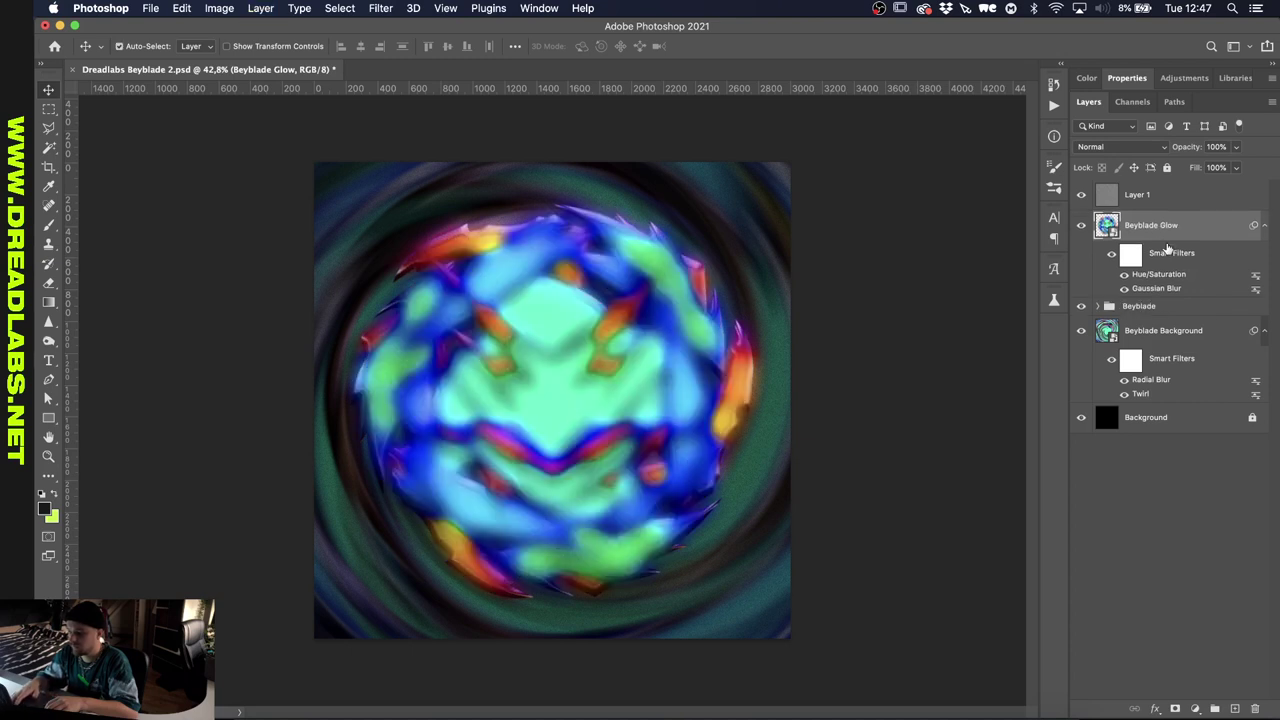
- Blend Beyblade Glow in Difference mode and add a white layer mask
left_click(1112, 149)
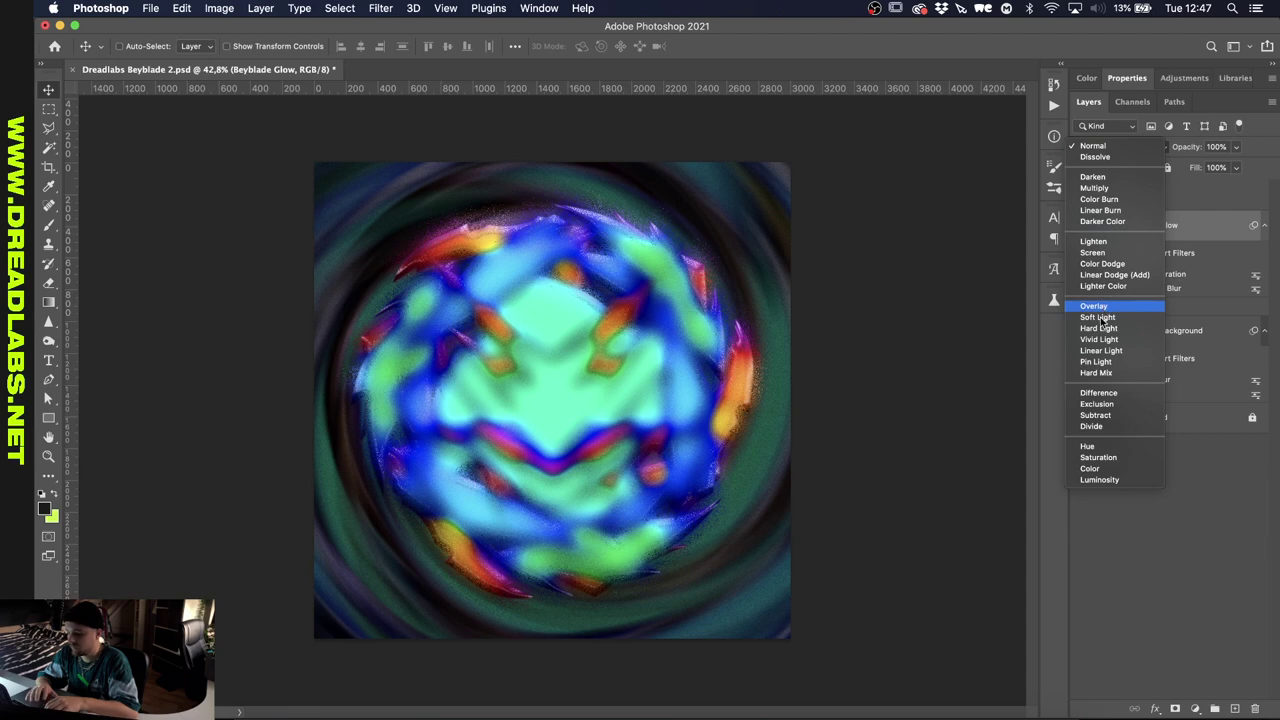
left_click(1096, 395)
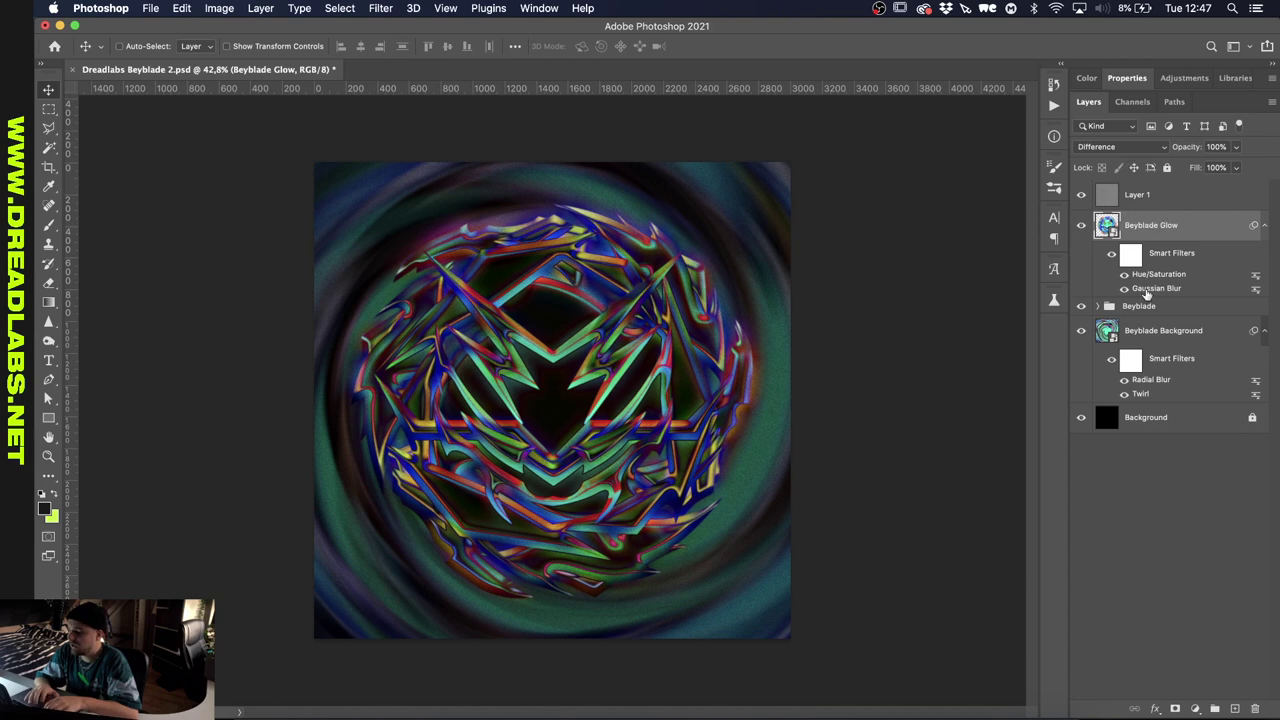
left_click(1119, 147)
left_click(1119, 147)
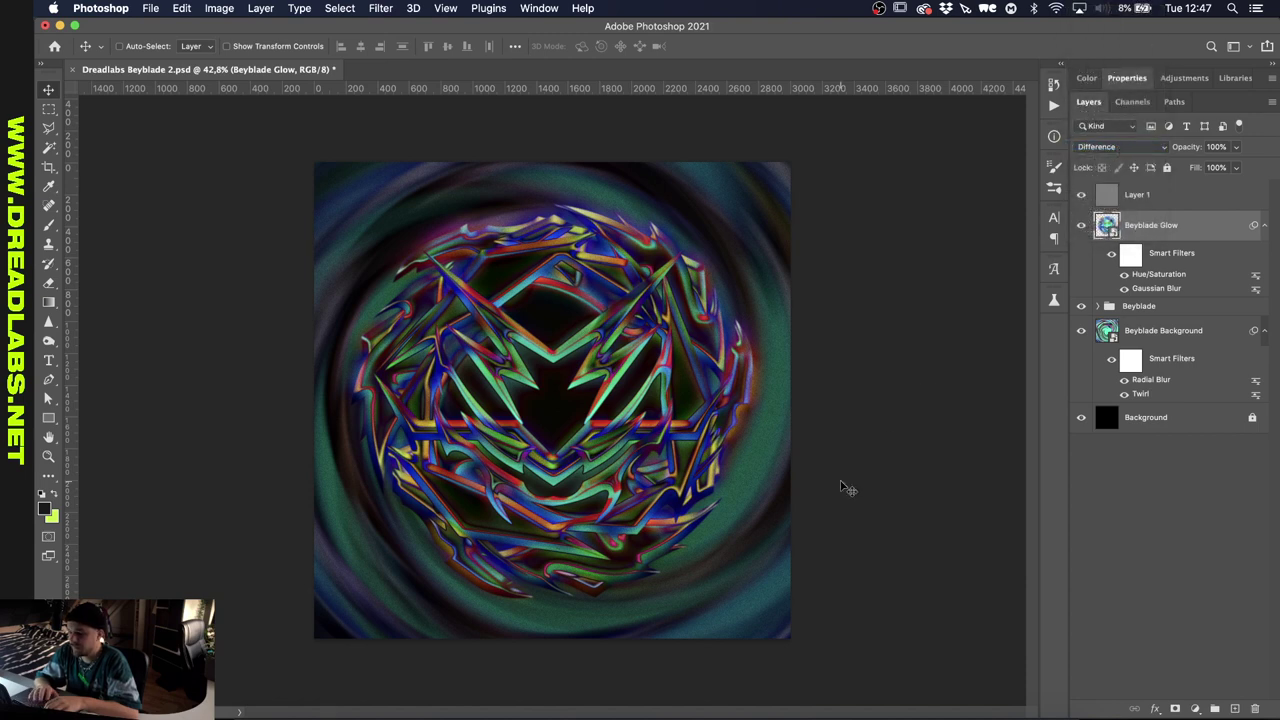
key("super+bracketleft")
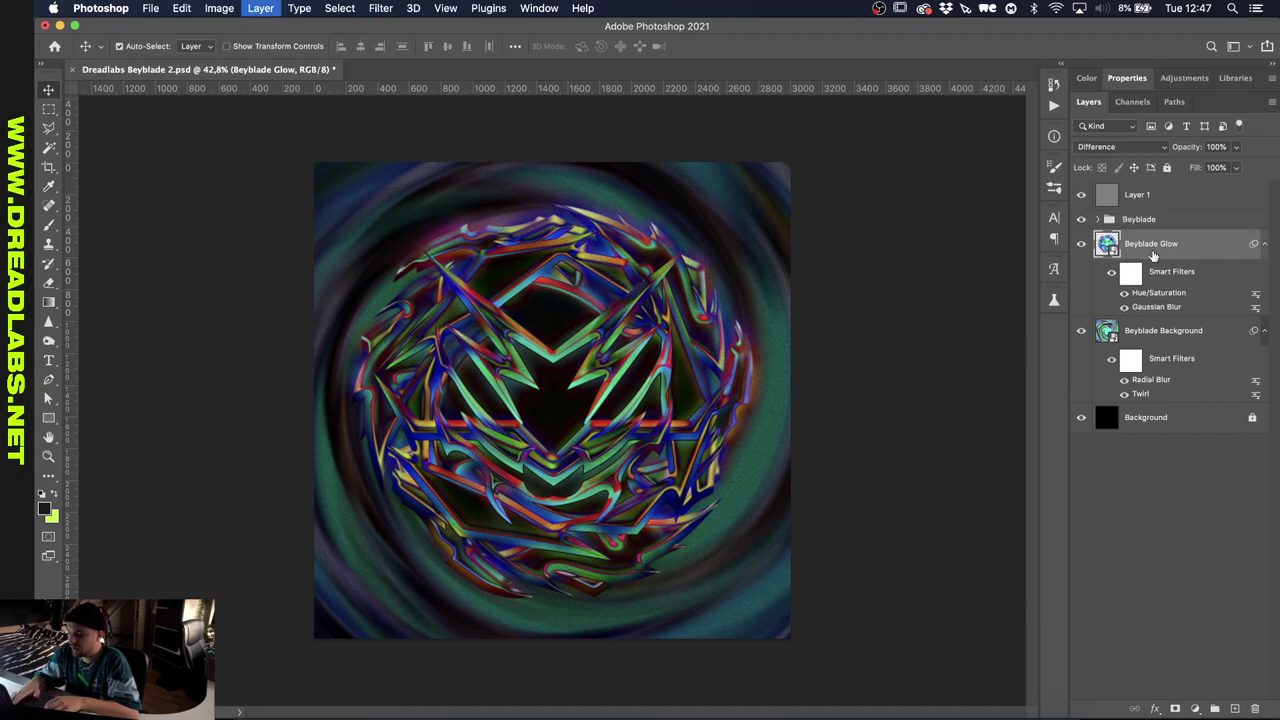
key("super+bracketright")
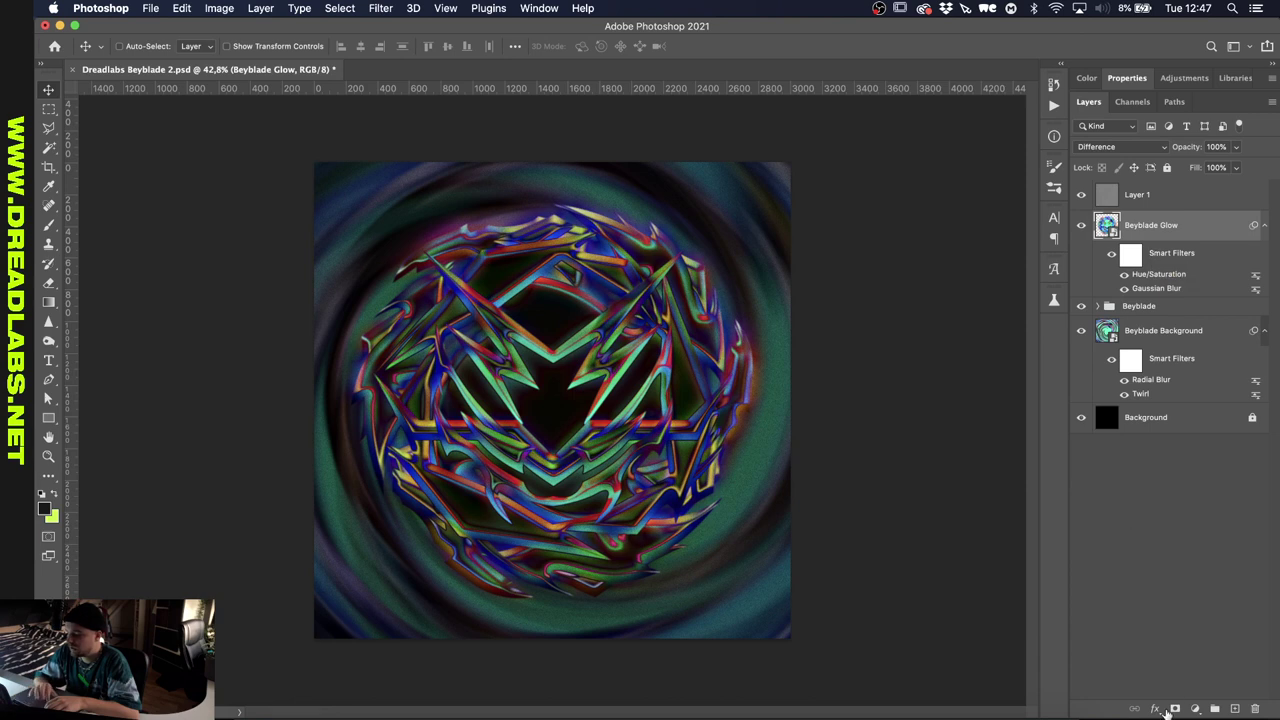
left_click(1175, 708)
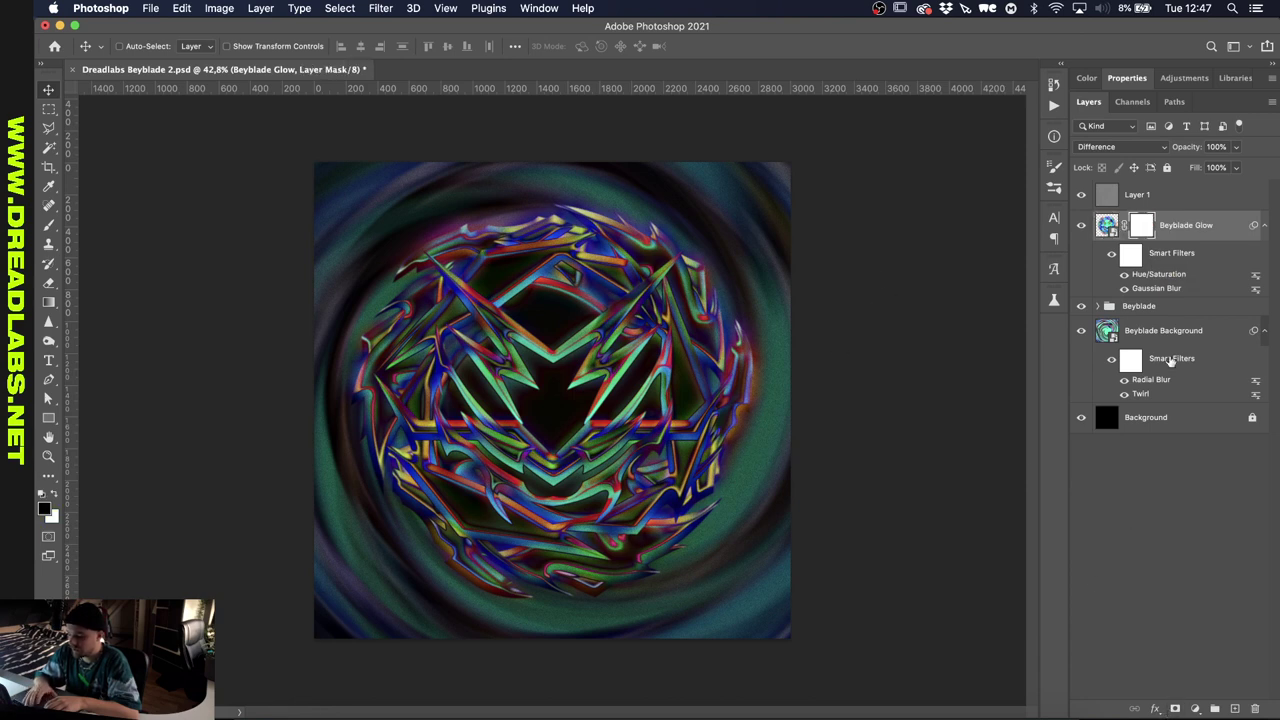
- Render a Clouds pattern into Beyblade Glow's layer mask
key("b")
left_click(379, 8)
mouse_move(437, 277)
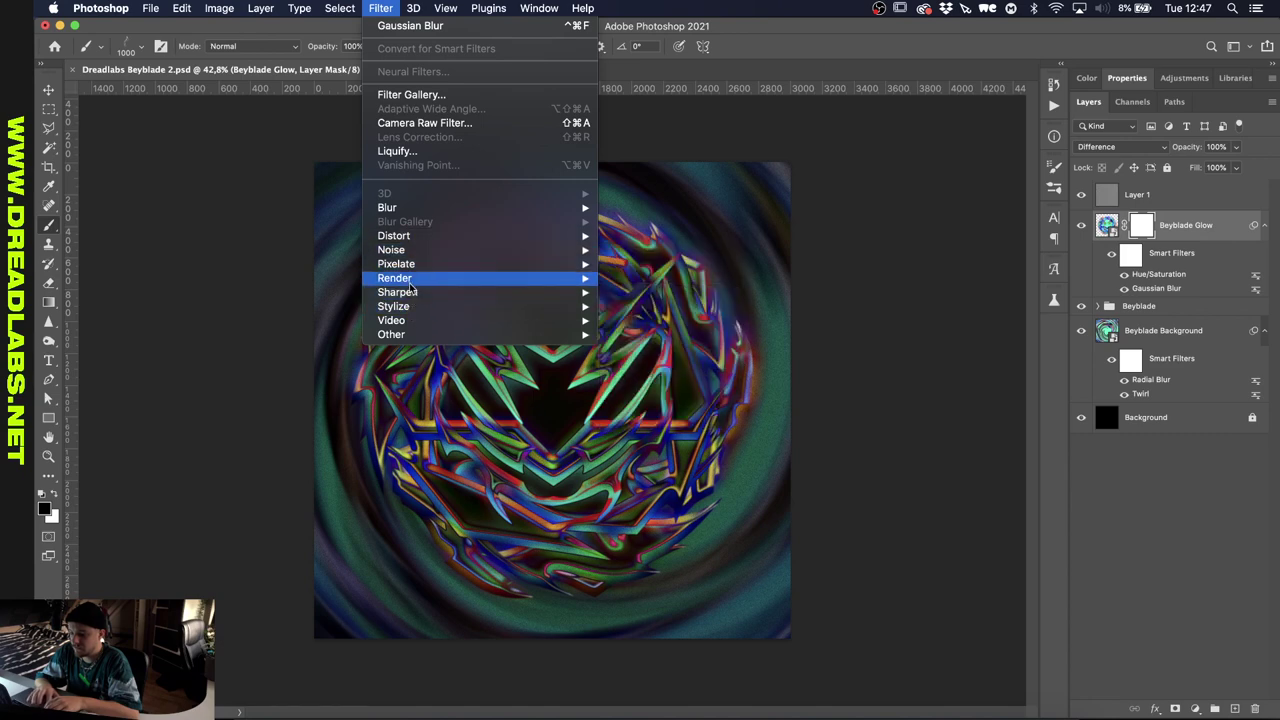
left_click(628, 329)
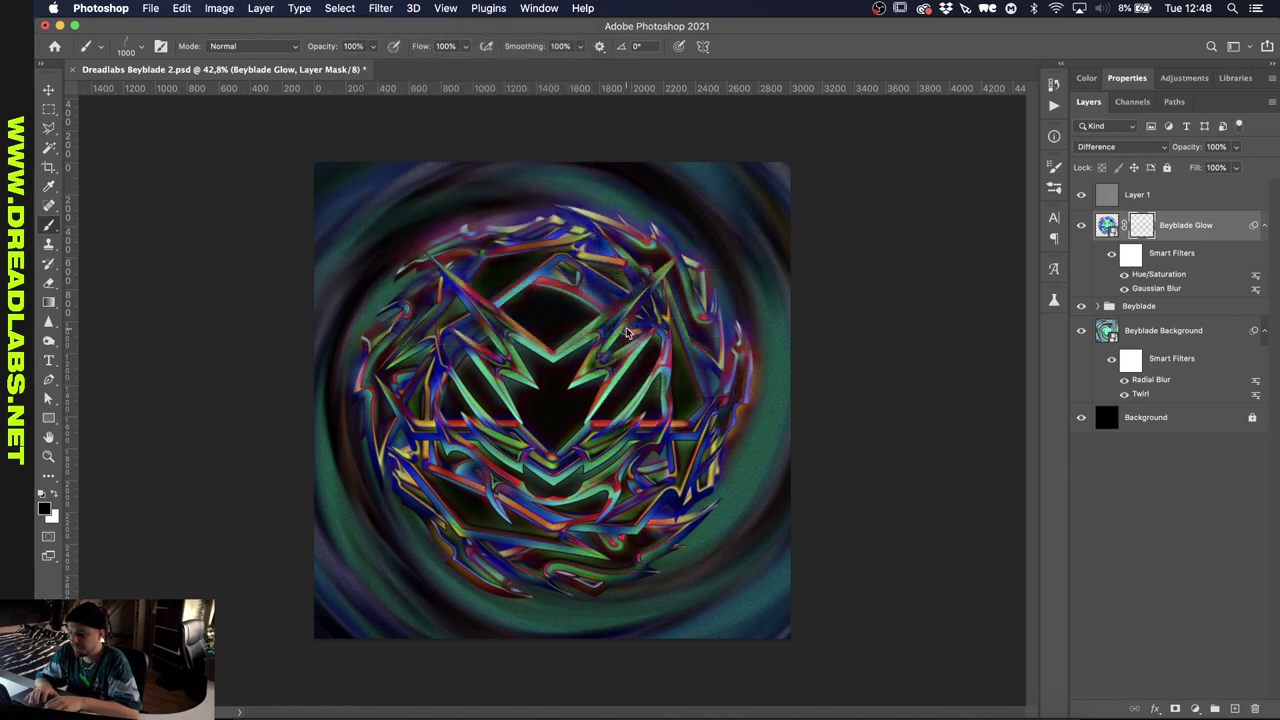
scroll(560, 400, "up", 3)
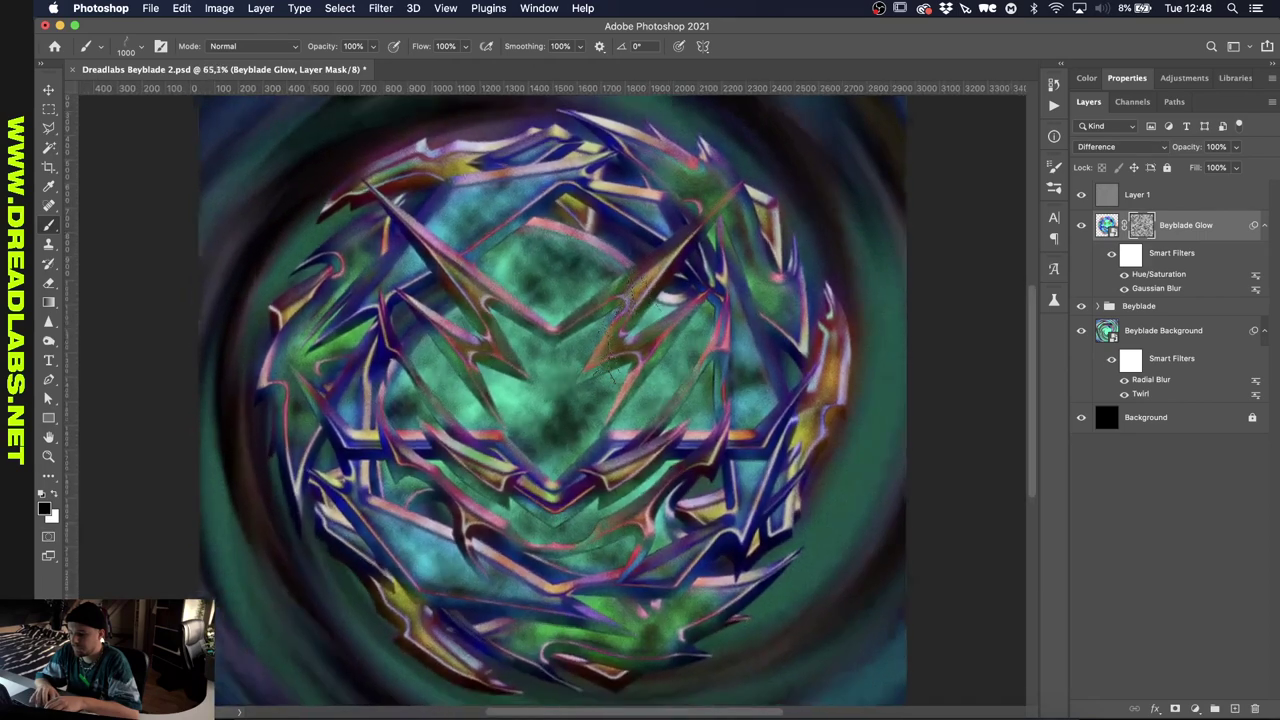
scroll(612, 375, "up", 1)
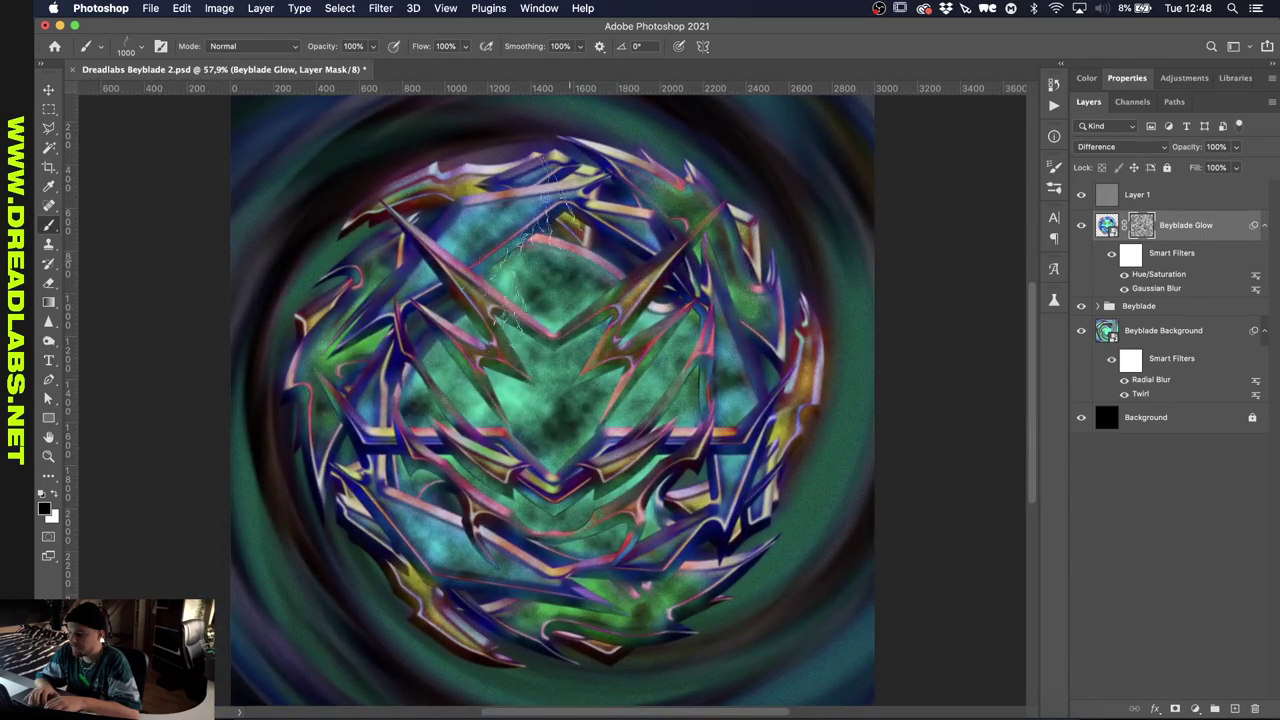
left_click(47, 90)
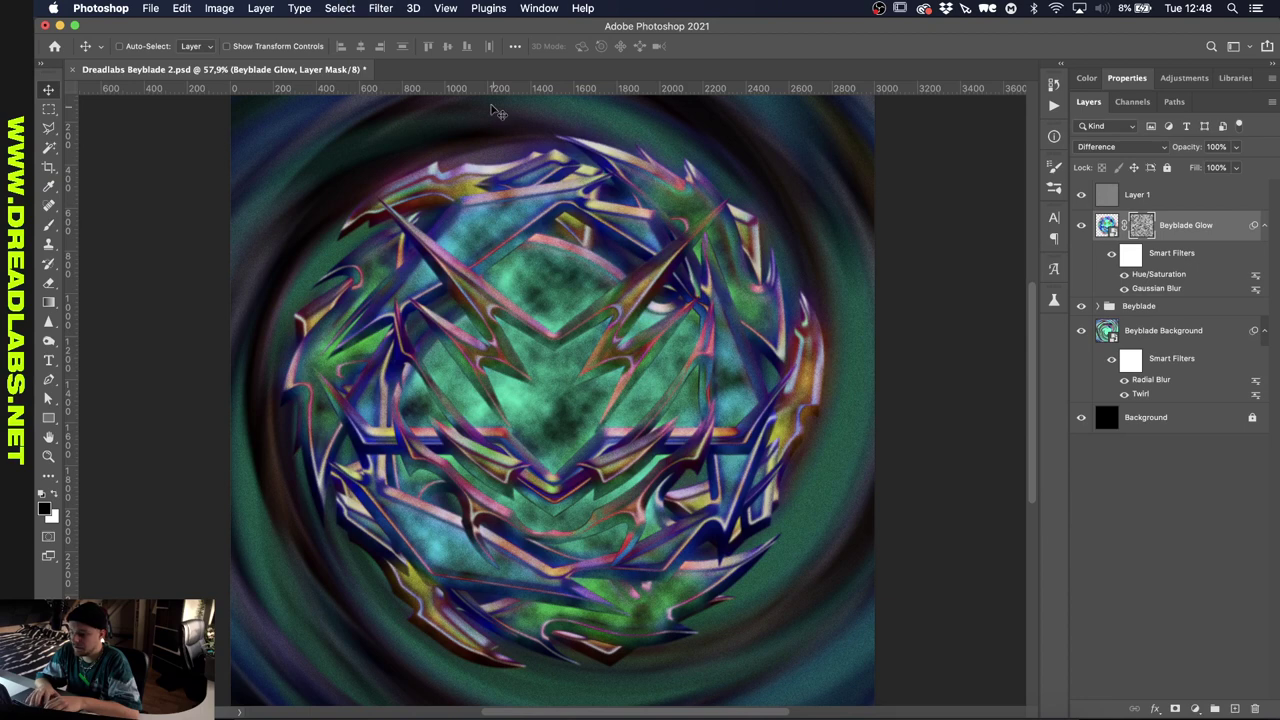
left_click(1183, 77)
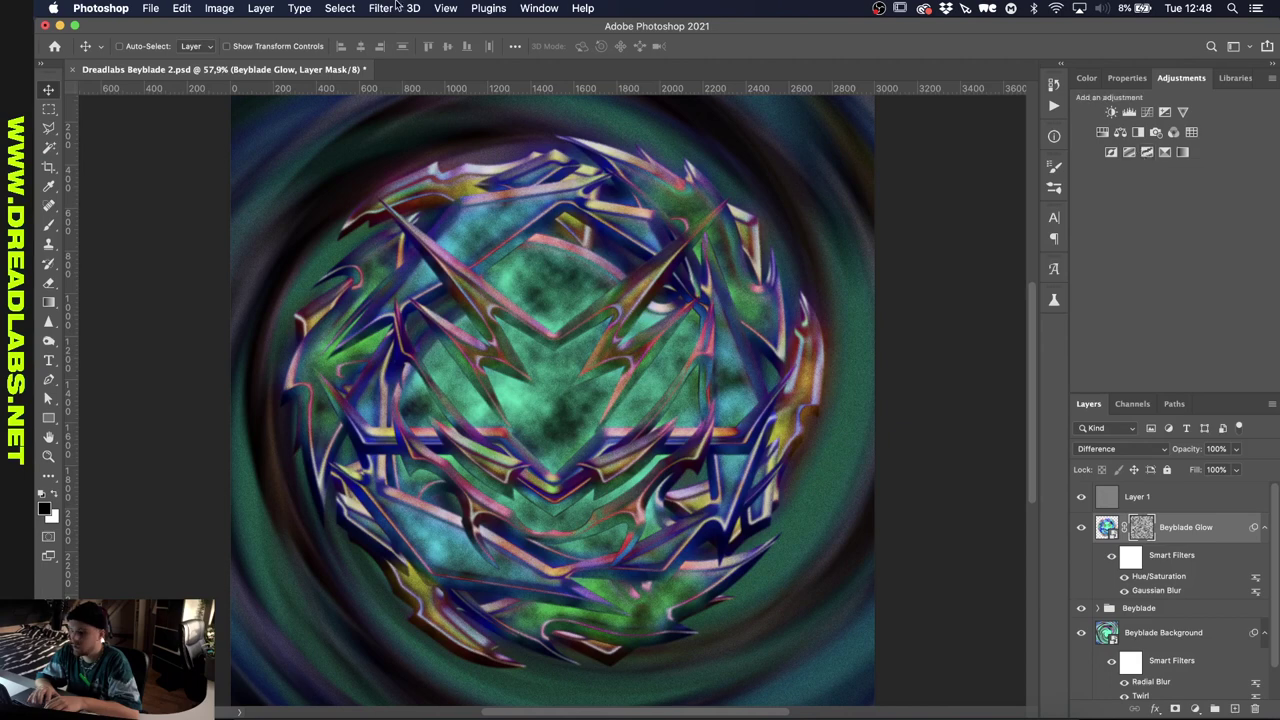
- Try harsher Levels settings on the clouds mask, then cancel without applying
left_click(219, 8)
mouse_move(240, 48)
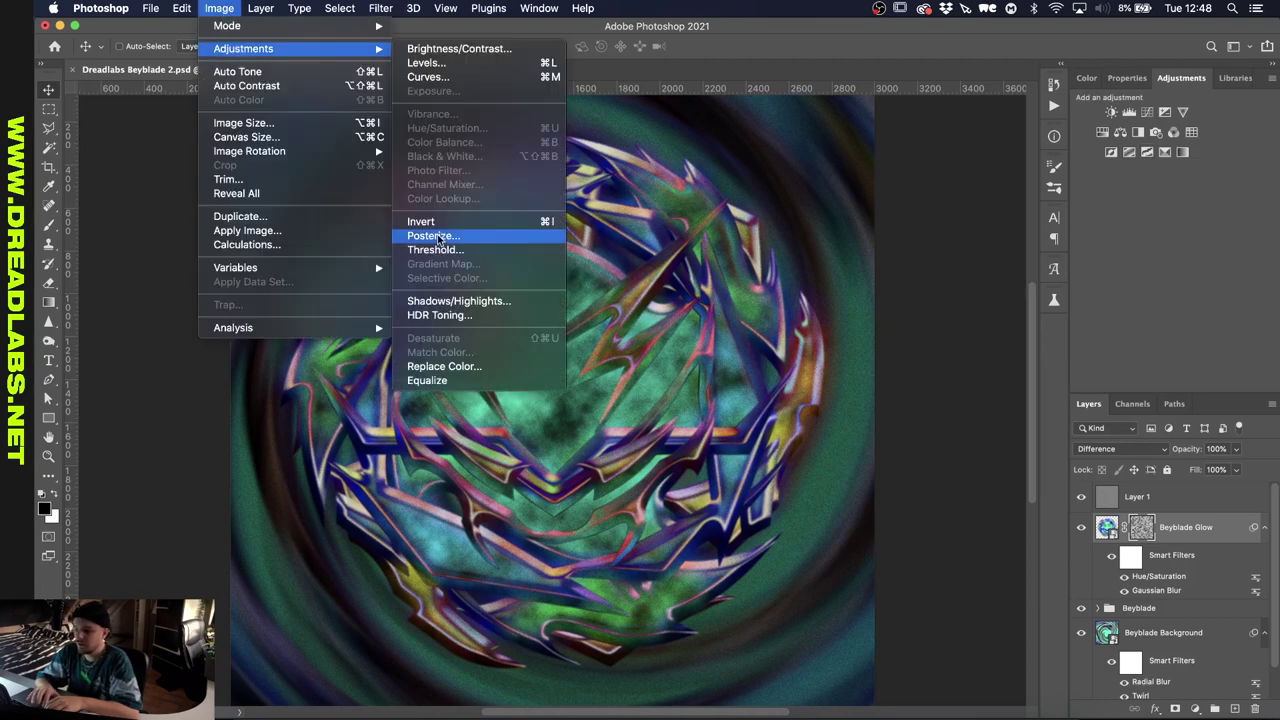
left_click(425, 62)
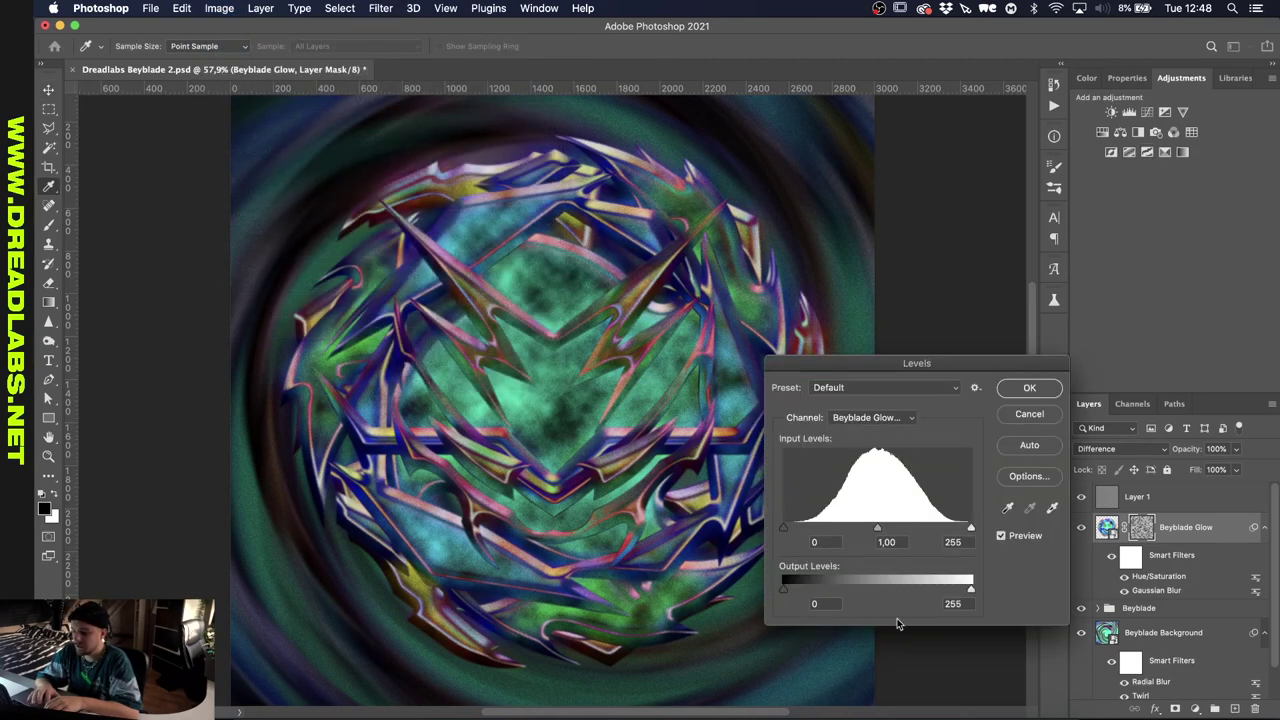
left_click_drag(782, 527, 851, 528)
left_click_drag(970, 527, 880, 535)
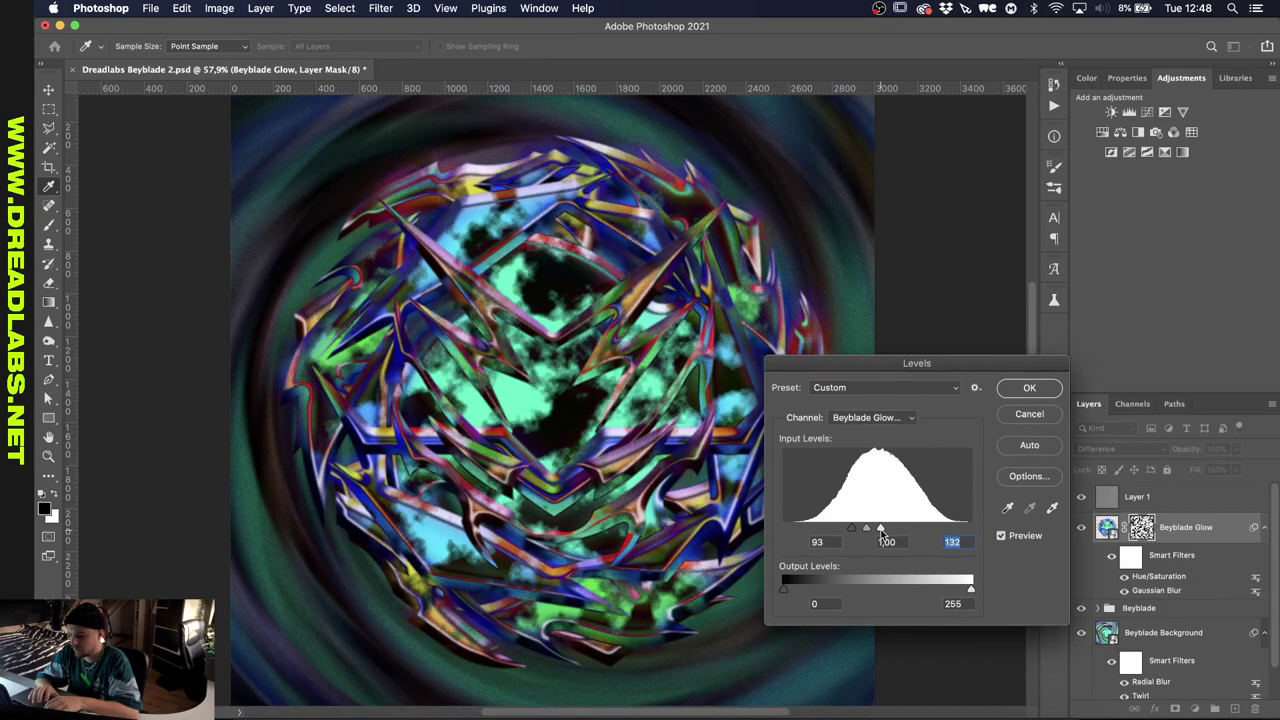
left_click(1038, 413)
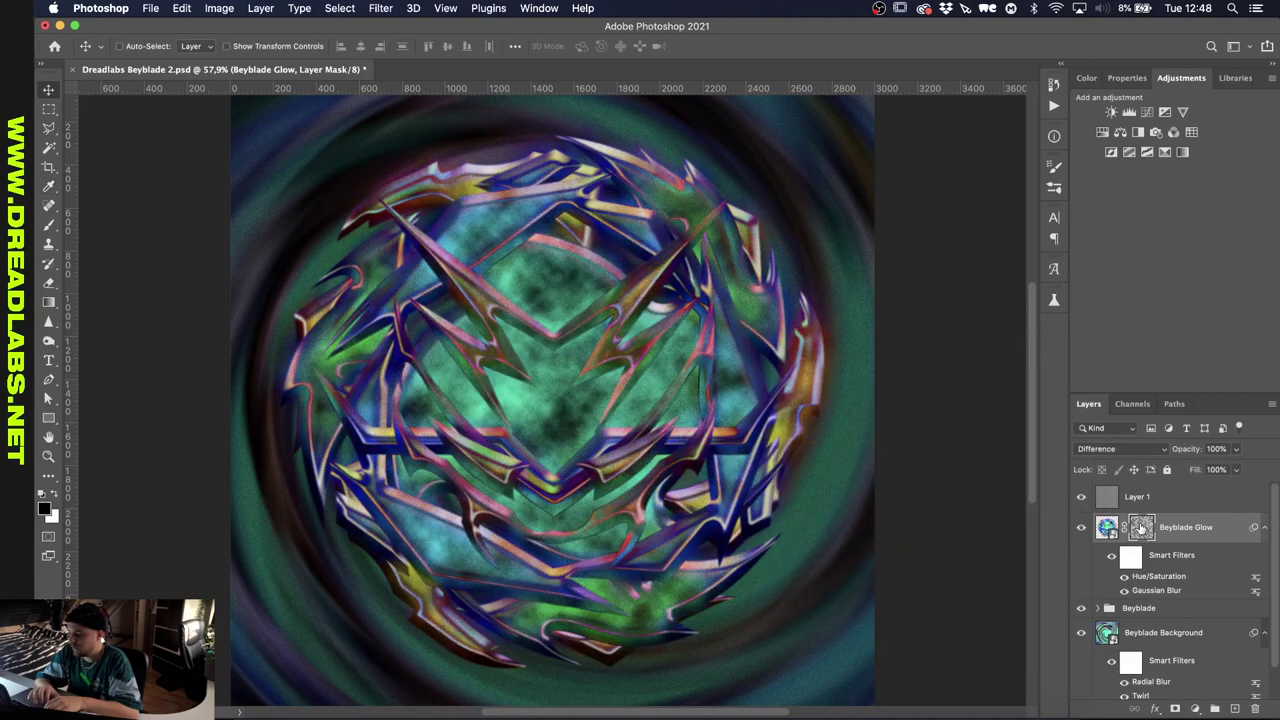
- View the clouds mask alone, then disable it and hide Beyblade Glow
left_click(1141, 527, "alt")
left_click(1141, 527, "alt")
left_click(1141, 527, "shift")
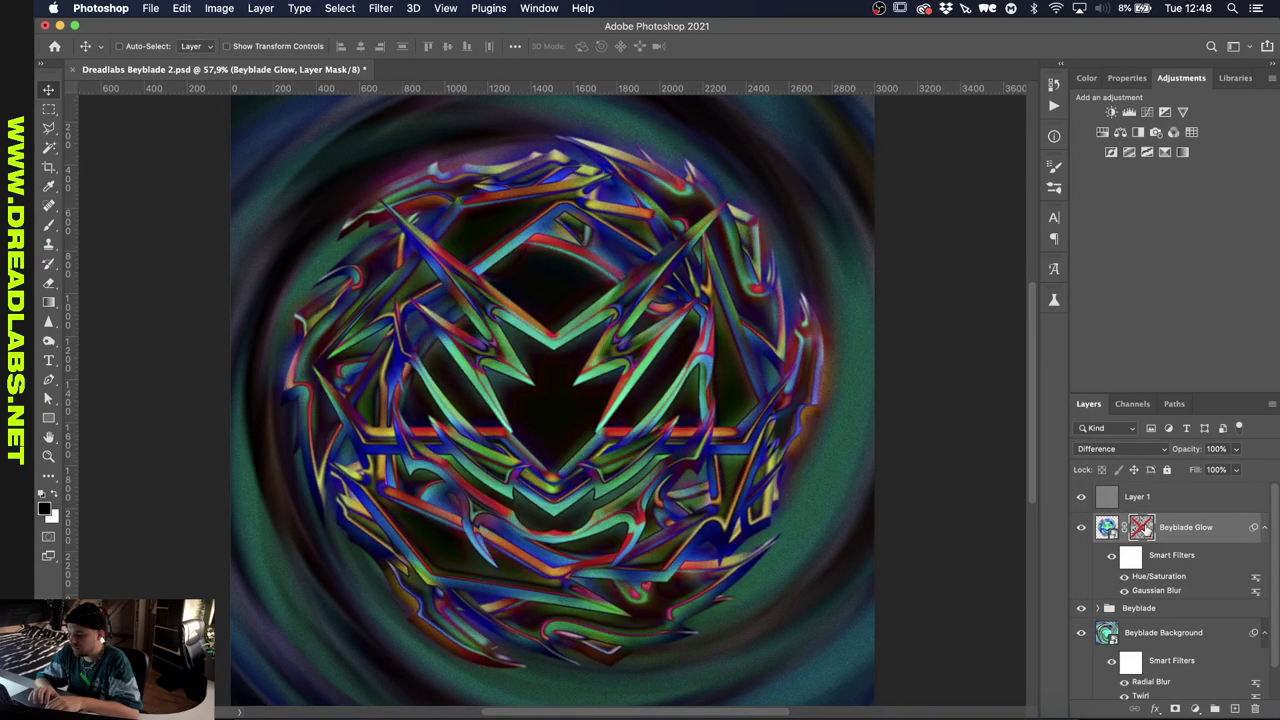
left_click(1082, 530)
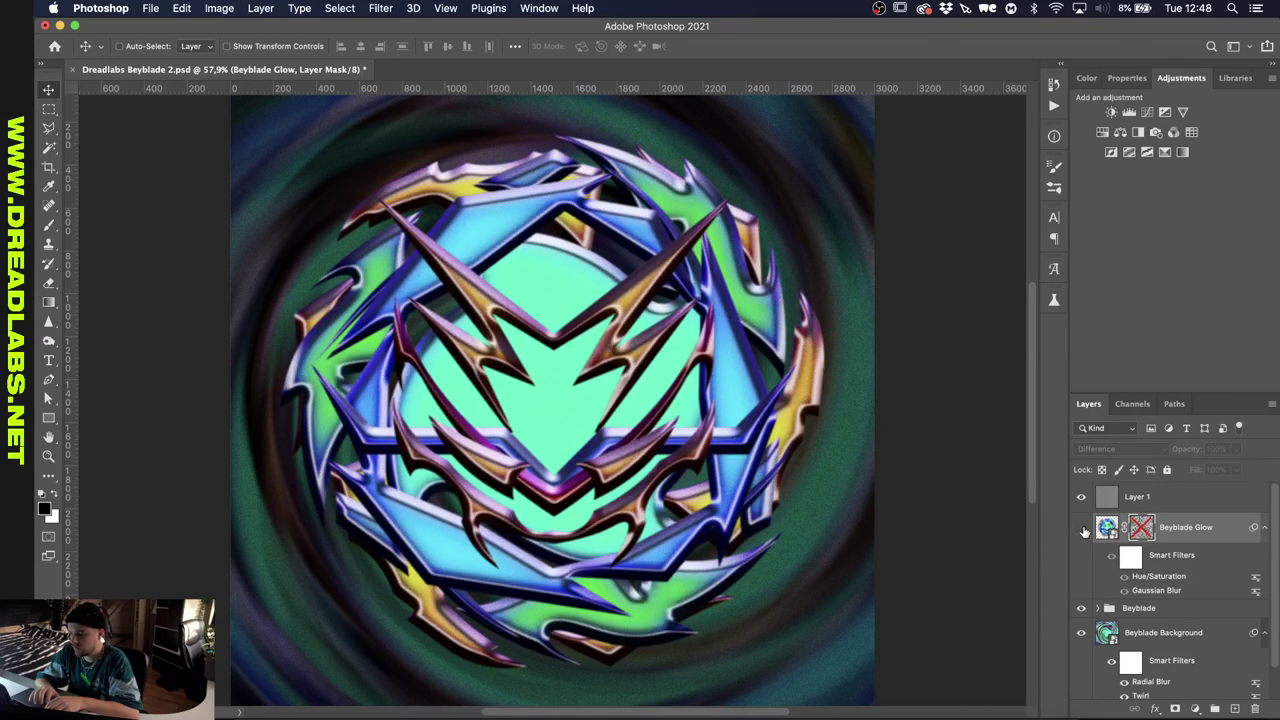
scroll(765, 450, "down", 3)
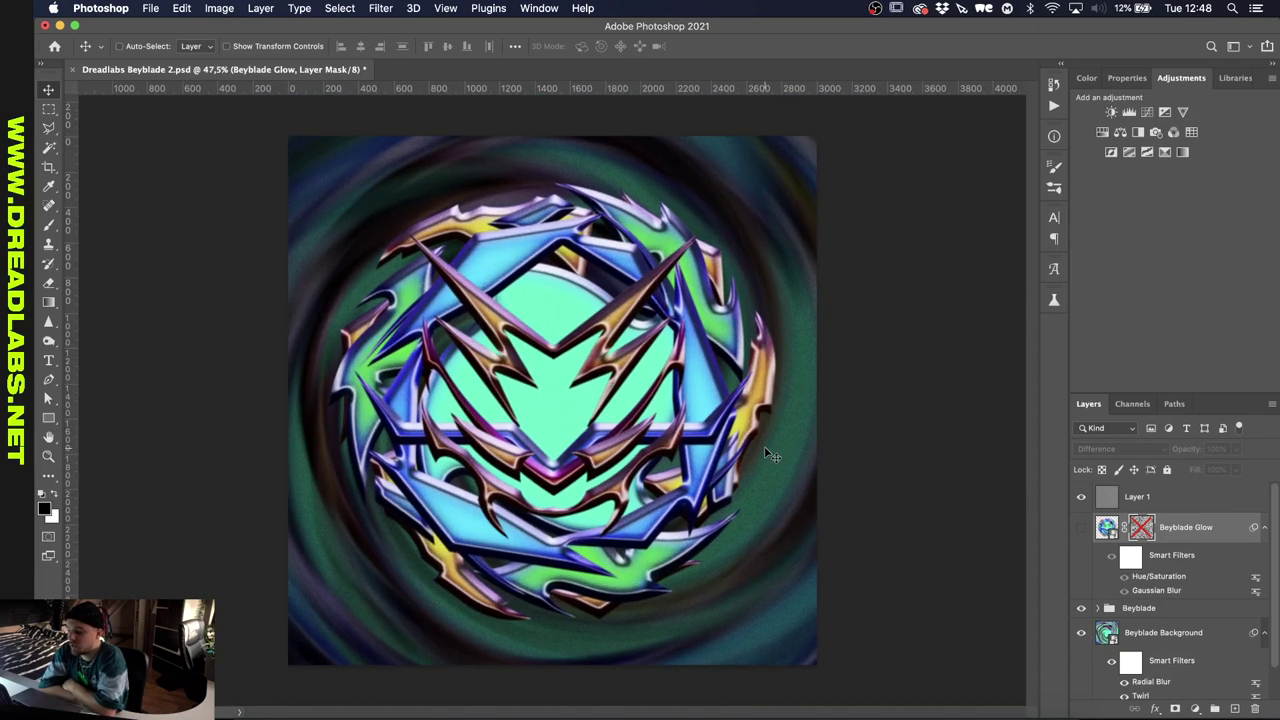
- Make Beyblade Glow visible again and select its smart object thumbnail for Properties
left_click(1080, 527)
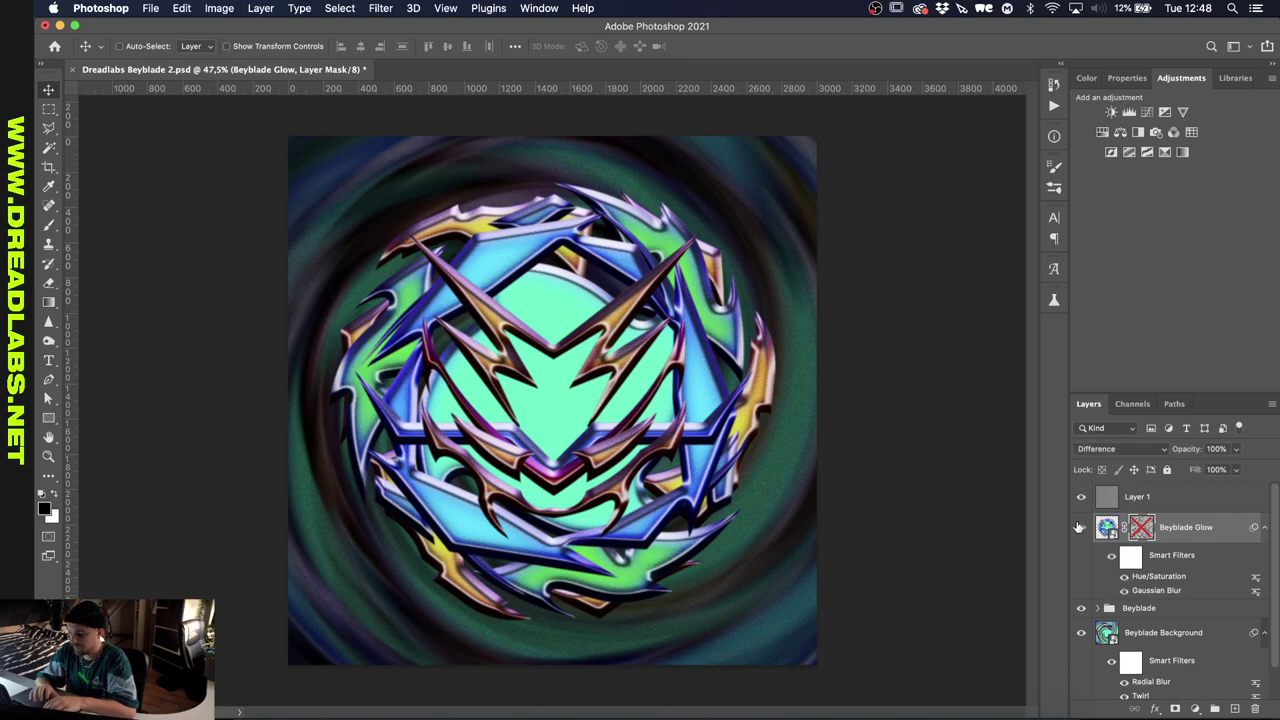
left_click(1079, 527)
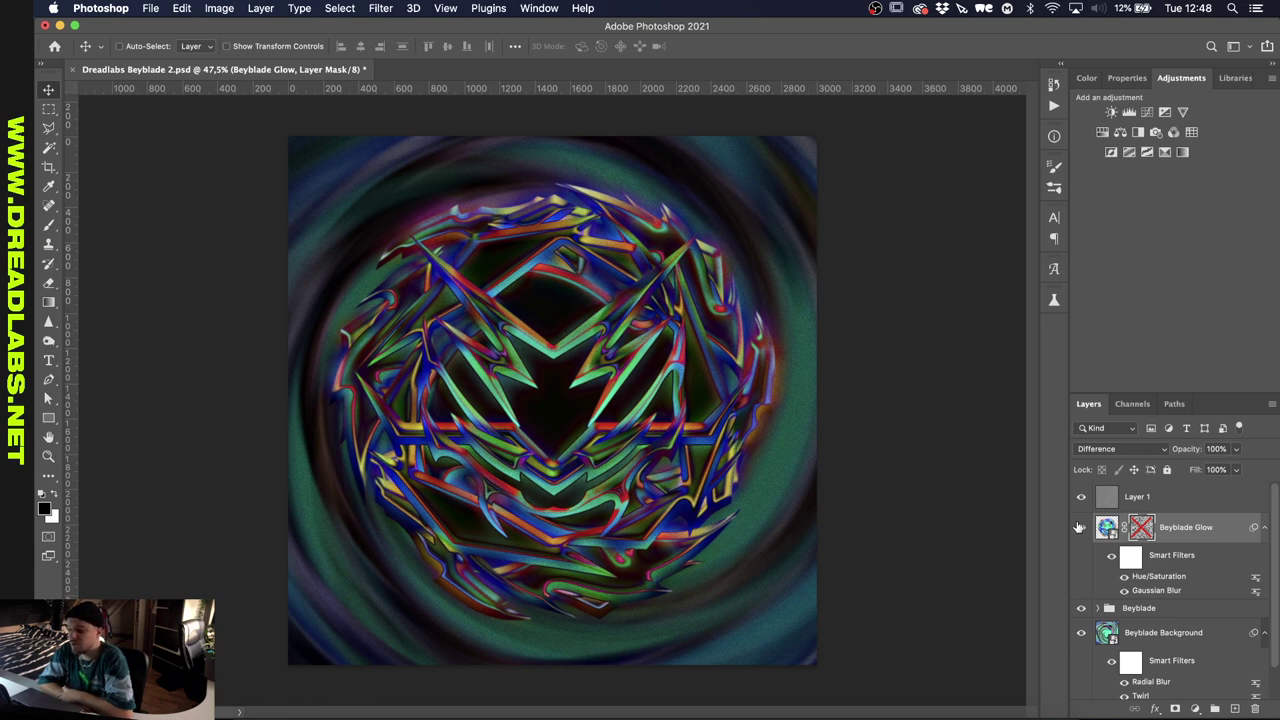
left_click(1190, 515)
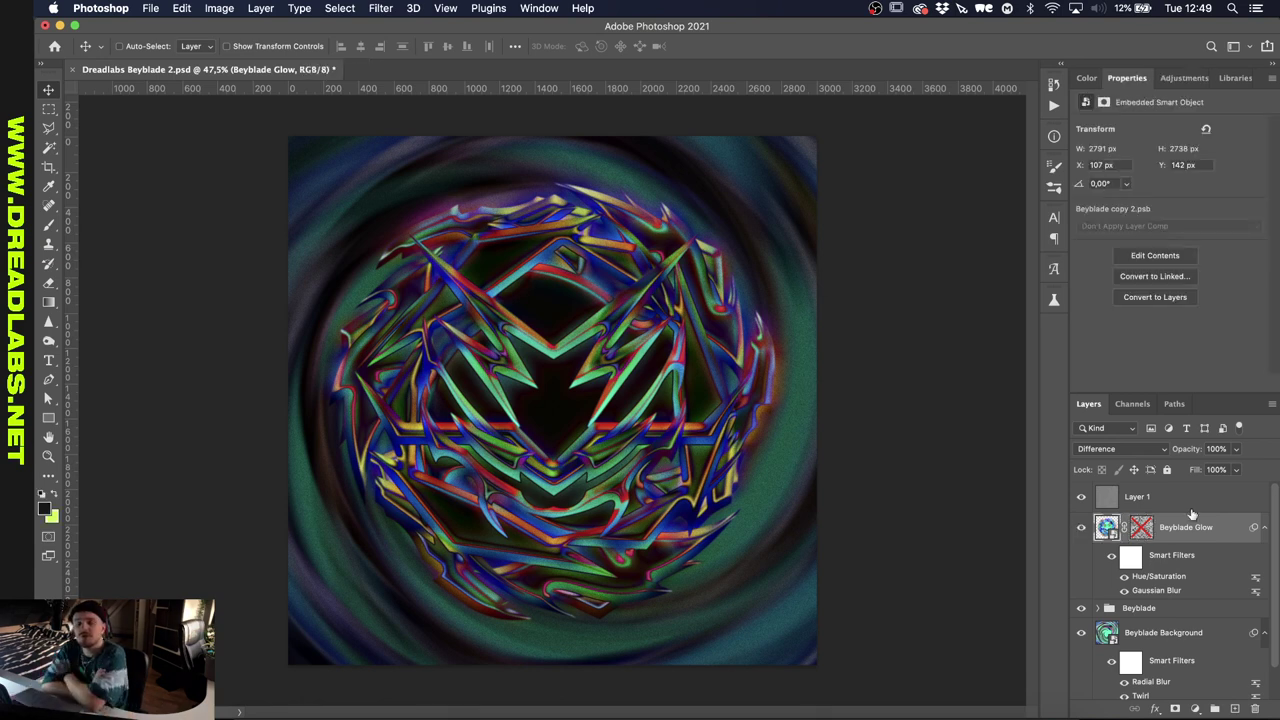